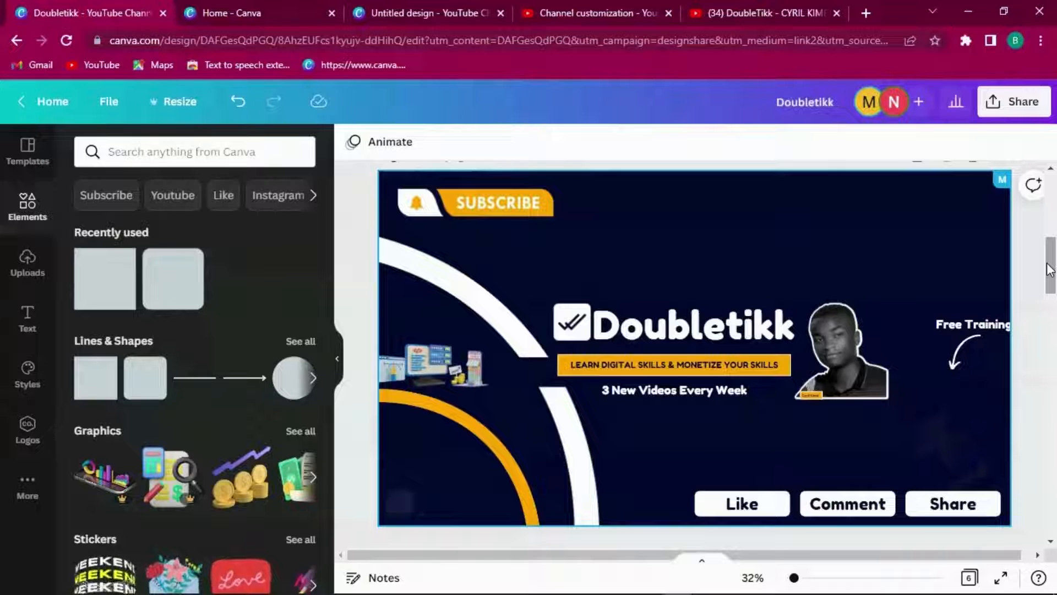
Step: Scroll down through reference Pages 3 and 4, then back up to the navy Page 1
left_click_drag(1049, 270, 1054, 329)
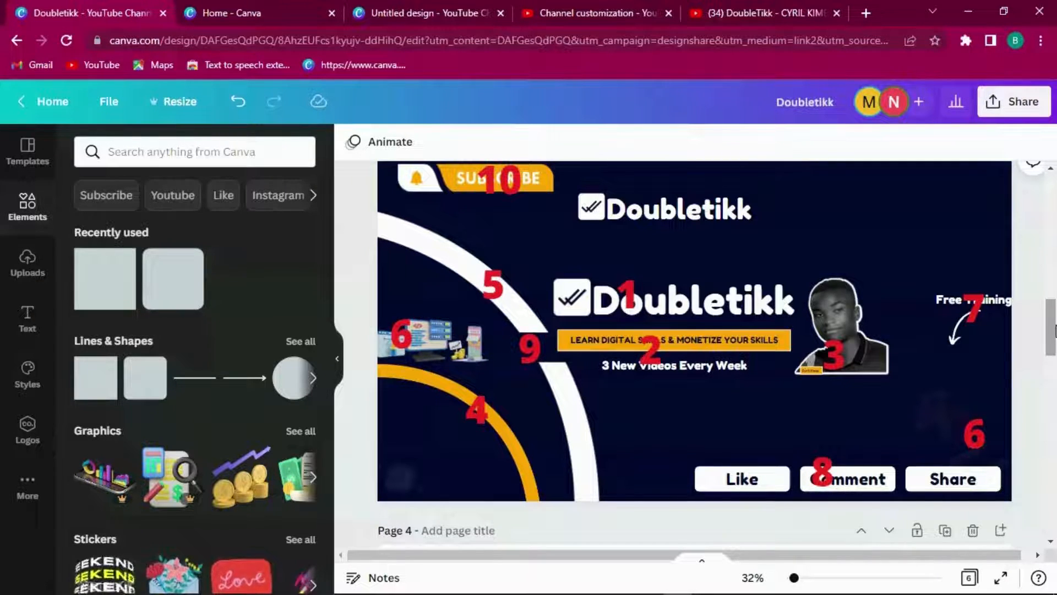
left_click_drag(1055, 330, 1055, 196)
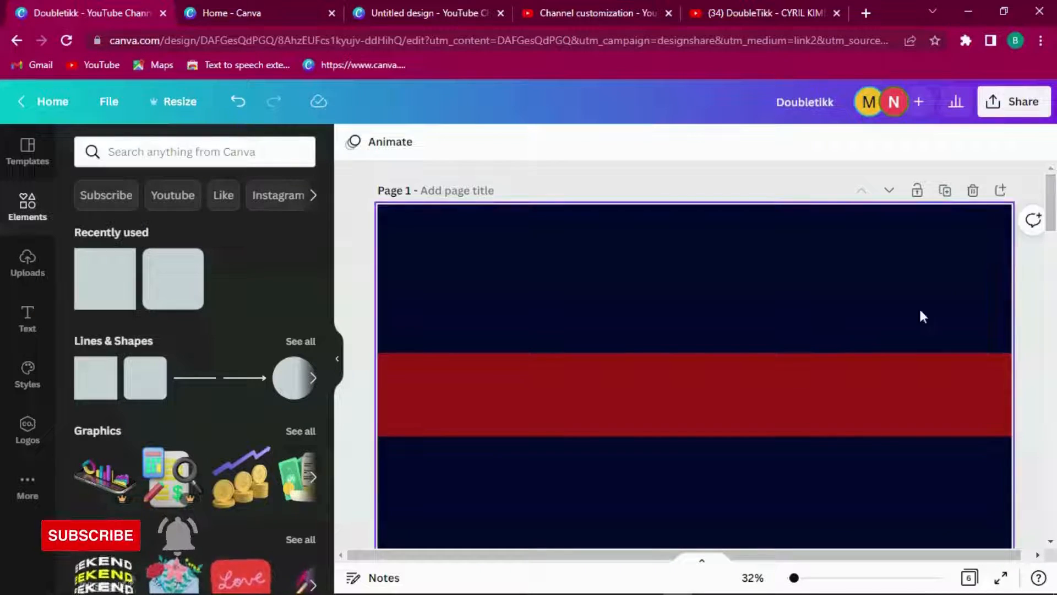
Step: Delete the original red stripe from Page 1
left_click(883, 366)
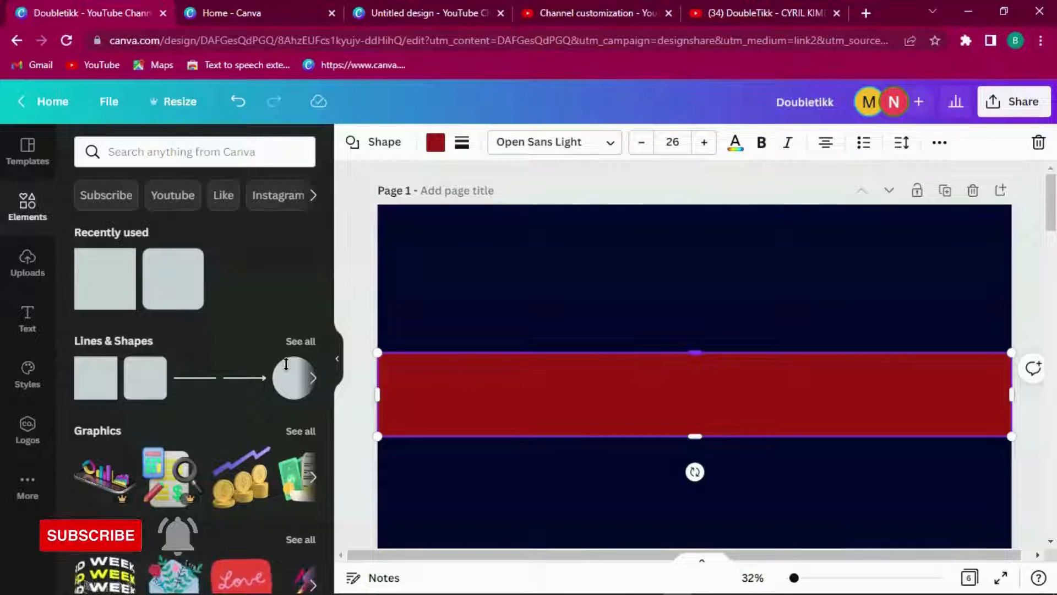
left_click(944, 309)
mouse_move(1053, 215)
left_mouse_down()
mouse_move(1053, 433)
mouse_move(1053, 216)
left_mouse_up()
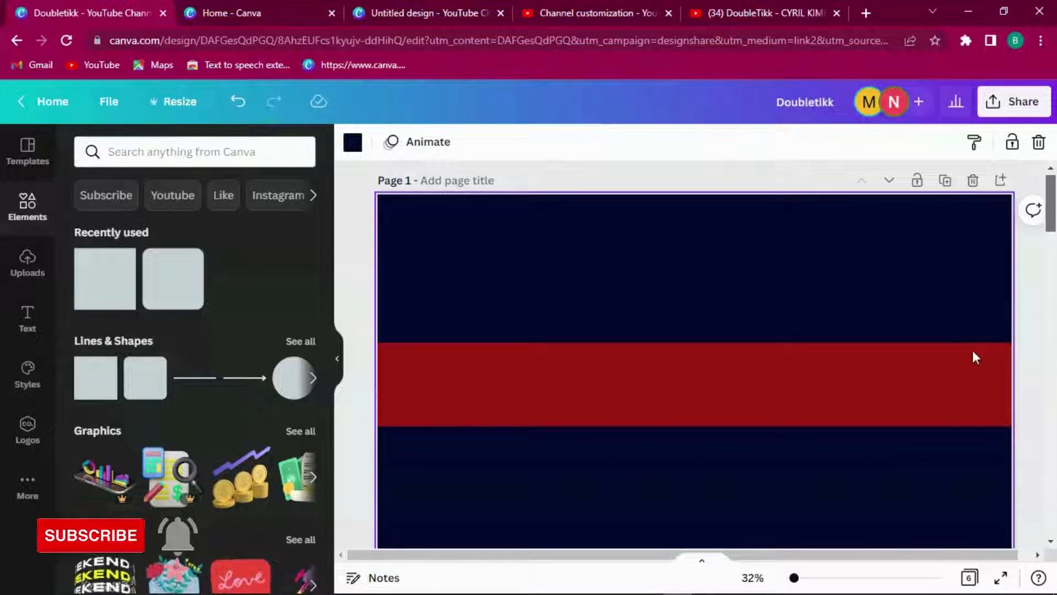
left_click(972, 360)
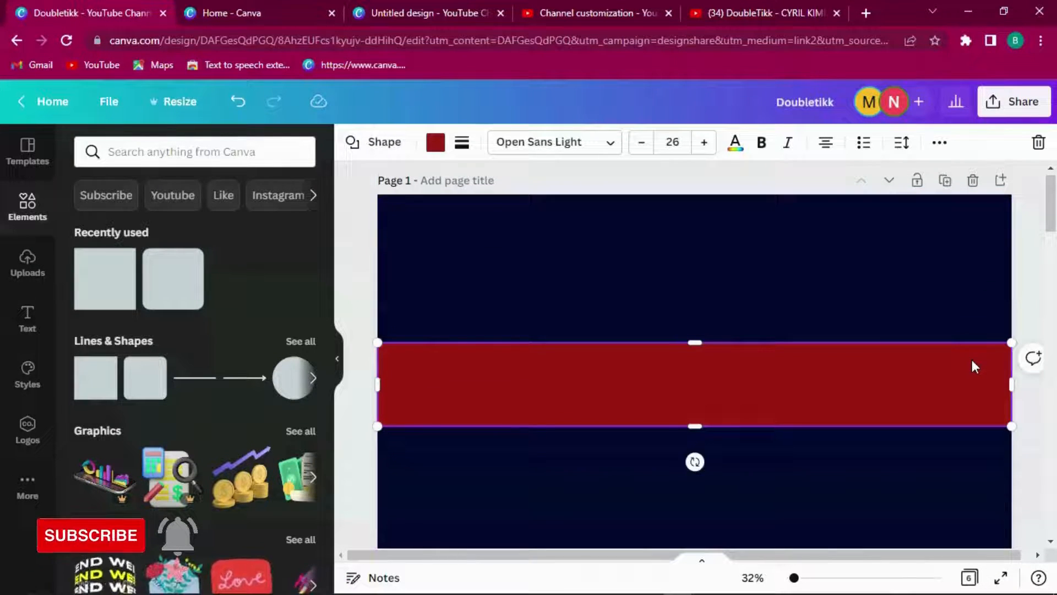
key("Delete")
Step: Add a red square and stretch it into a full-width bar about 338 px tall
left_click(105, 268)
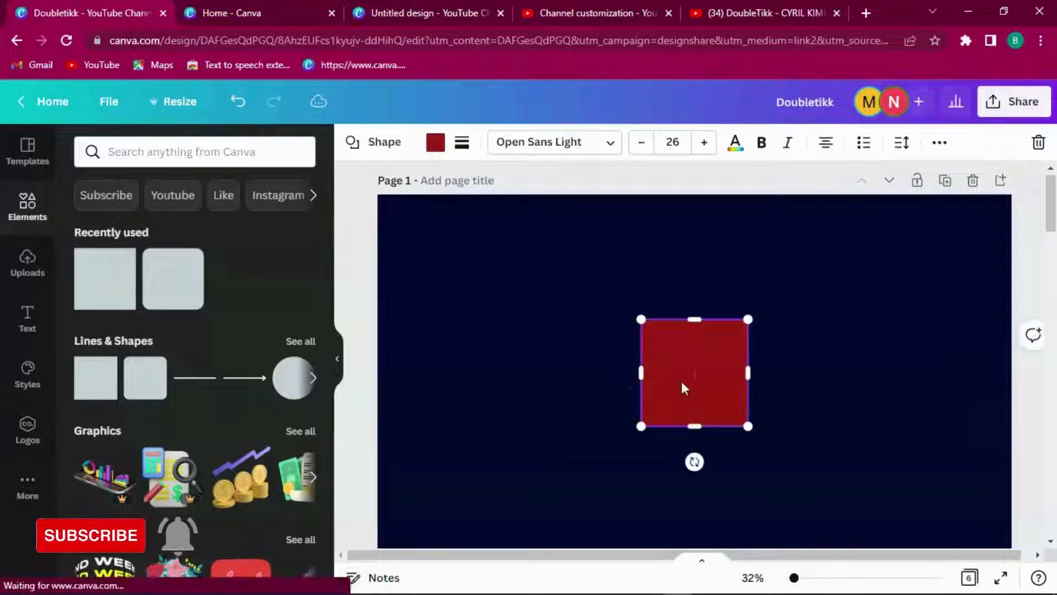
left_click_drag(748, 374, 1011, 361)
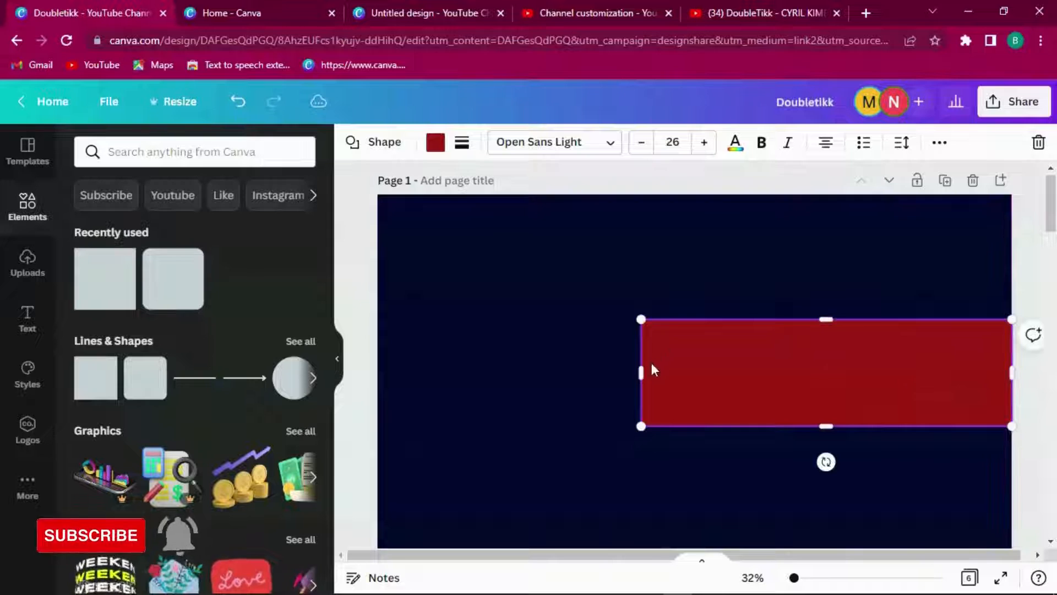
left_click_drag(640, 372, 378, 365)
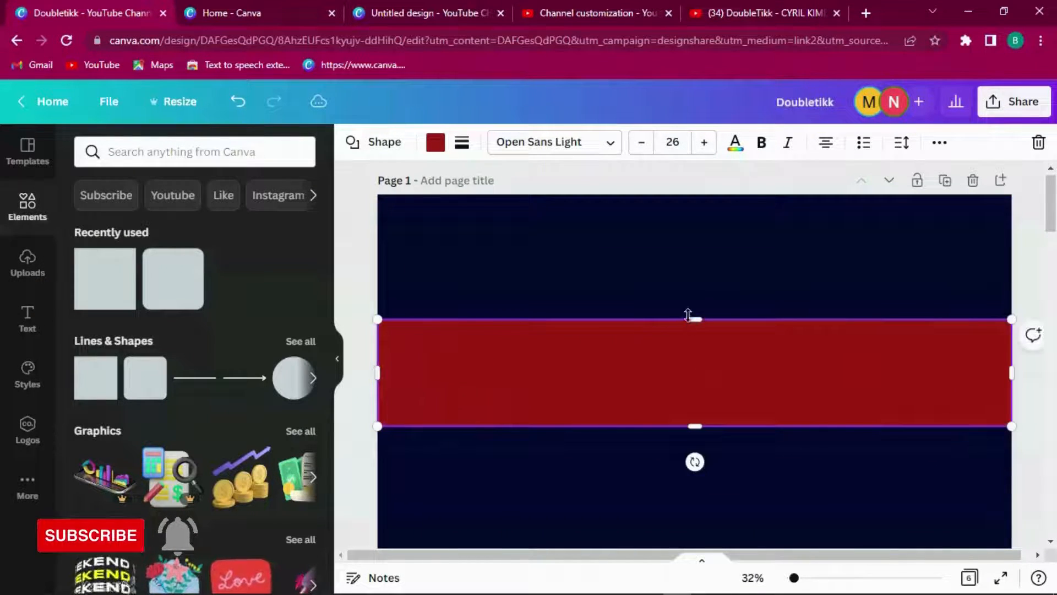
left_click_drag(694, 316, 696, 339)
left_click(732, 283)
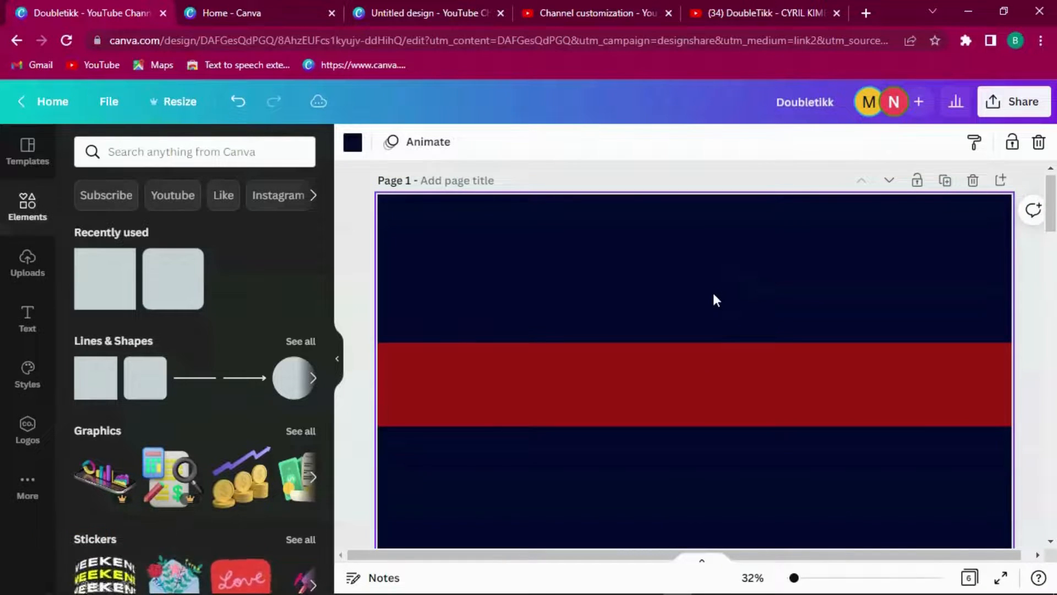
Step: Centre the red stripe vertically on Page 1
left_click(737, 364)
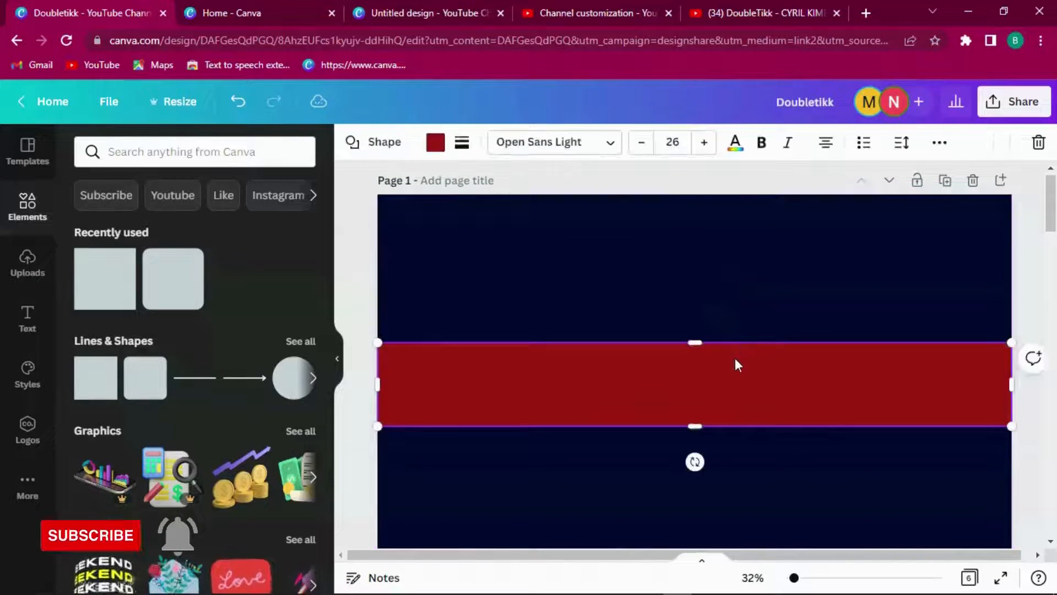
left_click(939, 143)
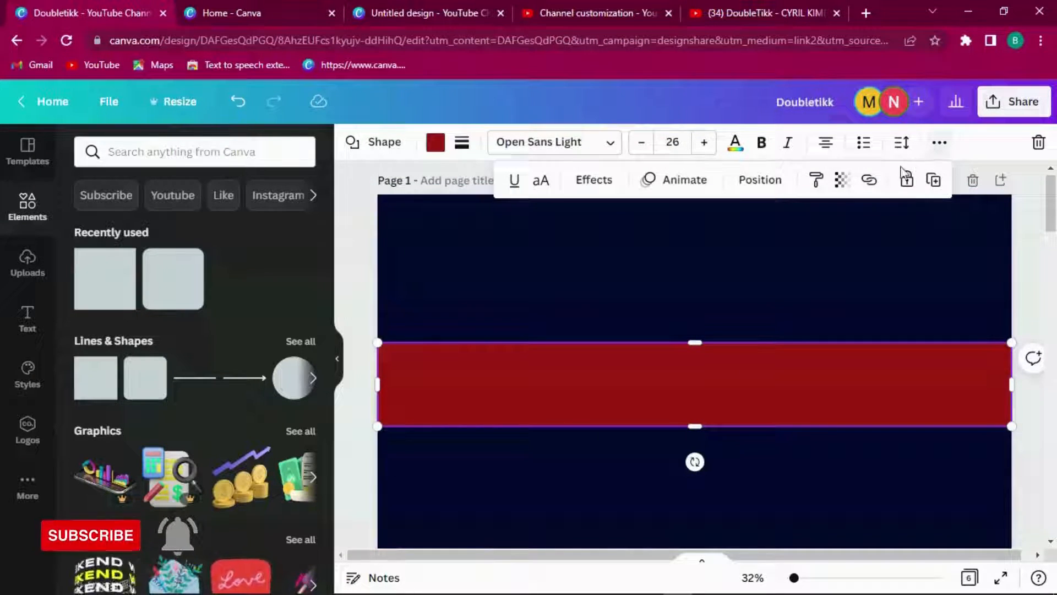
left_click(758, 181)
left_click(542, 321)
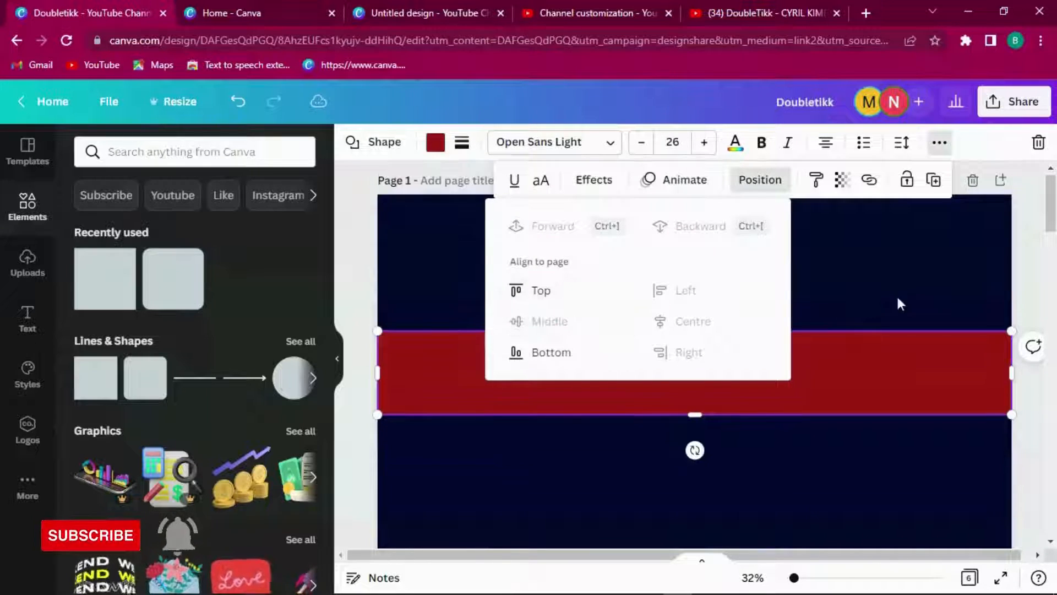
left_click(923, 289)
Step: Duplicate the red stripe and narrow the copy to about half the band's width
left_click(586, 348)
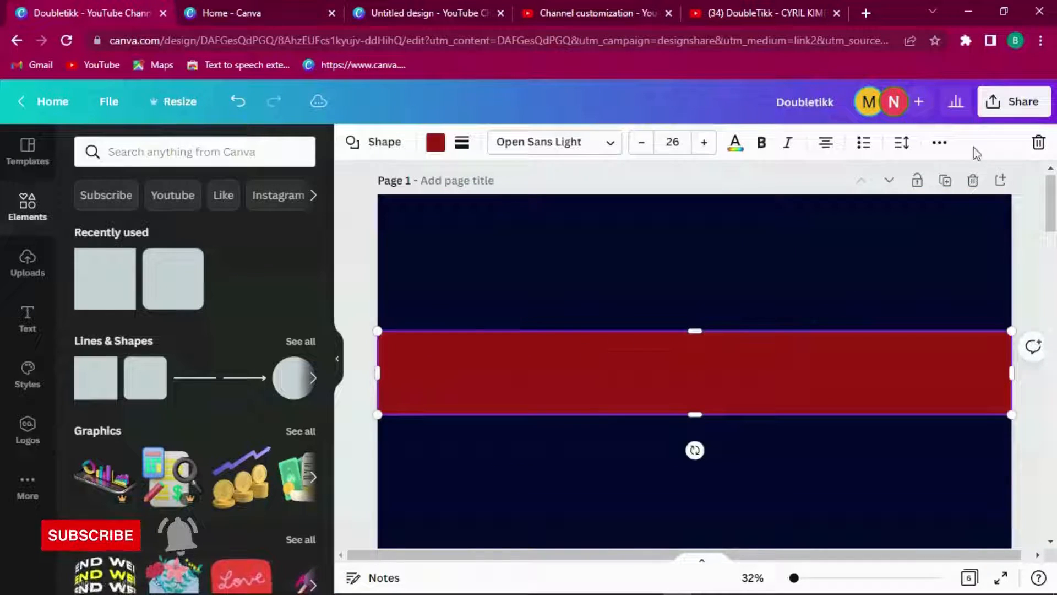
left_click(939, 143)
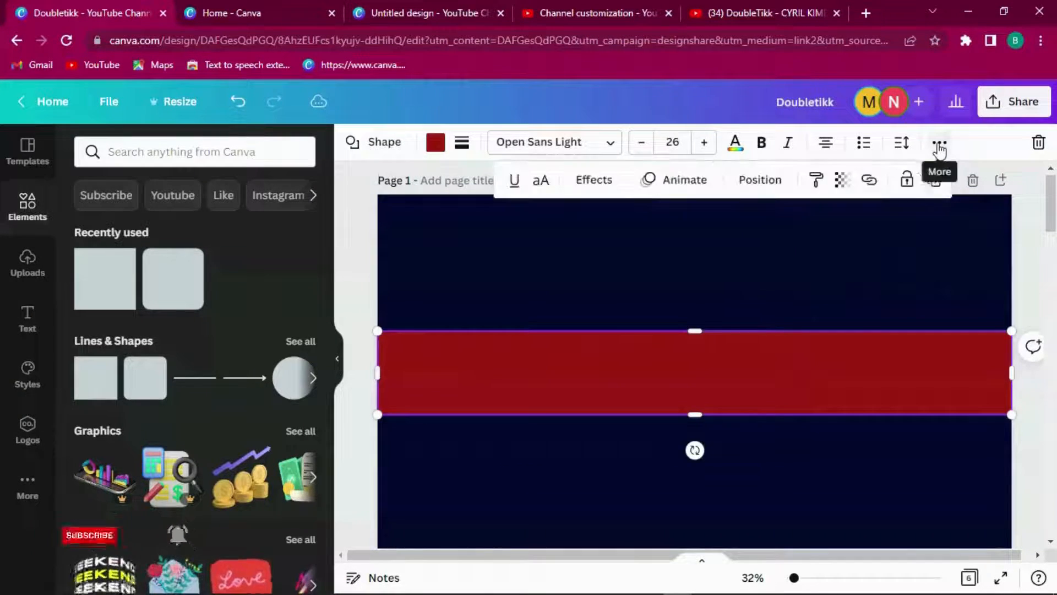
left_click(932, 183)
left_click_drag(1012, 377, 804, 377)
scroll(826, 321, "down", 5)
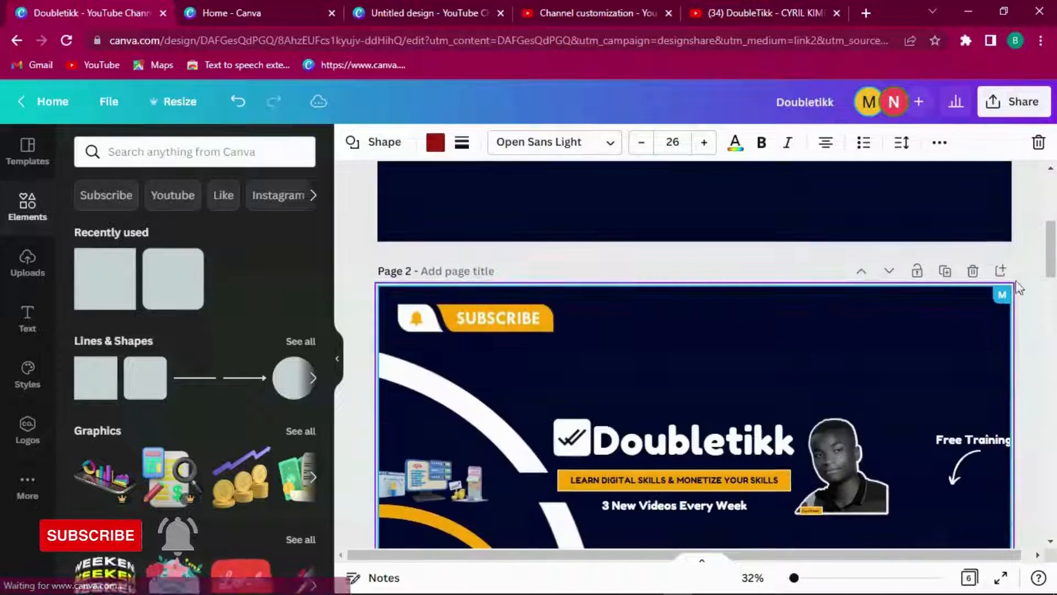
left_click_drag(1050, 243, 1050, 368)
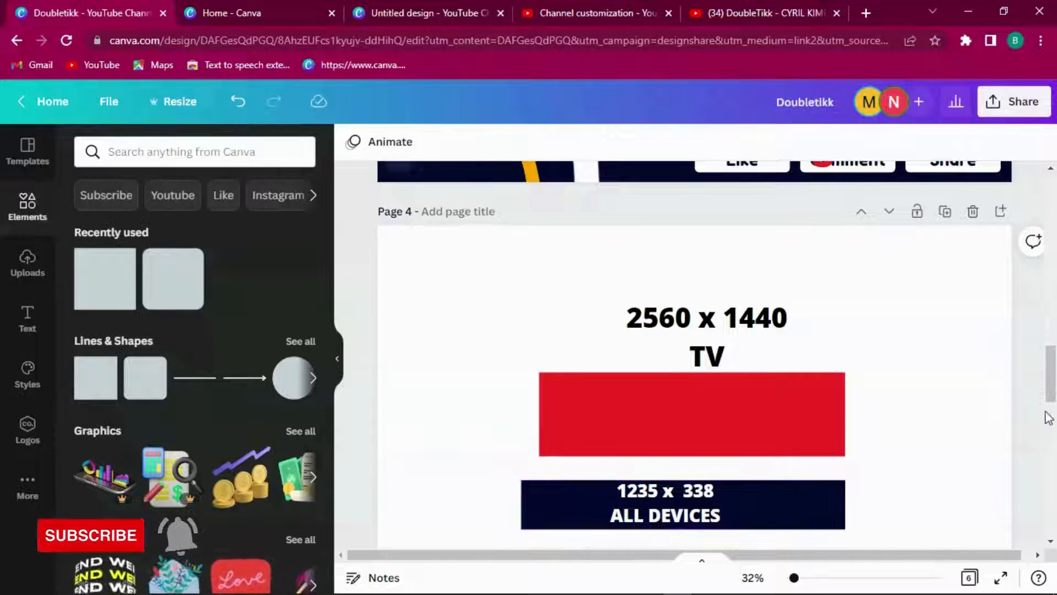
left_click_drag(1052, 390, 1052, 401)
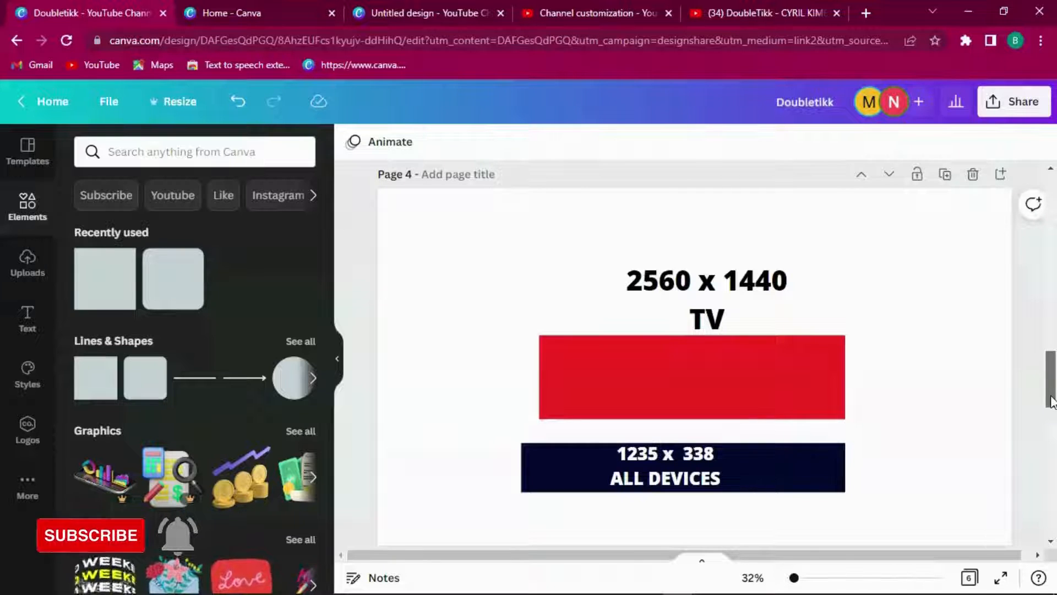
left_click_drag(1052, 400, 1053, 211)
Step: Make the copied bar orange and narrow it to about 1,622 px wide
left_click(737, 380)
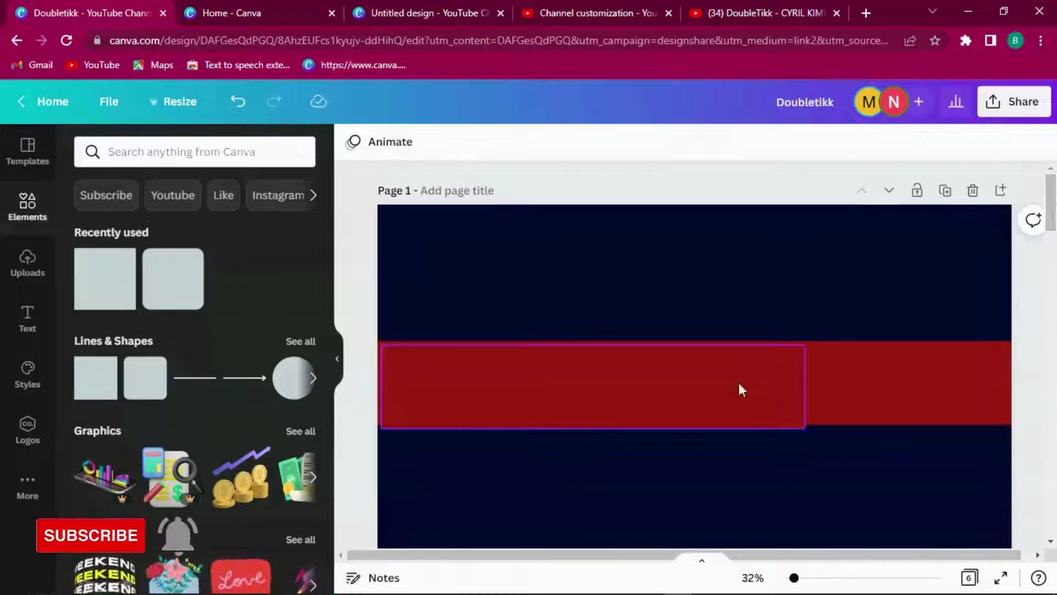
left_click(436, 147)
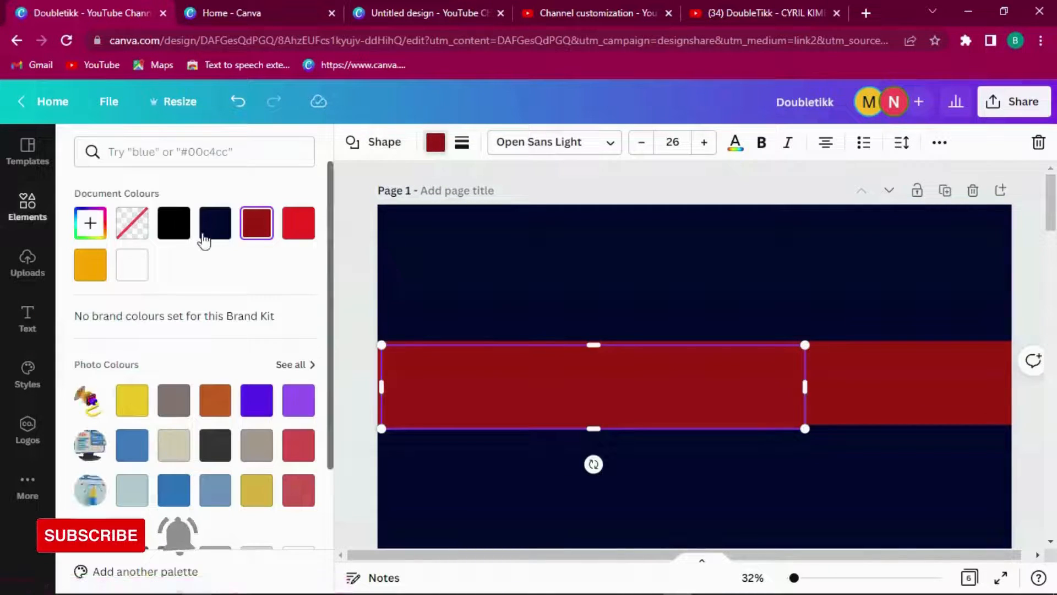
left_click(91, 265)
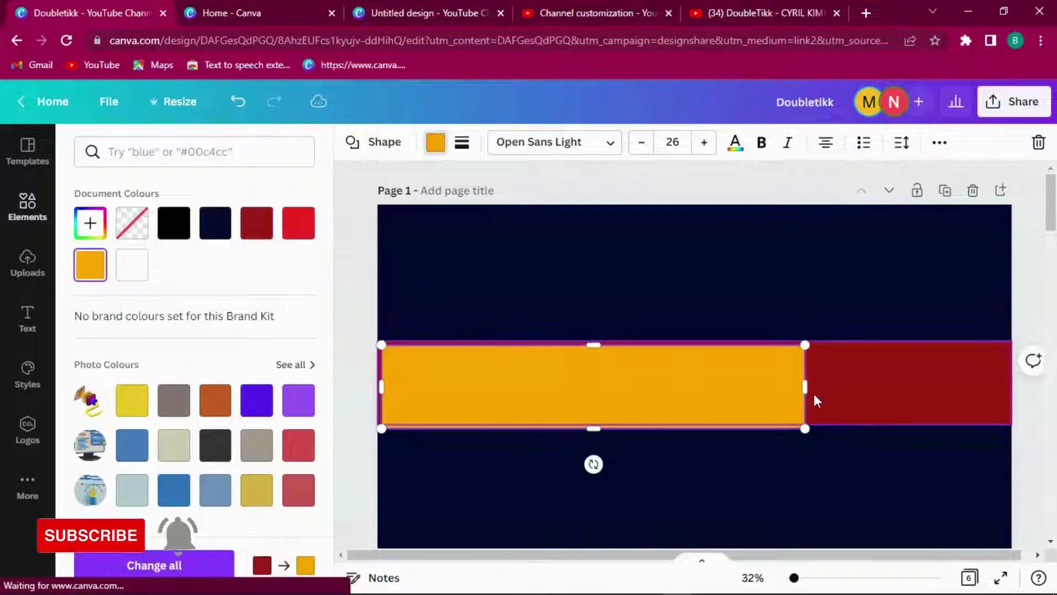
left_click_drag(805, 387, 688, 386)
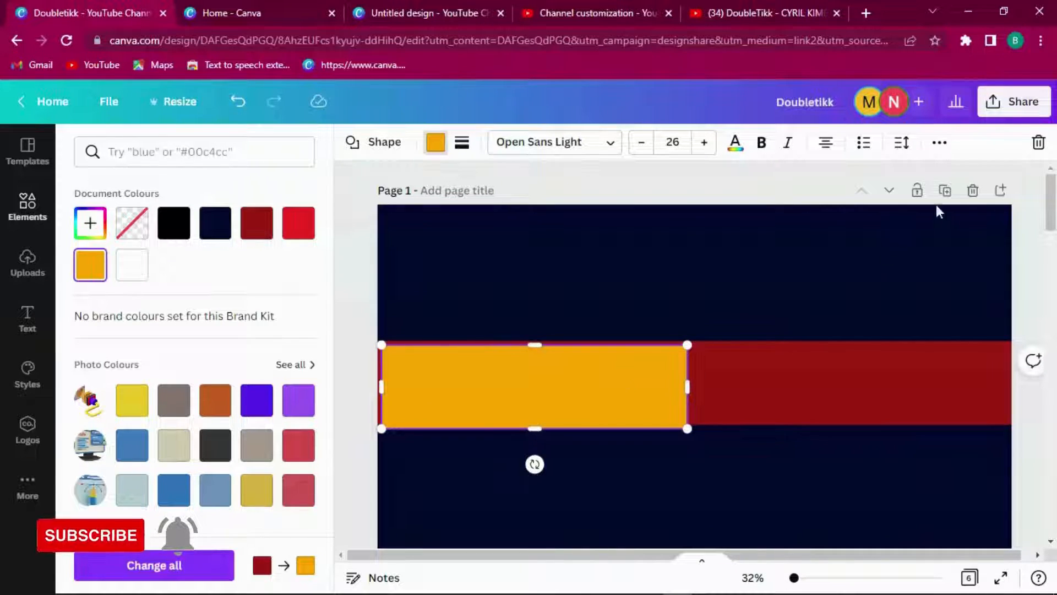
Step: Centre the orange bar horizontally and vertically on the red stripe
left_click(940, 144)
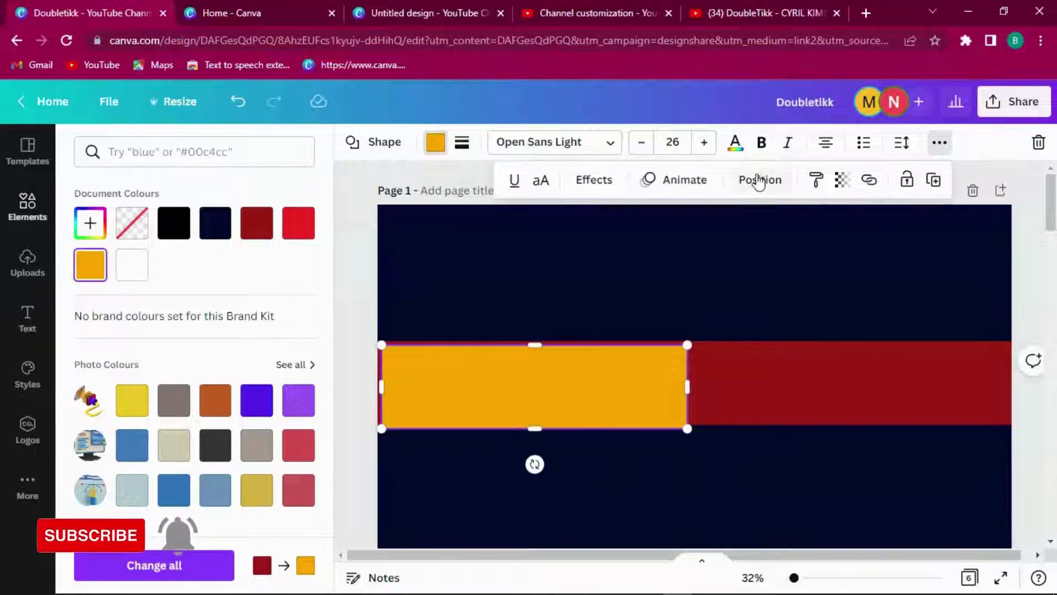
left_click(759, 180)
left_click(688, 328)
left_click(557, 324)
left_click(949, 400)
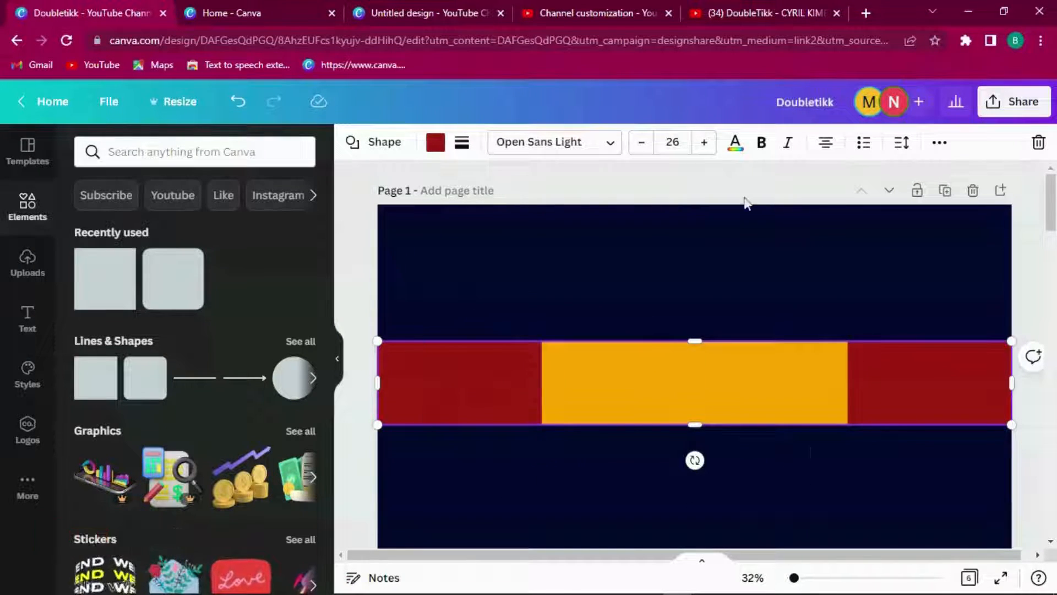
left_click(925, 282)
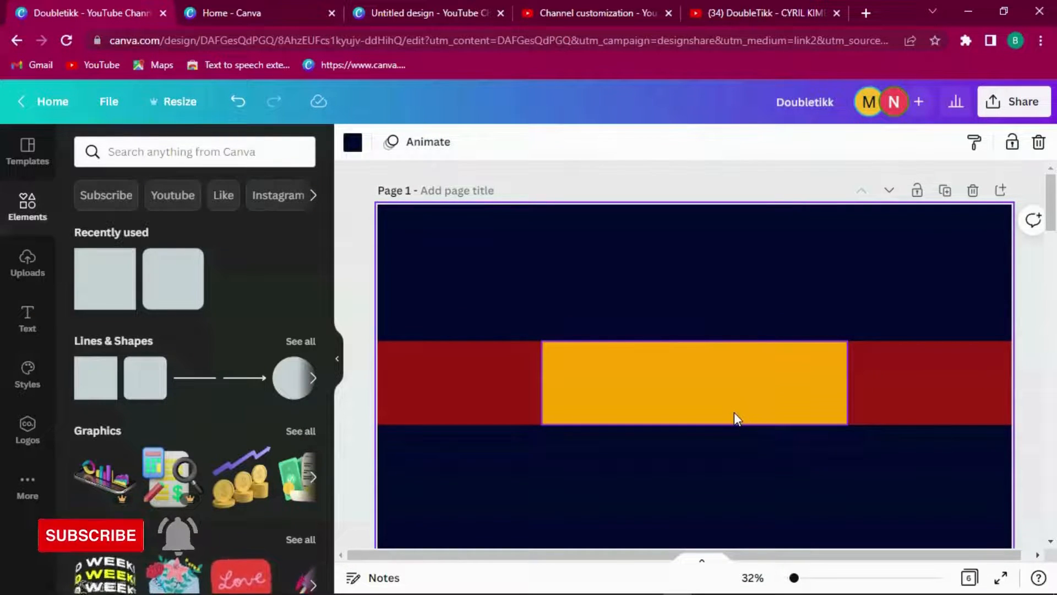
Step: Copy the Doubletikk logo from Page 3 and paste it onto Page 1's banner
left_click_drag(1052, 226, 1052, 331)
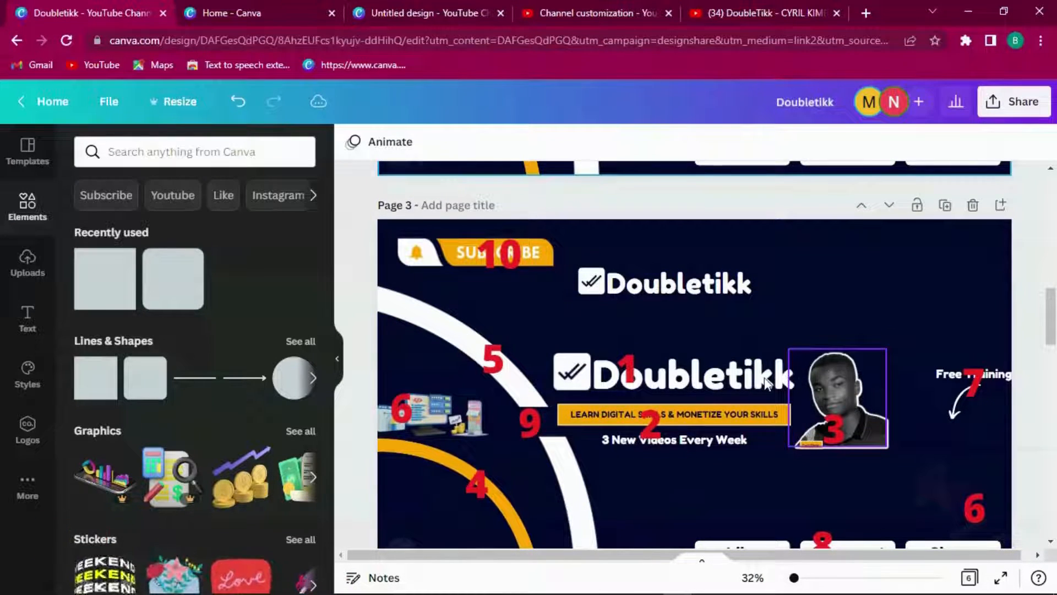
left_click(740, 379)
right_click(740, 378)
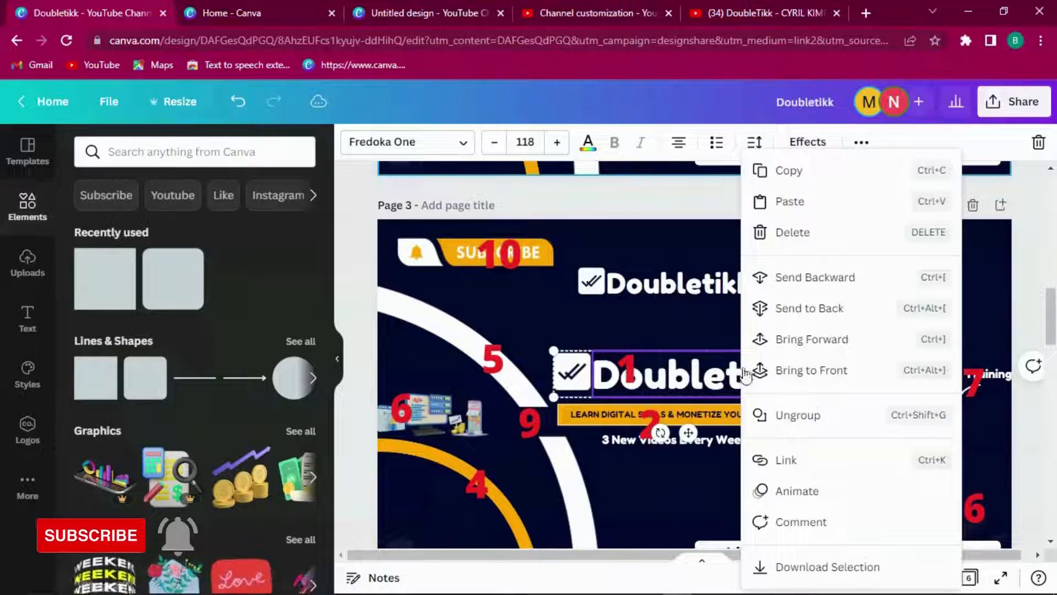
left_click(802, 177)
left_click_drag(1053, 330, 1053, 231)
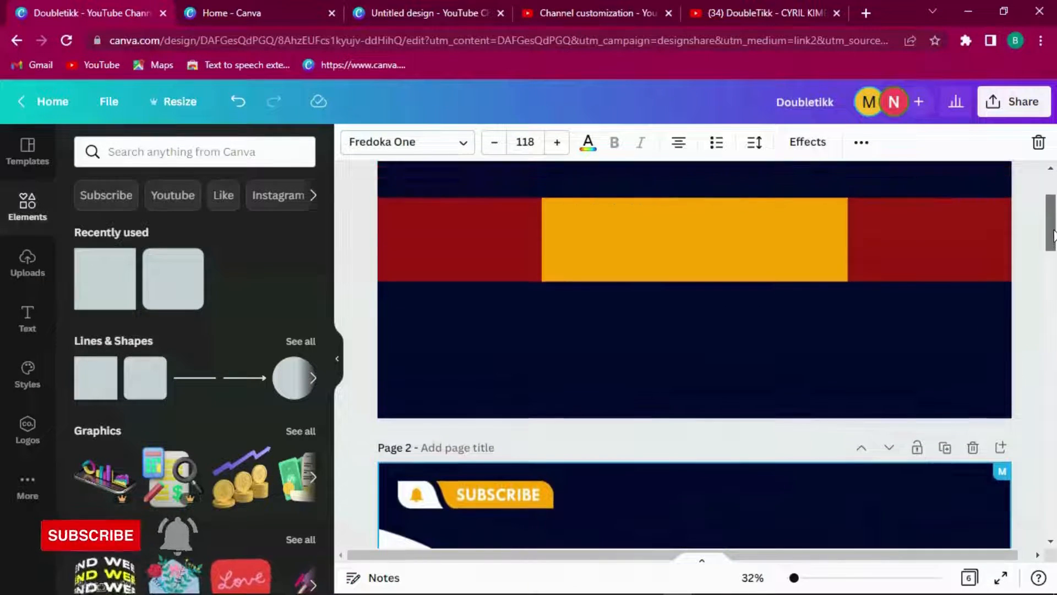
right_click(671, 228)
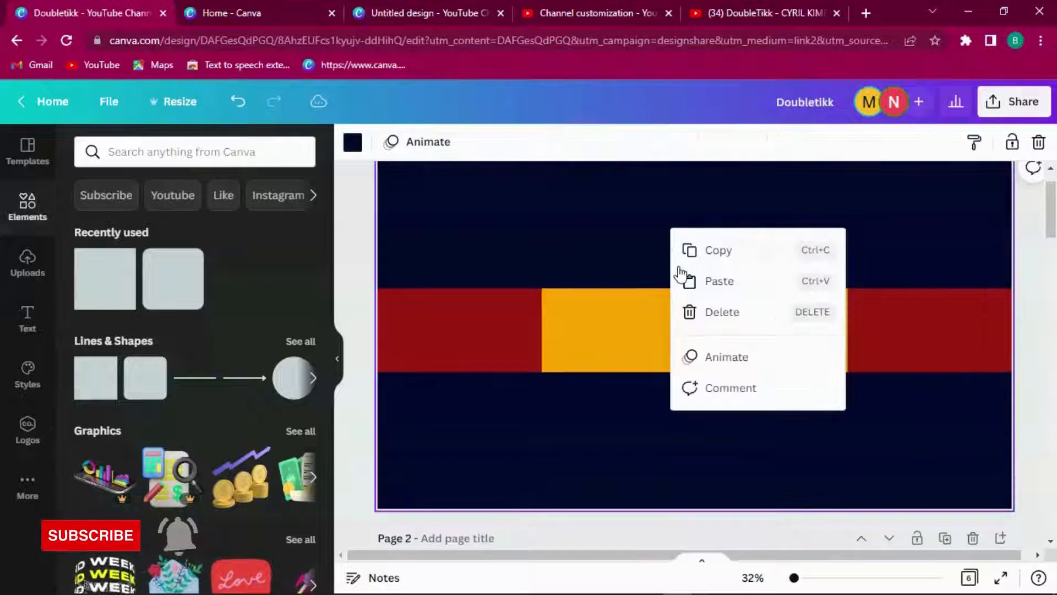
left_click(715, 281)
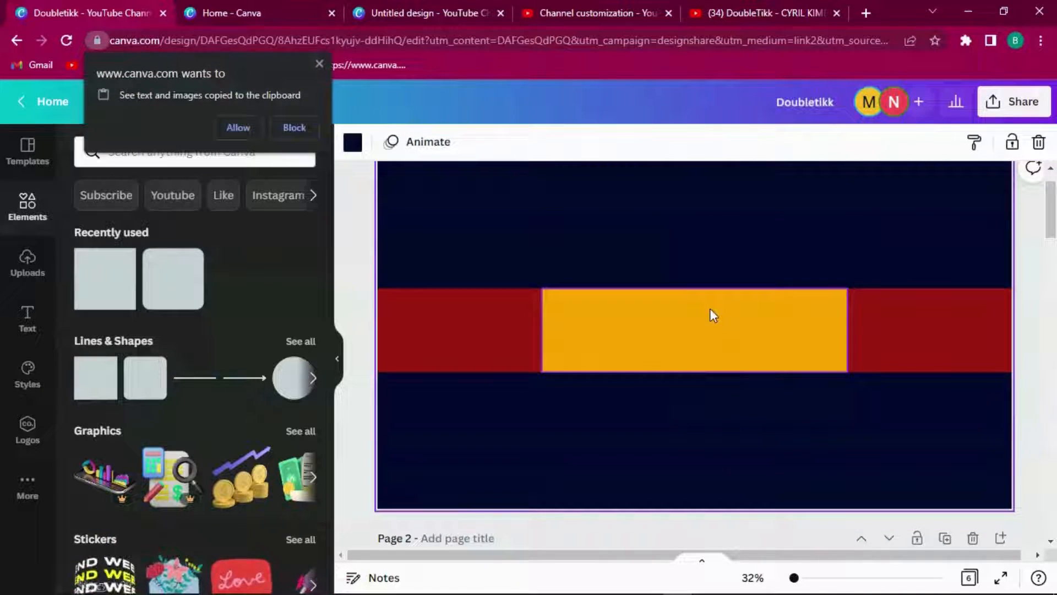
left_click(240, 130)
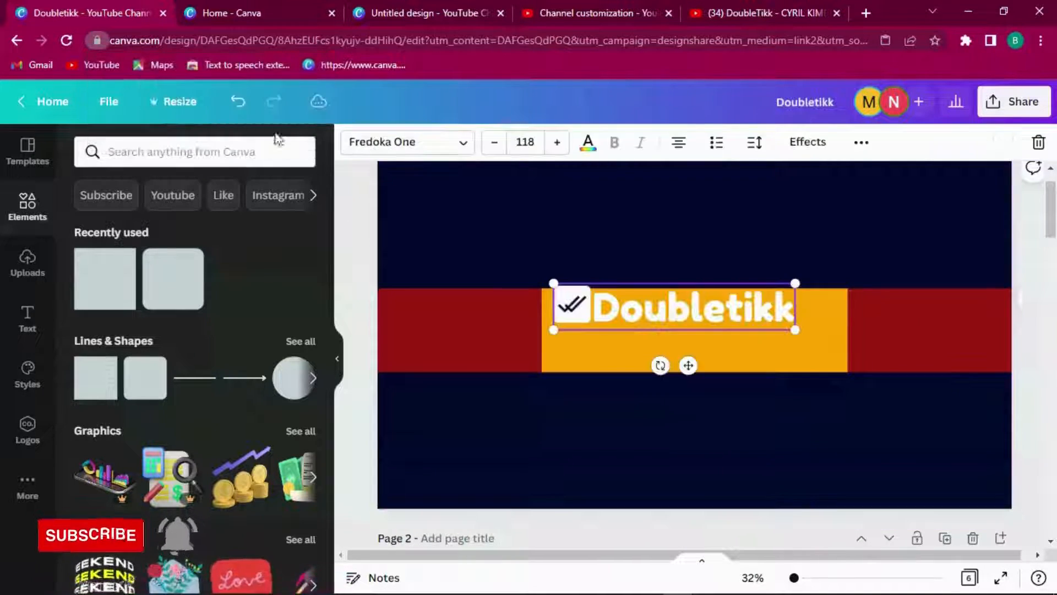
Step: Check the pasted logo text and its orange box, then scroll to Page 2's tagline
left_click(756, 336)
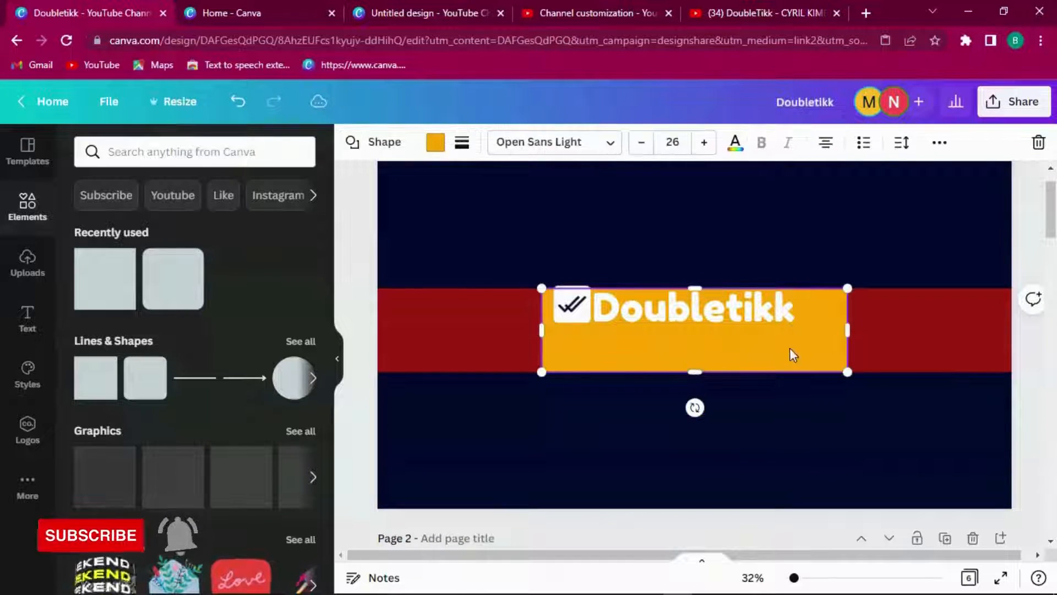
left_click(769, 310)
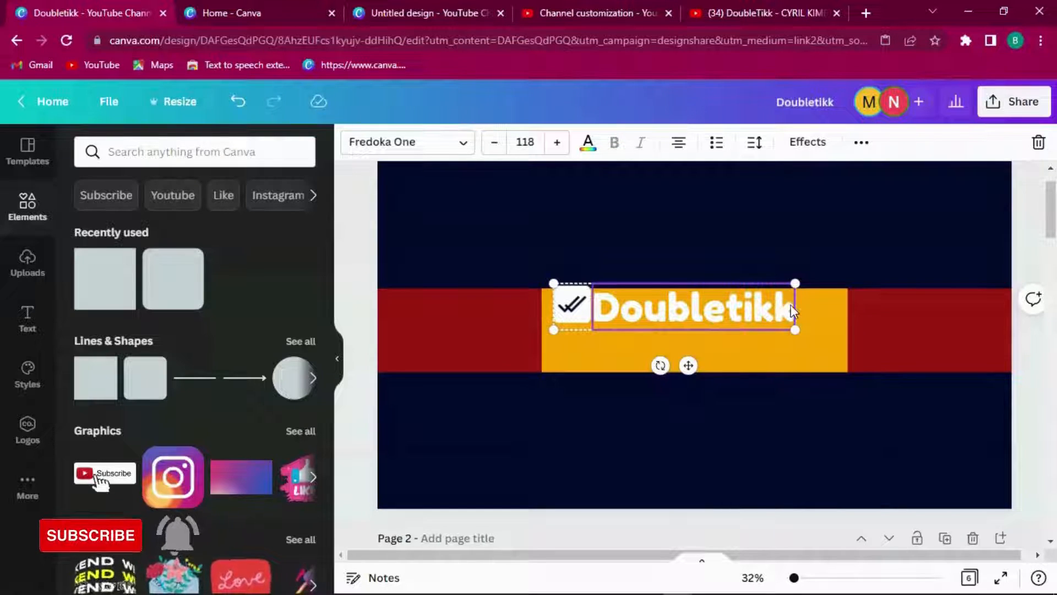
left_click(810, 289)
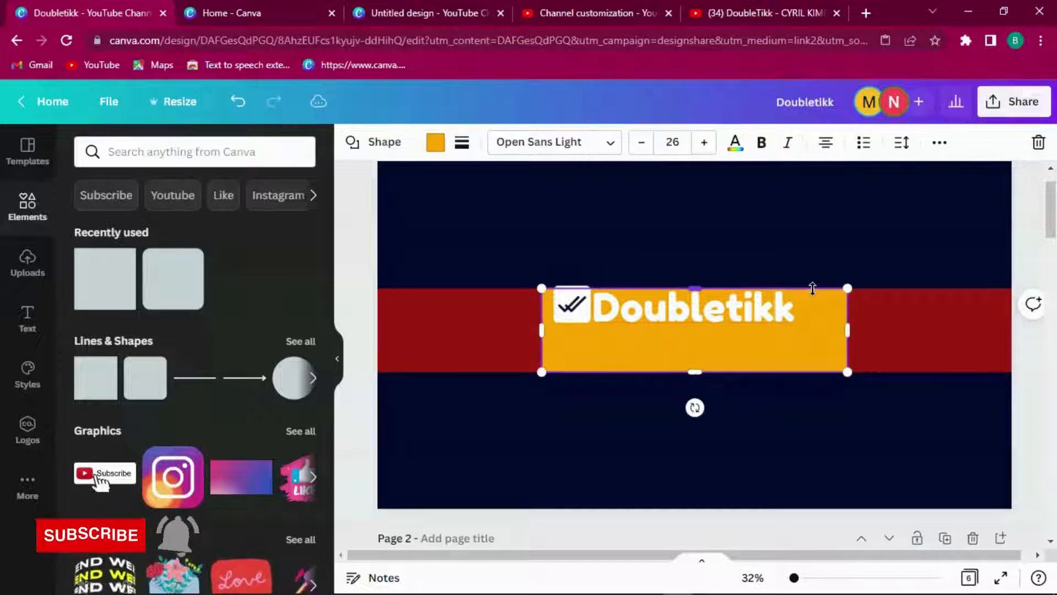
left_click(695, 309)
left_click(813, 319)
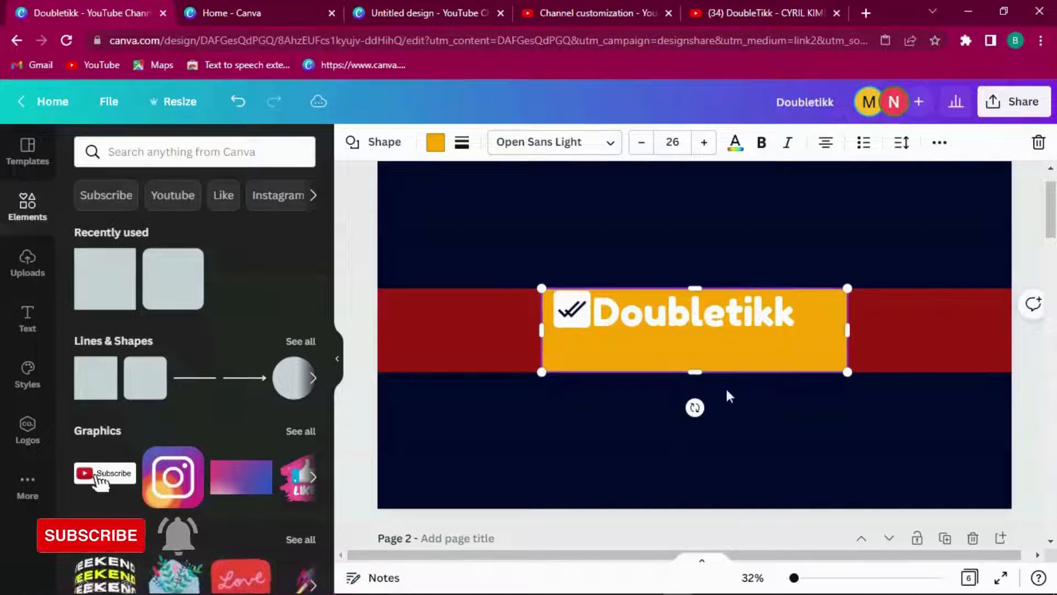
left_click_drag(1050, 212, 1047, 287)
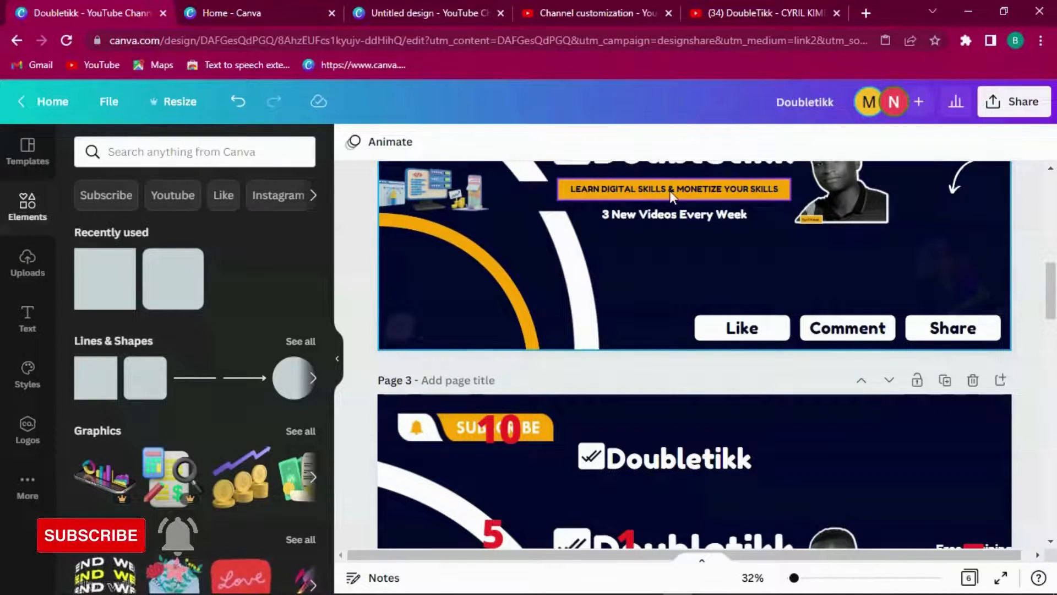
Step: Rewrite Page 2's orange tagline as 'LEARN & MONETIZE DIGITAL SKILLS'
left_click(720, 188)
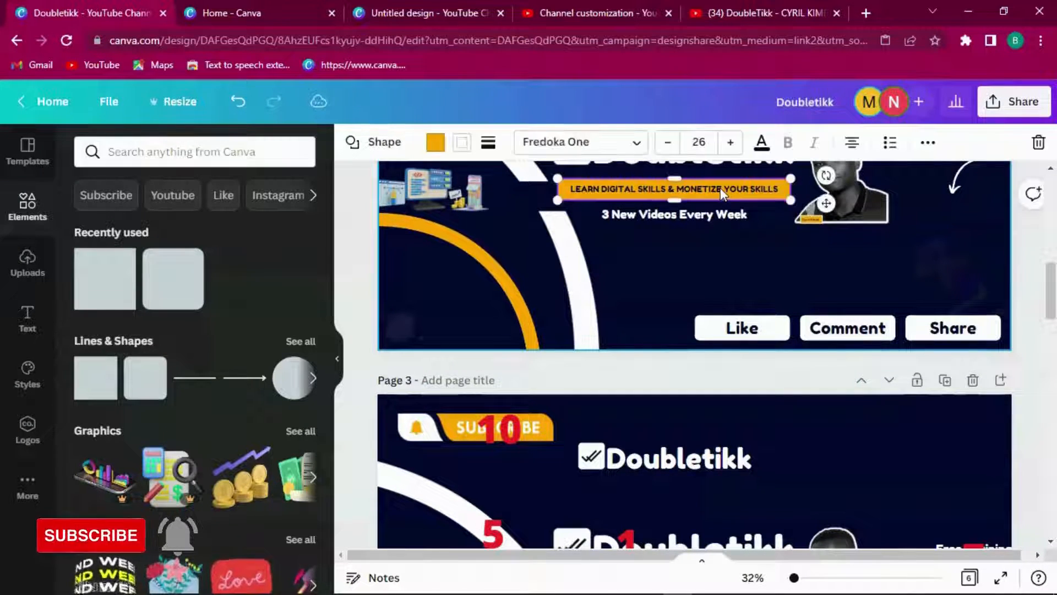
left_click(716, 192)
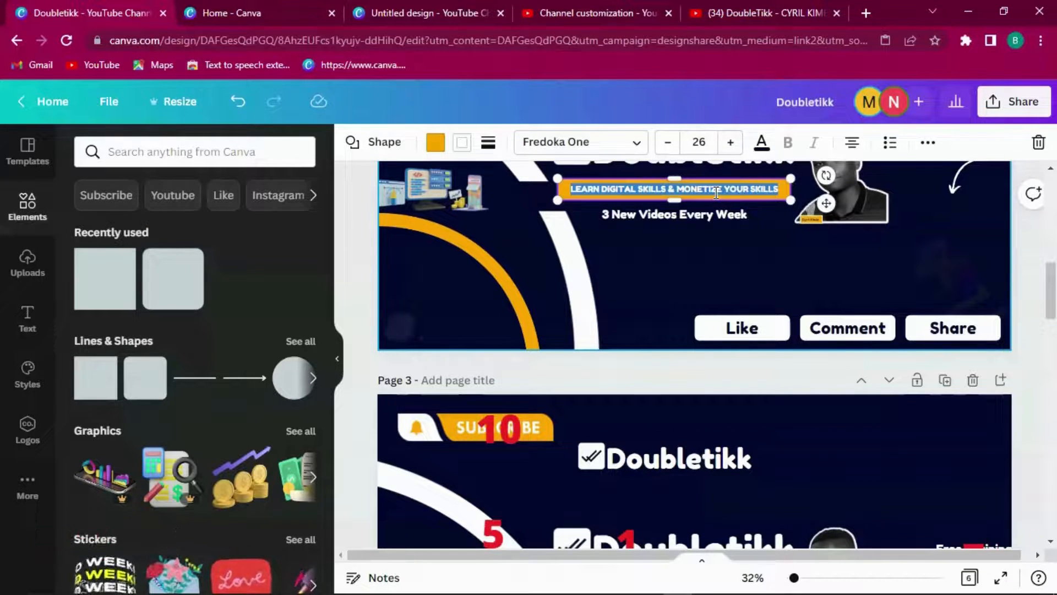
type("le")
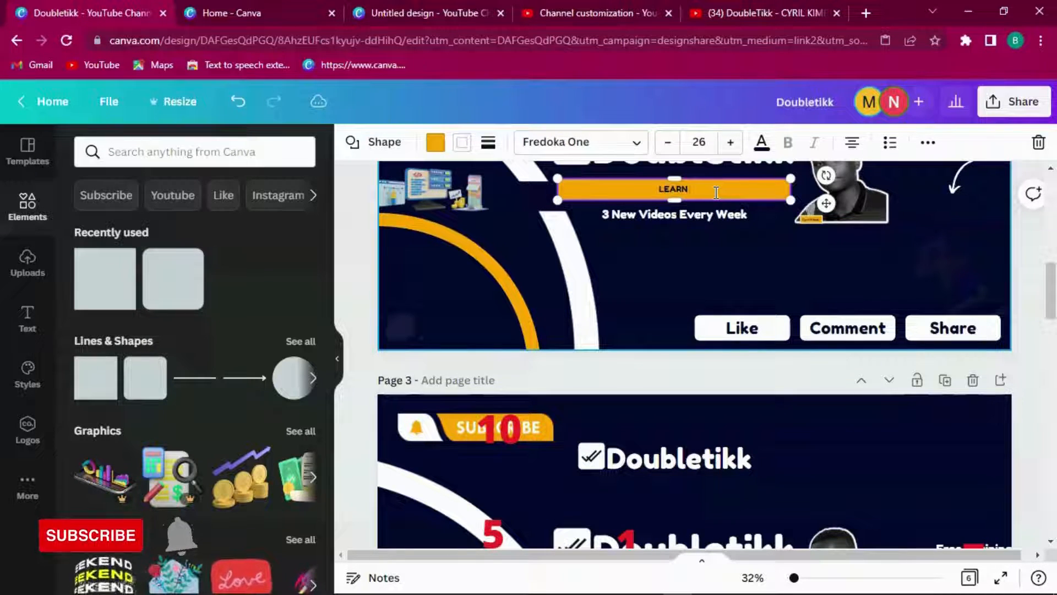
type("ARN & MONETIZE I")
type("IGITAL SKILLS")
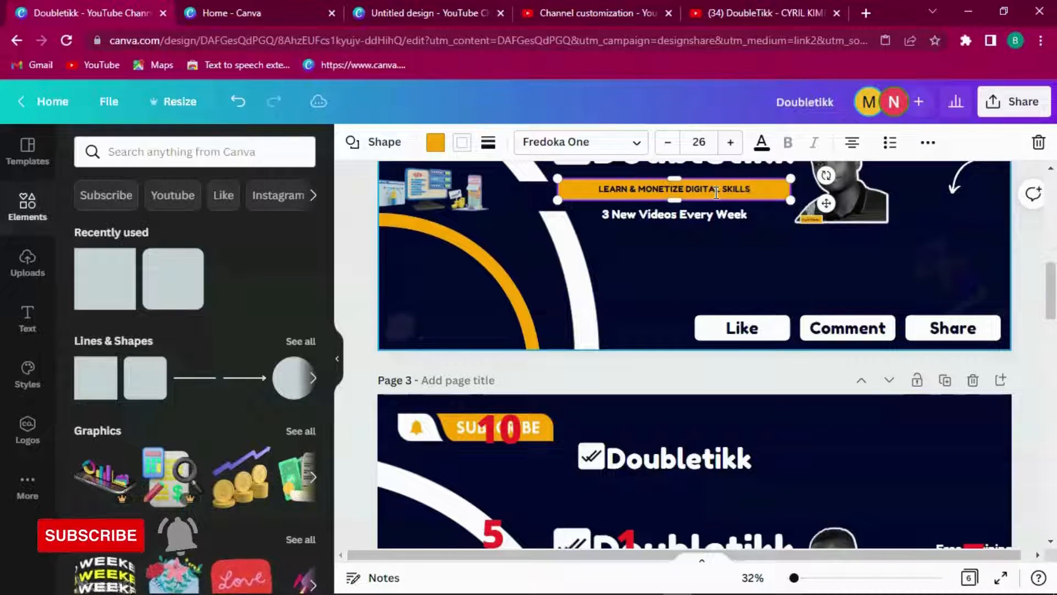
left_click(918, 190)
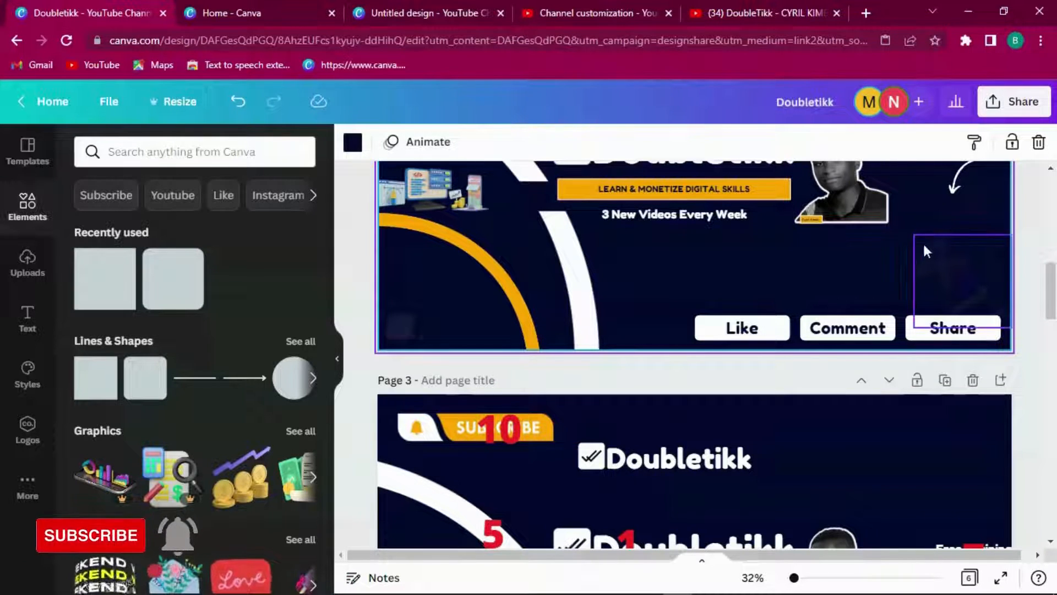
Step: Add a dark-red box reading 'LEARN AND MONETIZE DIGITAL SKILLS' and resize it to a thin strip
scroll(706, 254, "up", 10)
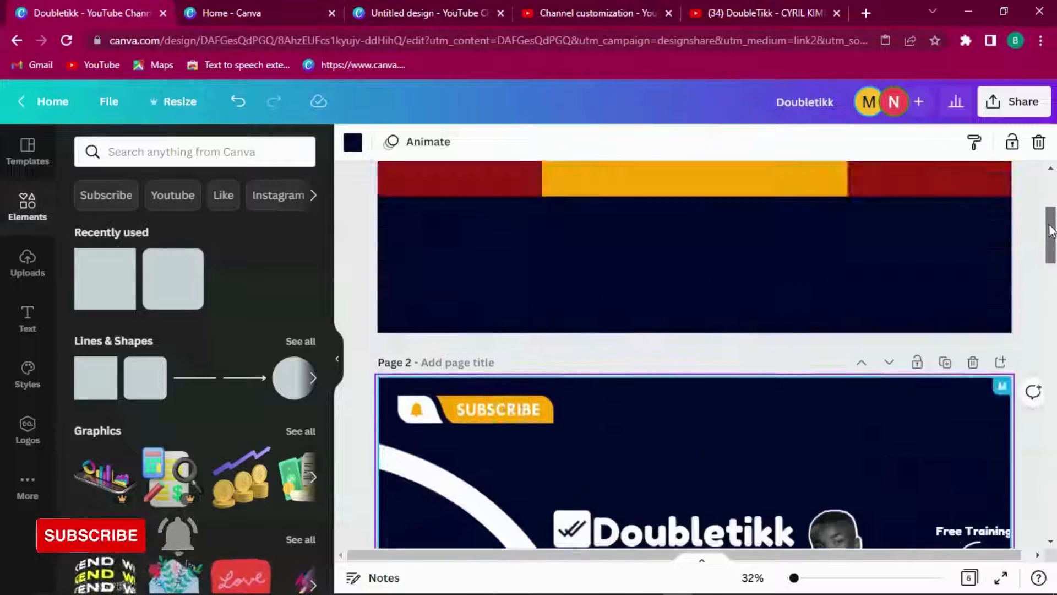
left_click(652, 276)
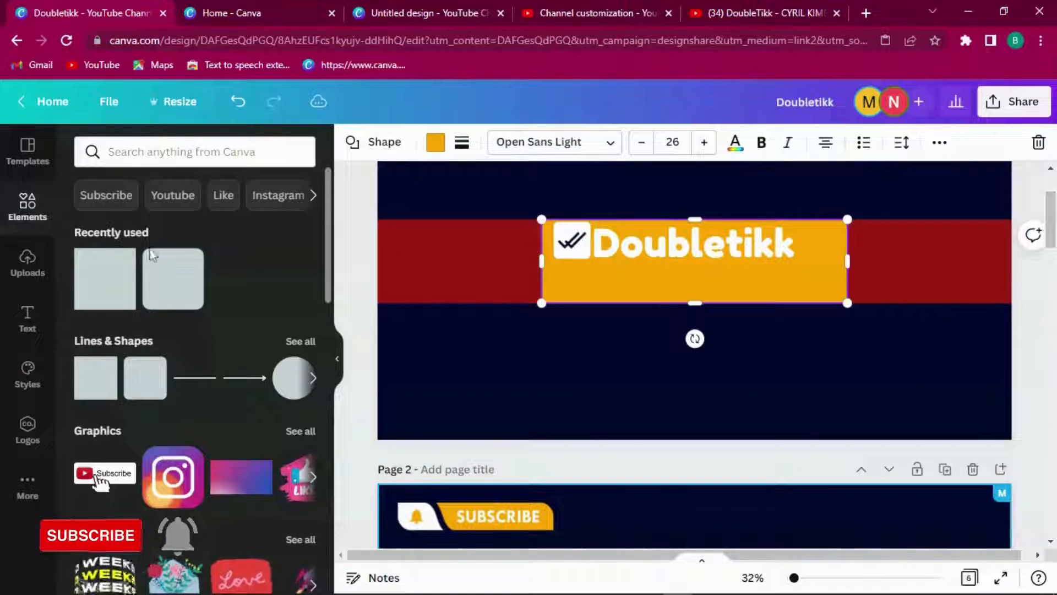
left_click(114, 286)
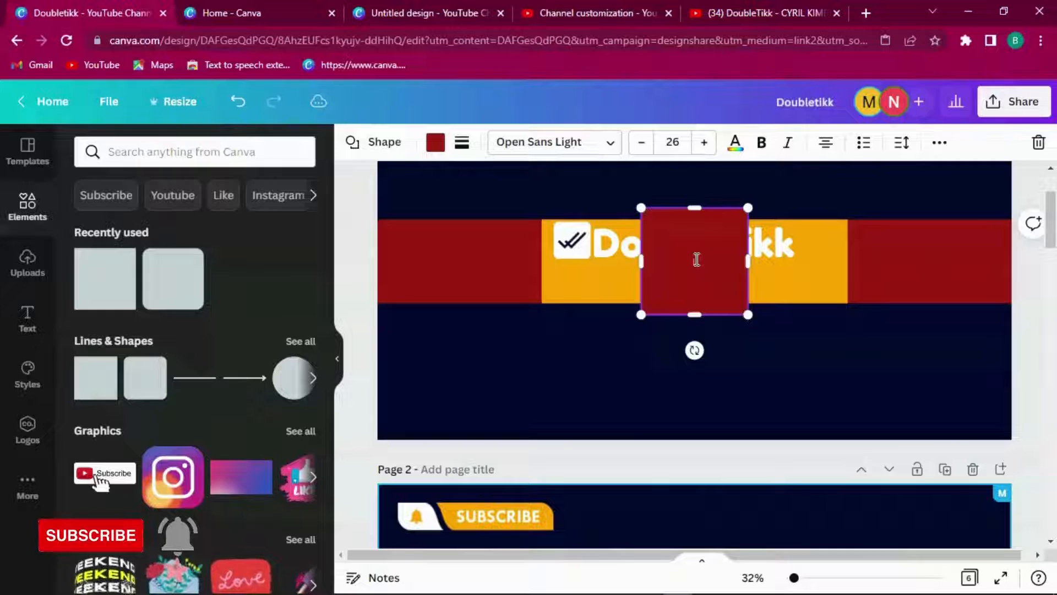
type("LEARN")
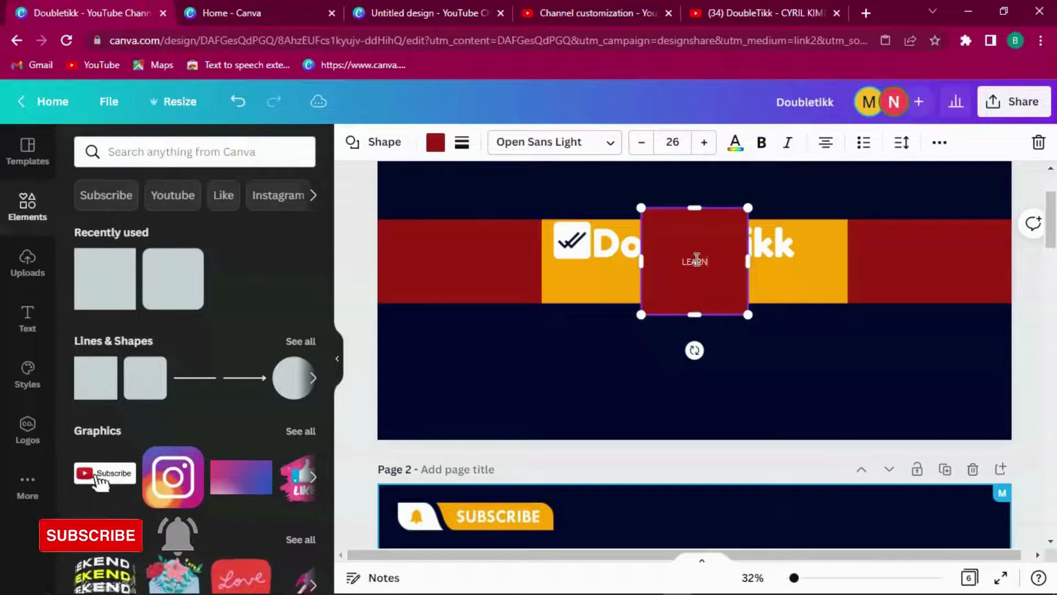
type(" AND MONETIZ")
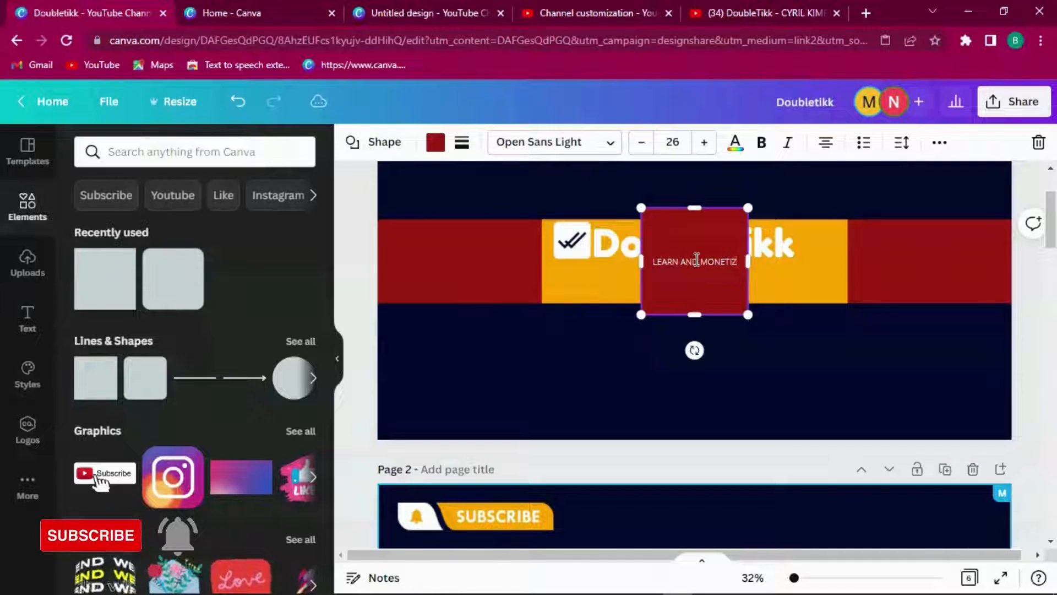
type("E DIGIT")
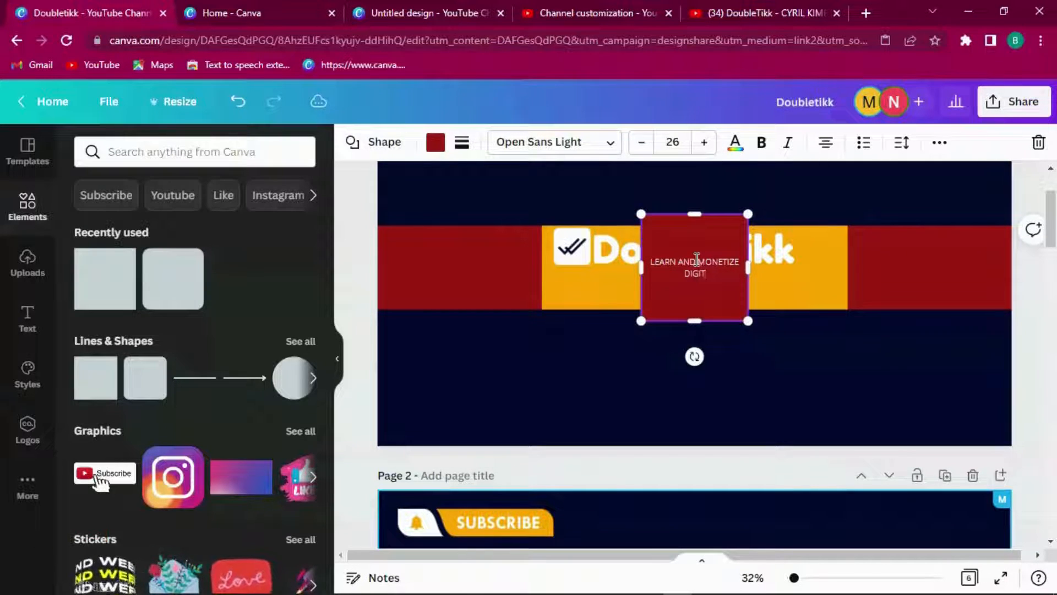
type("AL SKILLS")
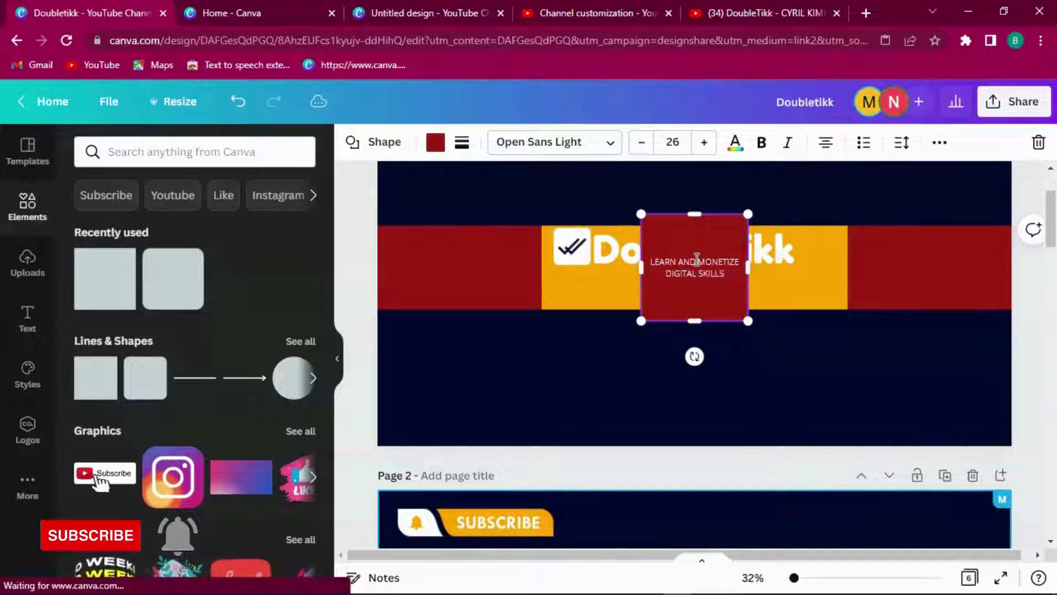
left_click_drag(751, 269, 942, 272)
left_click_drag(785, 214, 802, 300)
left_click_drag(928, 313, 812, 322)
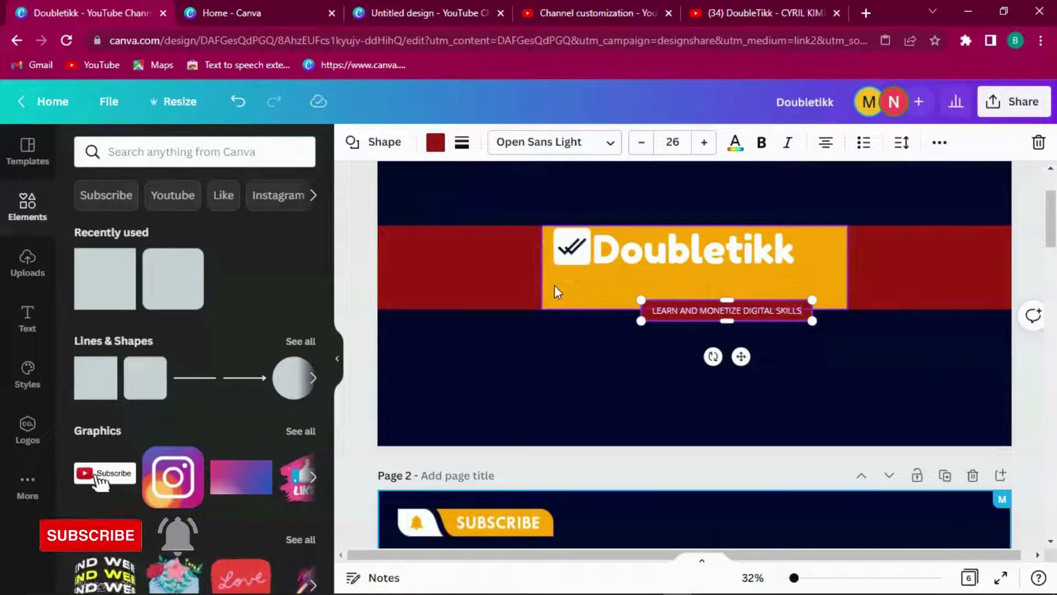
left_click(553, 288)
Step: Turn the box behind Doubletikk navy and move the tagline bar up beneath the logo
left_click(435, 142)
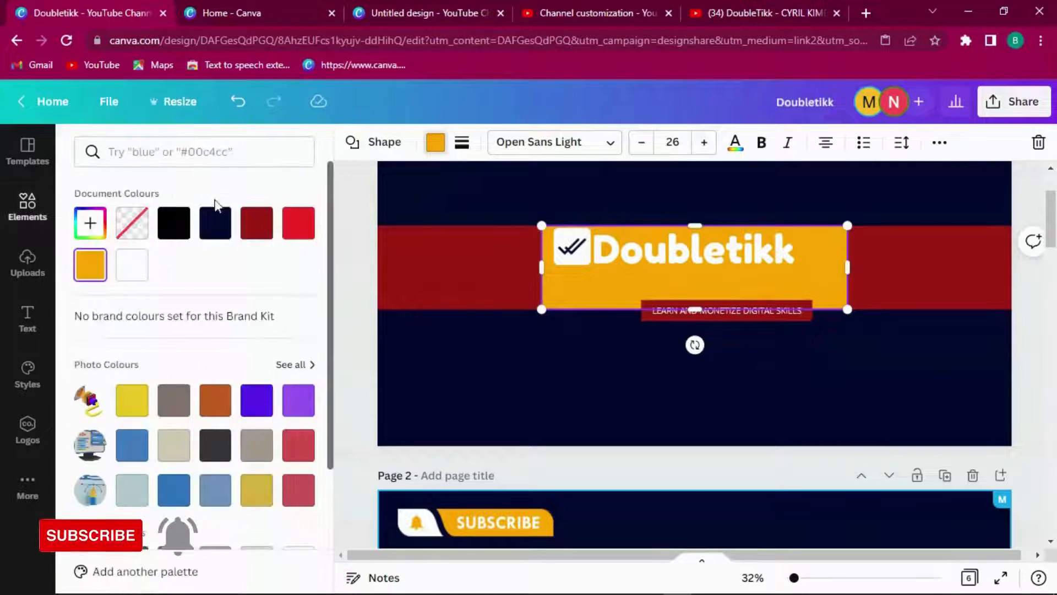
left_click(220, 229)
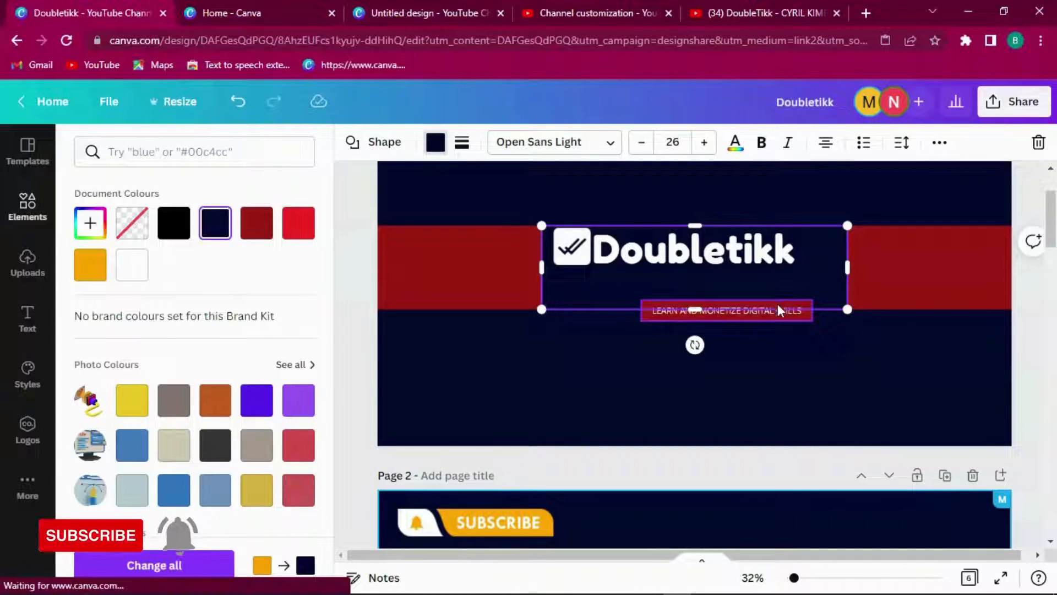
left_click_drag(778, 319, 724, 286)
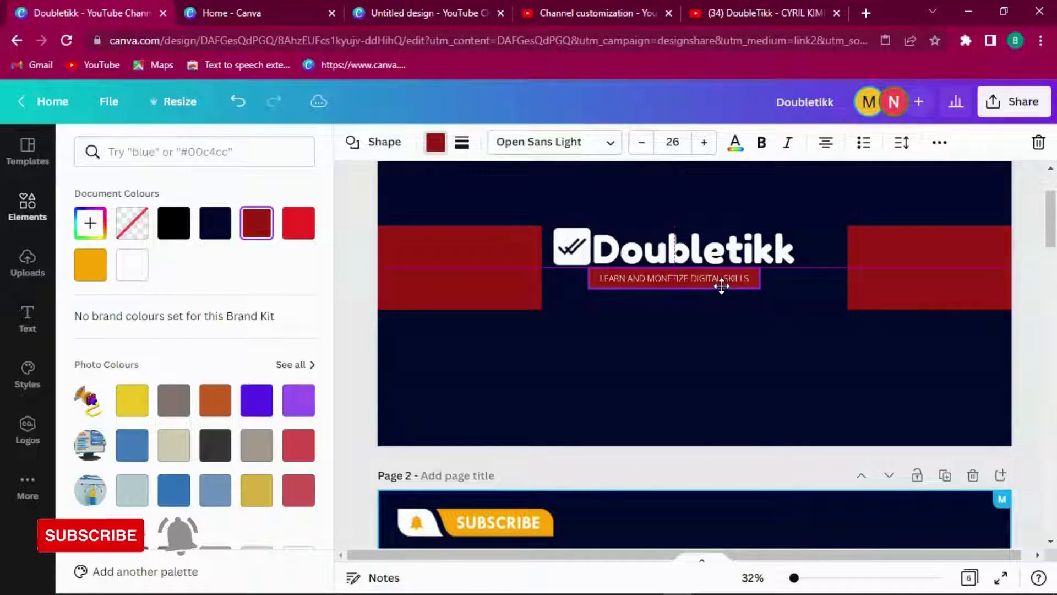
mouse_move(726, 286)
left_mouse_down()
mouse_move(701, 286)
mouse_move(732, 284)
left_mouse_up()
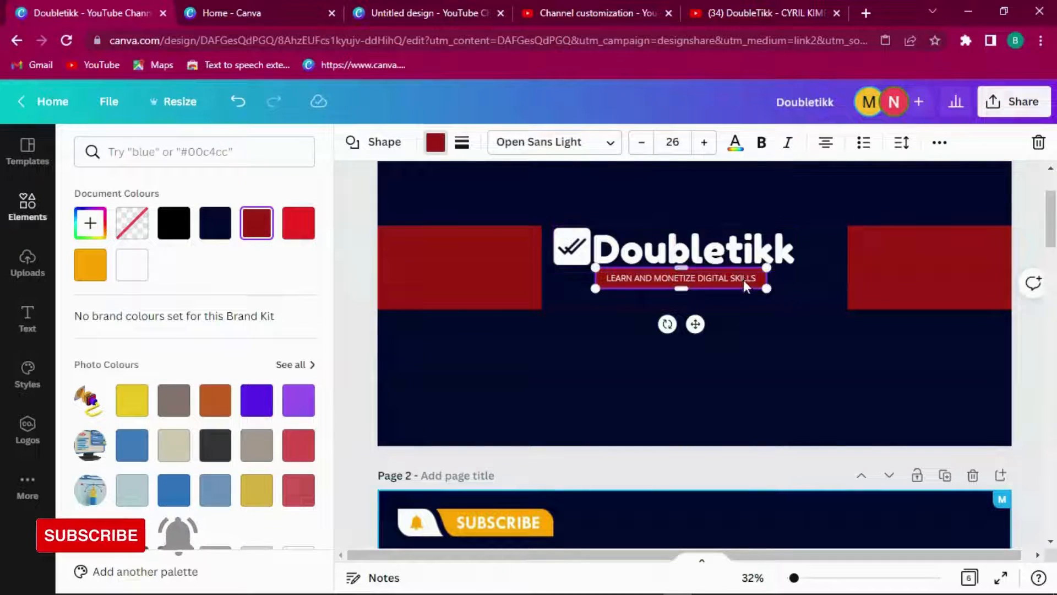
Step: Make the tagline bar orange and set its font to Fredoka One
left_click(434, 145)
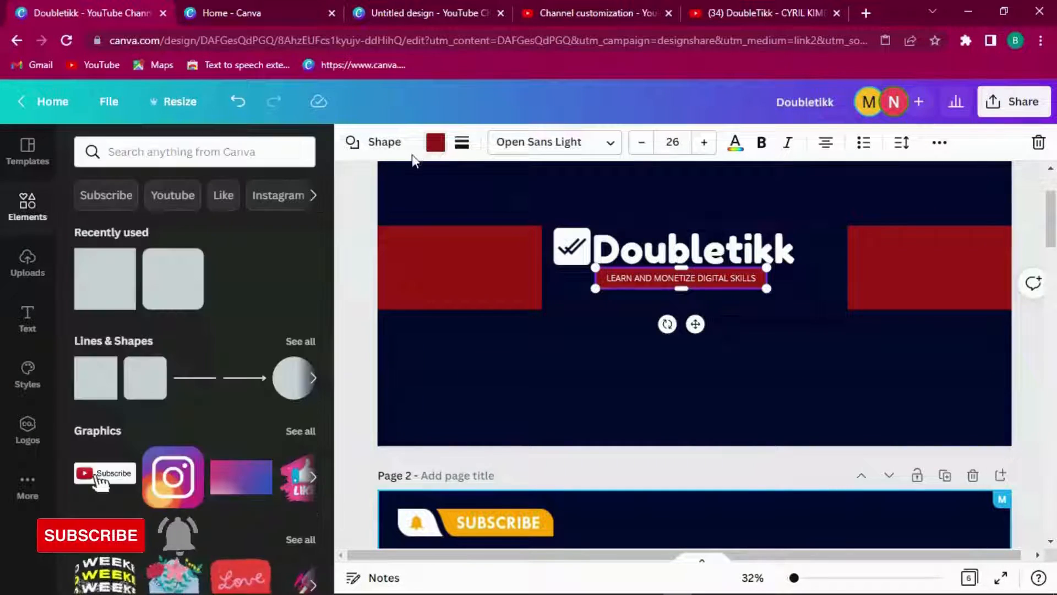
left_click(434, 144)
left_click(90, 264)
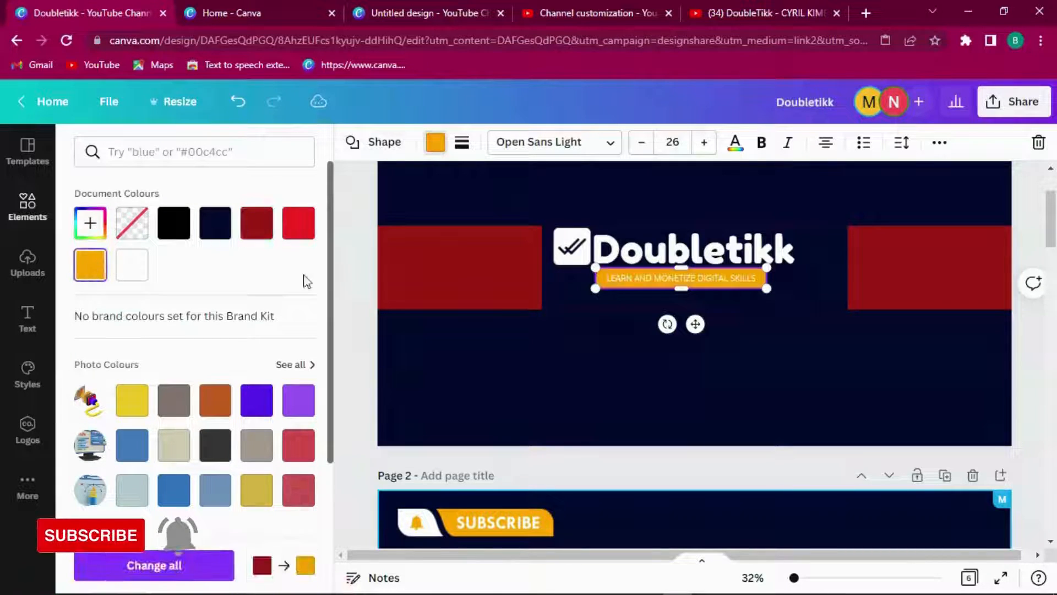
left_click(735, 145)
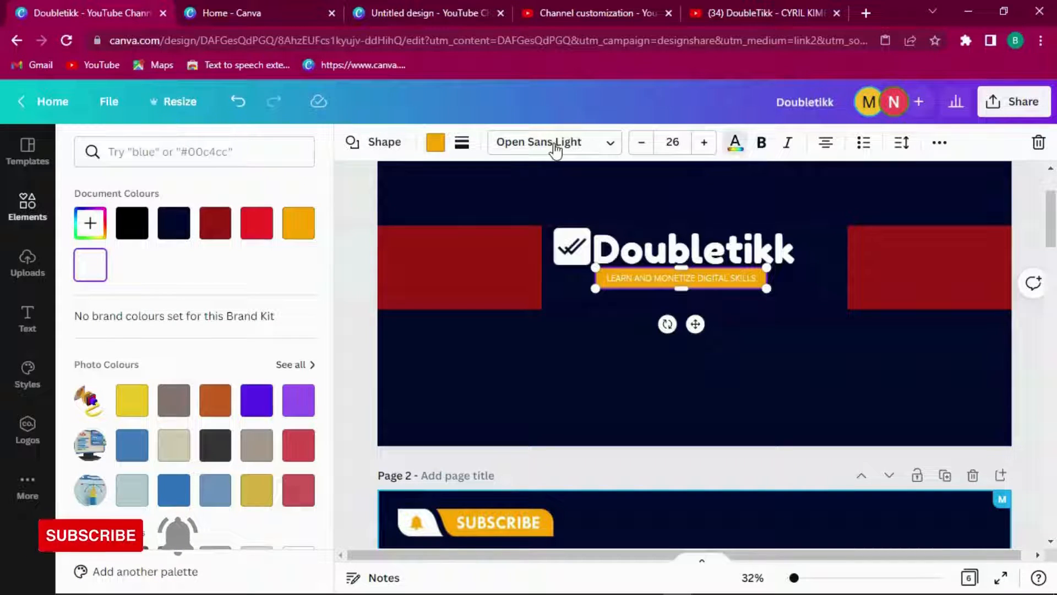
left_click(556, 145)
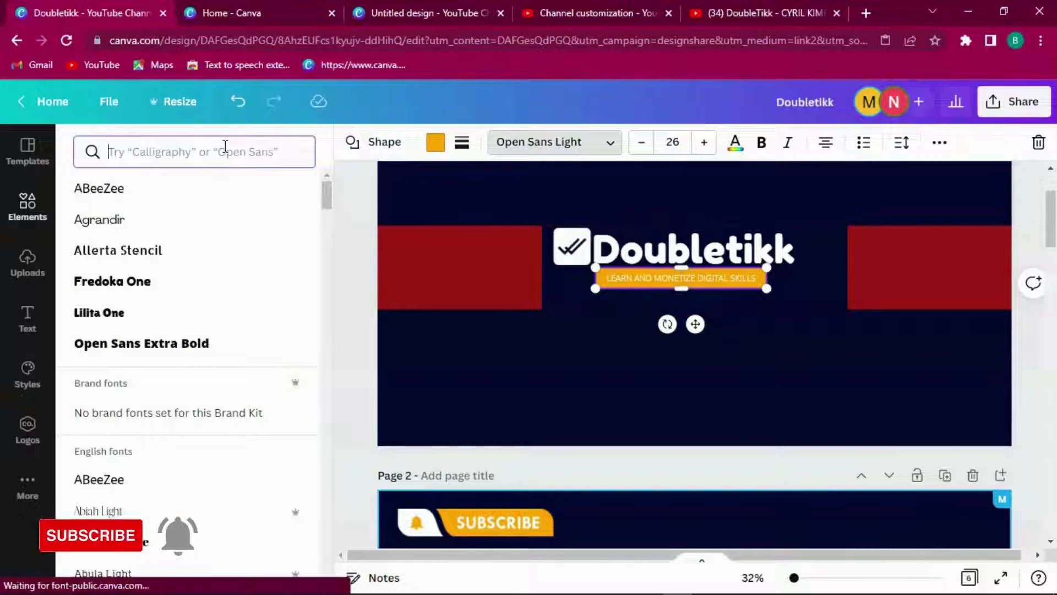
left_click(175, 290)
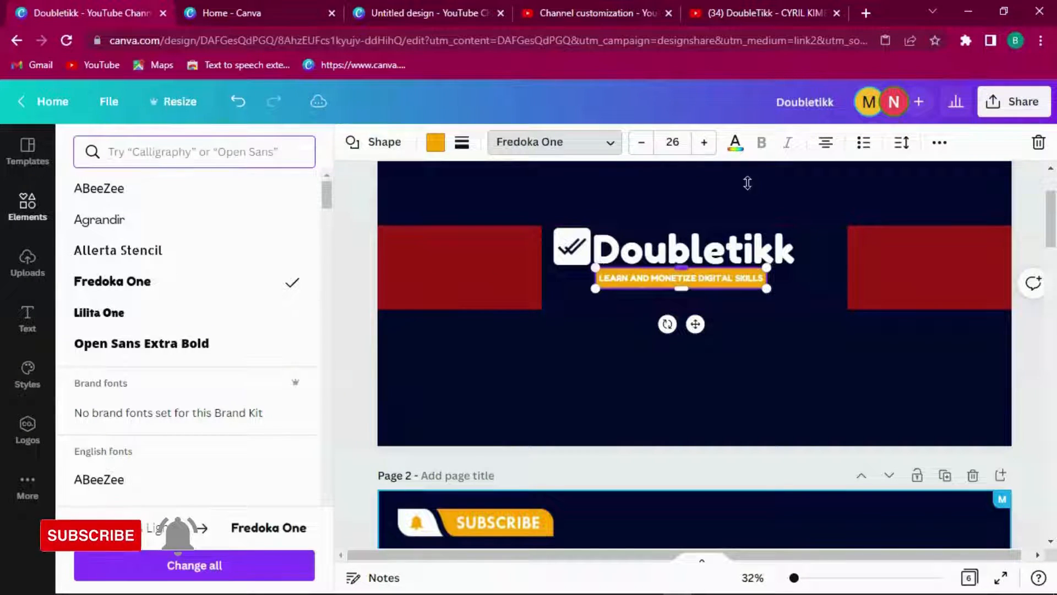
left_click(804, 279)
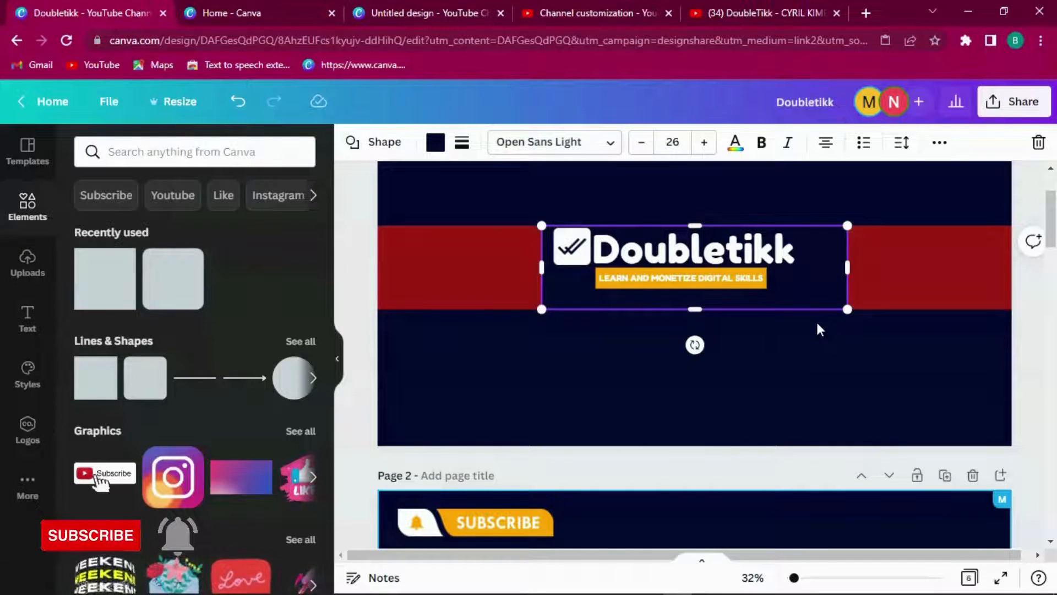
mouse_move(1049, 219)
left_mouse_down()
mouse_move(1054, 350)
mouse_move(1044, 209)
left_mouse_up()
Step: Add a heading text box reading '3 Videos a week'
left_click(1020, 298)
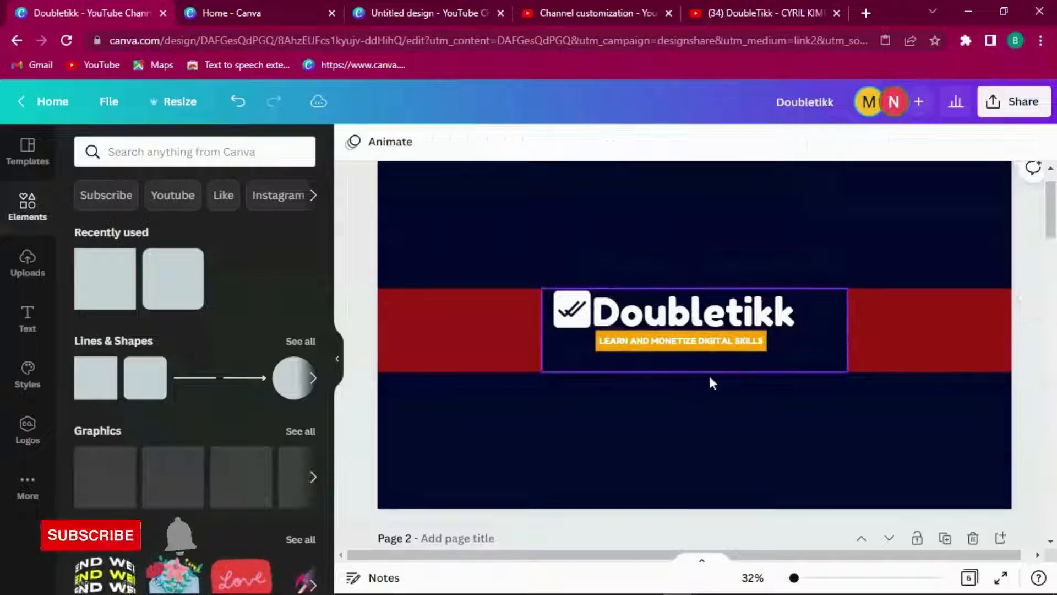
left_click(730, 374)
left_click(28, 317)
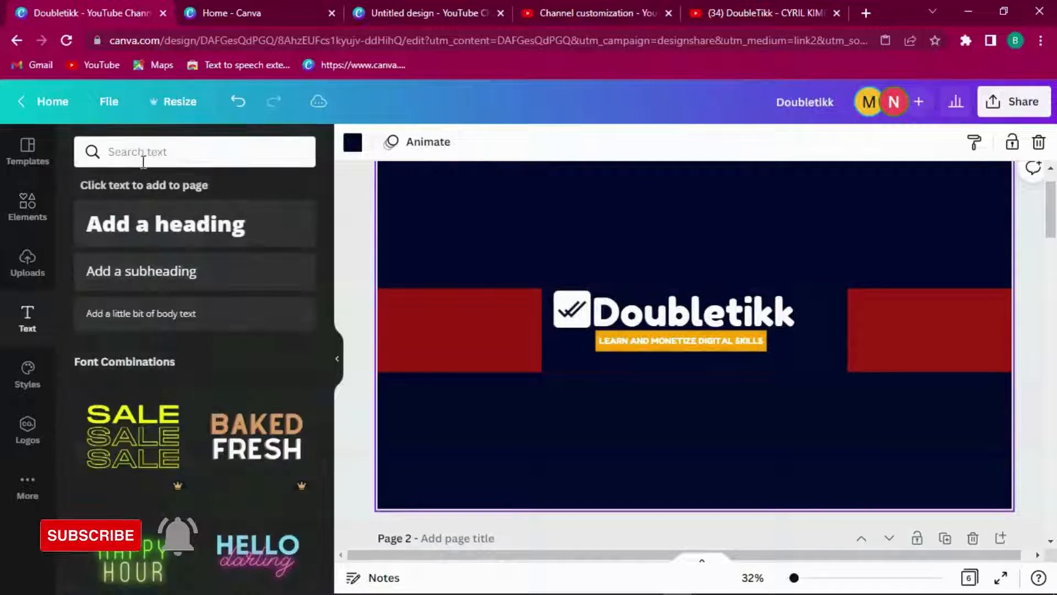
left_click(167, 222)
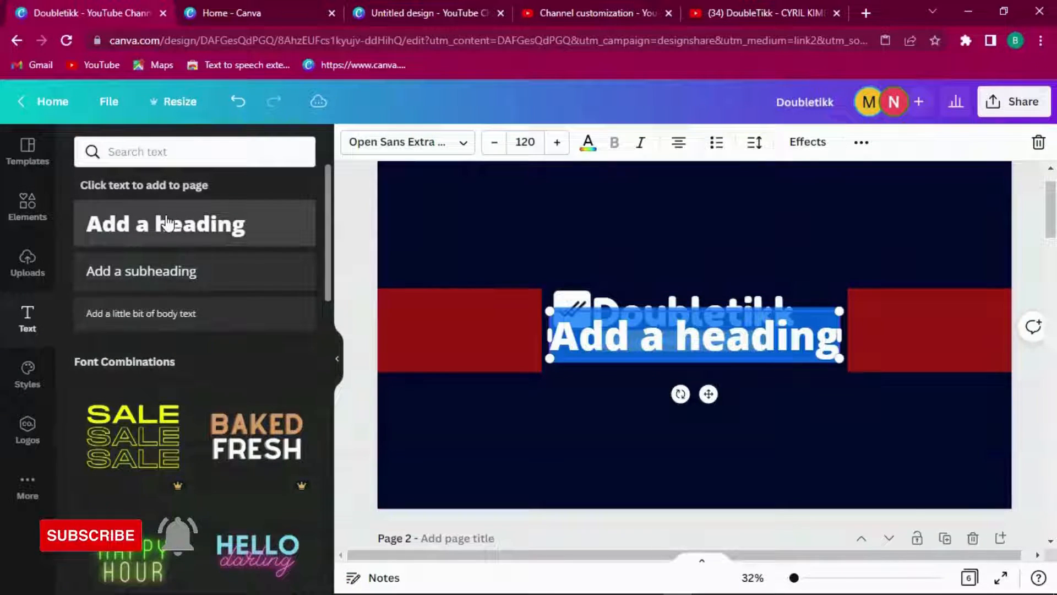
key("BackSpace")
type("3 Vi")
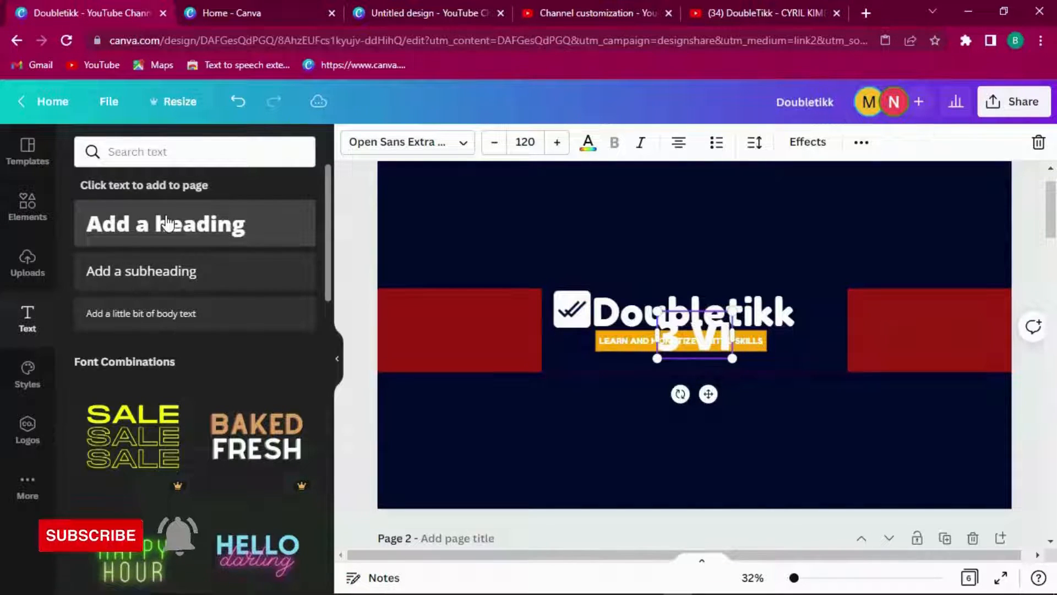
type("D")
key("BackSpace")
key("BackSpace")
key("BackSpace")
key("BackSpace")
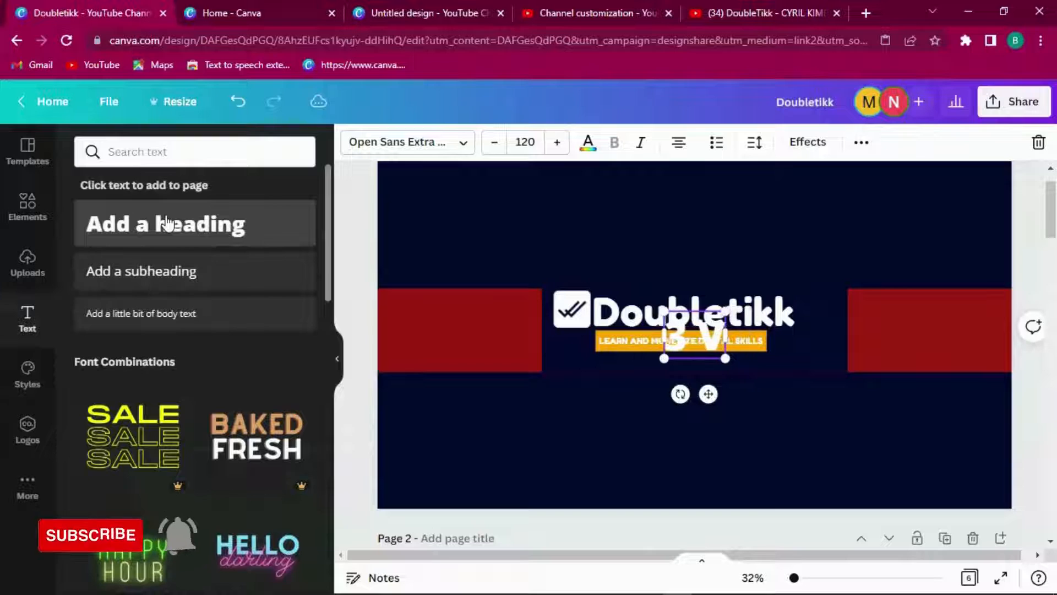
type("v")
key("BackSpace")
type("Video")
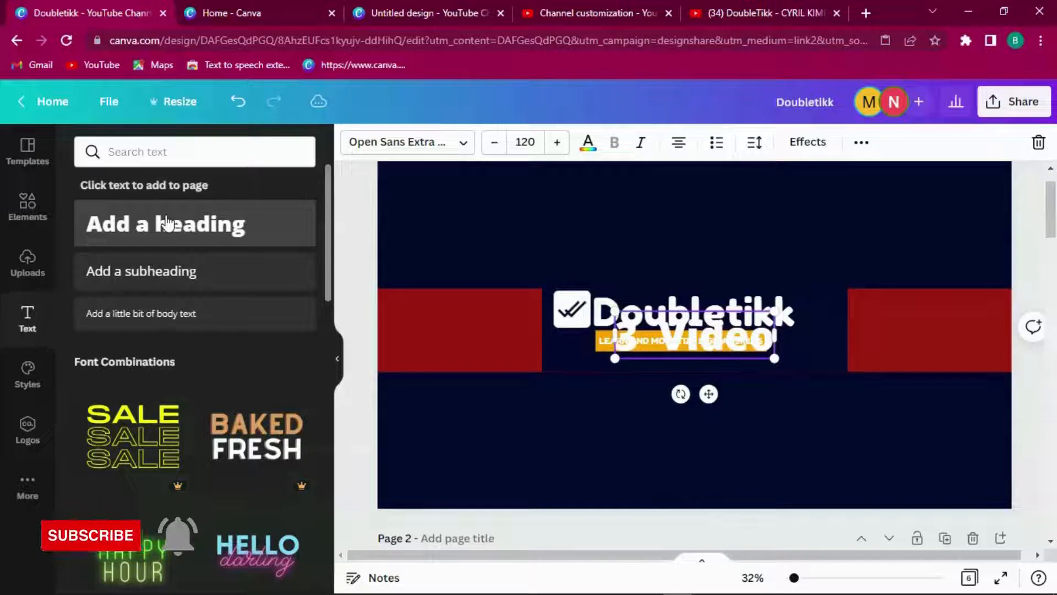
type("s a")
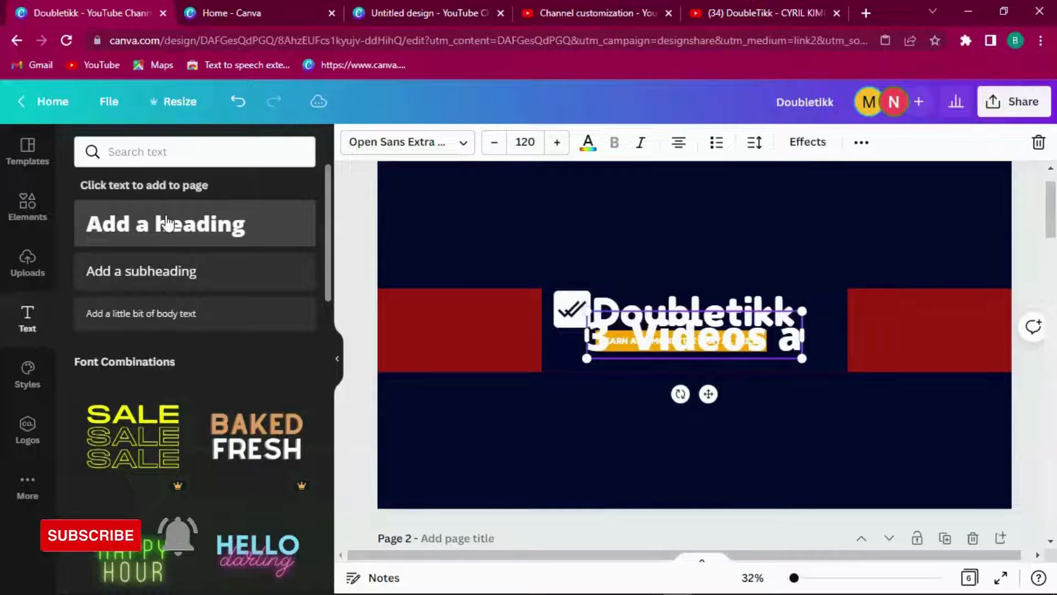
type(" week")
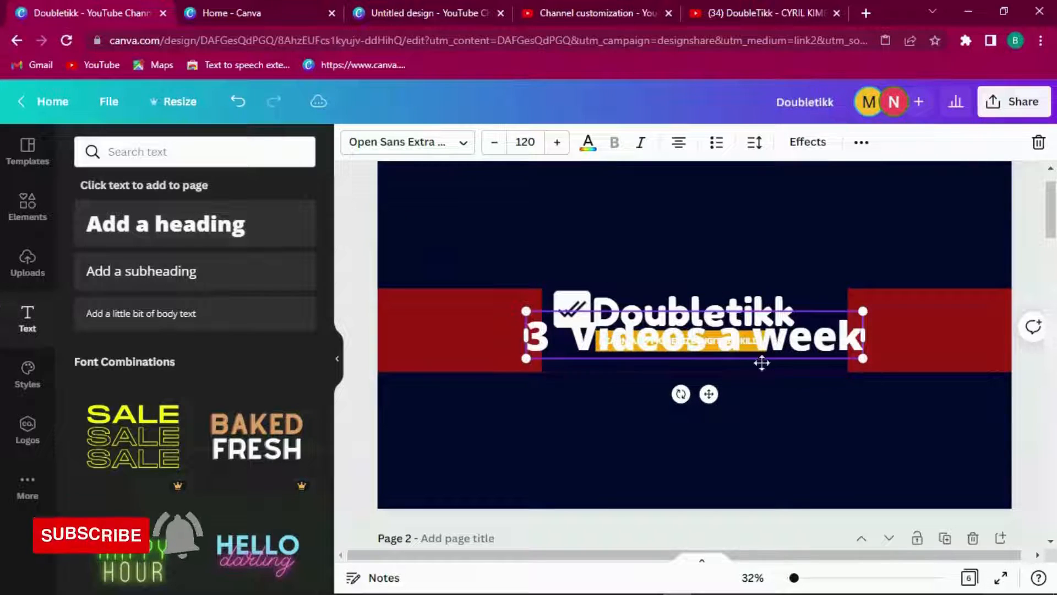
Step: Shrink the text, centre it under the tagline, and change it to '3 Videos every week'
left_click_drag(860, 315, 624, 345)
left_click_drag(591, 396, 699, 407)
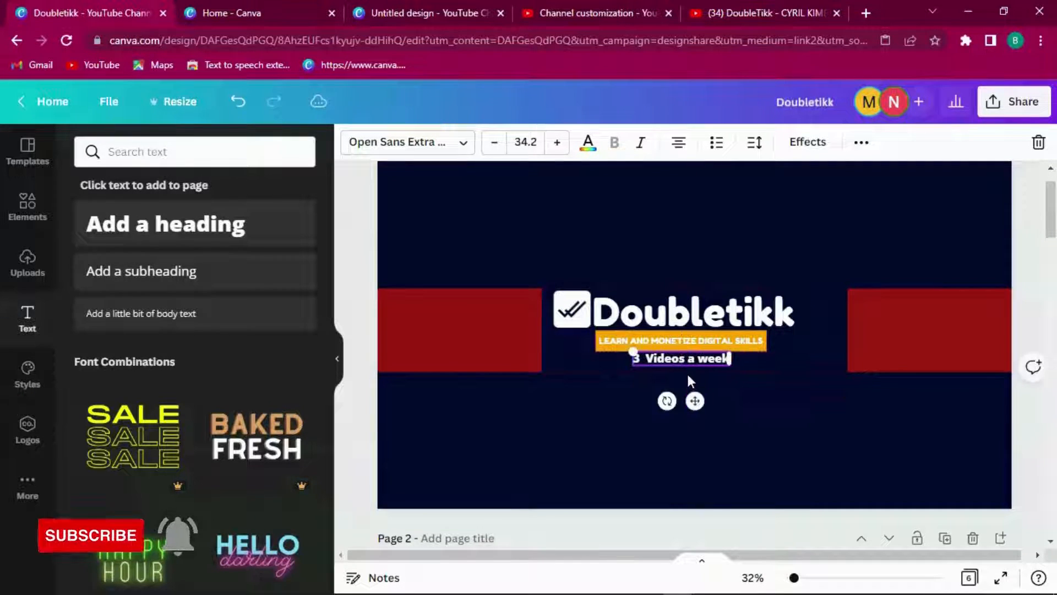
left_click(701, 364)
key("BackSpace")
type("every")
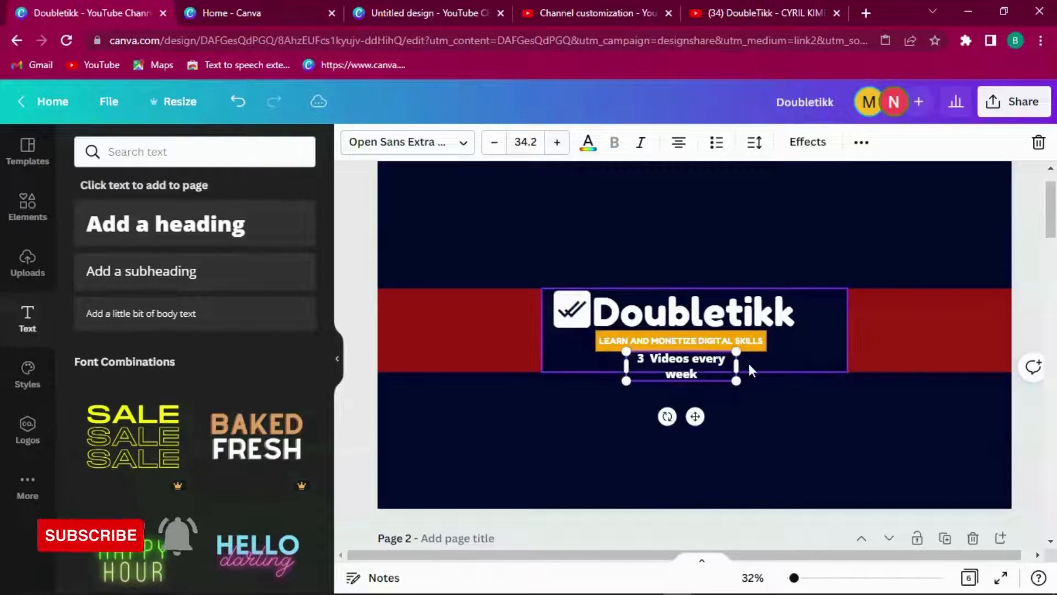
left_click_drag(736, 366, 766, 368)
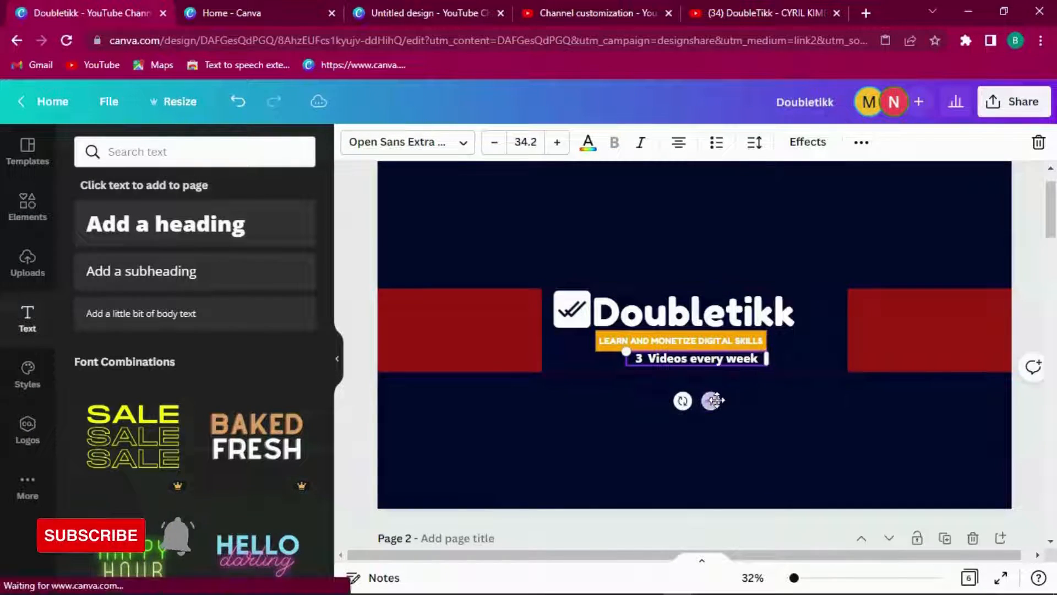
left_click_drag(710, 401, 703, 401)
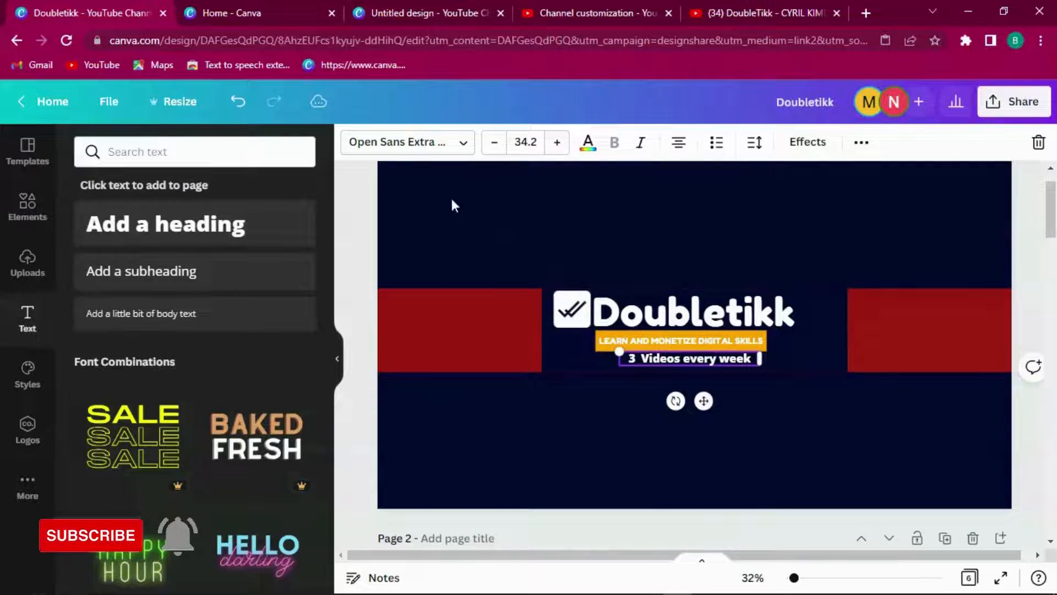
Step: Set the '3 Videos every week' line to Fredoka One and nudge it into place
left_click(410, 142)
left_click(110, 282)
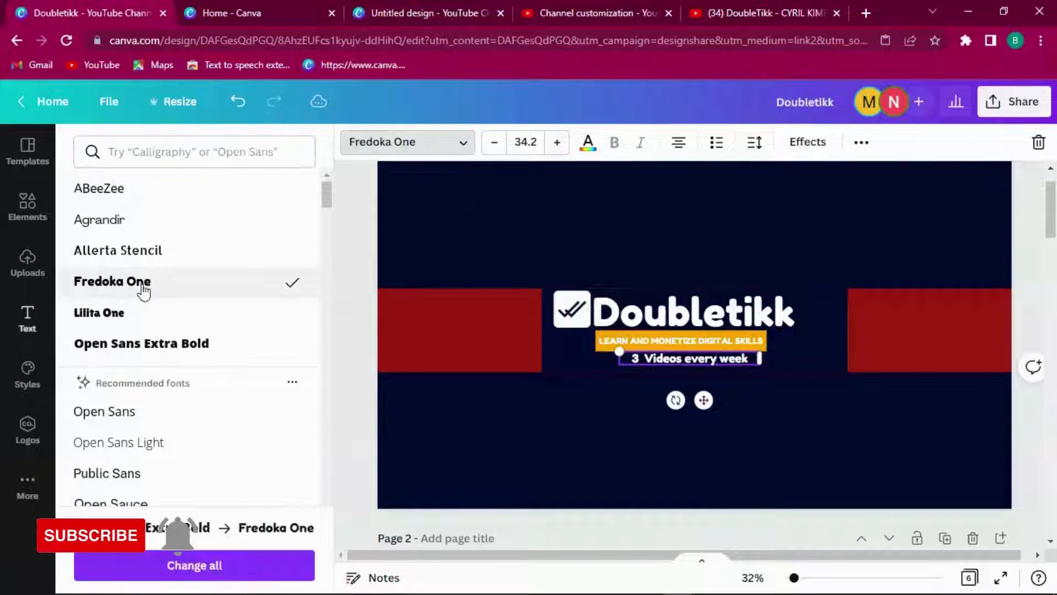
left_click_drag(705, 403, 699, 408)
left_click(832, 338)
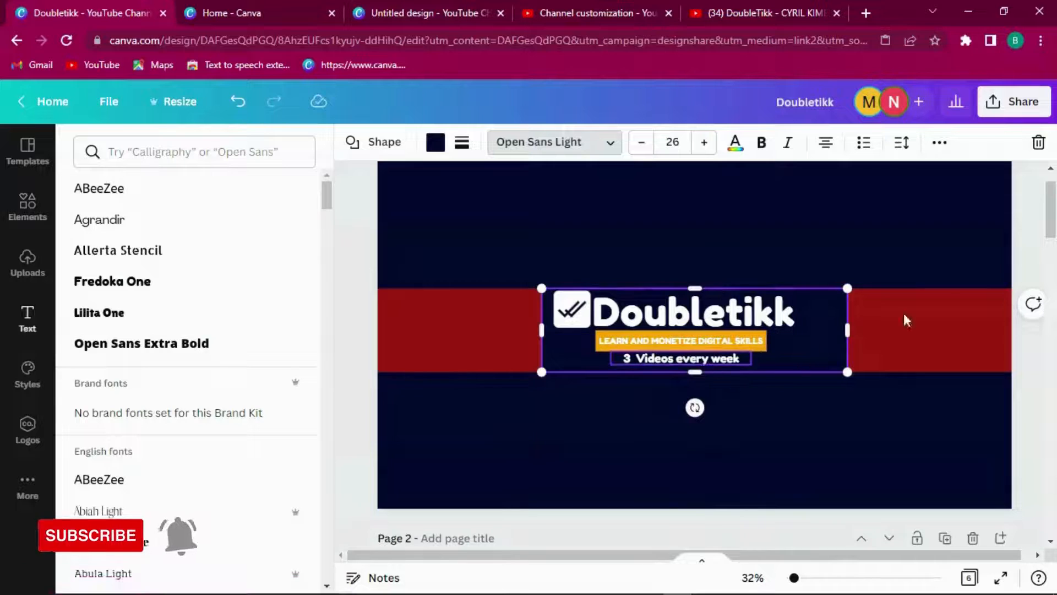
left_click_drag(1051, 221, 1051, 335)
left_click(640, 387)
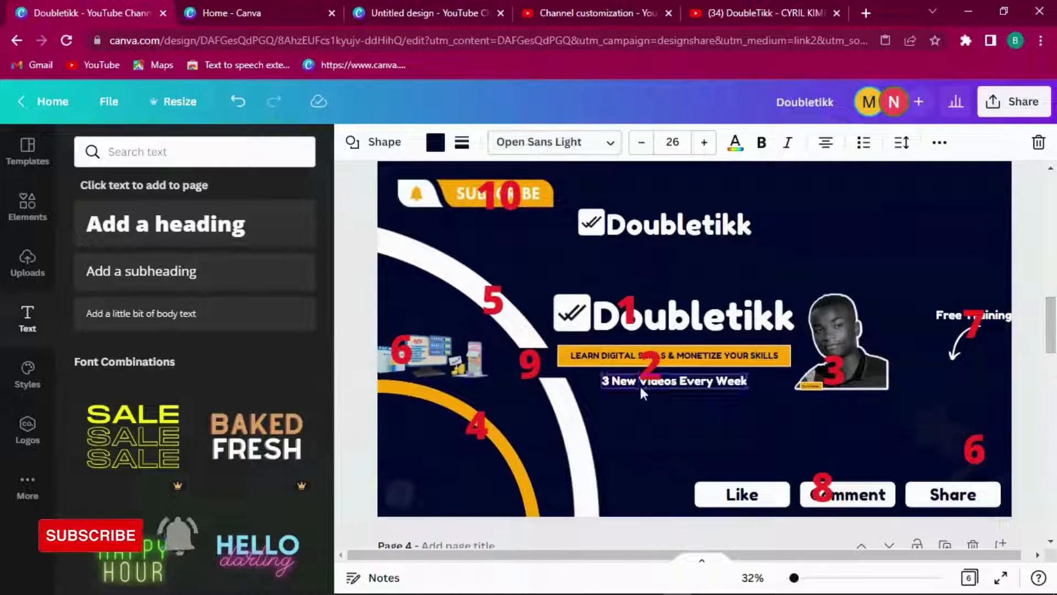
left_click(845, 325)
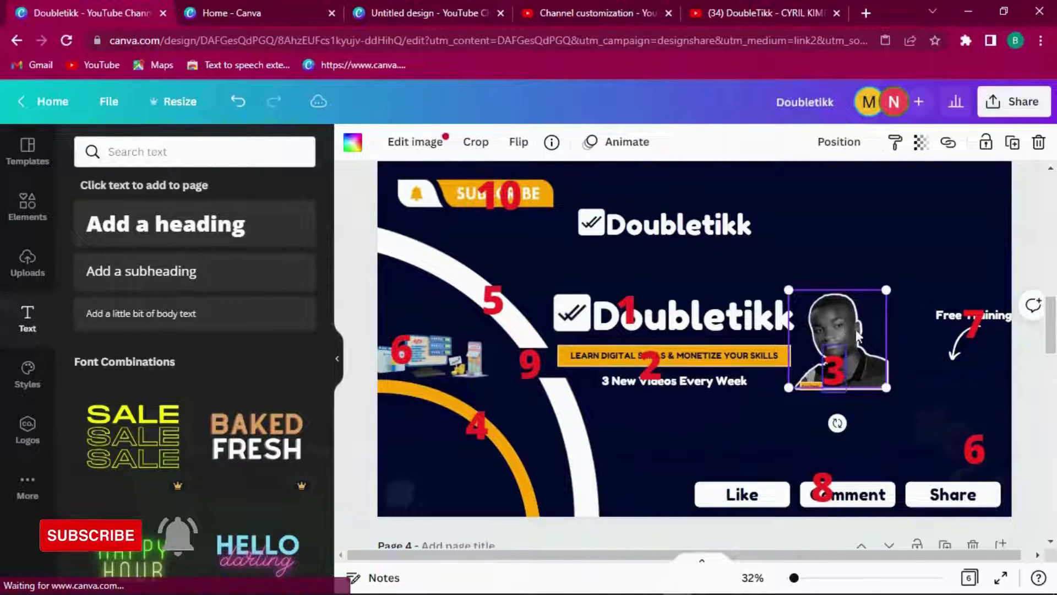
left_click_drag(1051, 324, 1049, 214)
left_click(674, 212)
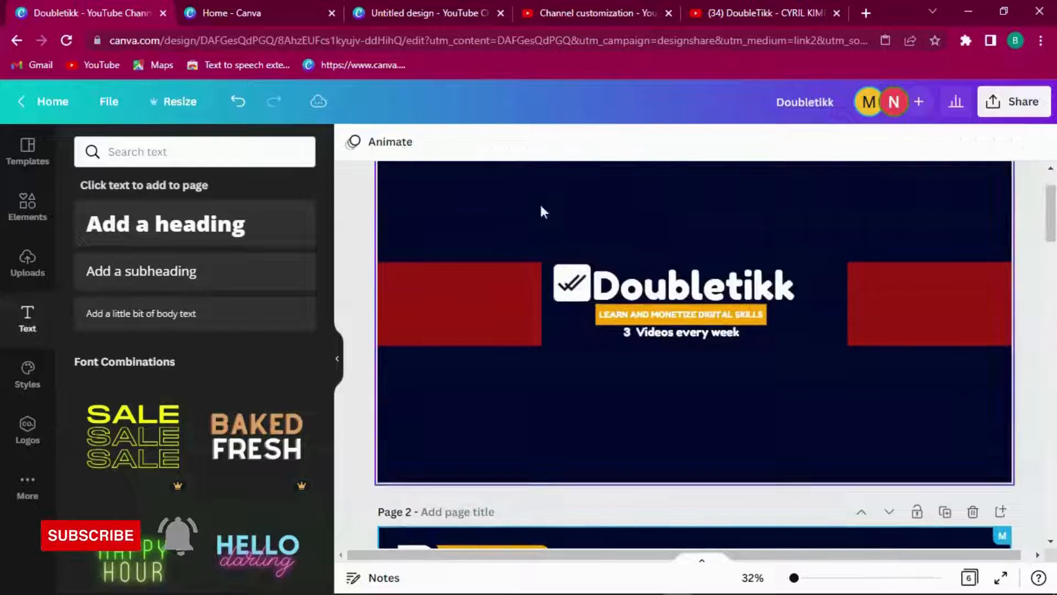
Step: Add the uploaded portrait photo to Page 1 and try Background Remover on it
left_click(28, 263)
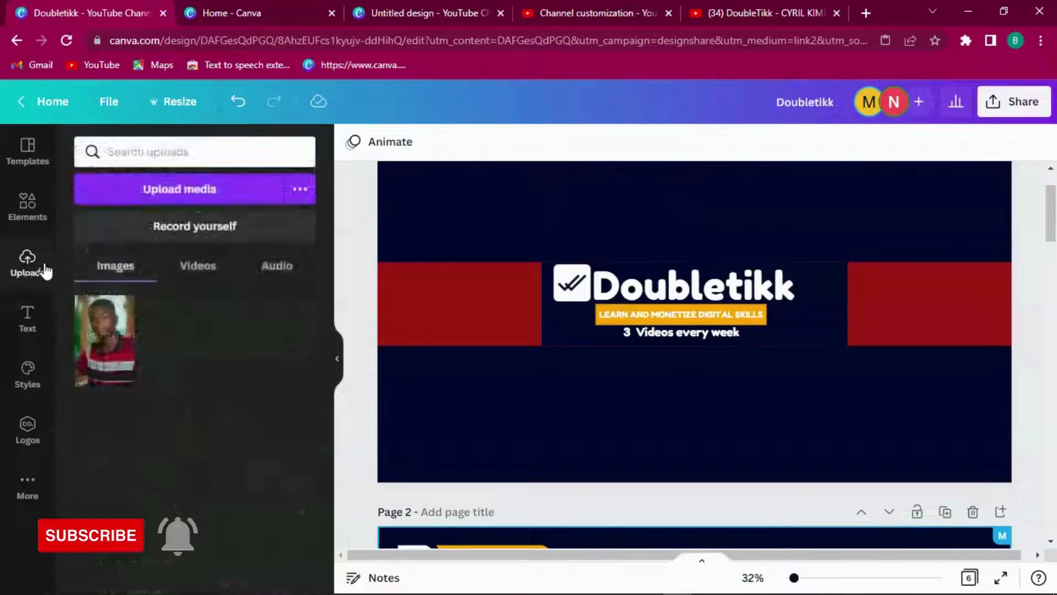
left_click(109, 348)
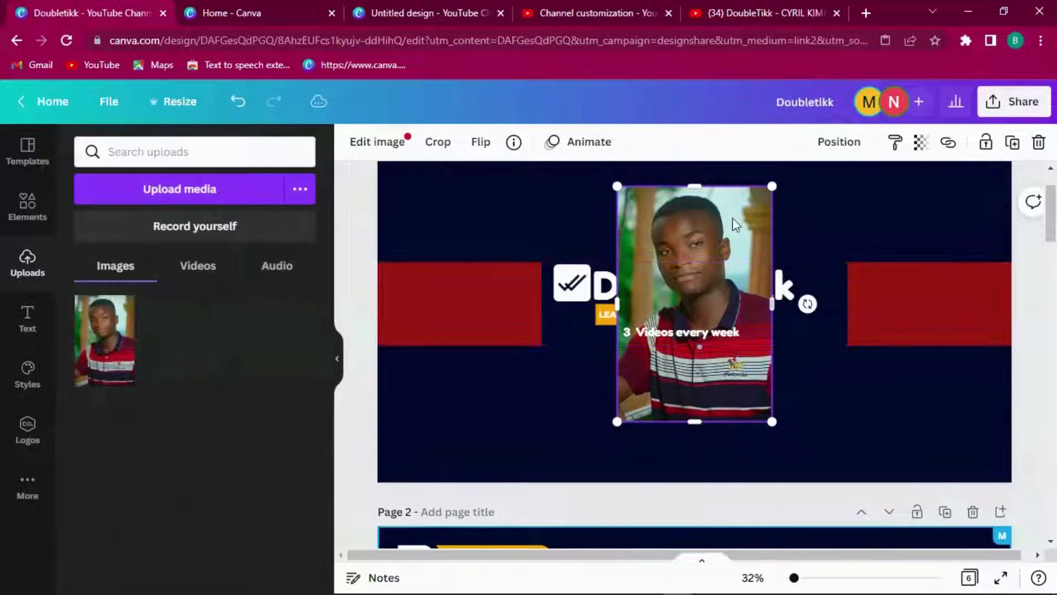
left_click(380, 149)
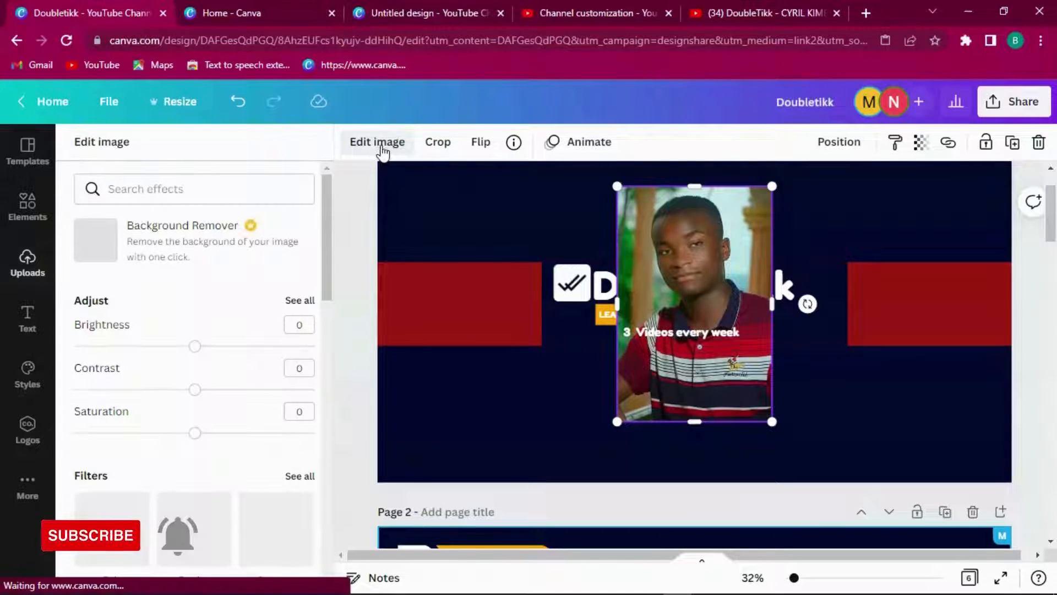
left_click(191, 241)
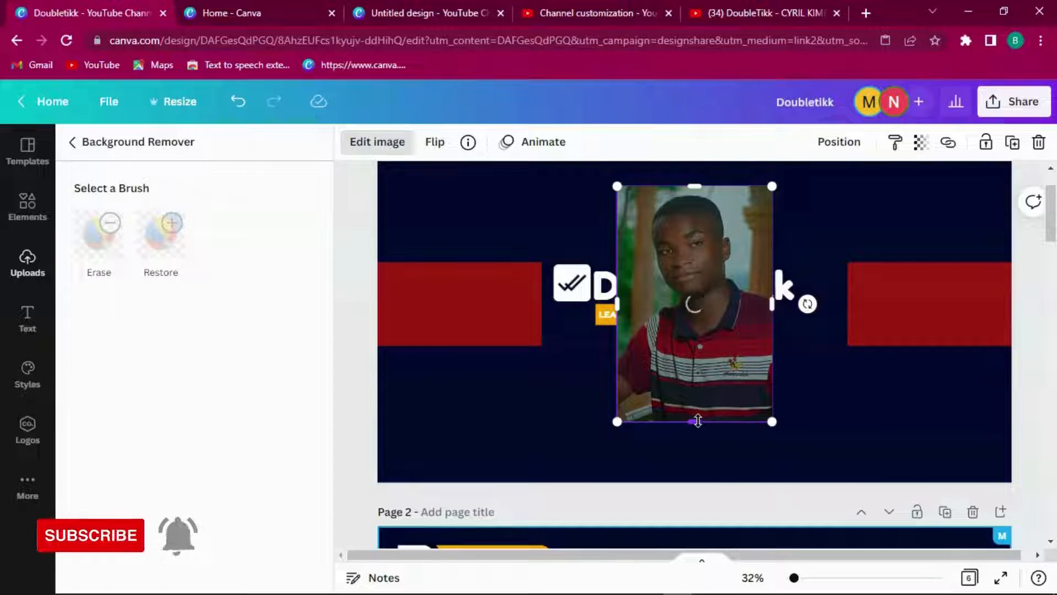
Step: Select the portrait on the reference page for comparison
left_click_drag(1053, 215, 1054, 274)
left_click(838, 262)
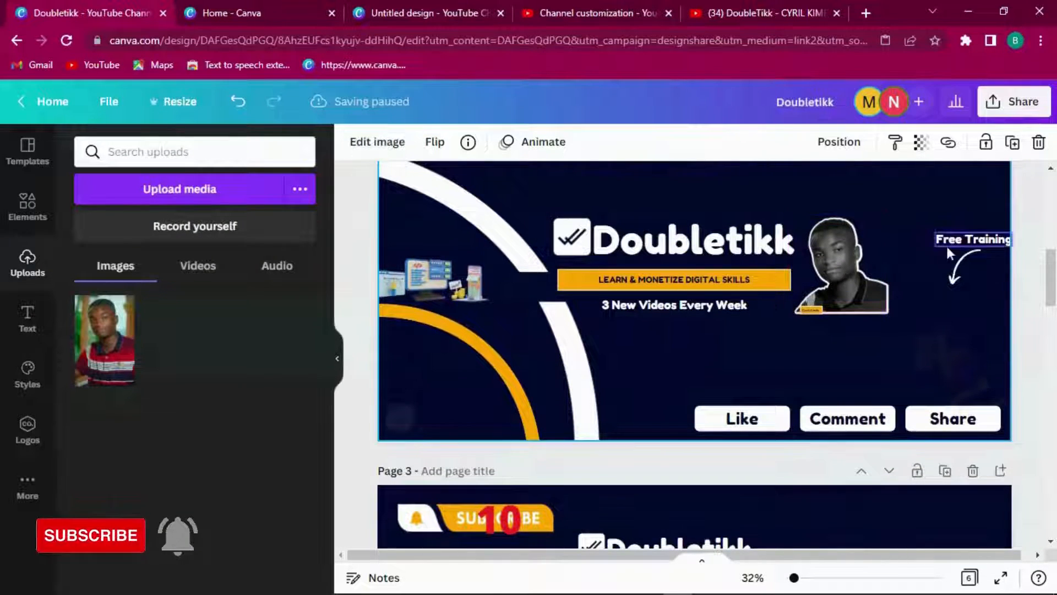
left_click(856, 261)
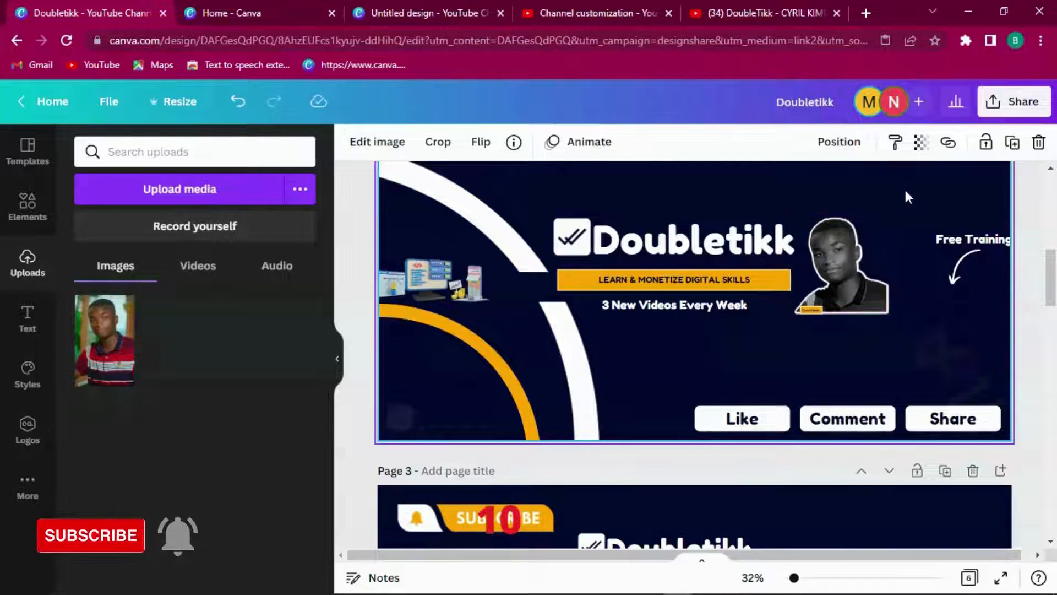
left_click_drag(1052, 278, 1052, 212)
Step: Crop the portrait's bottom, shrink it and move it right of the Doubletikk logo
left_click(794, 195)
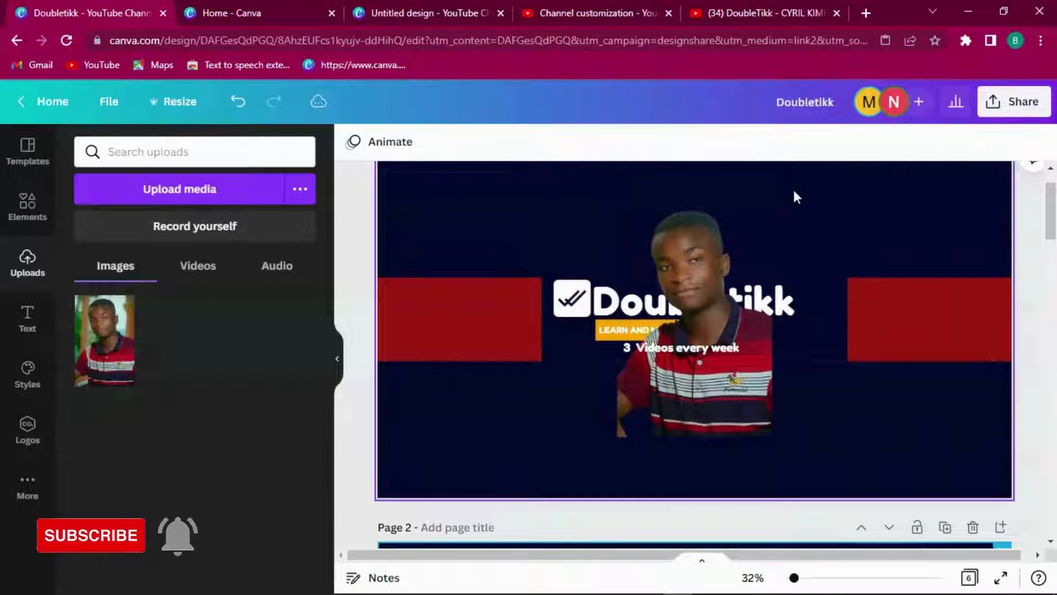
left_click(735, 252)
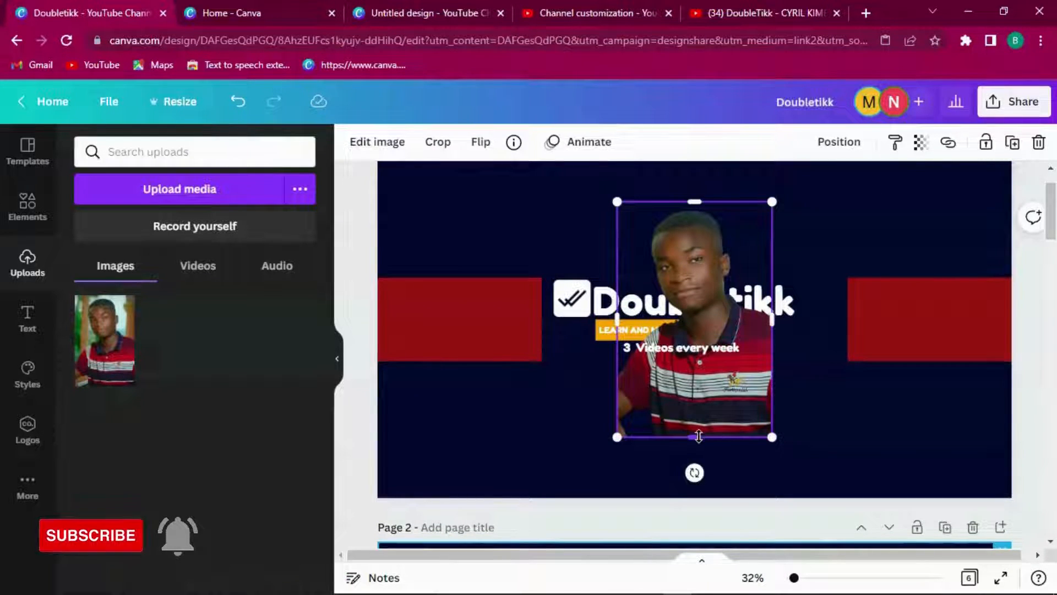
left_click_drag(698, 436, 695, 379)
left_click_drag(695, 197, 695, 252)
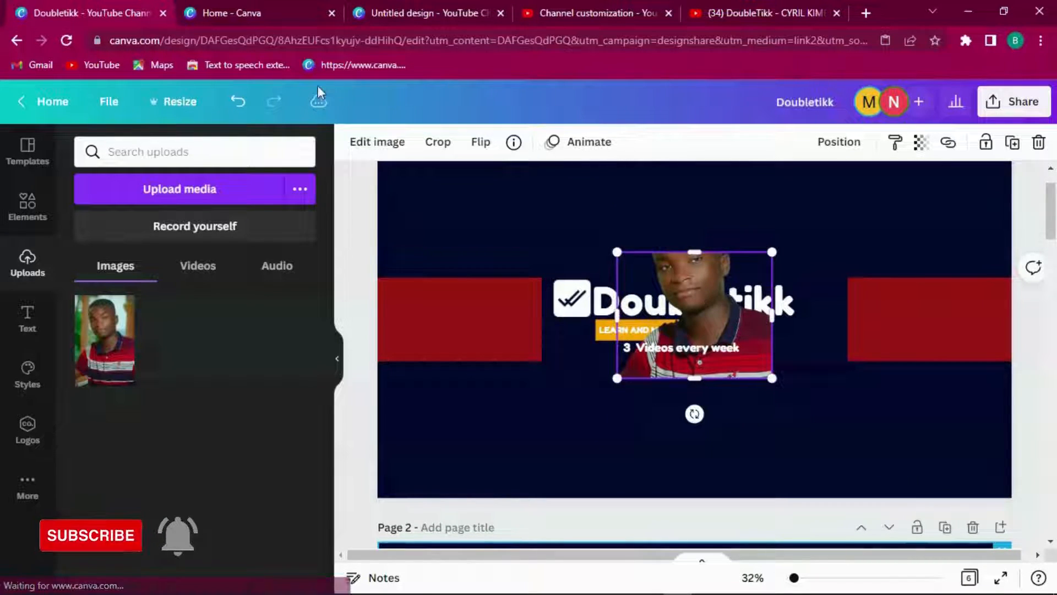
left_click(238, 102)
left_click_drag(613, 198, 704, 300)
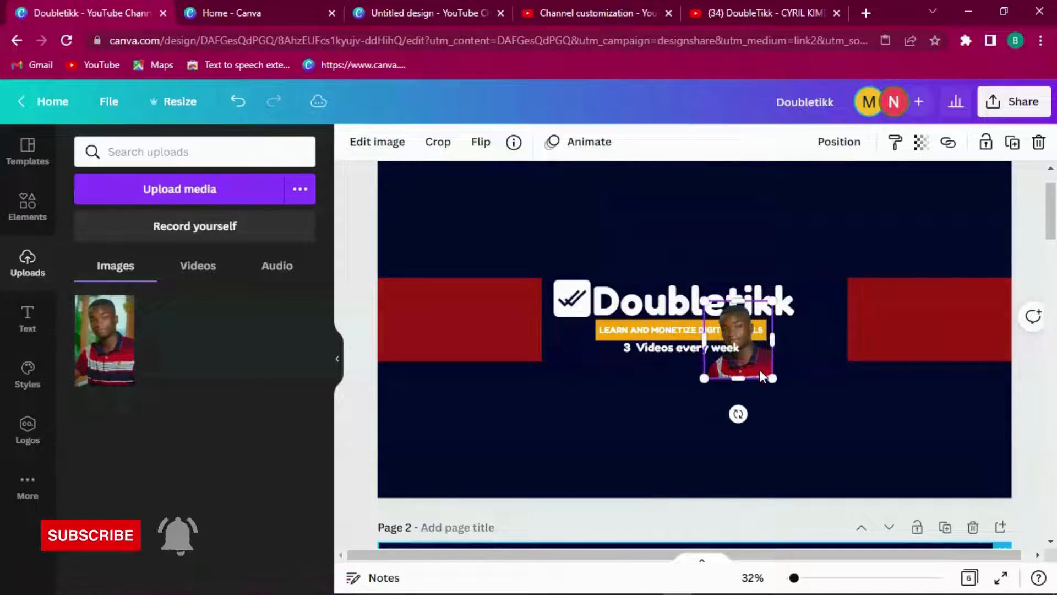
left_click_drag(729, 374, 805, 355)
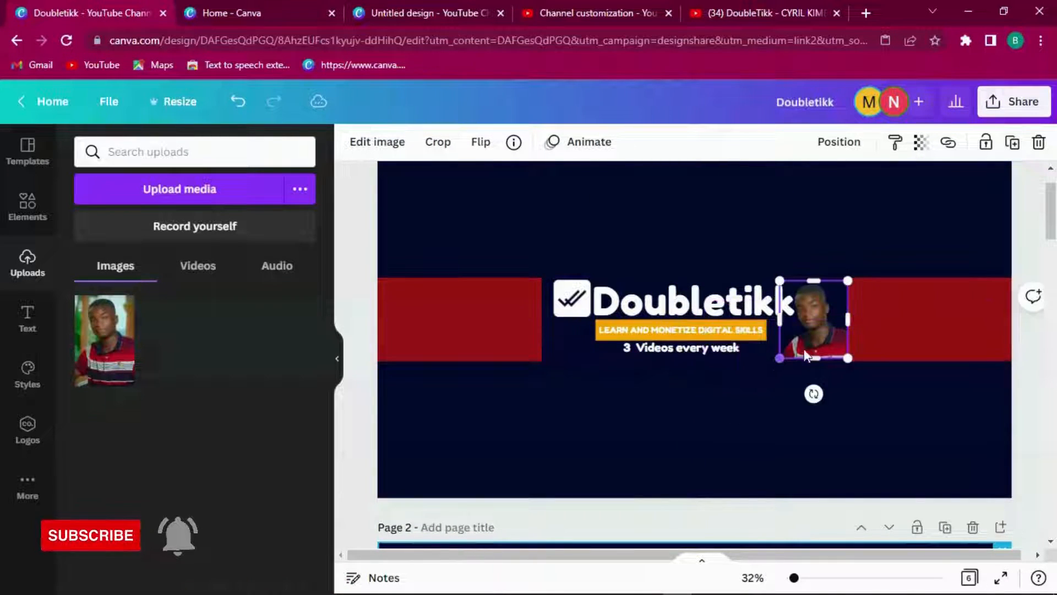
Step: Shift the Doubletikk text and orange tagline slightly left beside the portrait
left_click(917, 309)
left_click(805, 326)
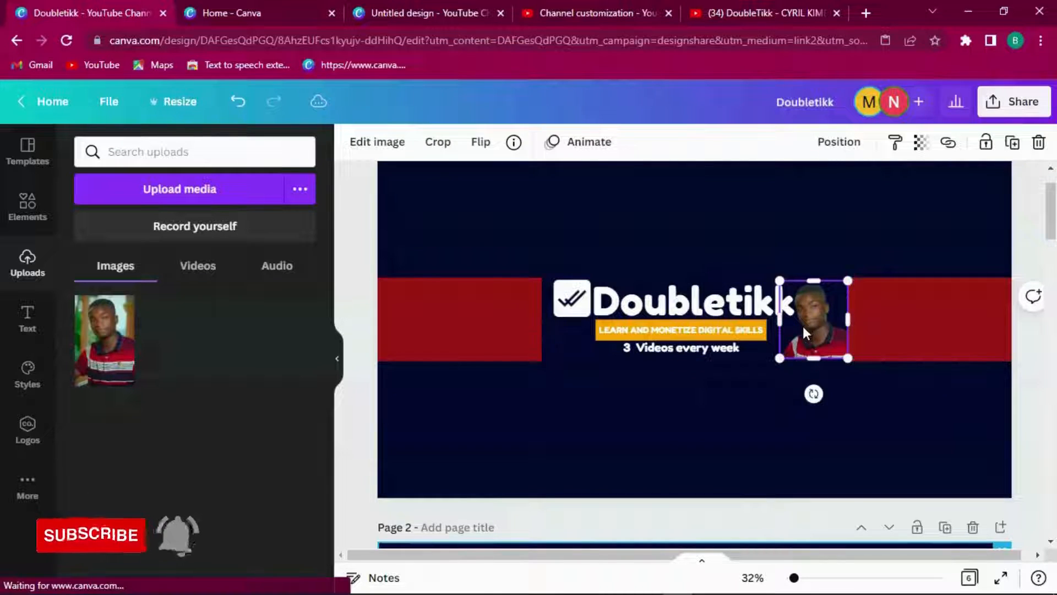
left_click(903, 321)
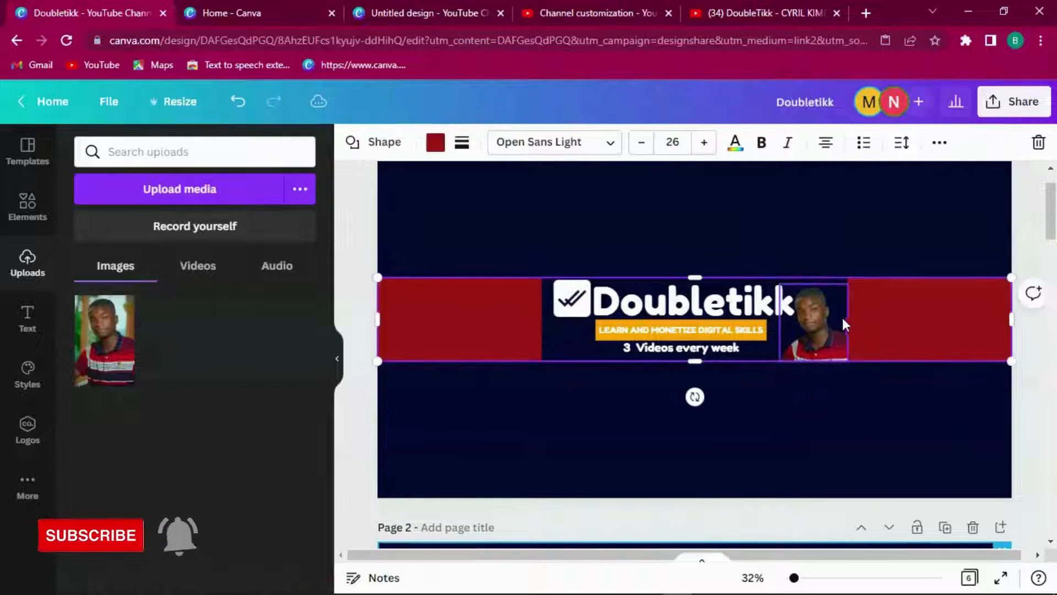
left_click(803, 289)
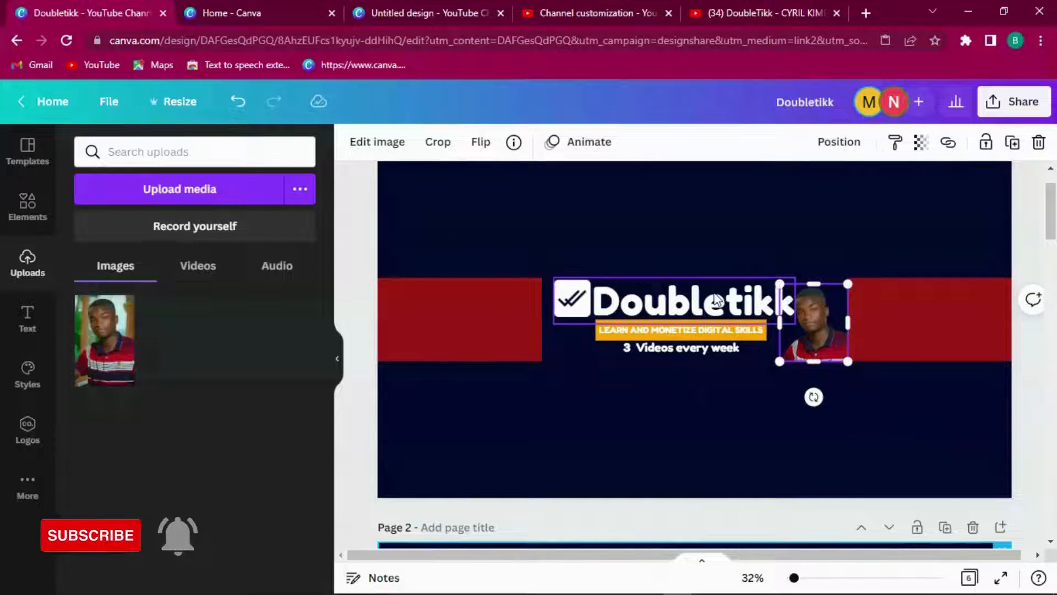
left_click_drag(713, 303, 700, 300)
left_click_drag(726, 337, 703, 349)
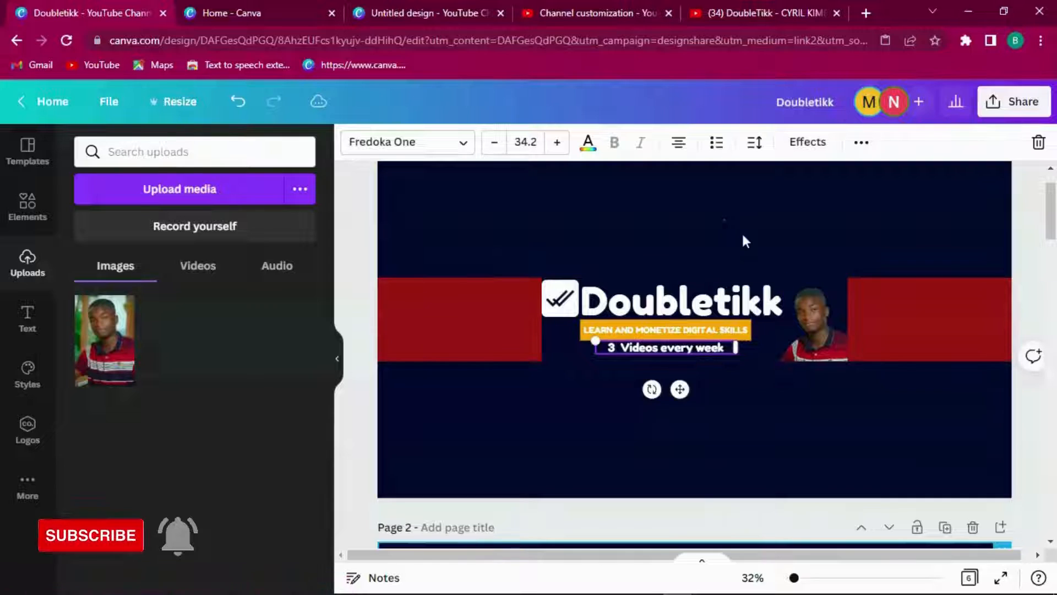
Step: Enlarge the portrait, stack an exact duplicate over it, and bring up Edit image
left_click(815, 305)
left_click_drag(780, 284, 777, 282)
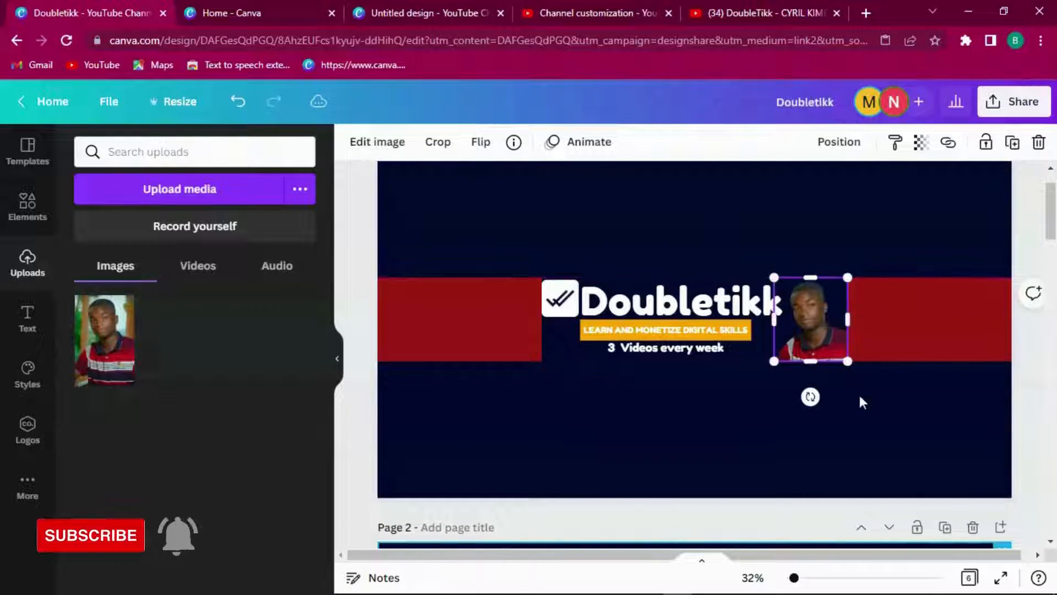
left_click(858, 380)
left_click(799, 305)
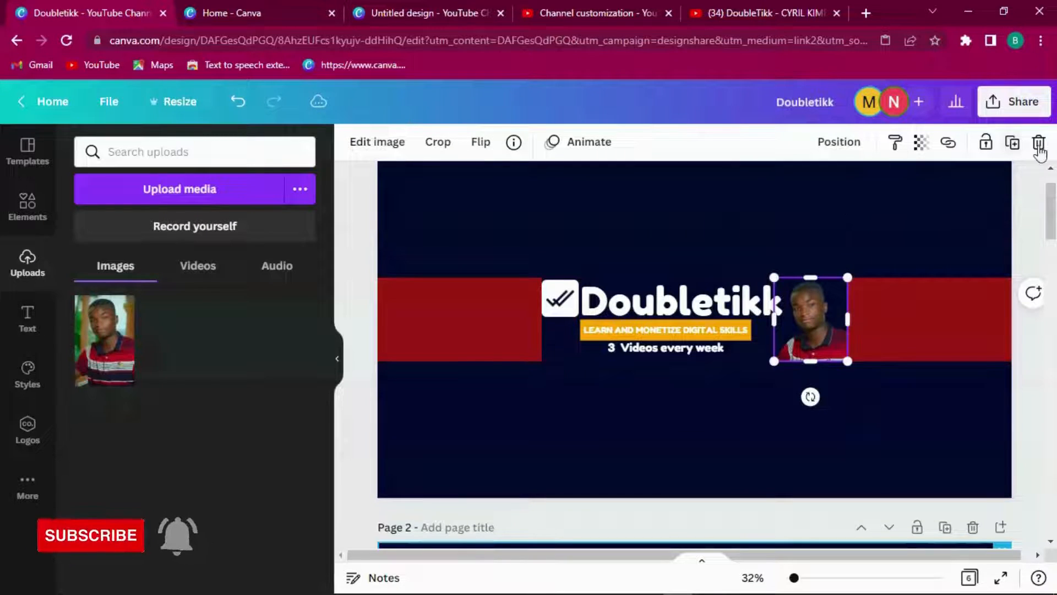
left_click(1018, 152)
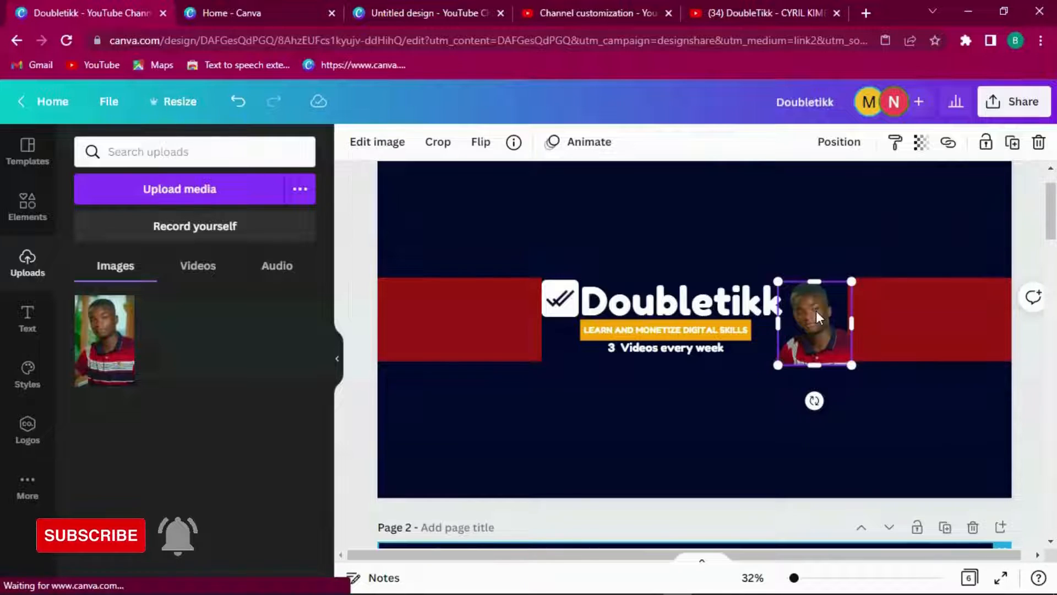
left_click_drag(815, 309, 810, 308)
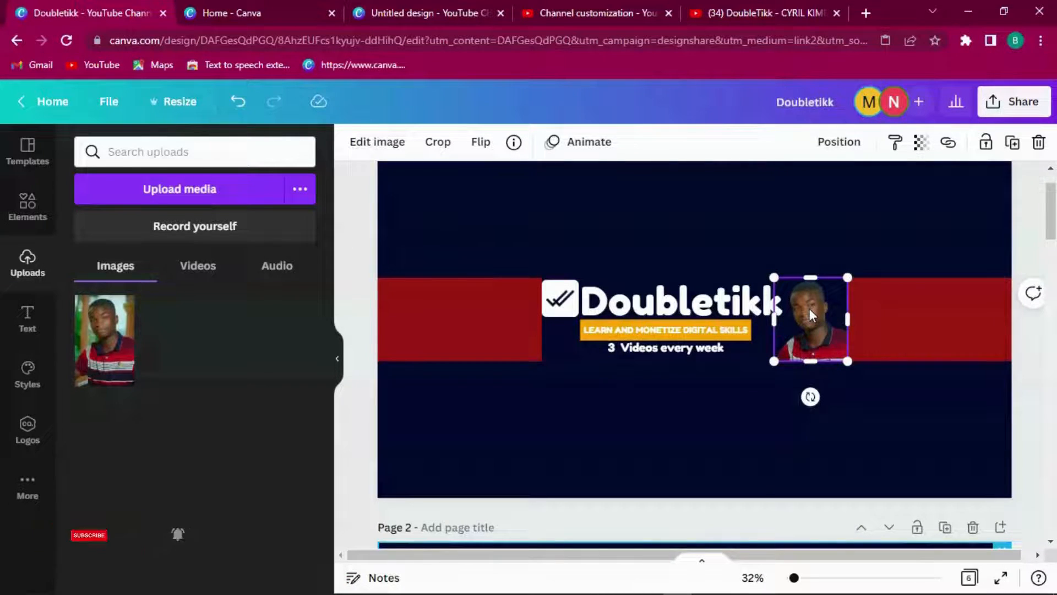
left_click(388, 142)
left_click_drag(326, 220, 300, 399)
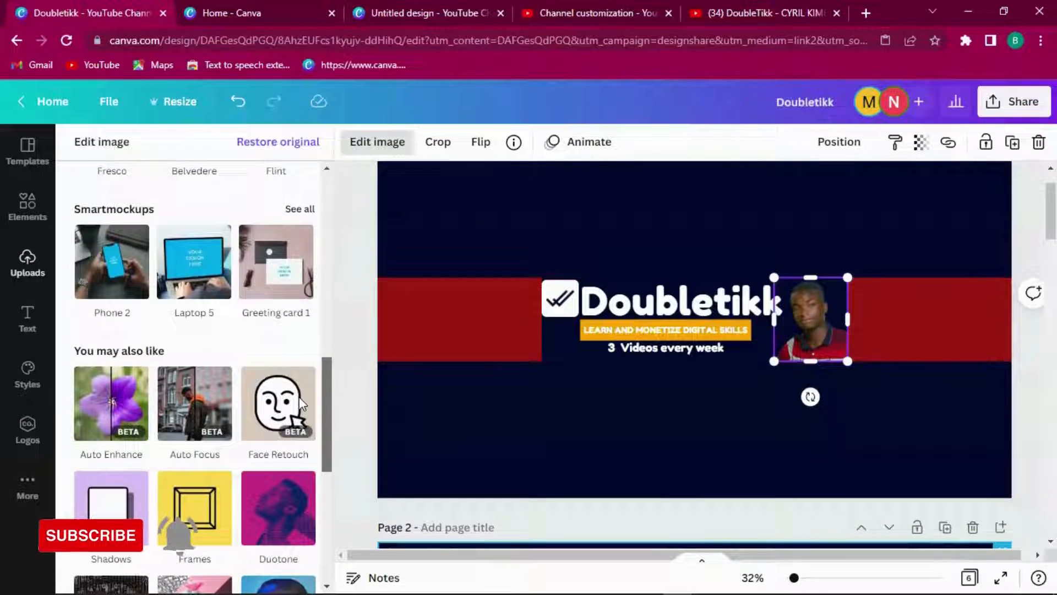
Step: Browse the Smartmockups options, then add the Shadows app to the portrait's image effects
left_click(297, 209)
mouse_move(325, 187)
left_mouse_down()
mouse_move(322, 250)
mouse_move(325, 179)
left_mouse_up()
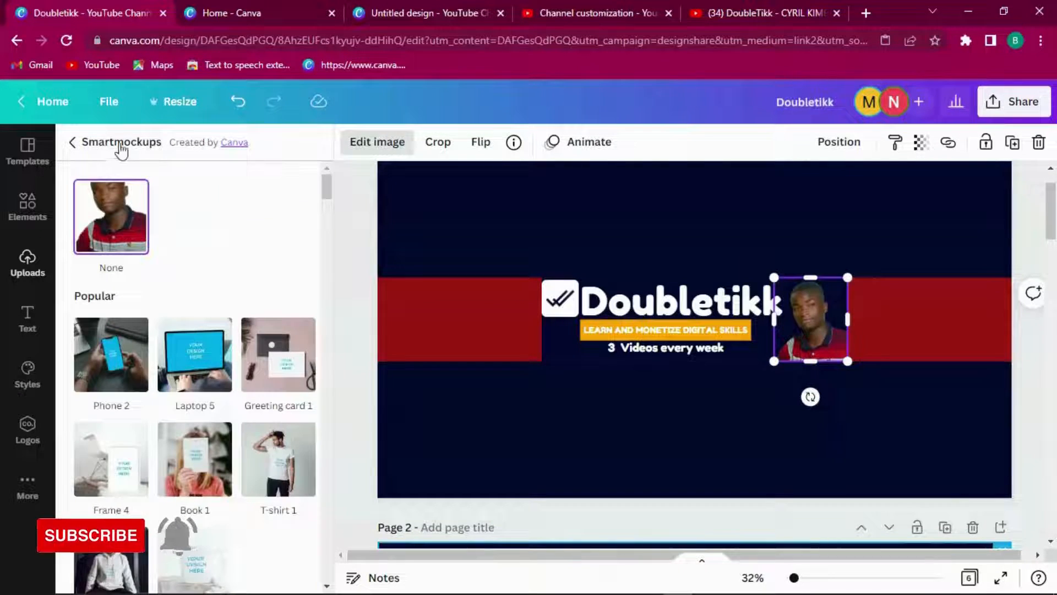
left_click(77, 144)
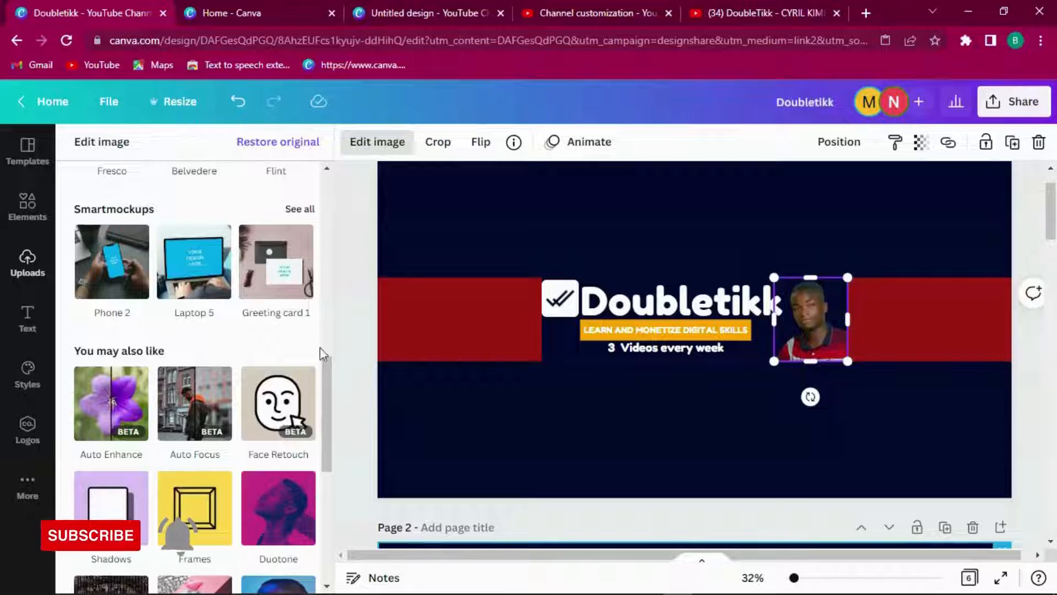
scroll(329, 424, "down", 3)
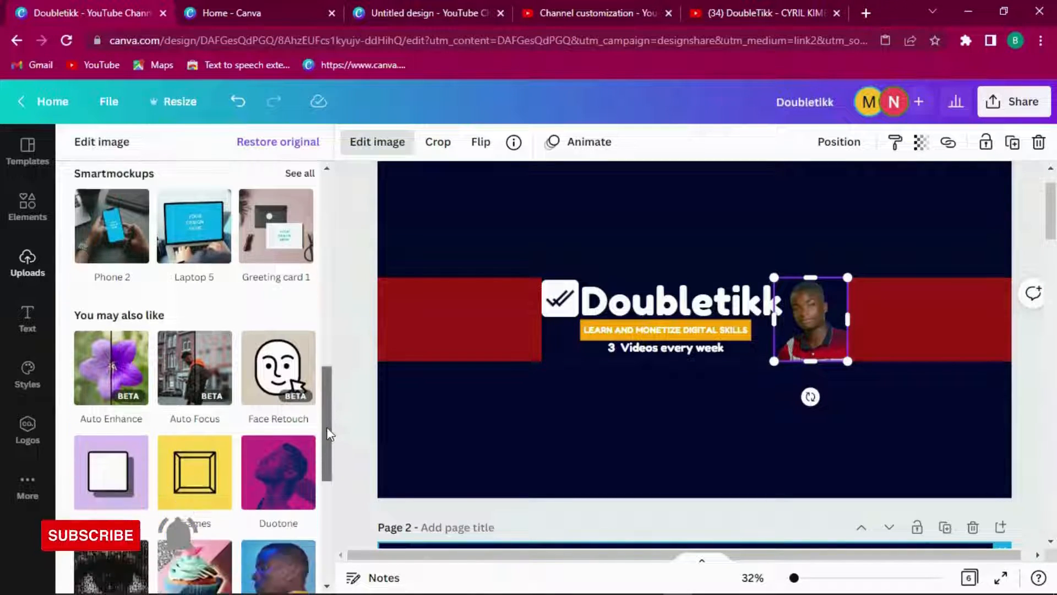
left_click(104, 335)
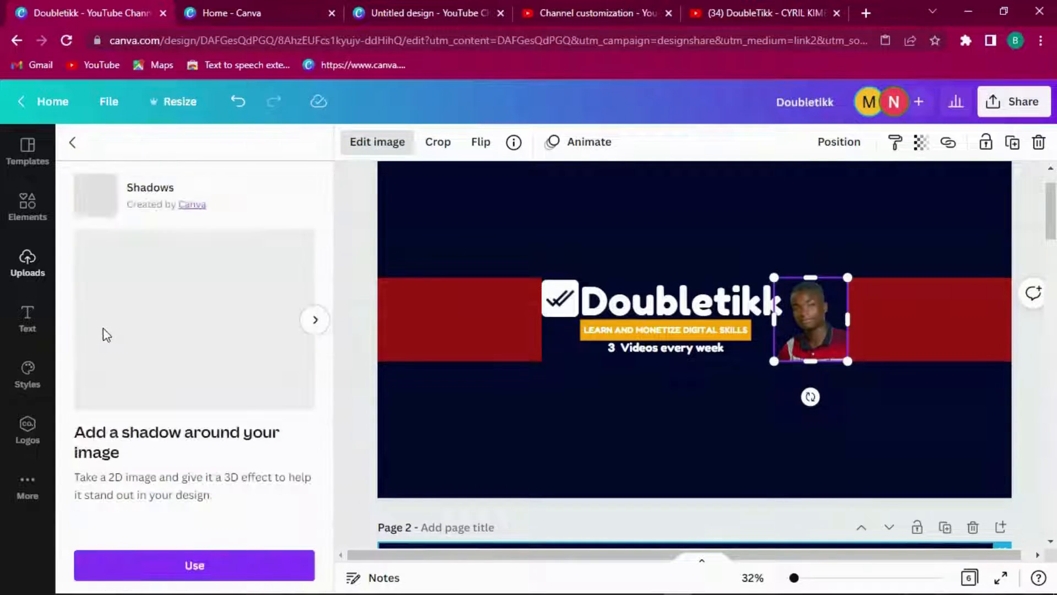
left_click(205, 561)
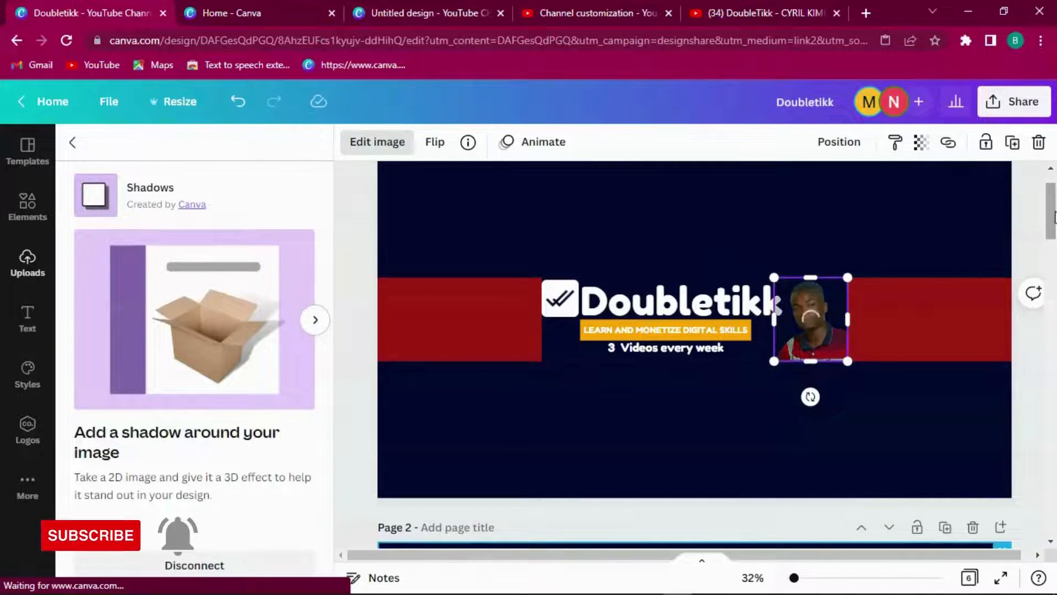
scroll(923, 268, "down", 5)
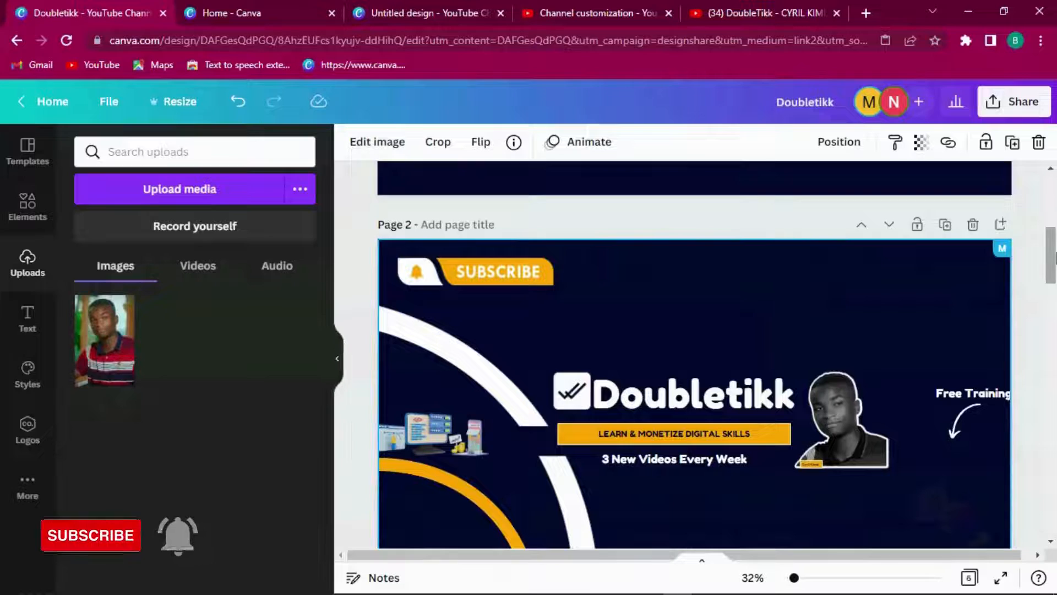
scroll(1048, 219, "up", 5)
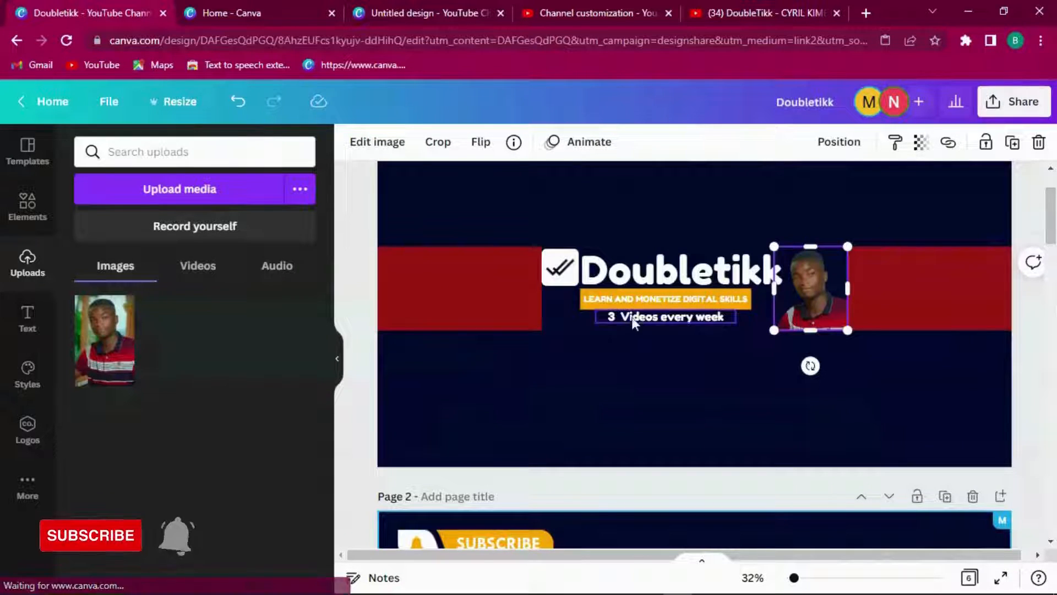
Step: Apply the Shadows Glow effect to the portrait and open its settings
left_click(370, 142)
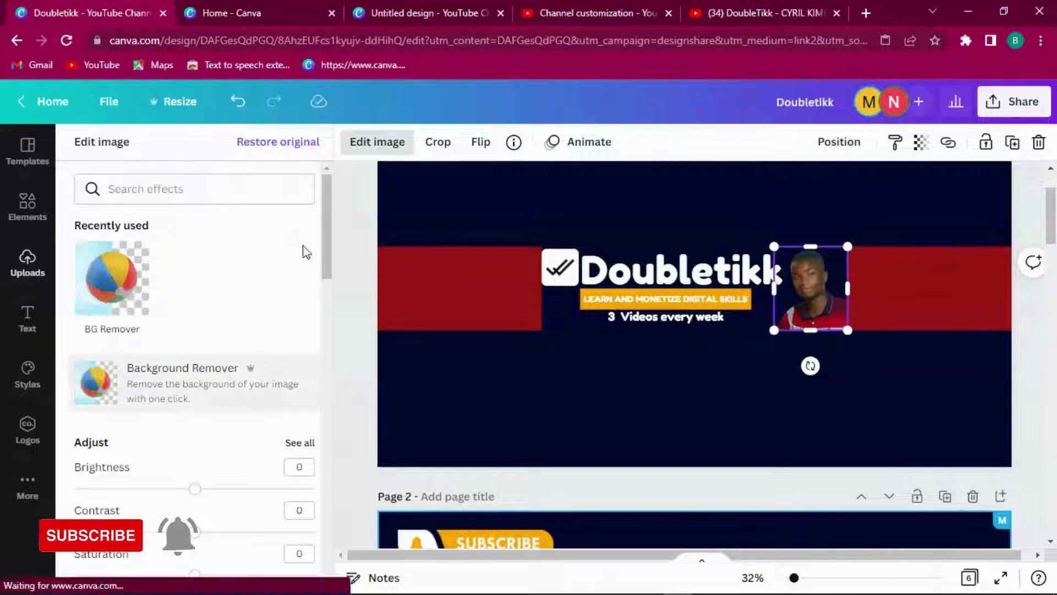
left_click_drag(330, 234, 332, 455)
left_click(132, 241)
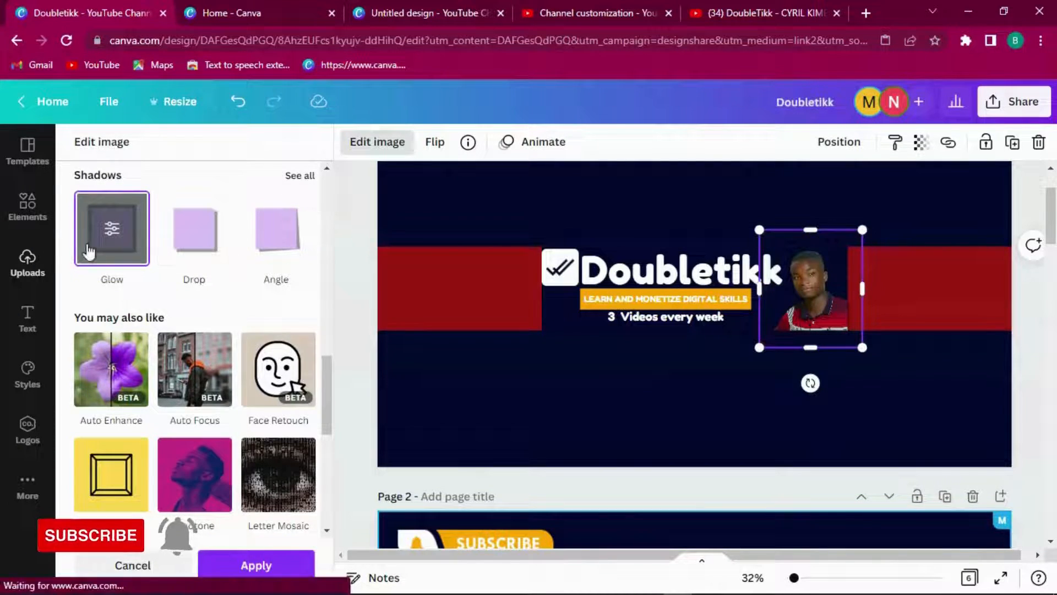
left_click(111, 234)
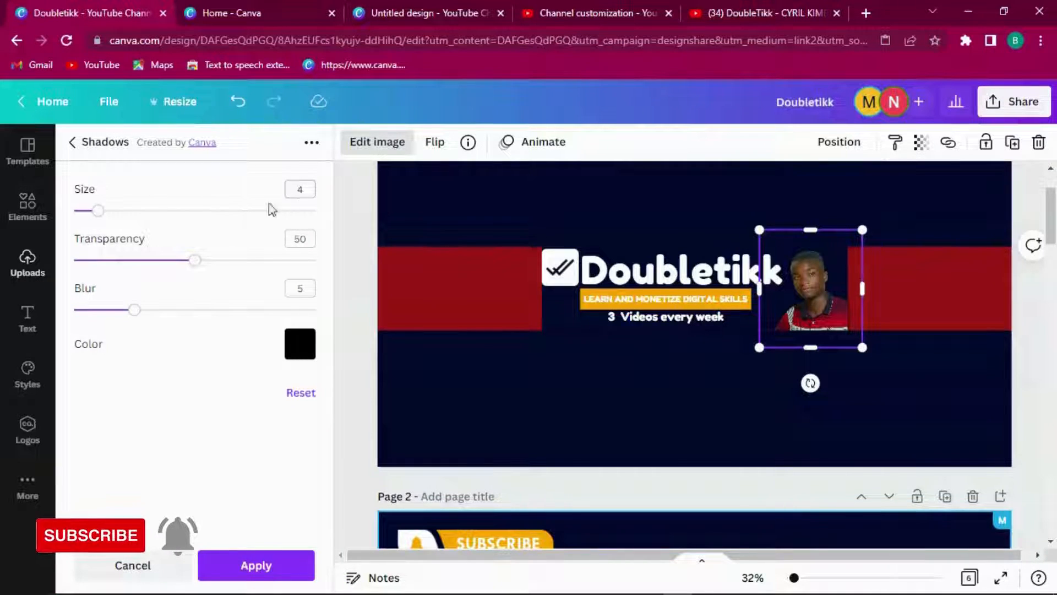
Step: Set the glow to transparency 100, white colour, blur 0 and size 6, and apply it
left_click_drag(193, 263, 340, 270)
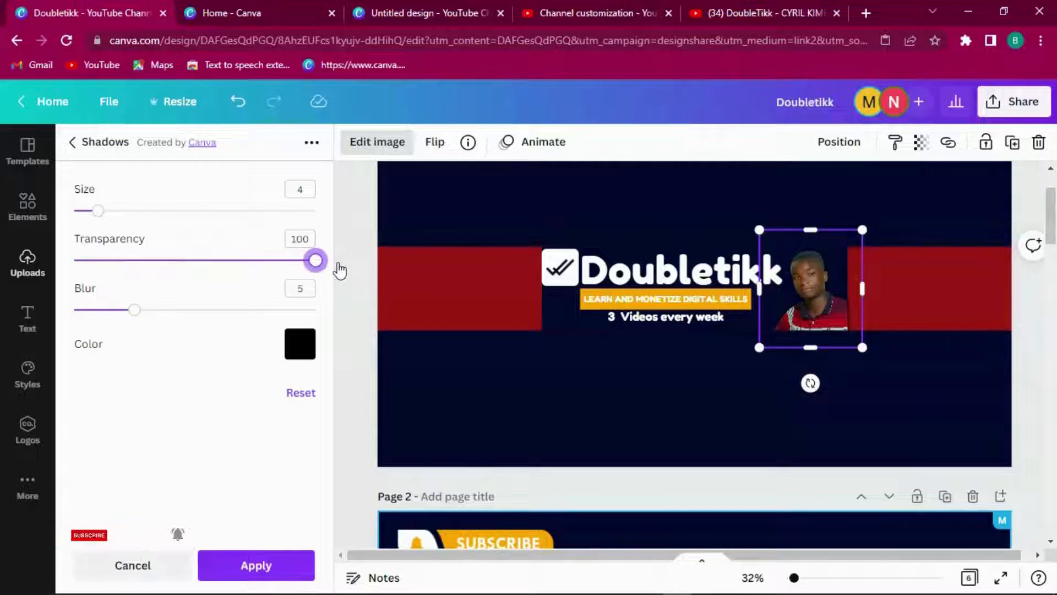
left_click(302, 345)
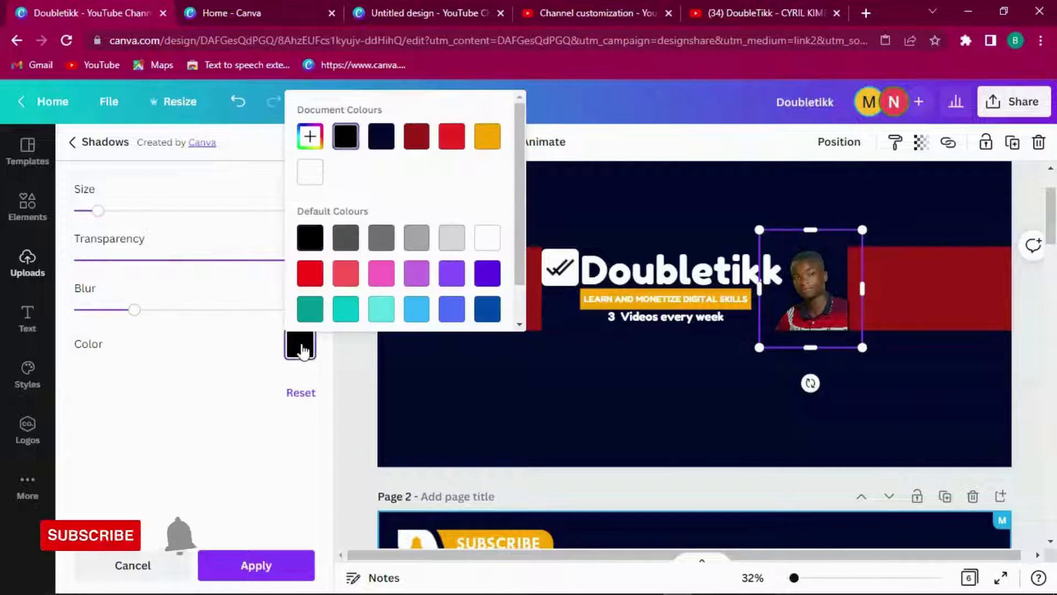
left_click(324, 181)
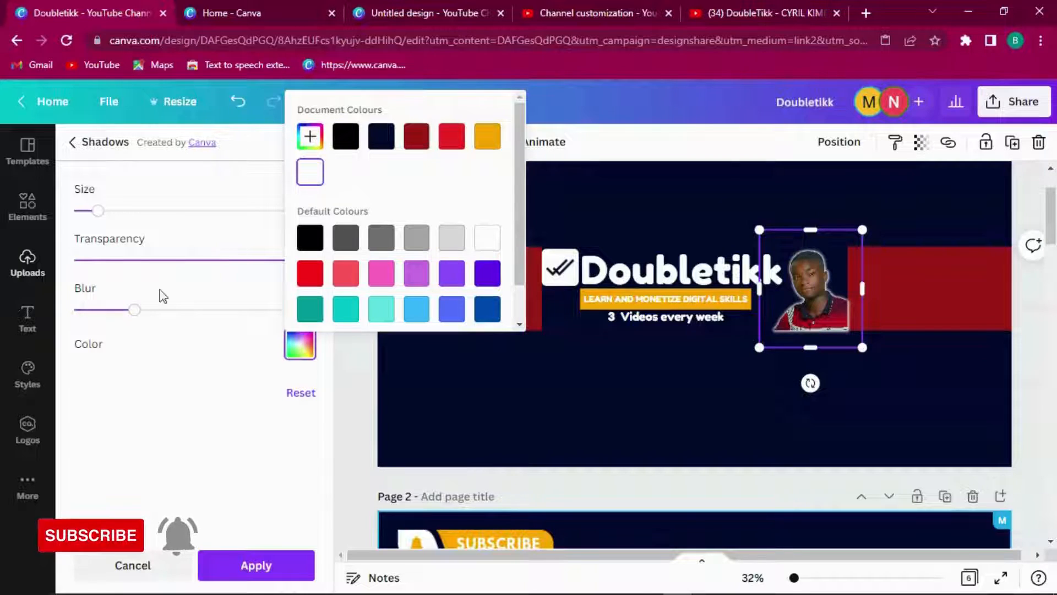
left_click_drag(137, 312, 19, 310)
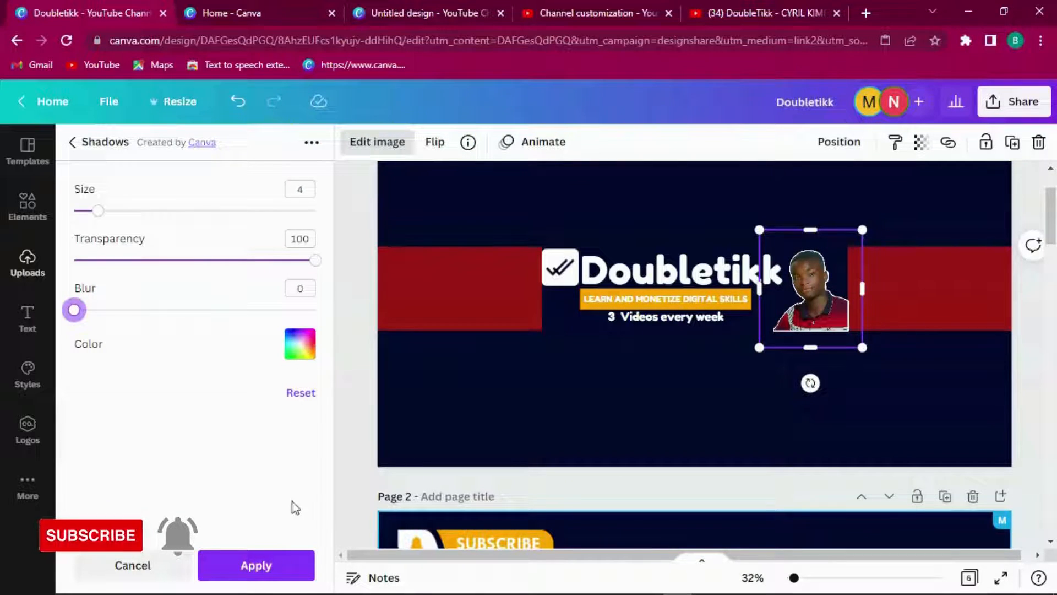
left_click(310, 354)
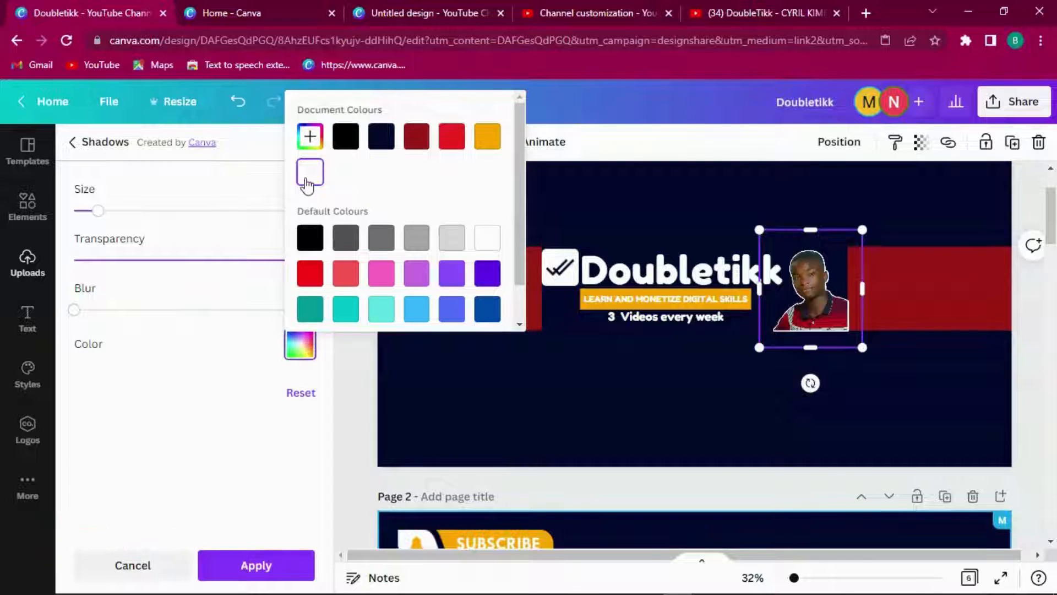
left_click(197, 378)
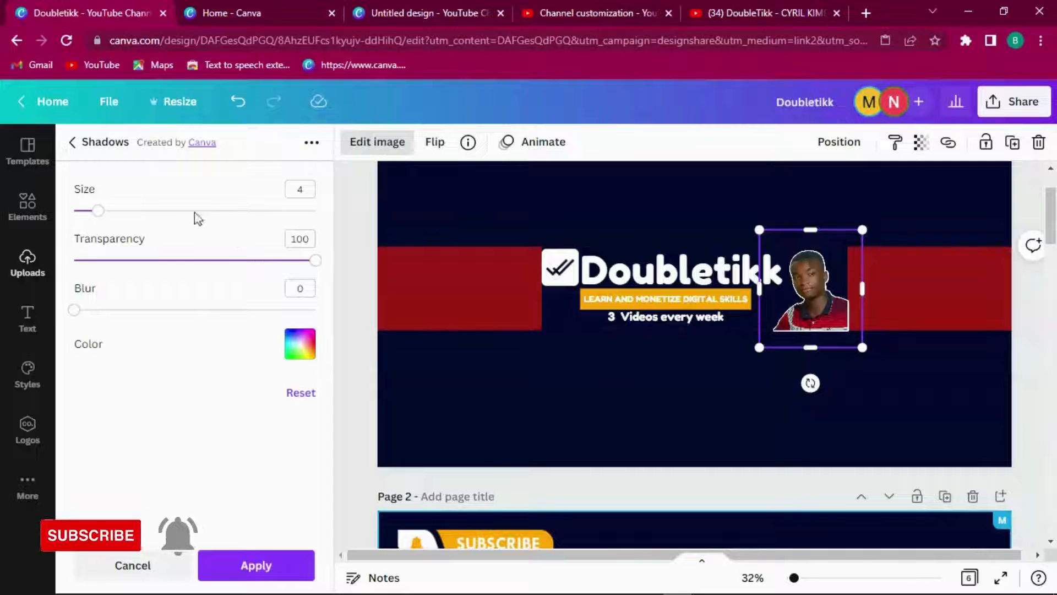
left_click_drag(98, 211, 110, 214)
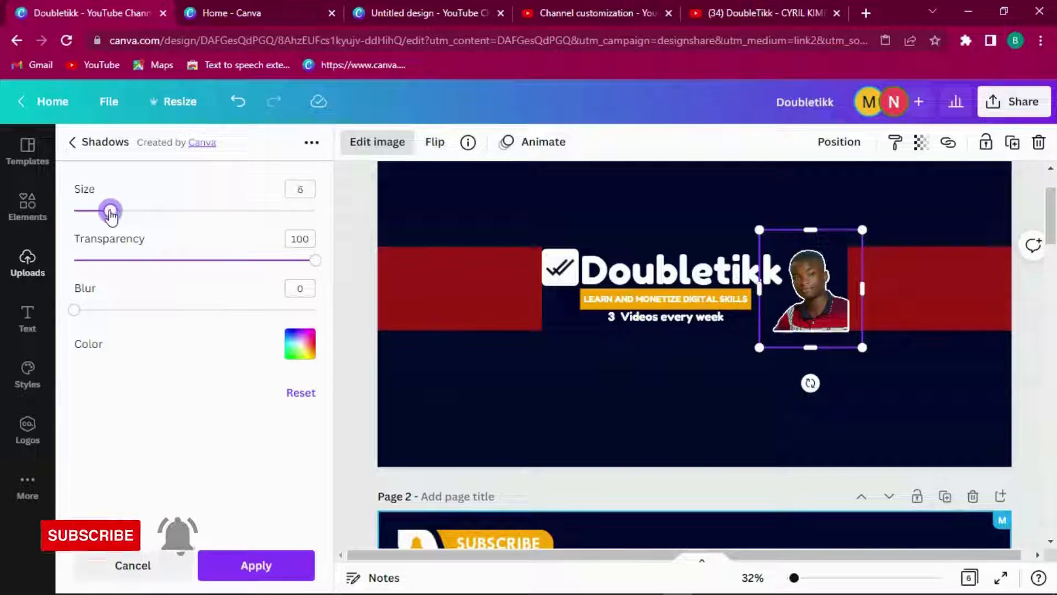
left_click(232, 568)
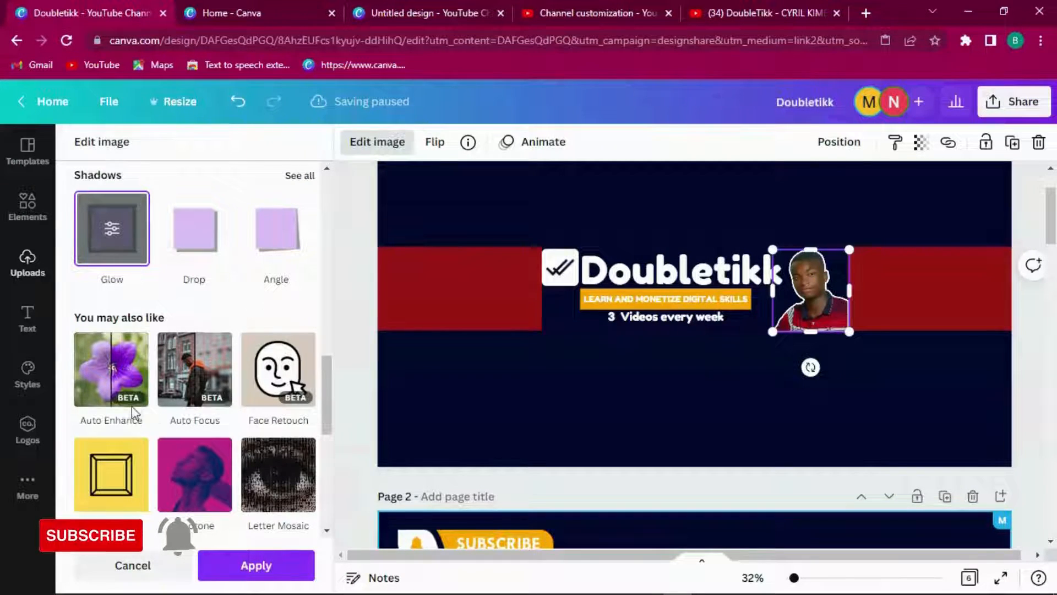
left_click(256, 564)
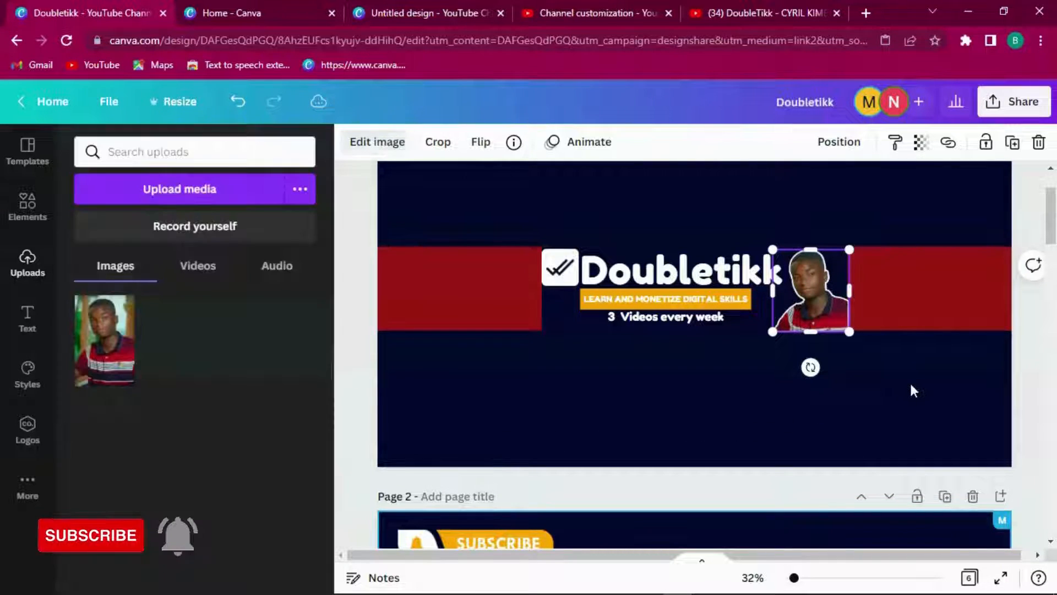
Step: Send the portrait photo to the back of the layer stack
left_click(911, 384)
left_click(829, 313)
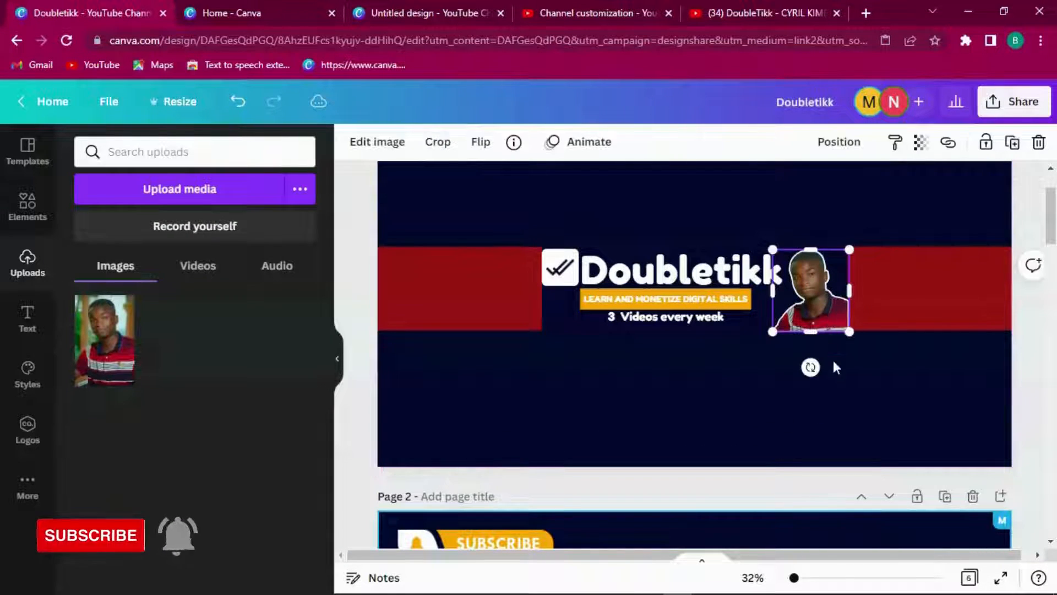
left_click(822, 359)
left_click(814, 293)
right_click(809, 277)
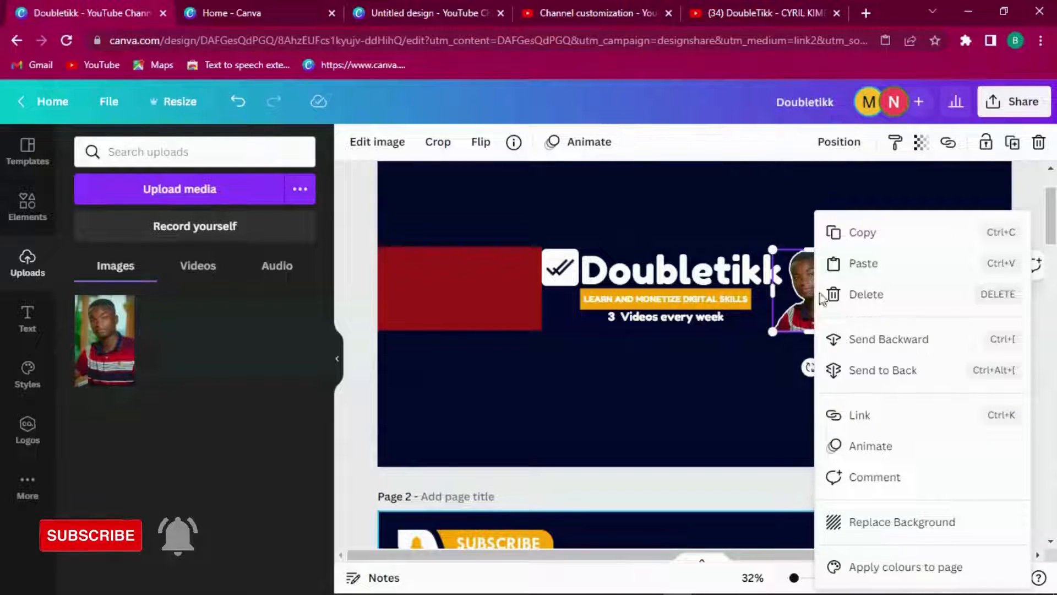
left_click(866, 373)
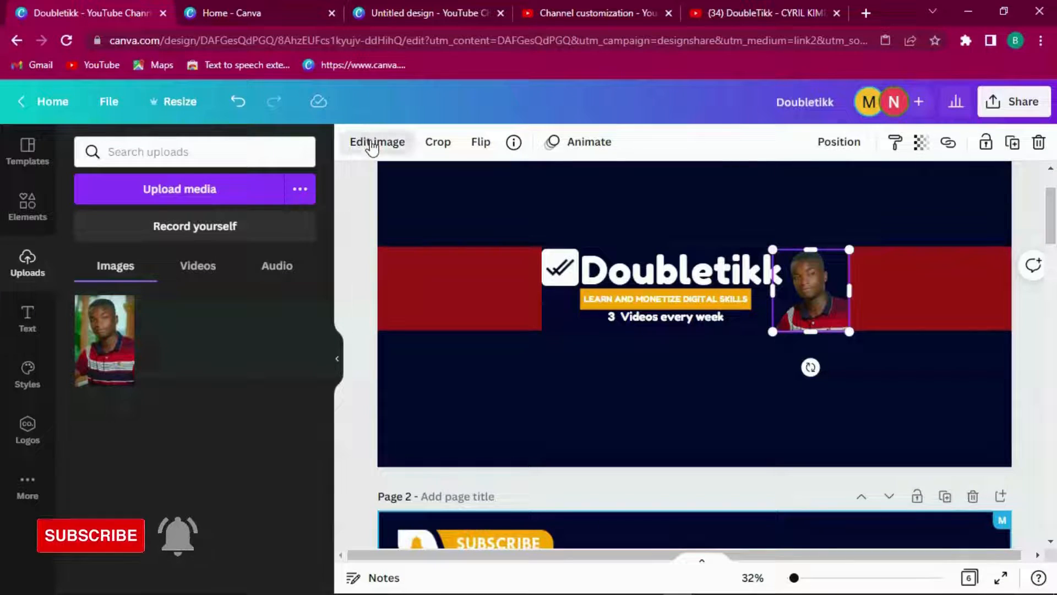
Step: Try contrast and saturation adjustments, reset them, then set the portrait's saturation to -61
left_click(372, 144)
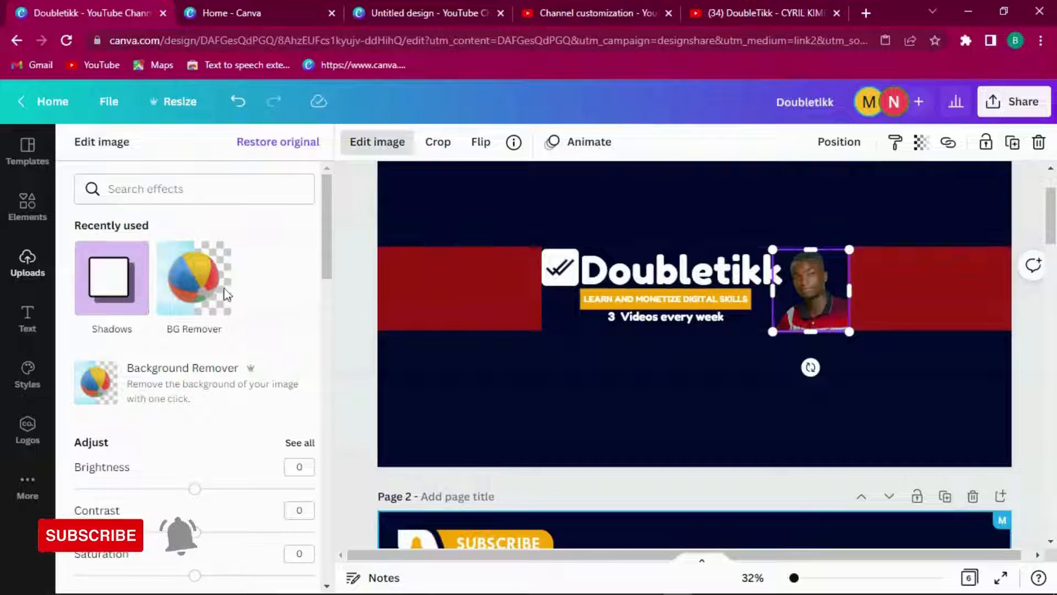
left_click_drag(323, 232, 332, 302)
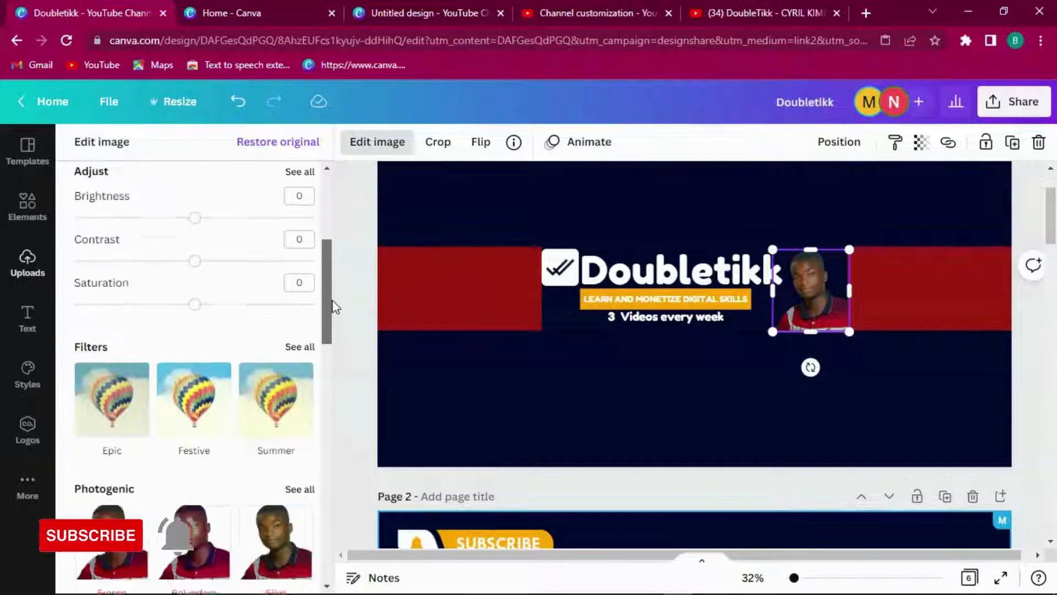
mouse_move(197, 311)
left_mouse_down()
mouse_move(58, 314)
mouse_move(203, 320)
left_mouse_up()
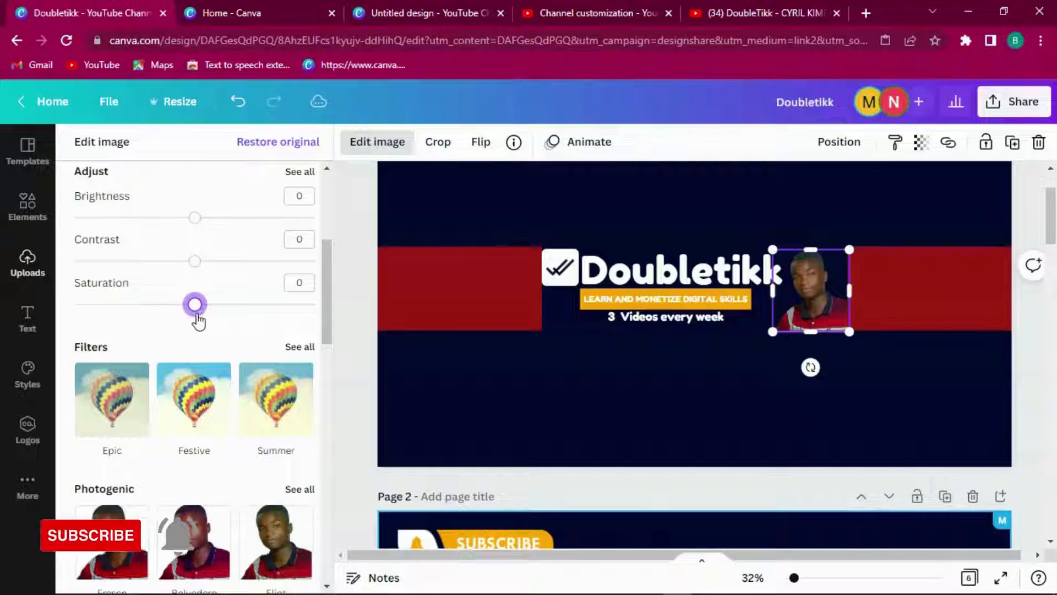
mouse_move(195, 261)
left_mouse_down()
mouse_move(62, 270)
mouse_move(191, 264)
left_mouse_up()
mouse_move(193, 305)
left_mouse_down()
mouse_move(307, 311)
mouse_move(183, 304)
left_mouse_up()
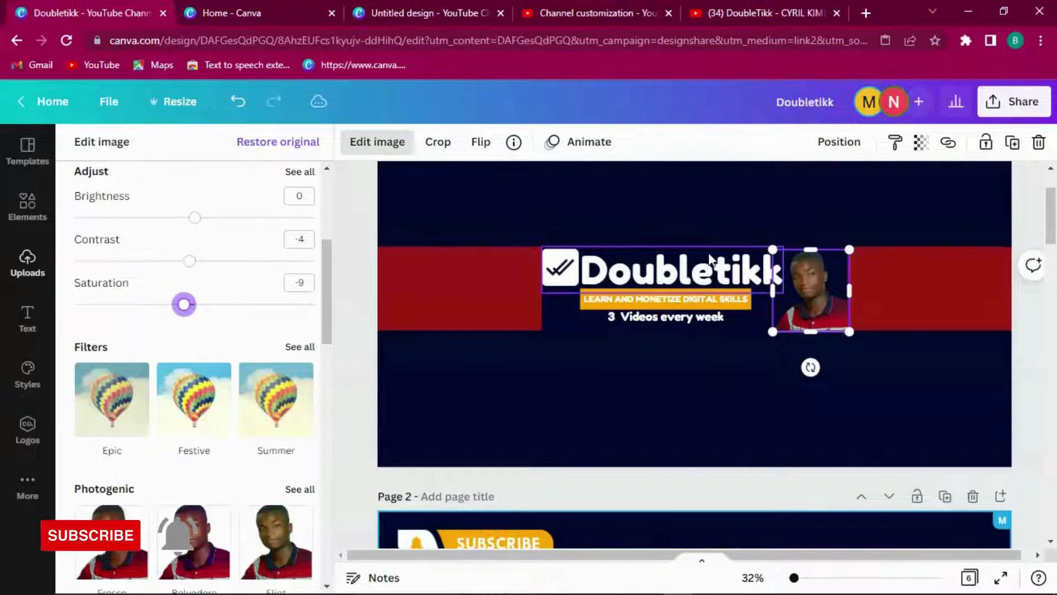
left_click(805, 284)
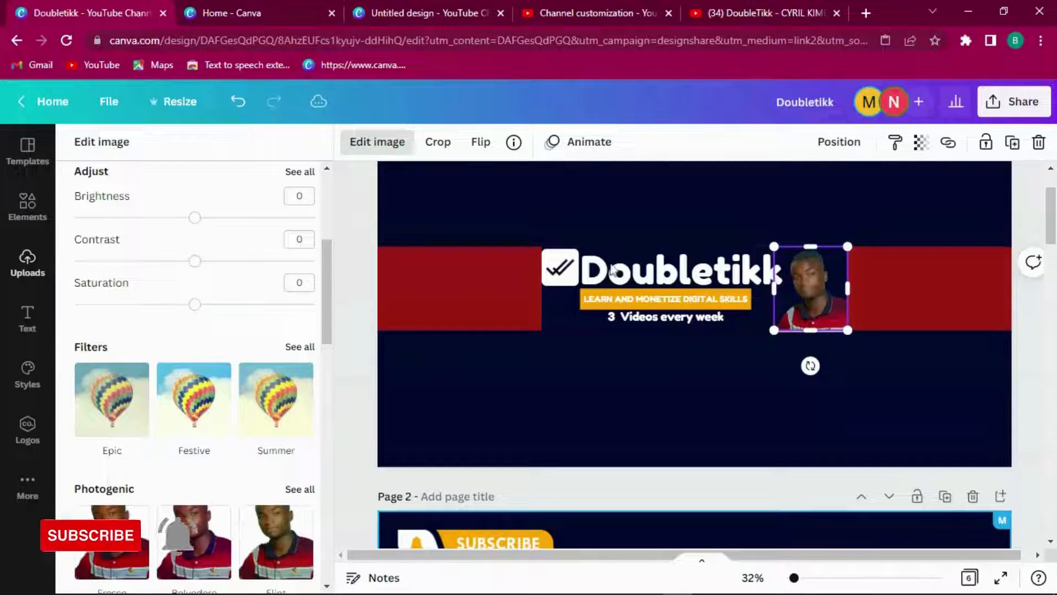
left_click_drag(197, 305, 123, 314)
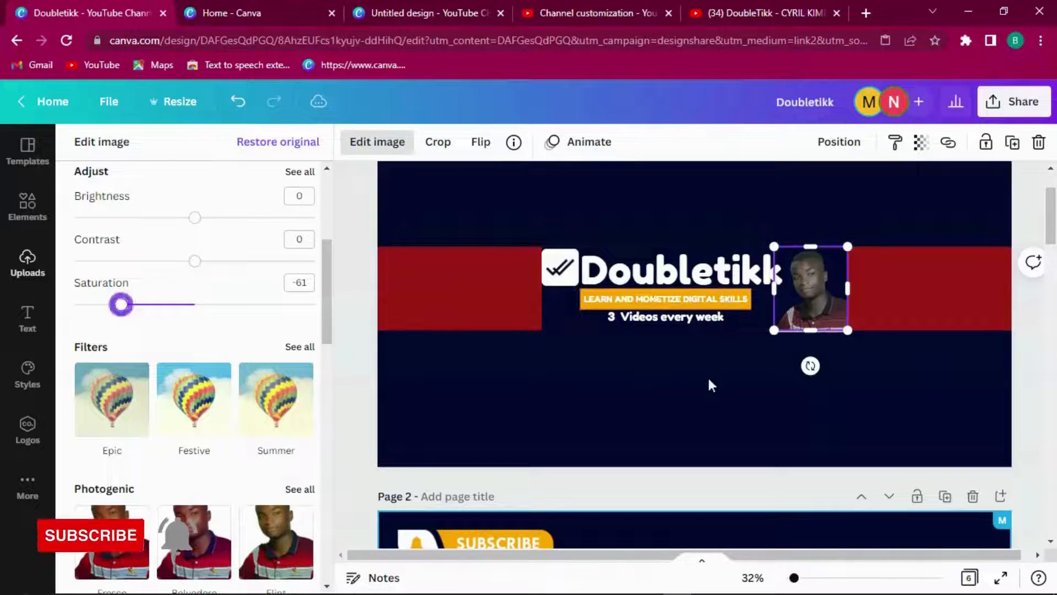
left_click(834, 287)
Step: Try sending the portrait to the back and nudging it, undoing both changes
right_click(814, 282)
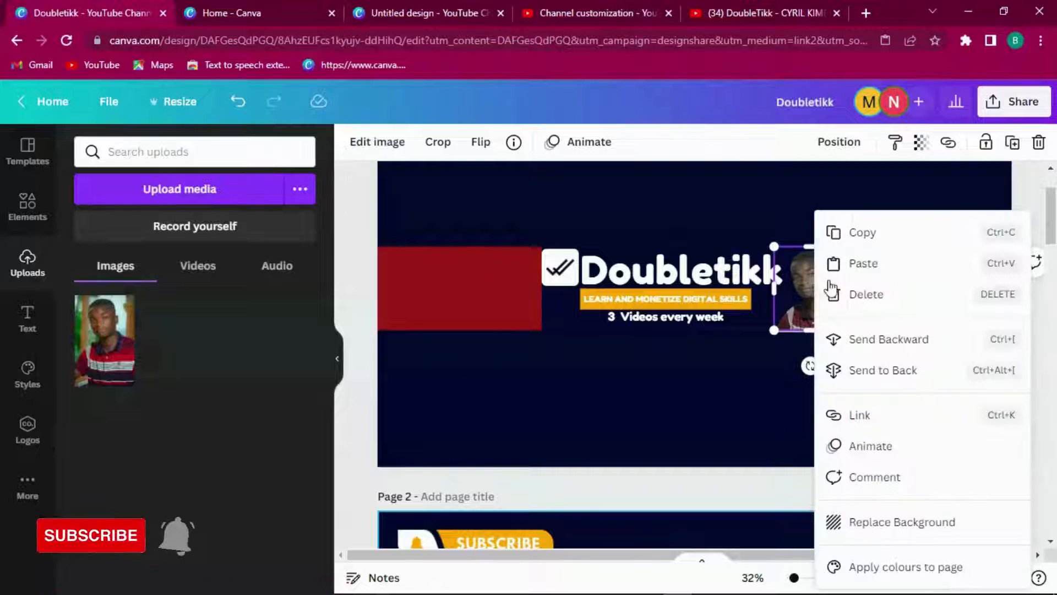
left_click(874, 368)
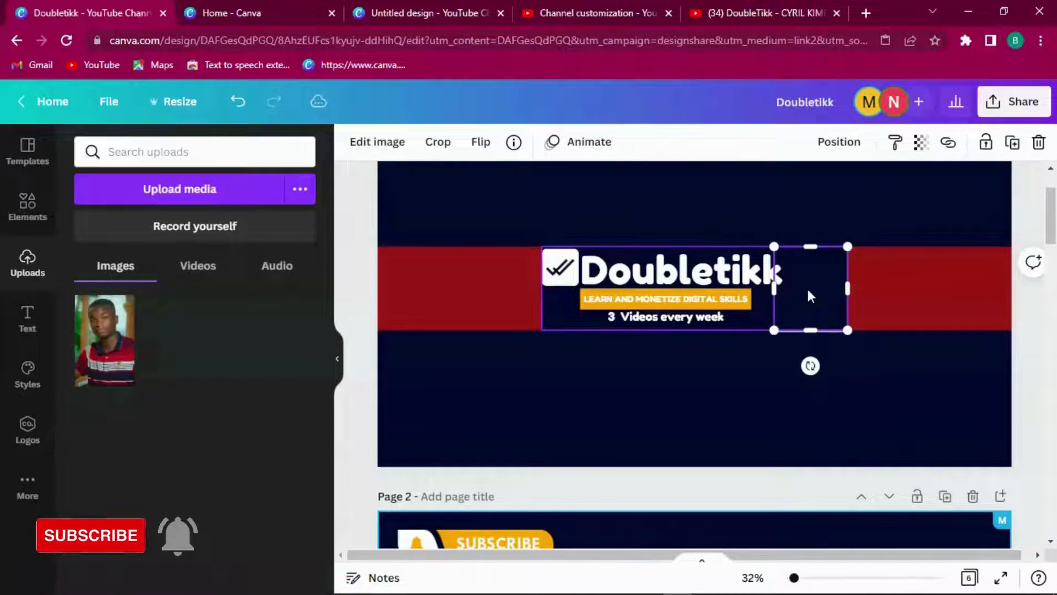
left_click(238, 102)
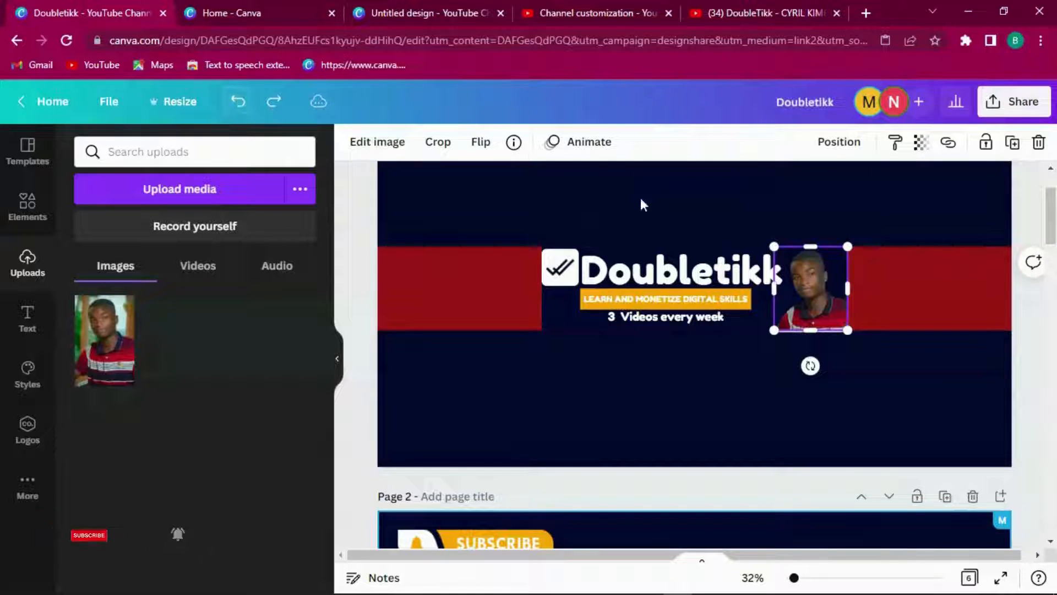
mouse_move(808, 268)
left_mouse_down()
mouse_move(808, 353)
mouse_move(809, 266)
left_mouse_up()
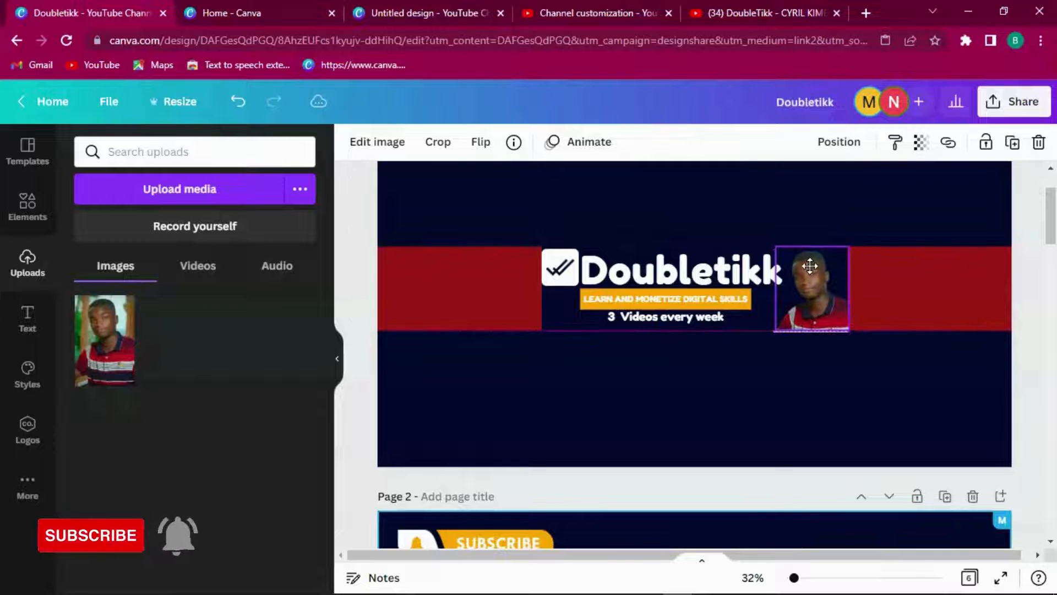
left_click(803, 381)
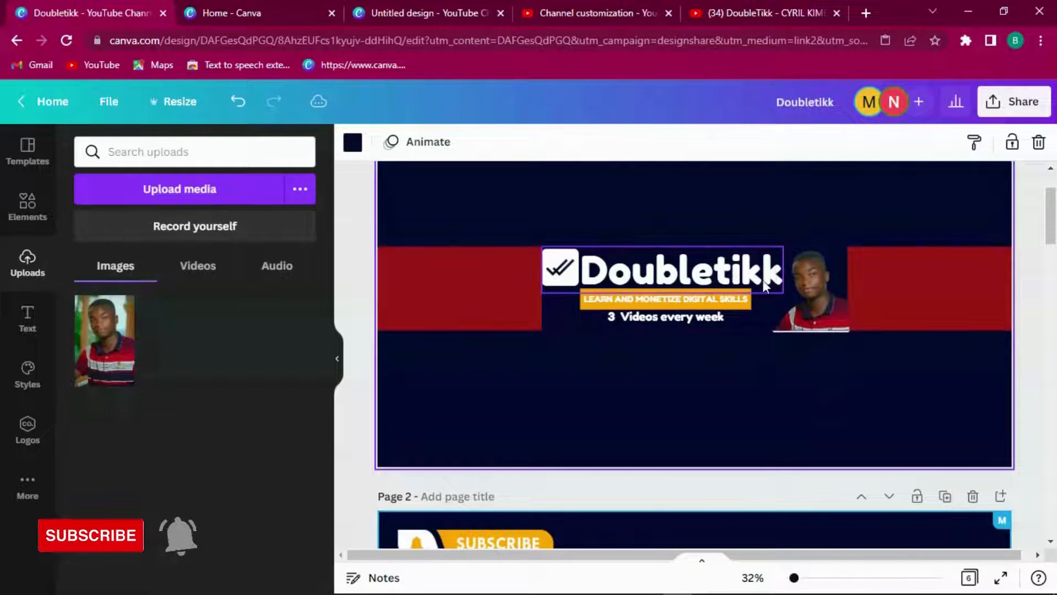
left_click(809, 284)
mouse_move(811, 284)
left_mouse_down()
mouse_move(808, 266)
mouse_move(814, 290)
left_mouse_up()
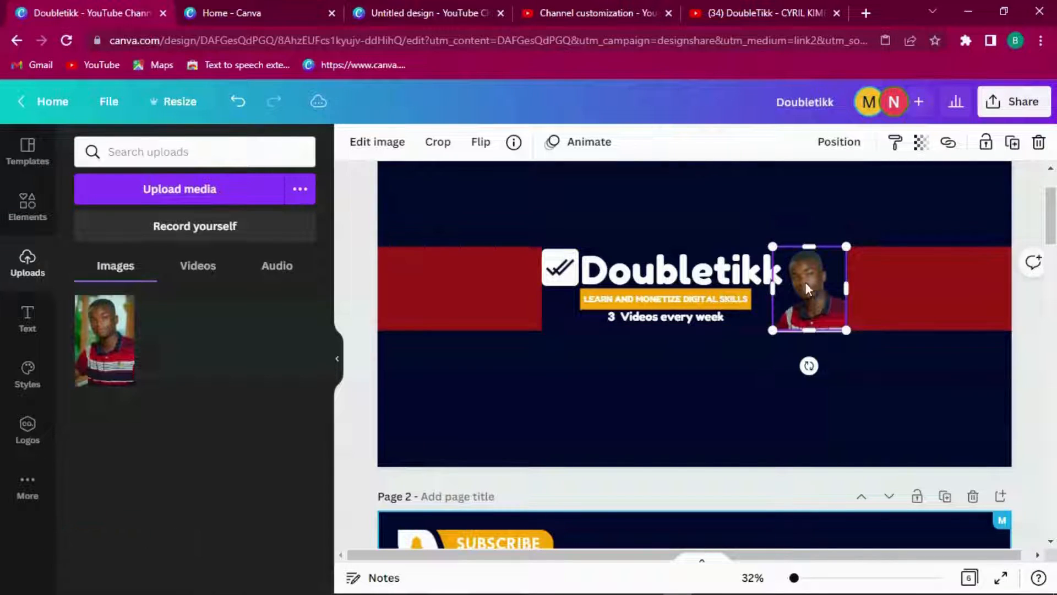
left_click(238, 102)
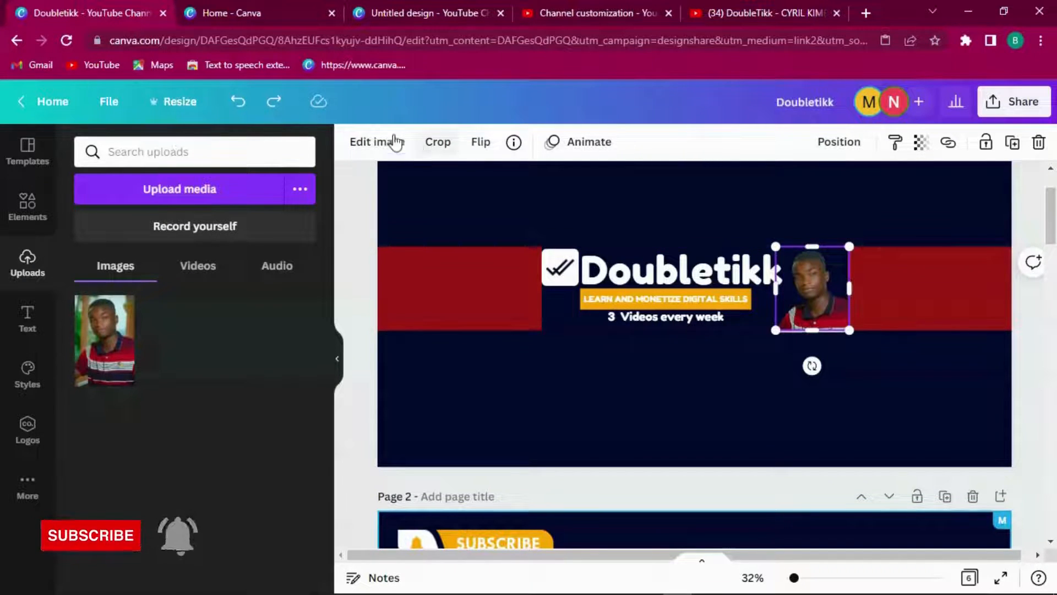
Step: Lower the portrait's saturation further to about -70
left_click(377, 141)
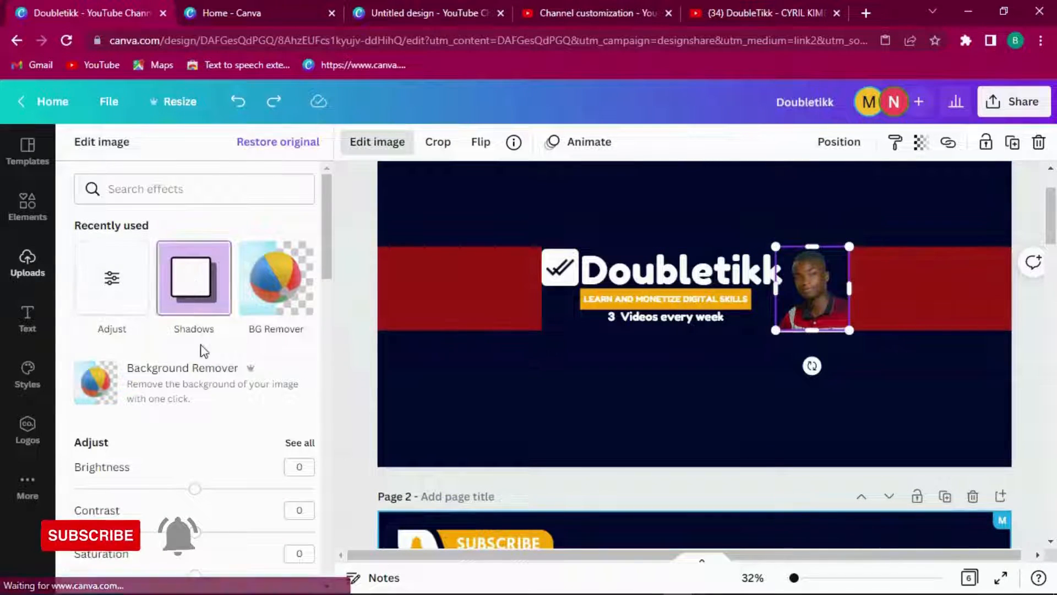
scroll(329, 241, "down", 5)
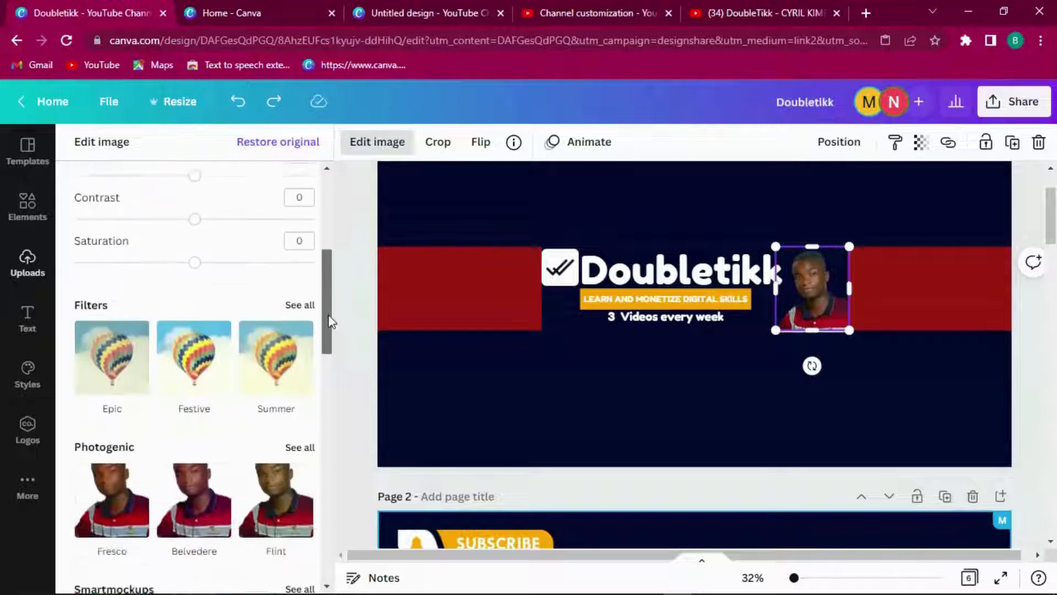
left_click_drag(193, 236, 114, 246)
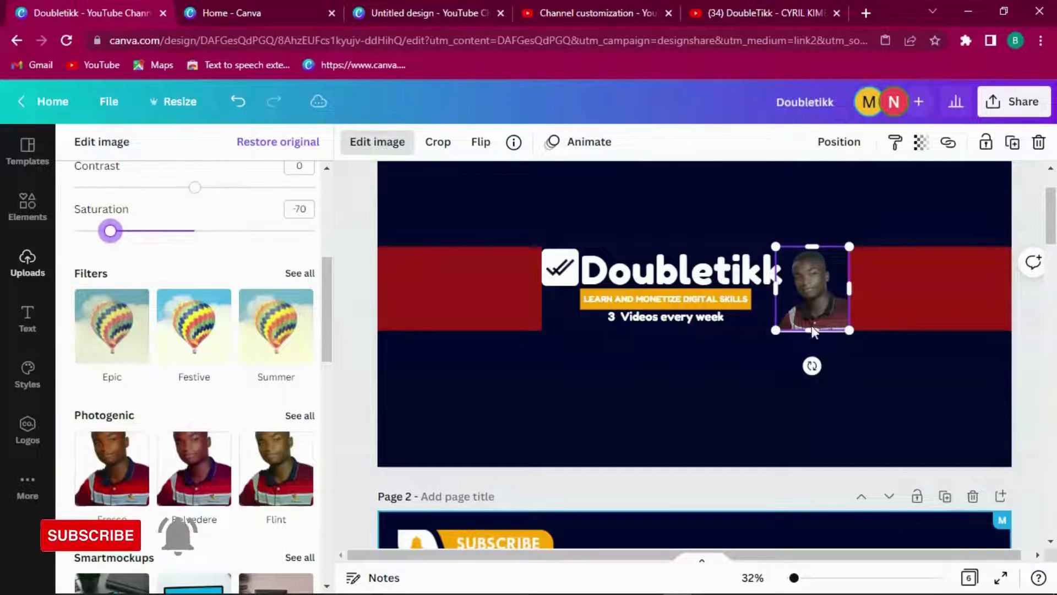
left_click(851, 362)
Step: Send the portrait one layer backward and lock it in place
left_click(817, 297)
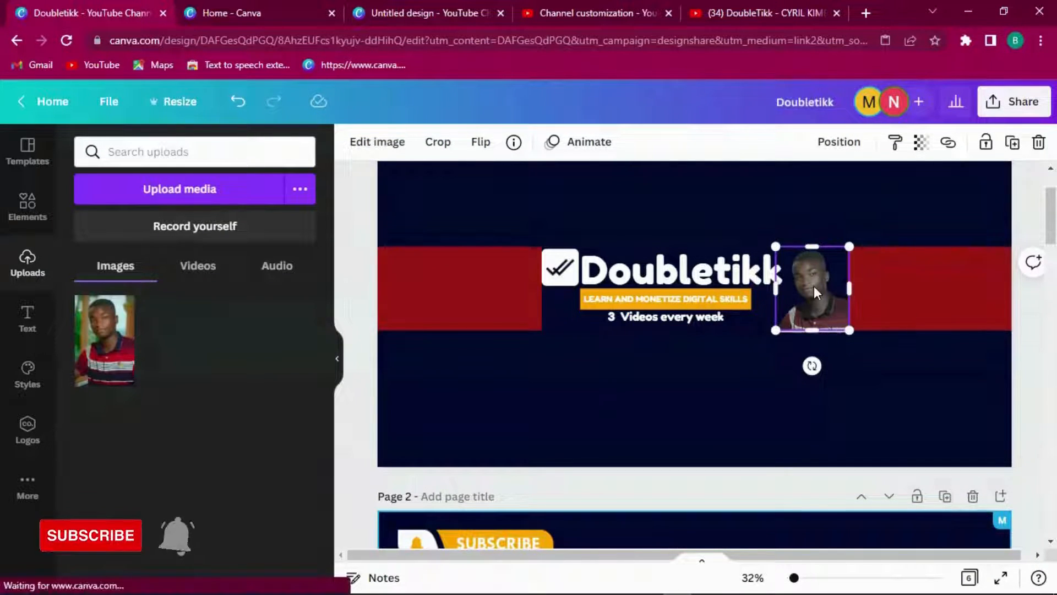
right_click(814, 285)
left_click(858, 337)
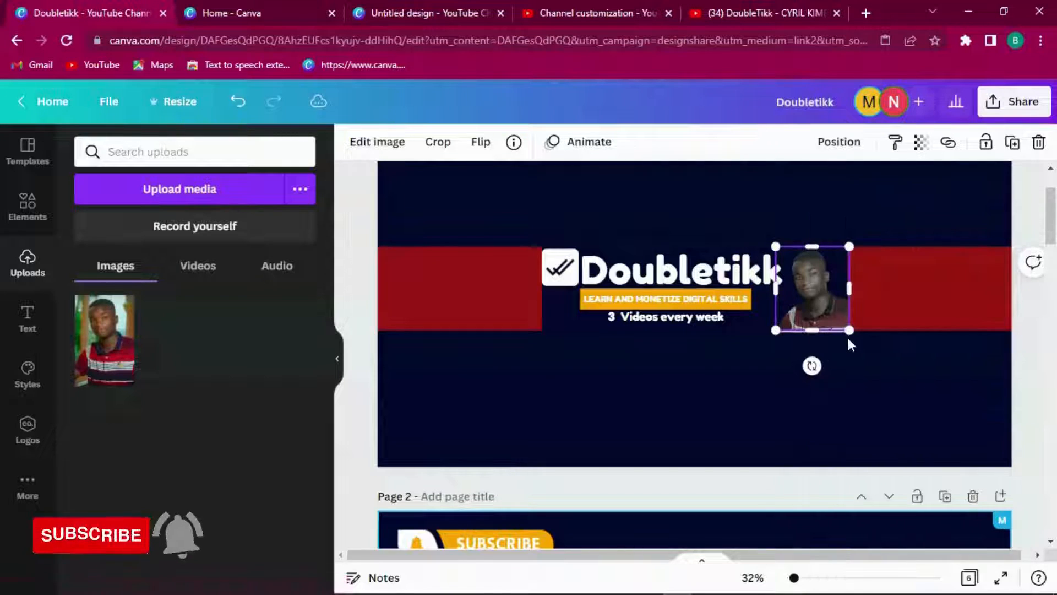
right_click(822, 276)
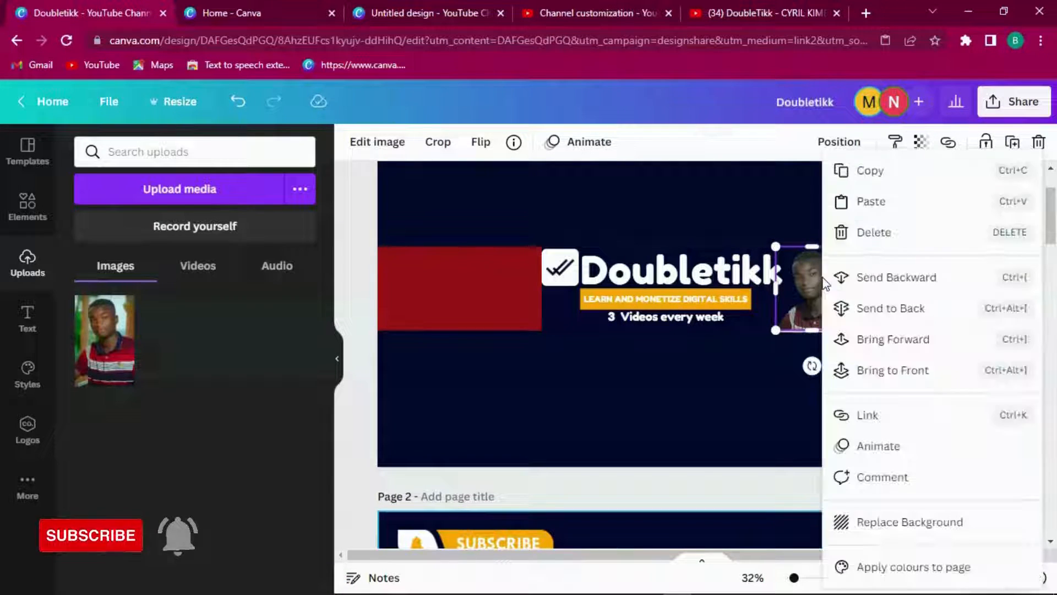
left_click(843, 279)
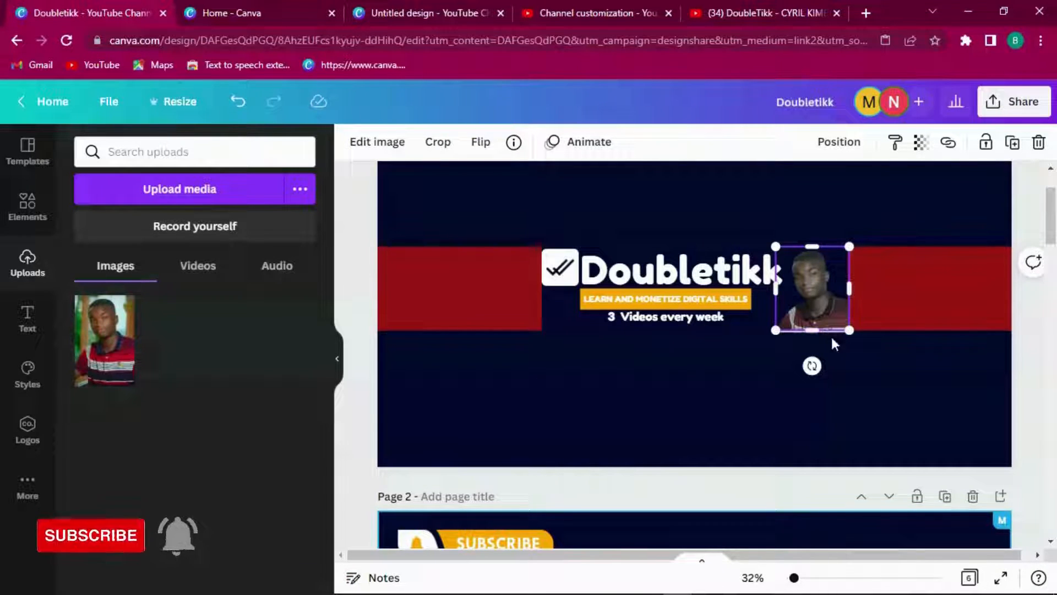
left_click(982, 142)
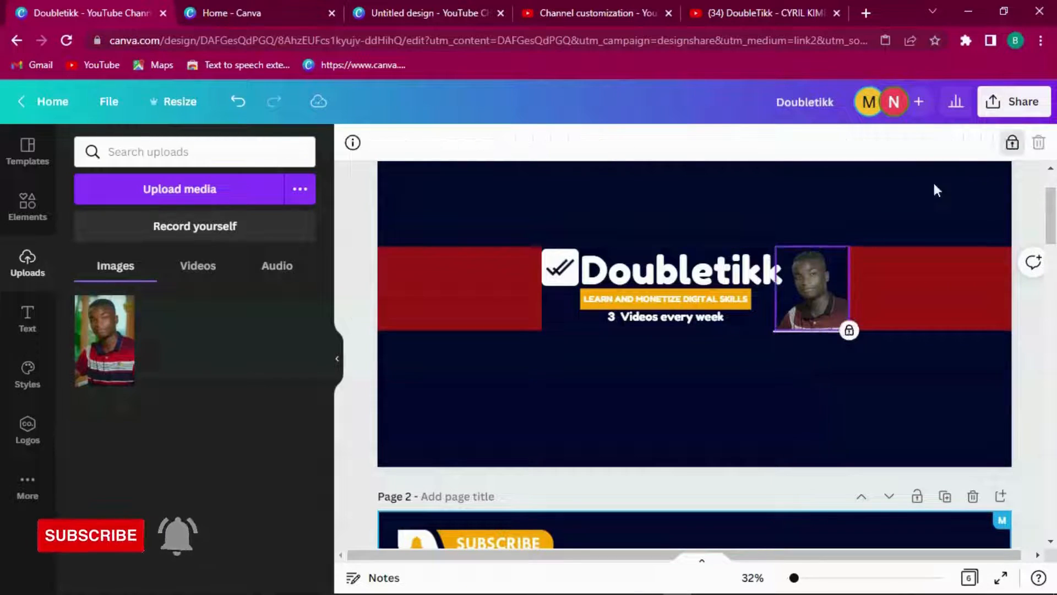
Step: Bring the other portrait layer to the front, then move it one layer backward
left_click(818, 330)
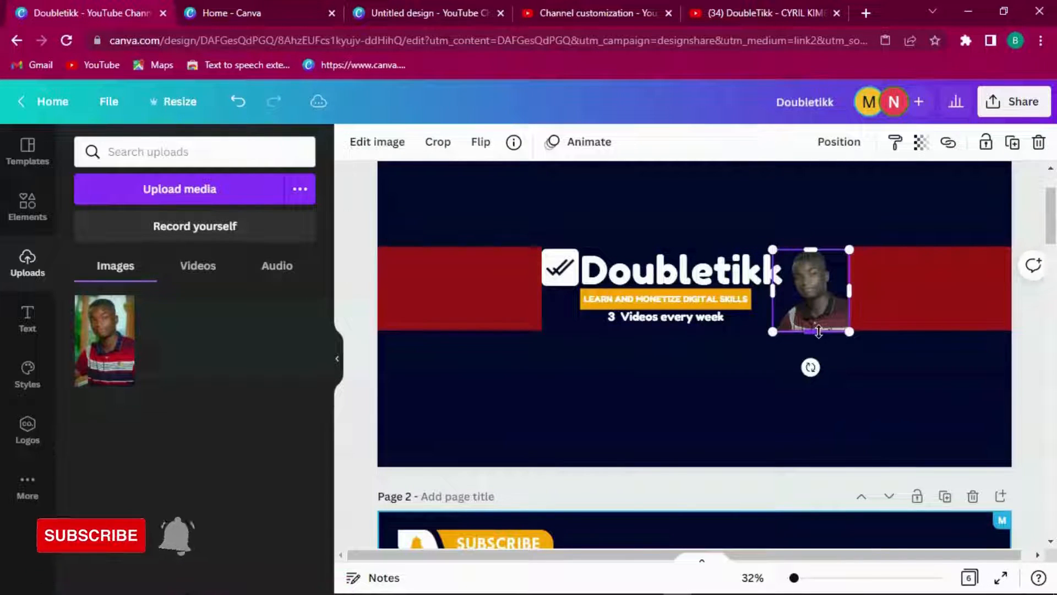
right_click(818, 330)
left_click(890, 367)
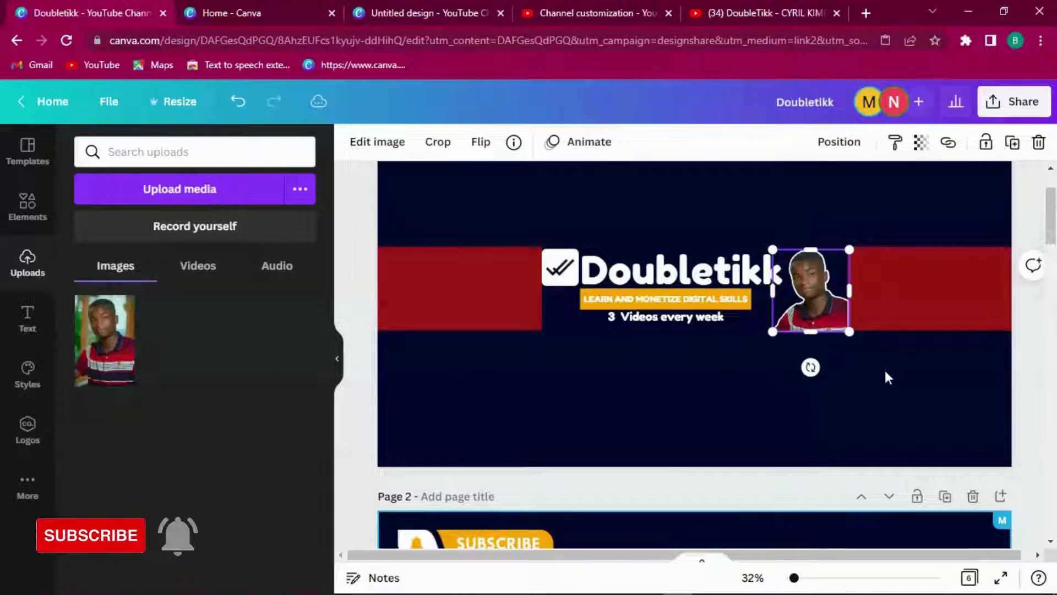
left_click(881, 363)
left_click(819, 295)
right_click(820, 295)
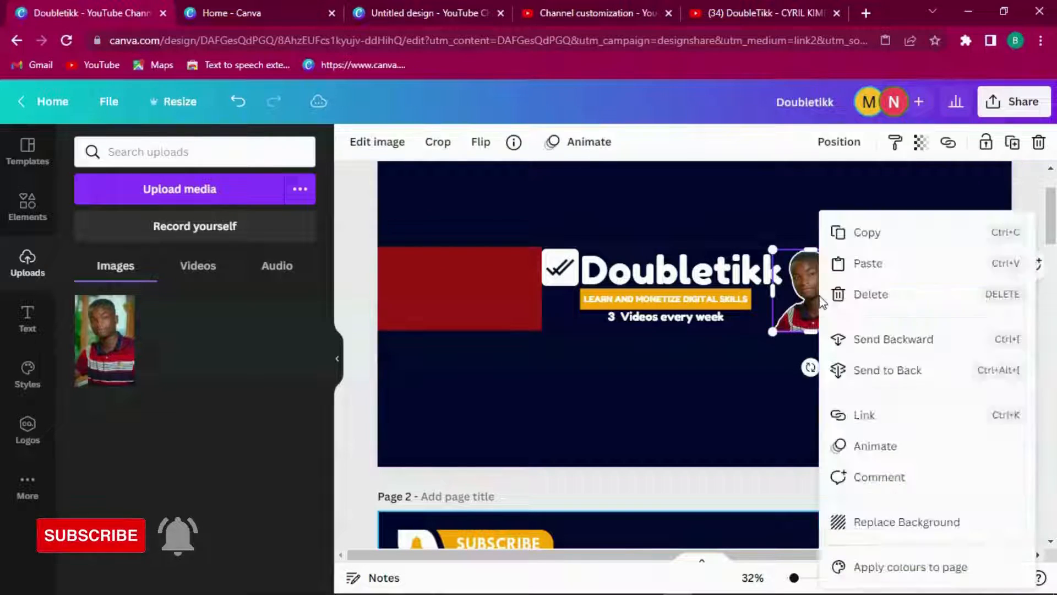
left_click(896, 335)
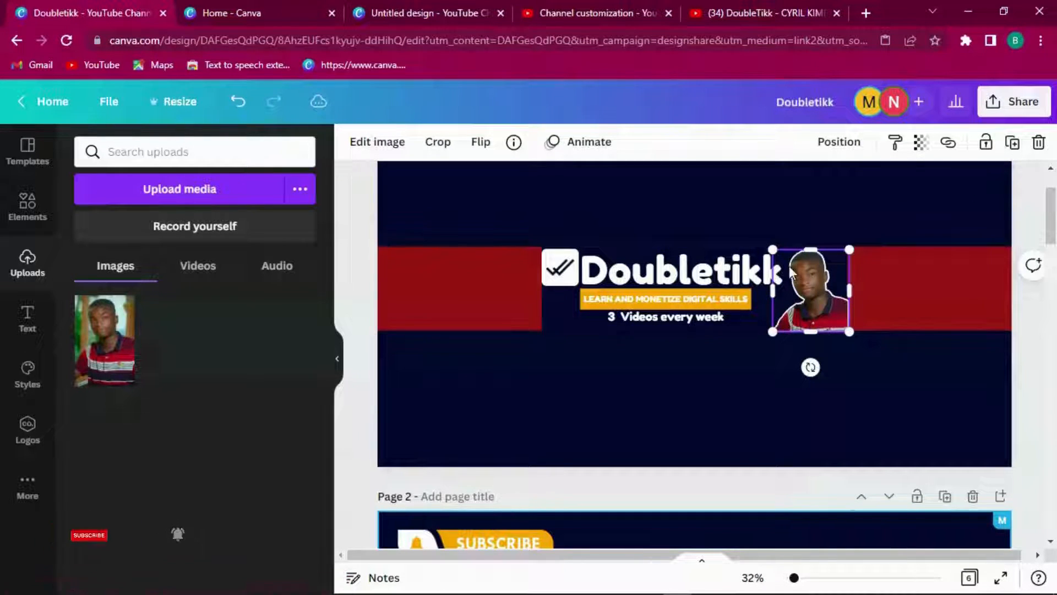
right_click(824, 305)
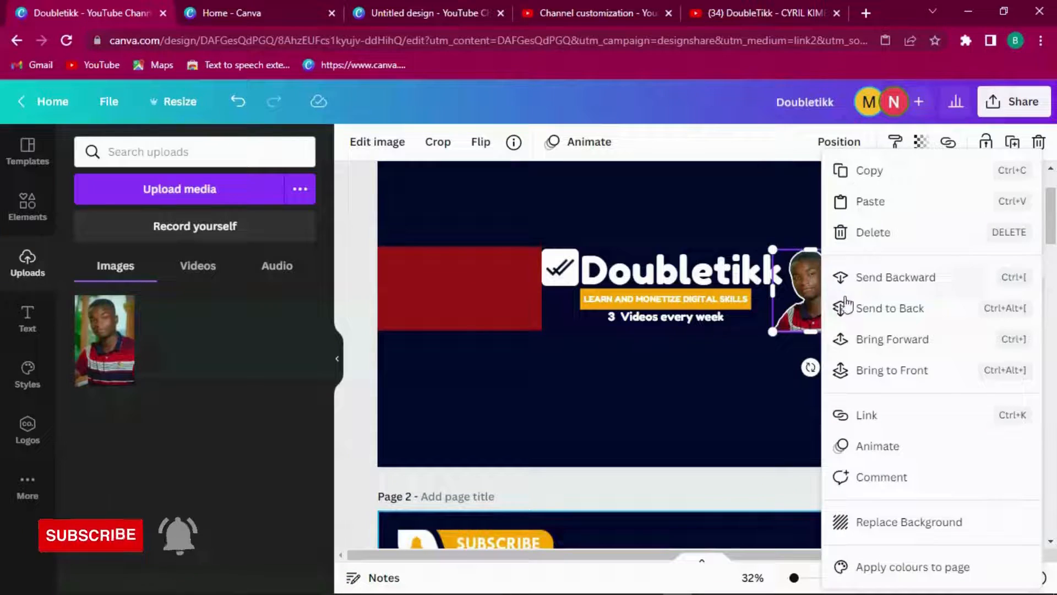
left_click(874, 278)
left_click(862, 357)
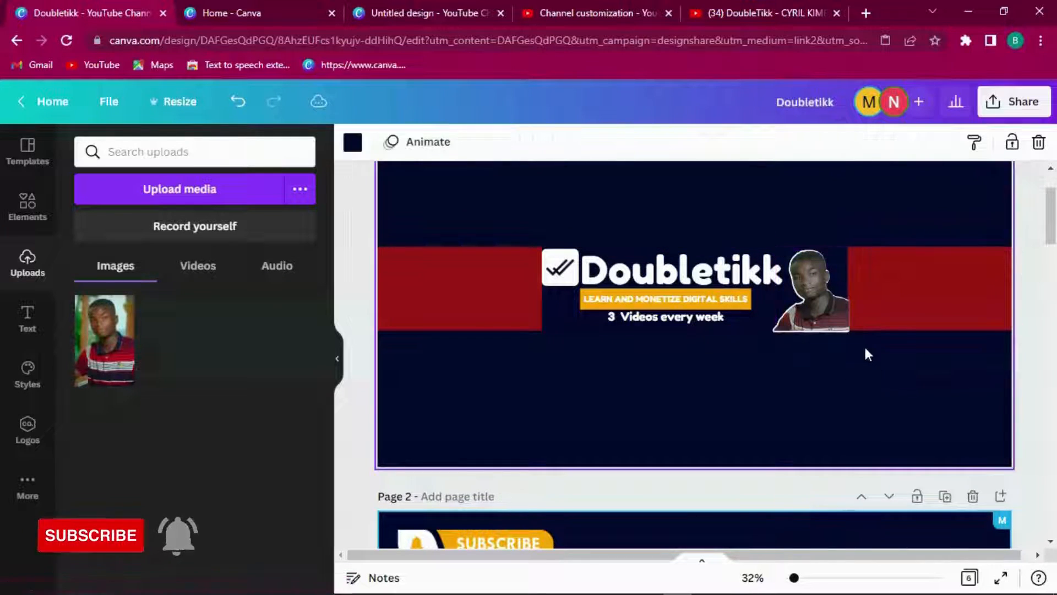
Step: Unlock the portrait, check the red stripe behind the logo, and scroll toward page 2
left_click(809, 276)
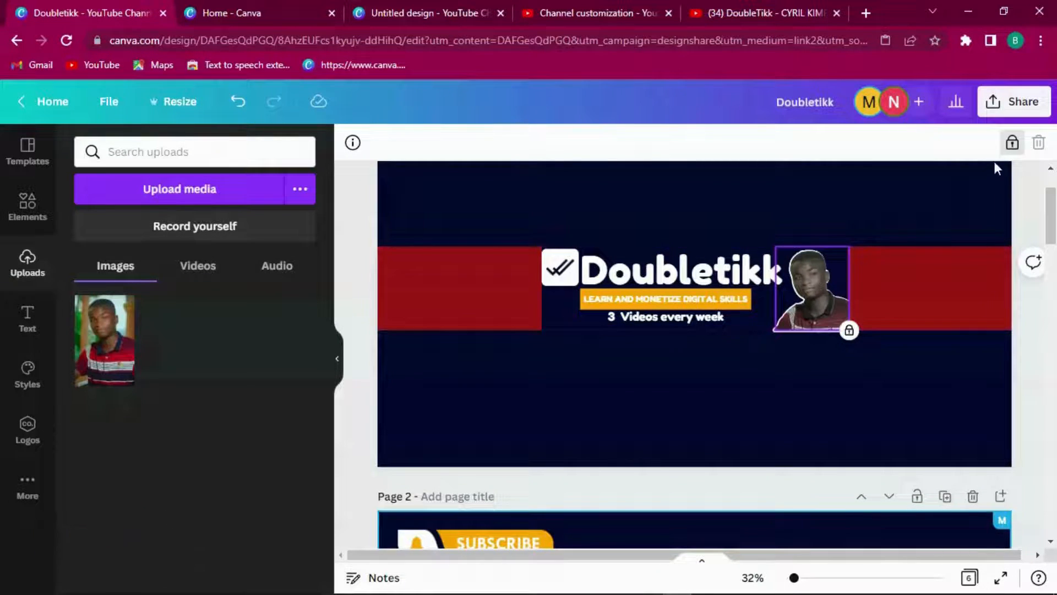
left_click(1015, 144)
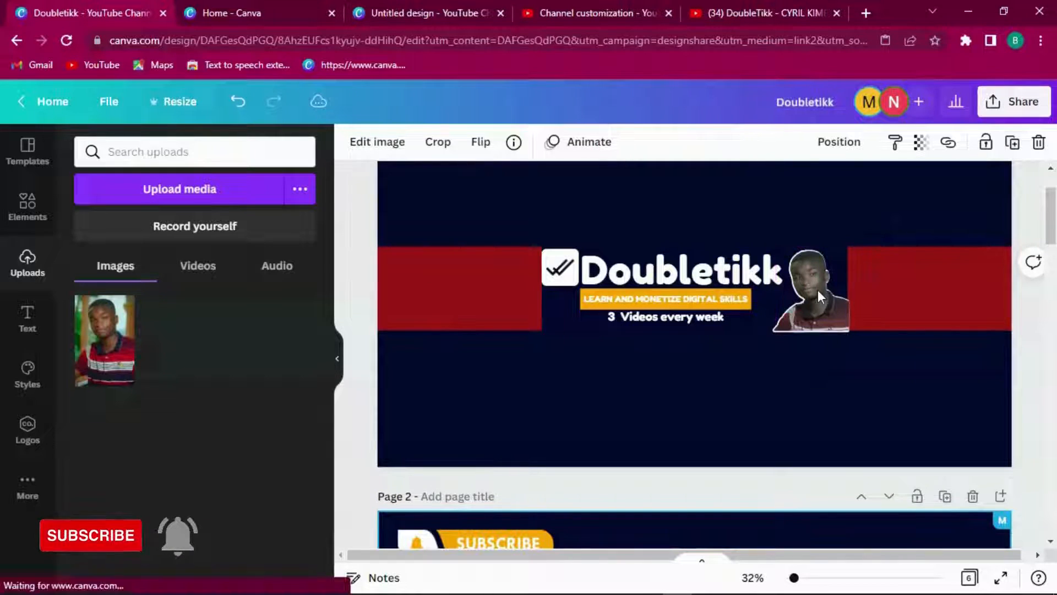
left_click(873, 371)
left_click(807, 312)
left_click(857, 375)
left_click(905, 285)
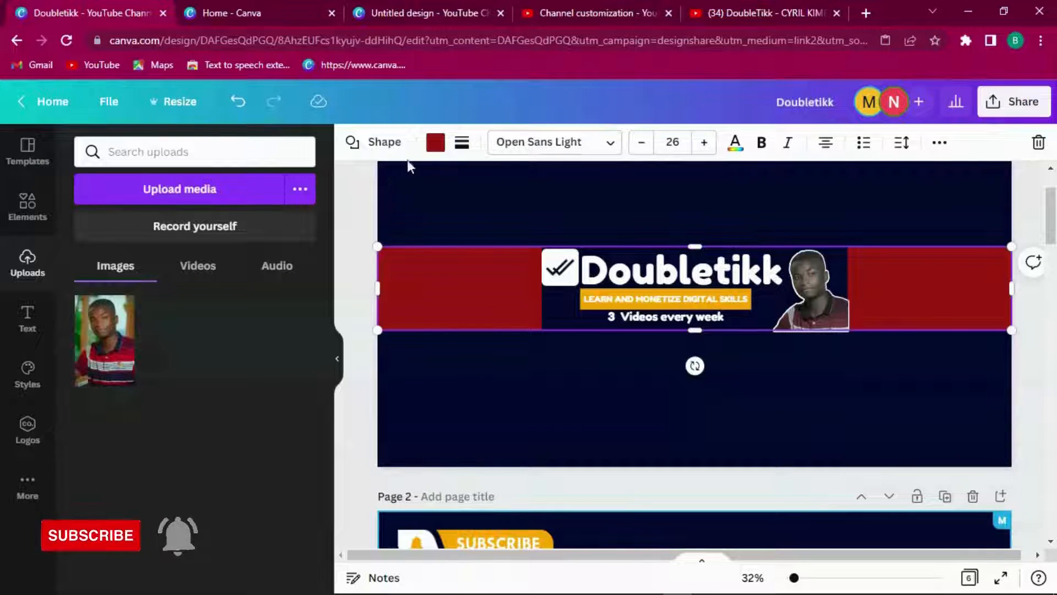
left_click(872, 358)
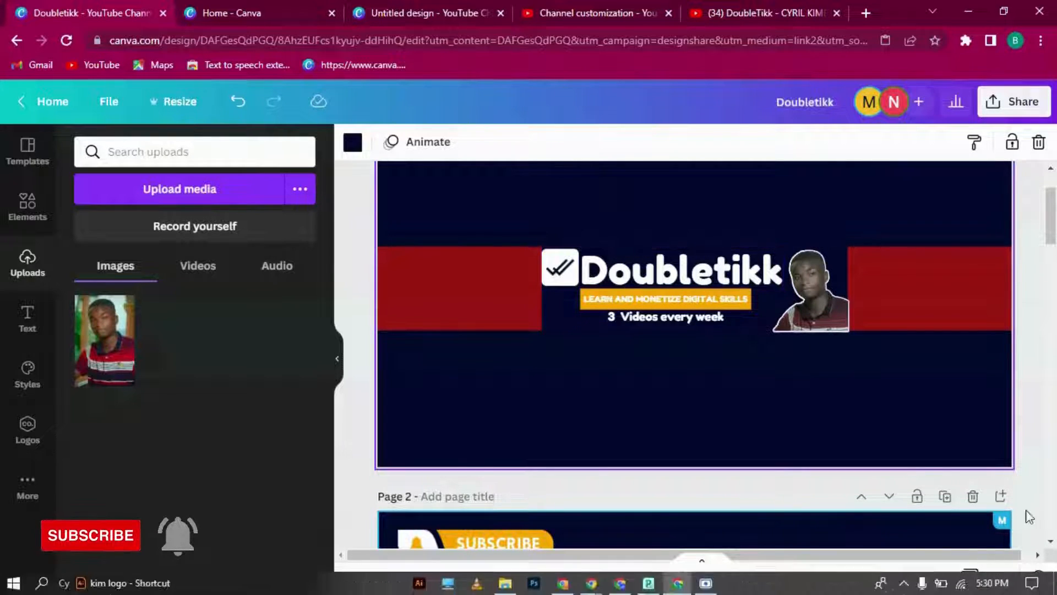
left_click_drag(1050, 231, 1052, 259)
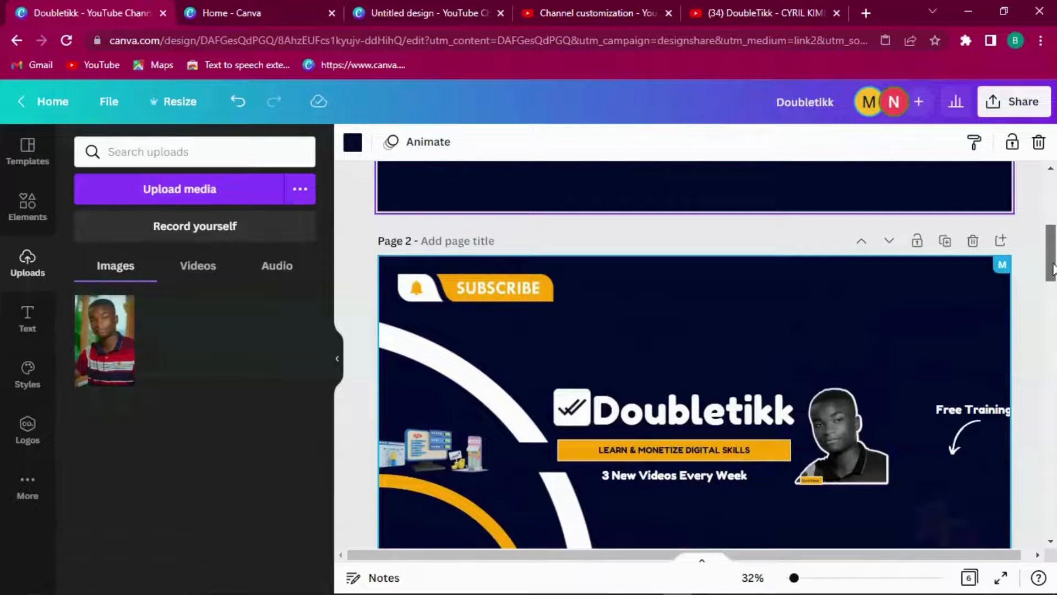
left_click(813, 478)
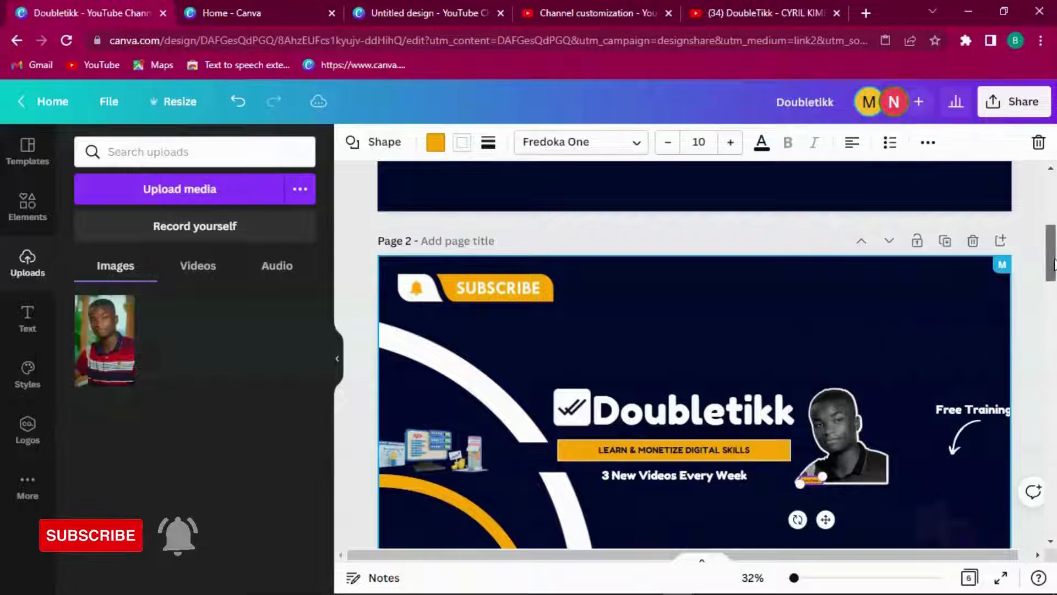
left_click_drag(1052, 268, 1050, 224)
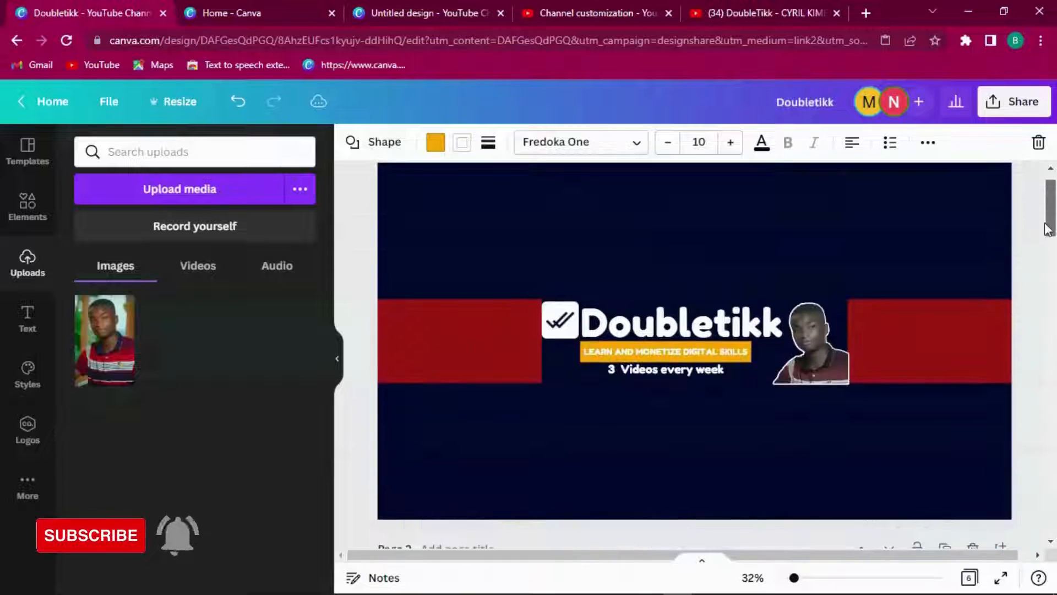
left_click(717, 359)
left_click(939, 142)
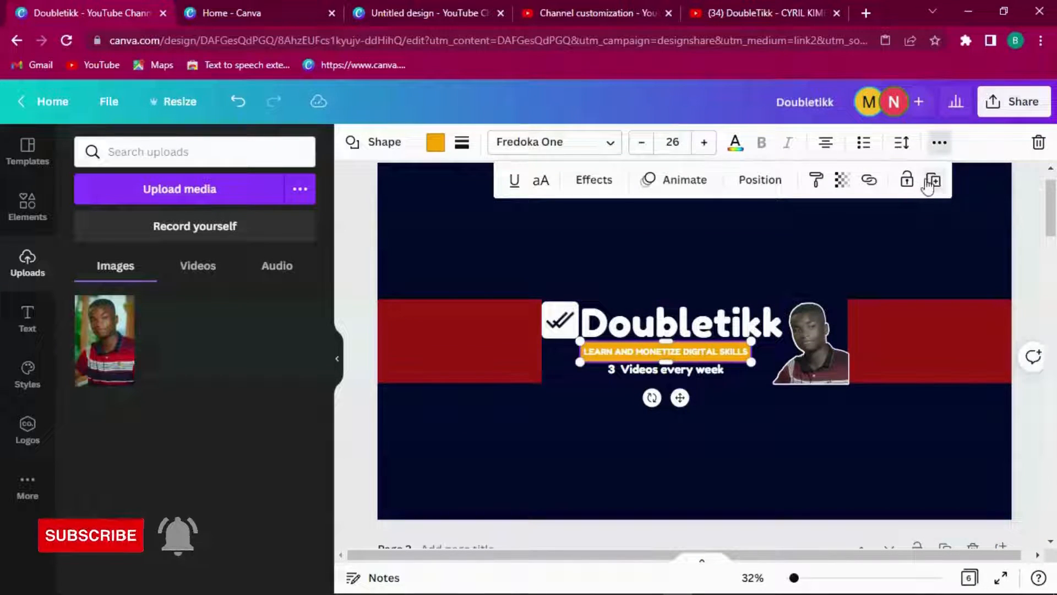
left_click(932, 181)
left_click_drag(579, 362, 1015, 334)
left_click_drag(867, 278, 867, 343)
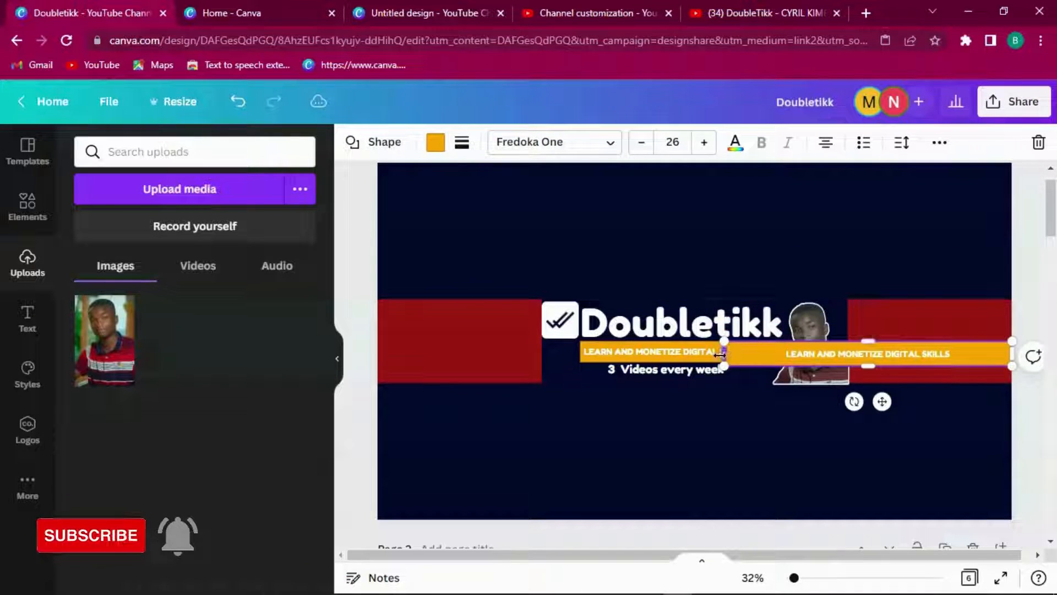
left_click_drag(724, 344, 862, 346)
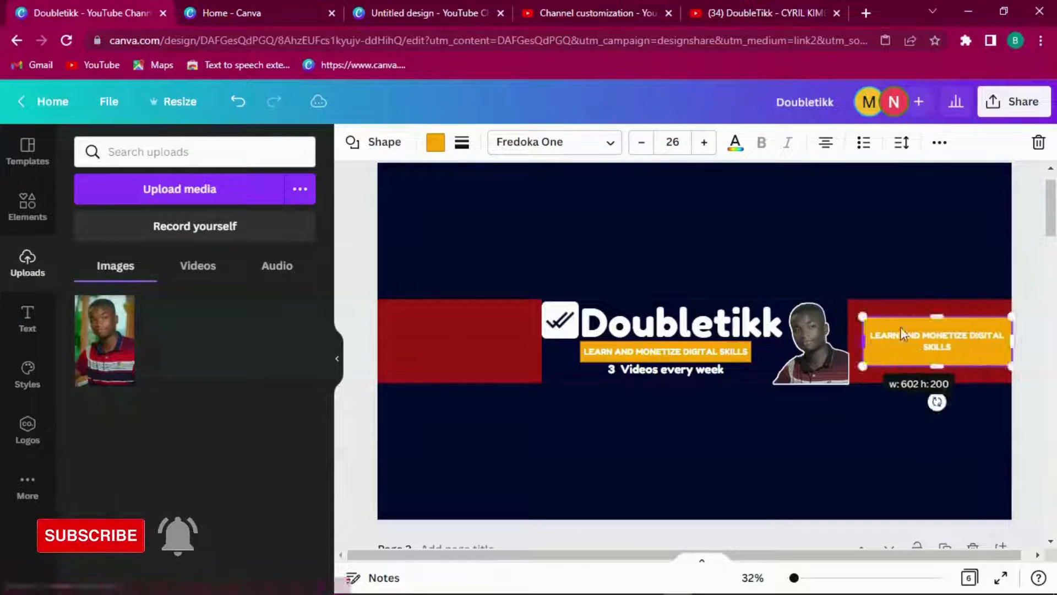
left_click_drag(939, 314, 939, 340)
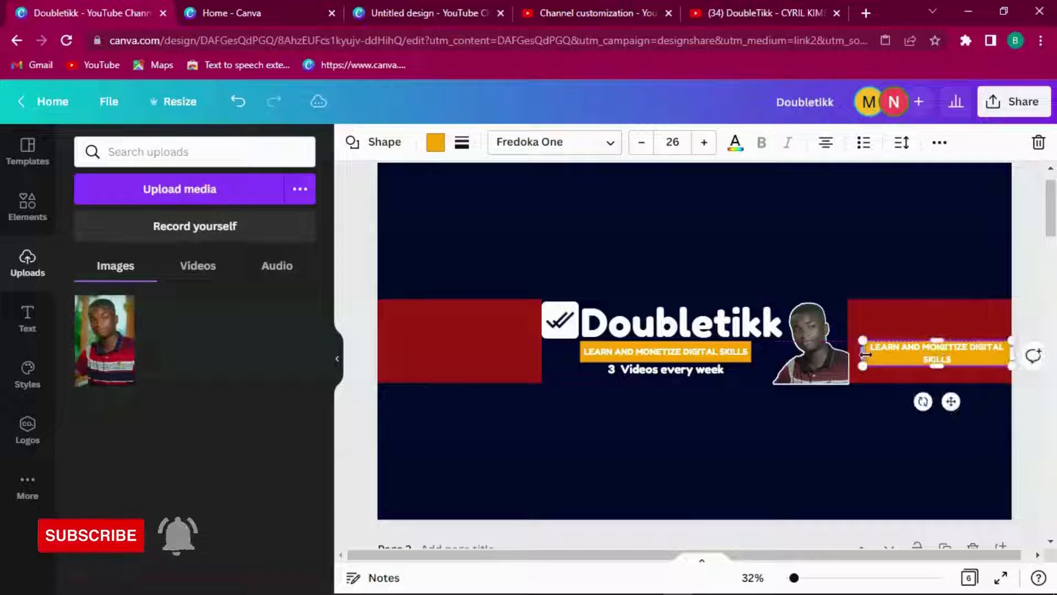
left_click_drag(862, 341, 922, 358)
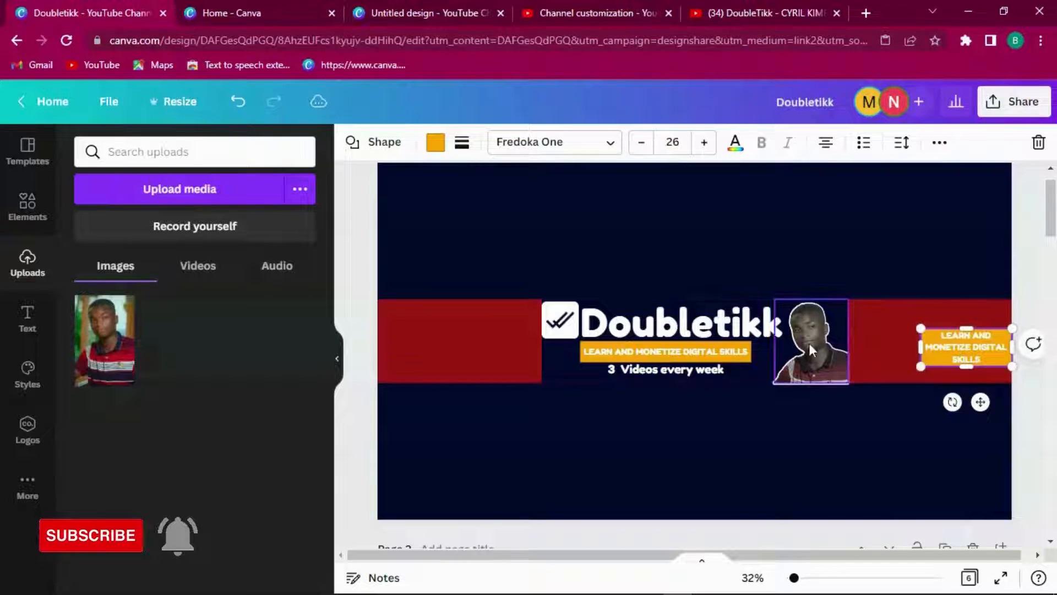
key("ctrl+a")
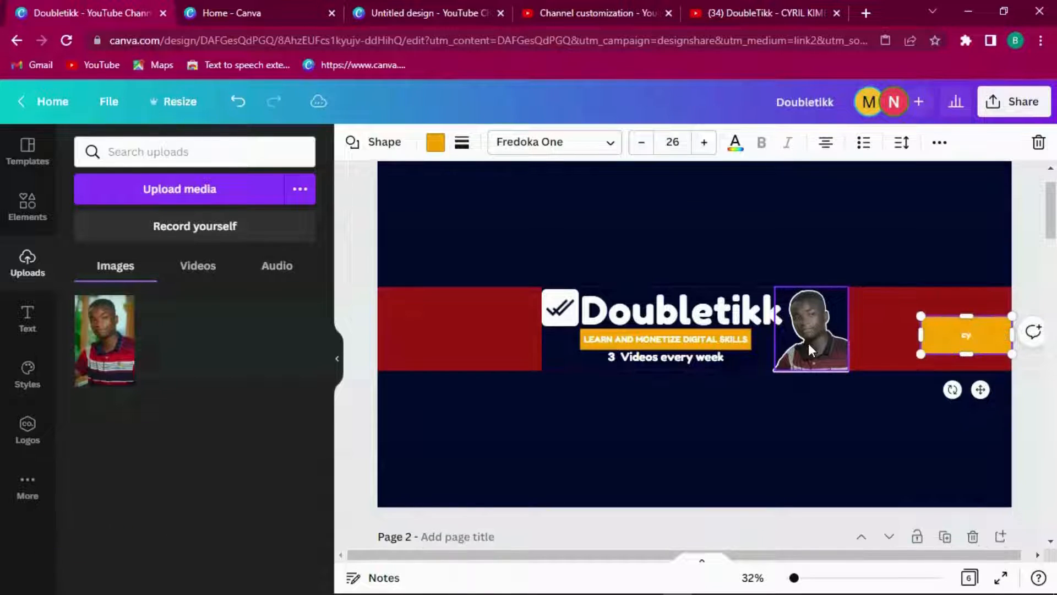
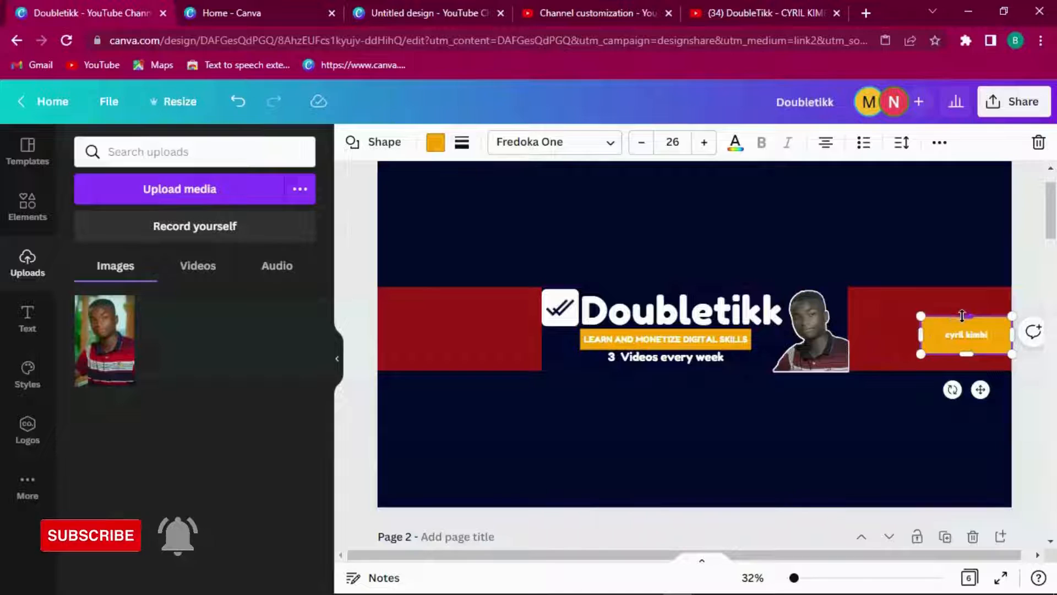
left_click_drag(966, 316, 979, 345)
left_click_drag(1002, 389, 804, 402)
left_click_drag(798, 351, 829, 372)
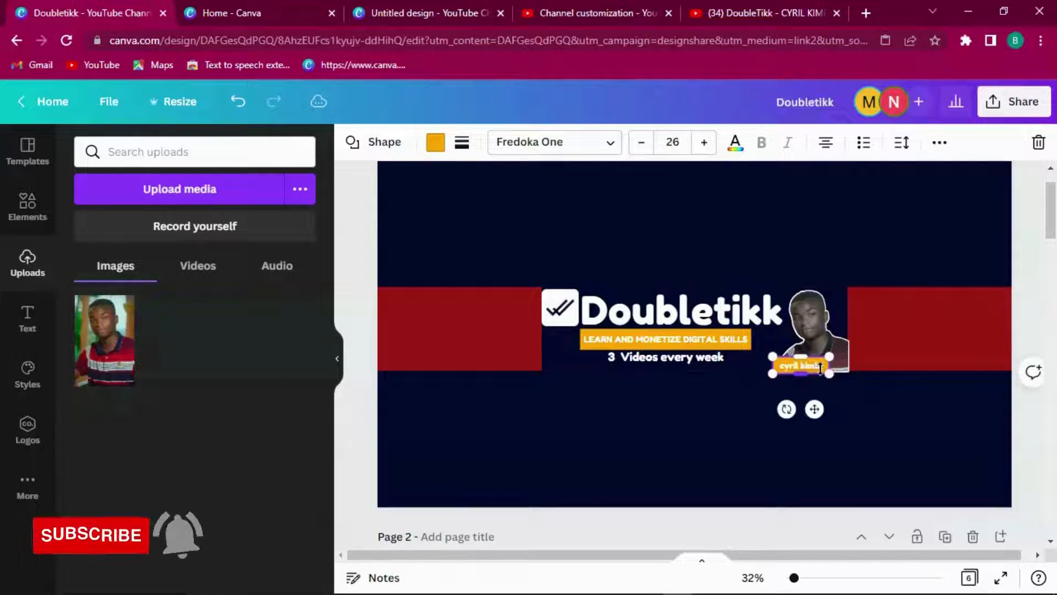
left_click(862, 357)
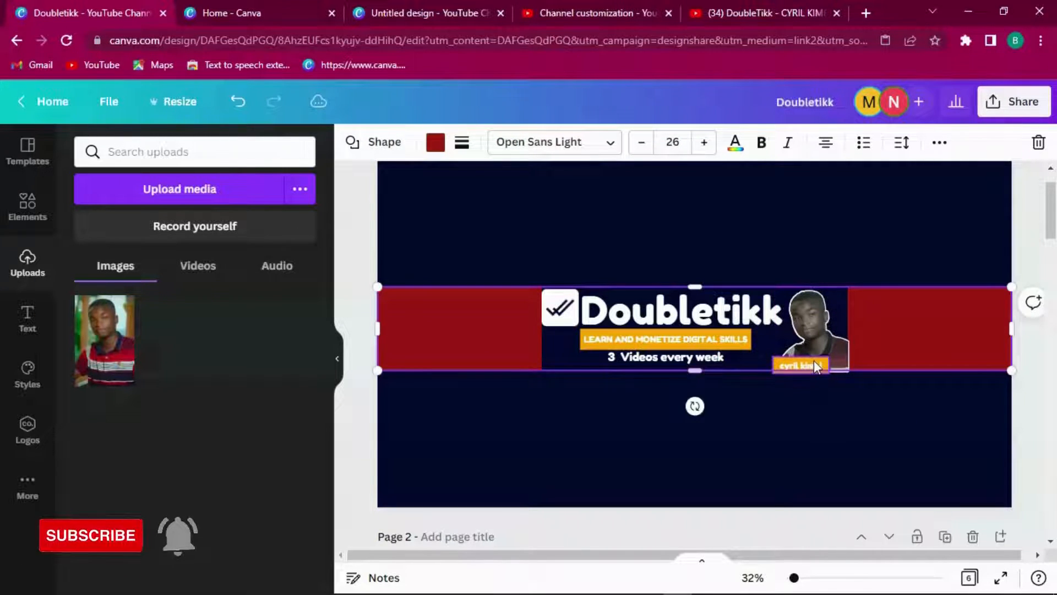
left_click(813, 361)
key("Delete")
Step: Copy page 2's small orange name label onto the page 1 portrait's lower-left corner
scroll(858, 423, "down", 4)
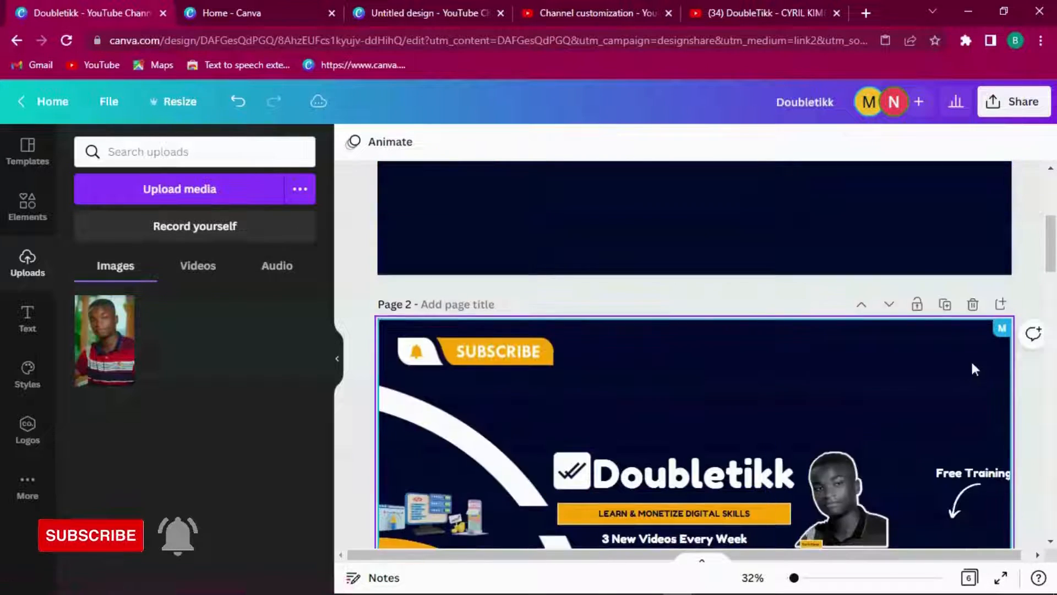
scroll(830, 369, "down", 3)
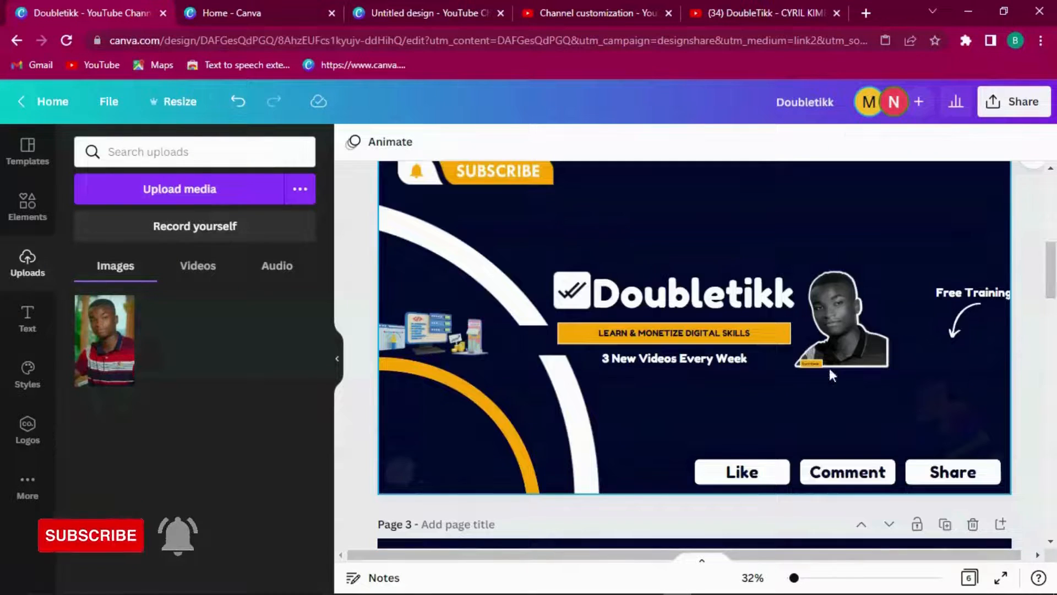
right_click(814, 364)
left_click(864, 312)
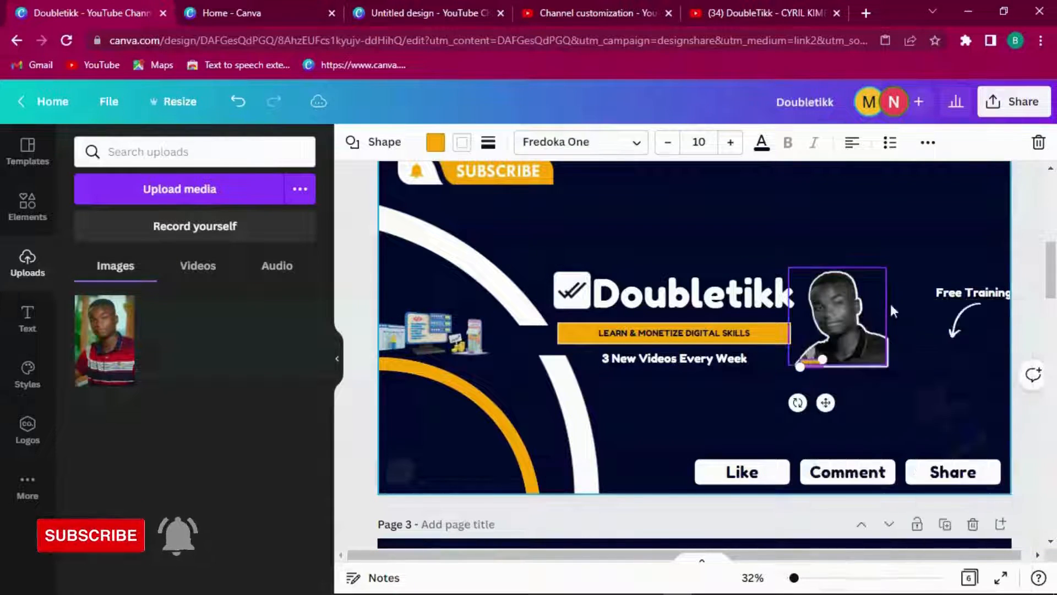
scroll(814, 395, "up", 10)
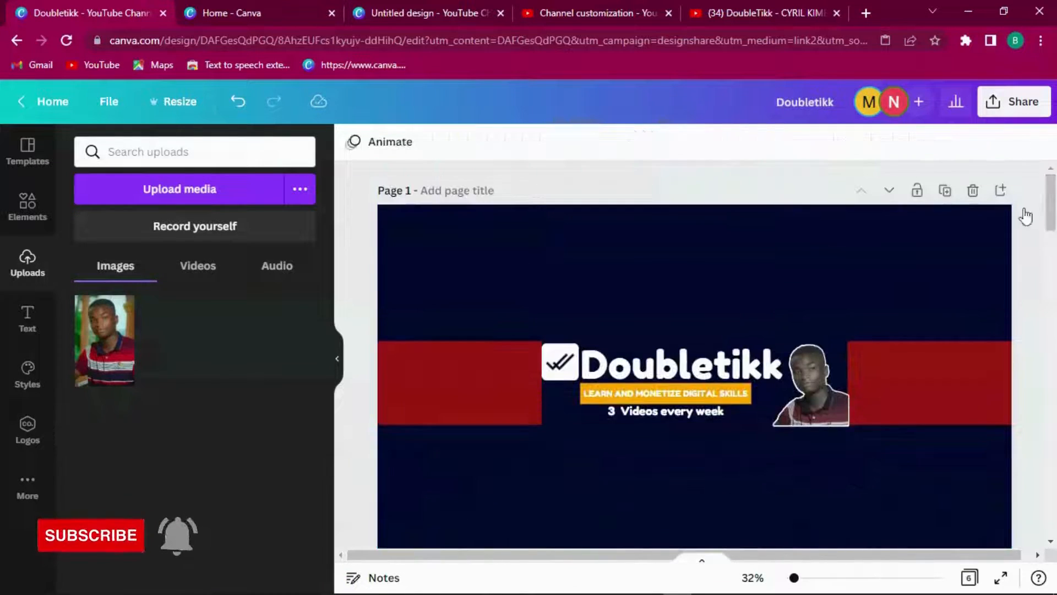
right_click(807, 415)
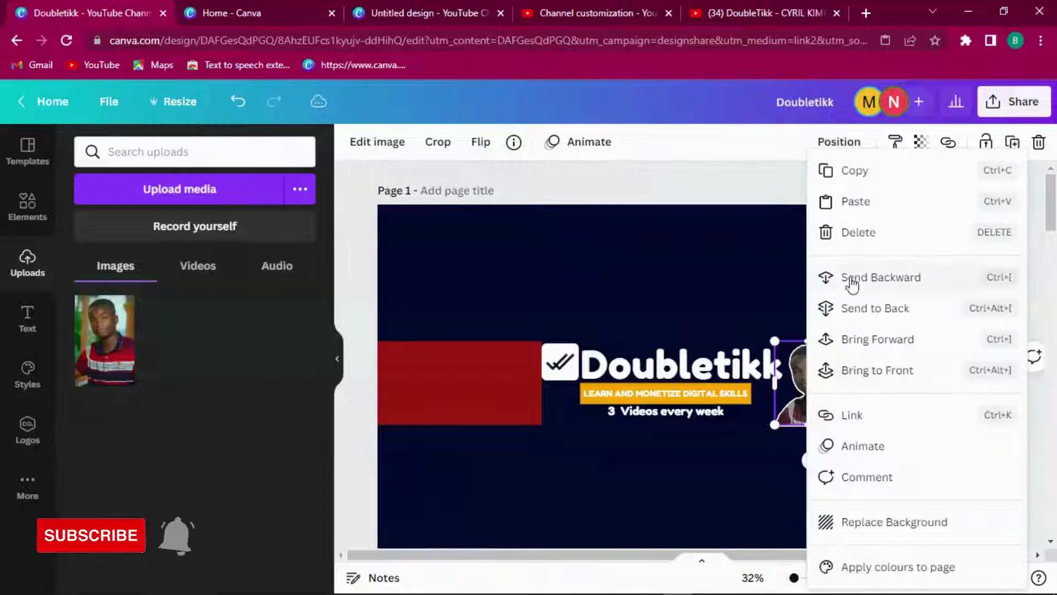
left_click(859, 202)
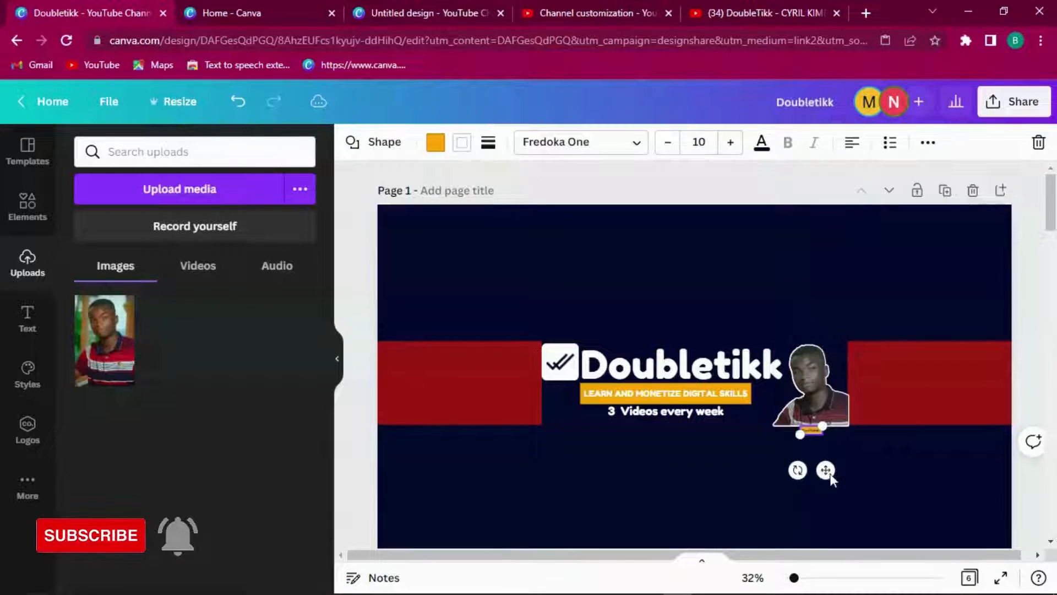
mouse_move(827, 471)
left_mouse_down()
mouse_move(801, 460)
mouse_move(808, 466)
left_mouse_up()
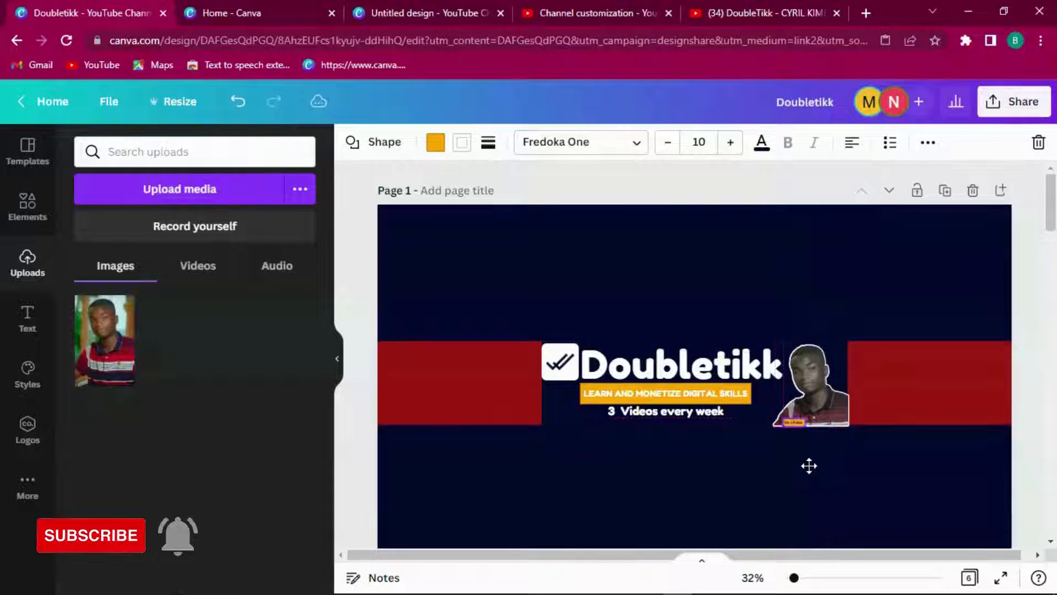
left_click(883, 451)
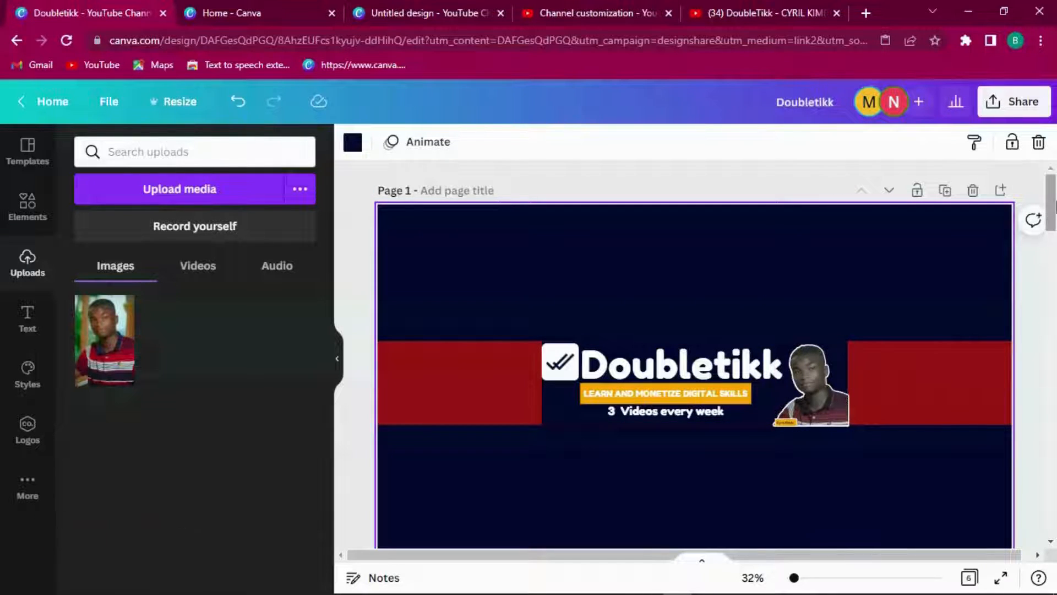
Step: Look up the curve line graphic behind page 3's yellow arc, then return to page 1
left_click_drag(1051, 212, 1044, 341)
left_click(466, 425)
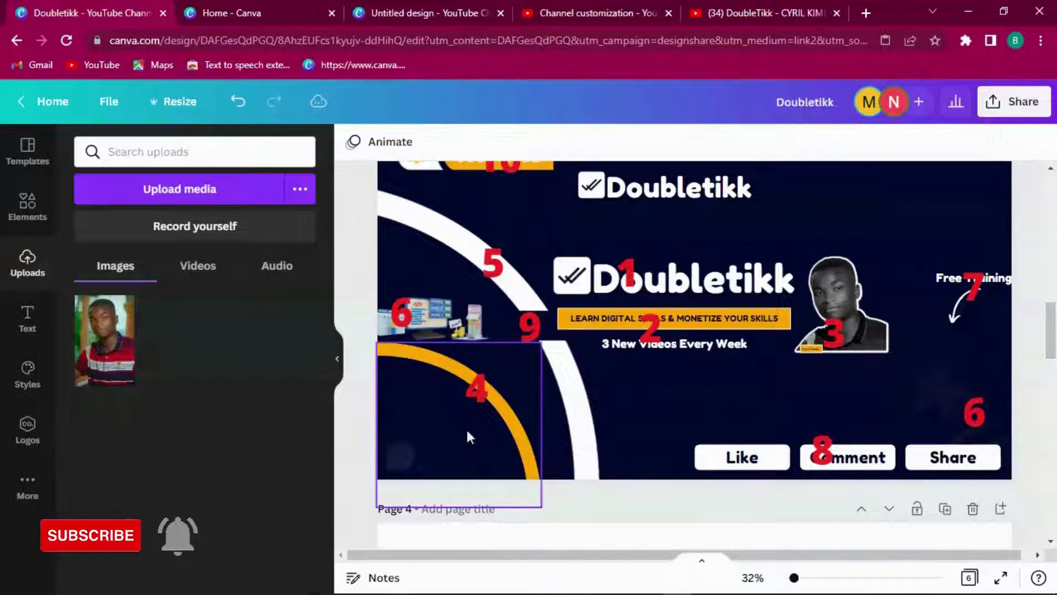
left_click(353, 142)
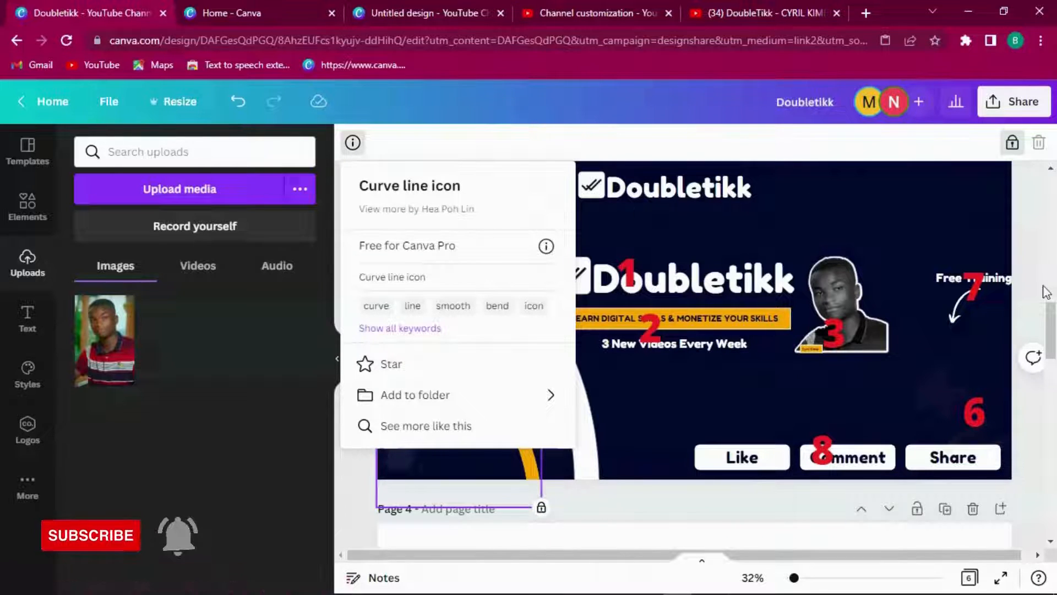
left_click_drag(1050, 331, 1051, 205)
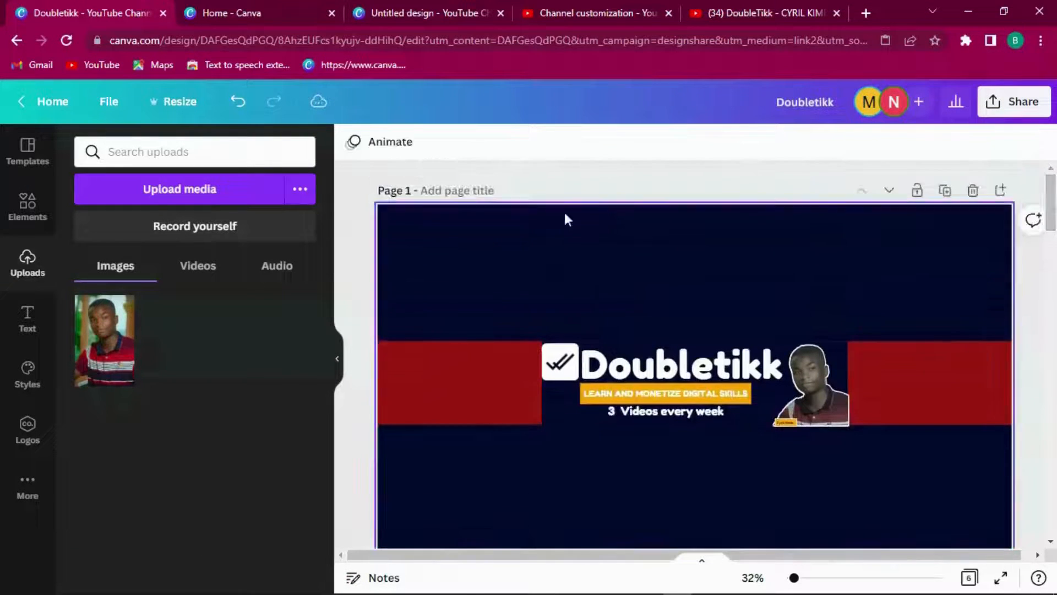
left_click(385, 276)
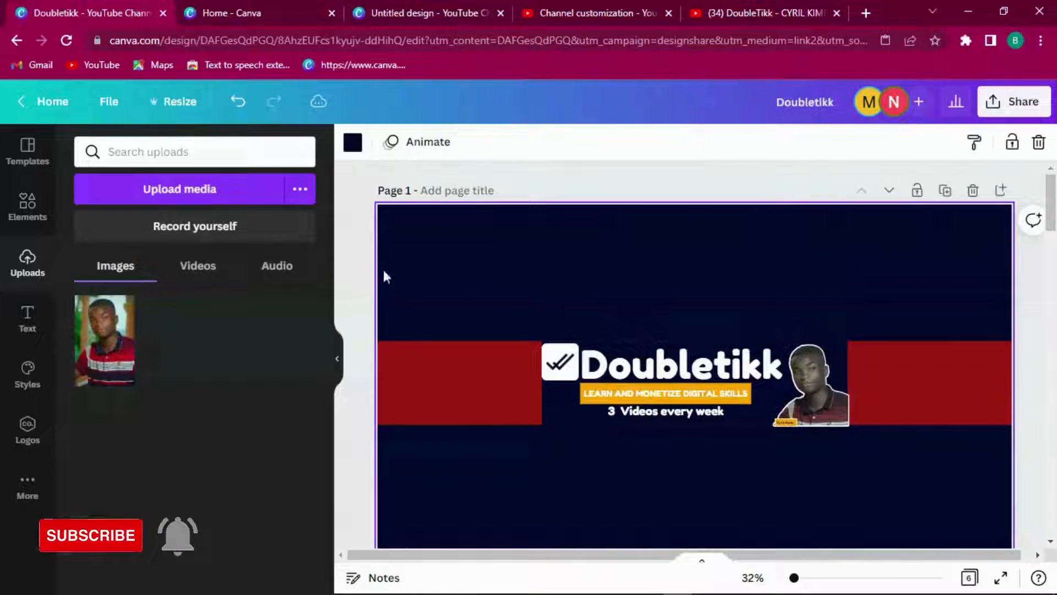
Step: Search elements for 'curve line' and add the curved arc graphic to the banner
left_click(33, 214)
left_click(104, 150)
type("curve")
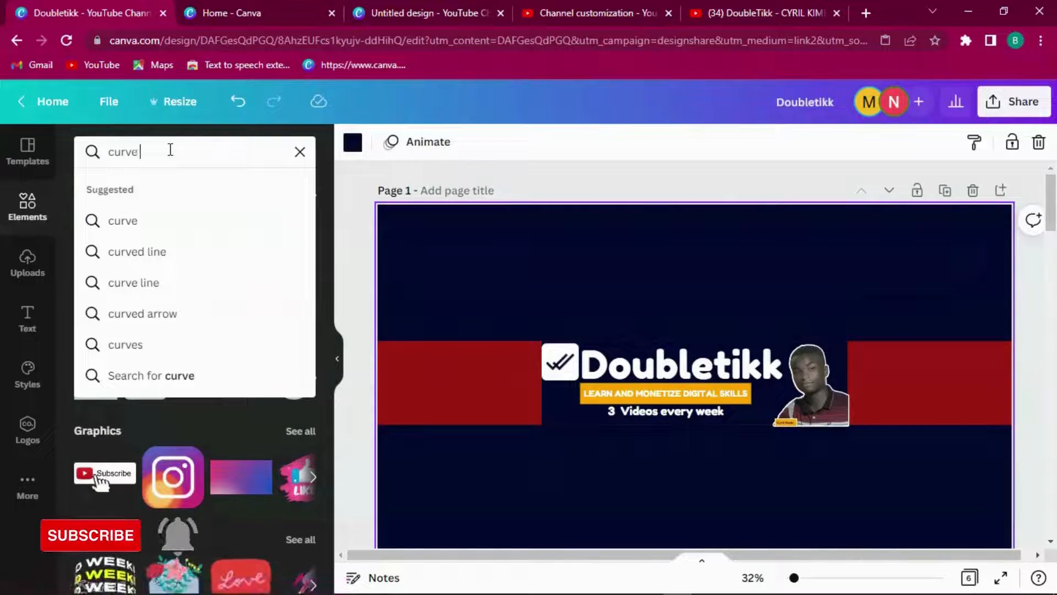
type(" line")
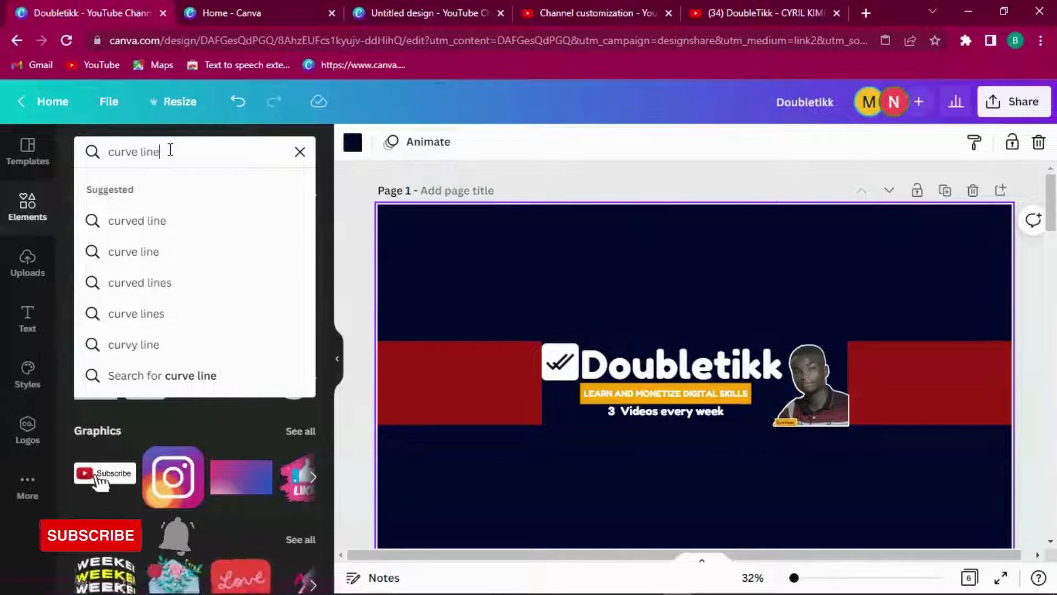
key("Return")
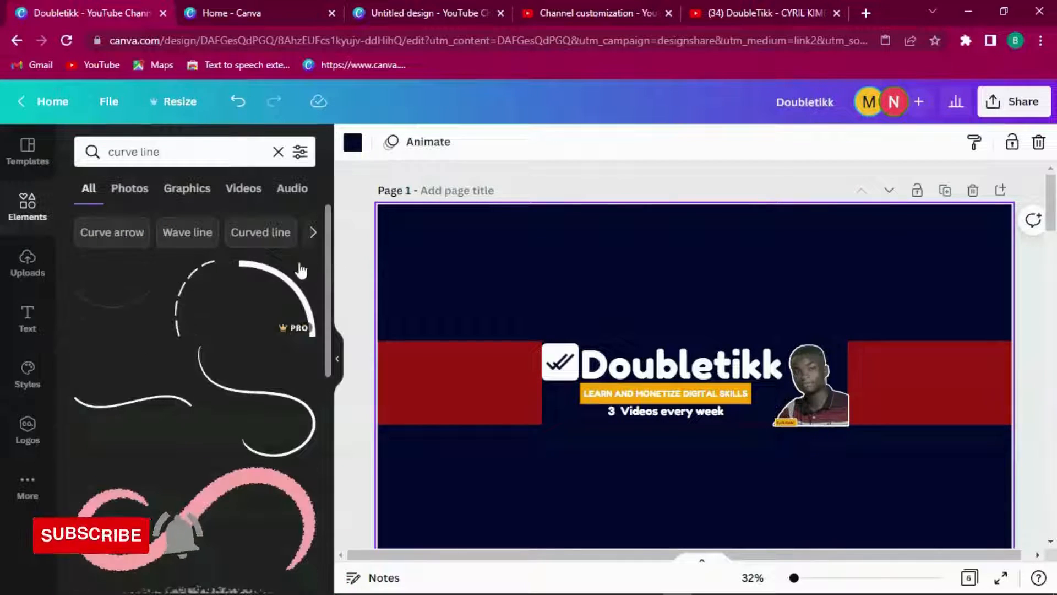
left_click(272, 279)
Step: Shrink the arc and position it over the left red band
left_click_drag(748, 330, 536, 398)
left_click_drag(1054, 217, 1054, 229)
left_click_drag(521, 243, 576, 232)
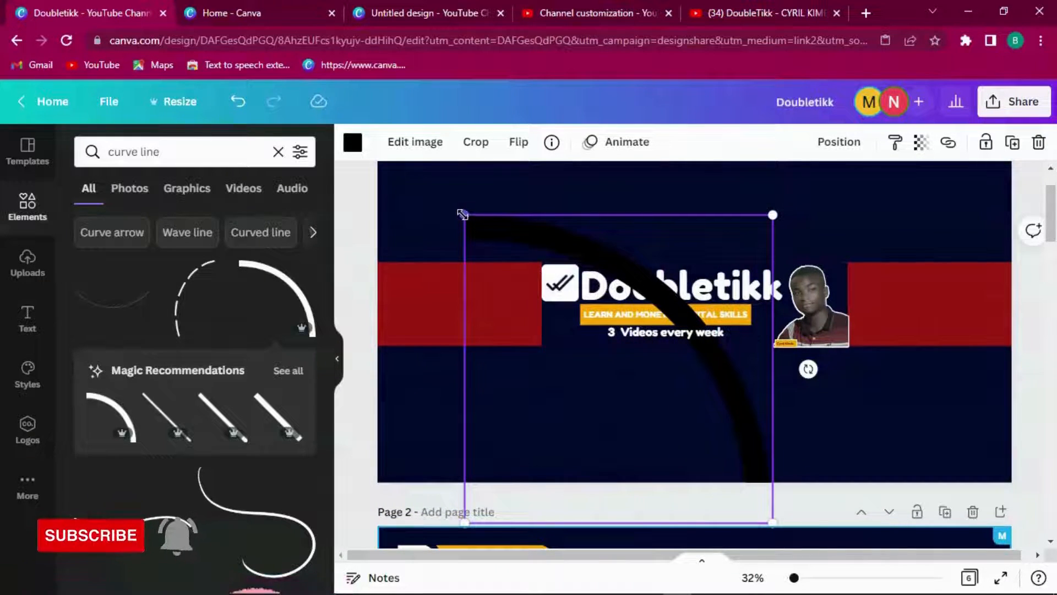
left_click_drag(464, 214, 549, 288)
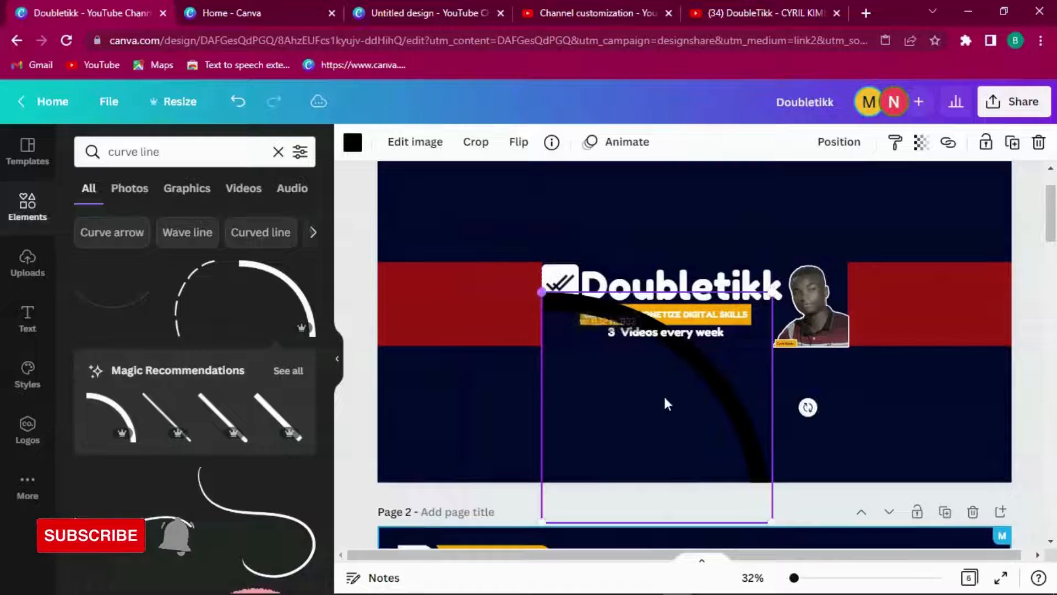
left_click_drag(712, 401, 519, 361)
left_click_drag(579, 251, 511, 320)
left_click_drag(451, 368, 484, 394)
left_click_drag(540, 506, 515, 482)
left_click(561, 434)
left_click(484, 367)
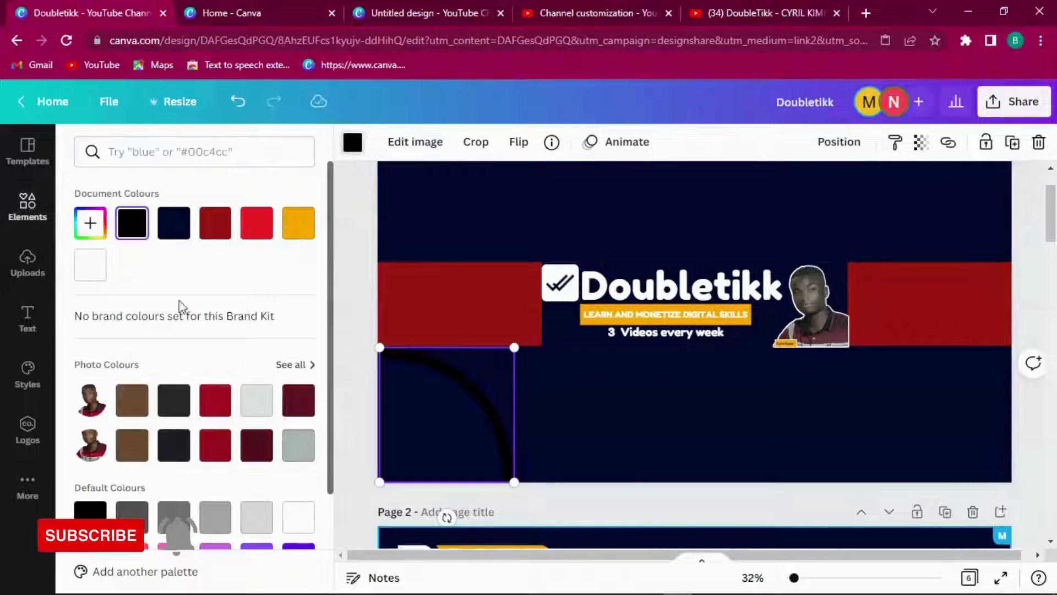
Step: Make the curve white, then duplicate it, enlarge the copy and move it to the left edge
left_click(87, 274)
left_click(566, 342)
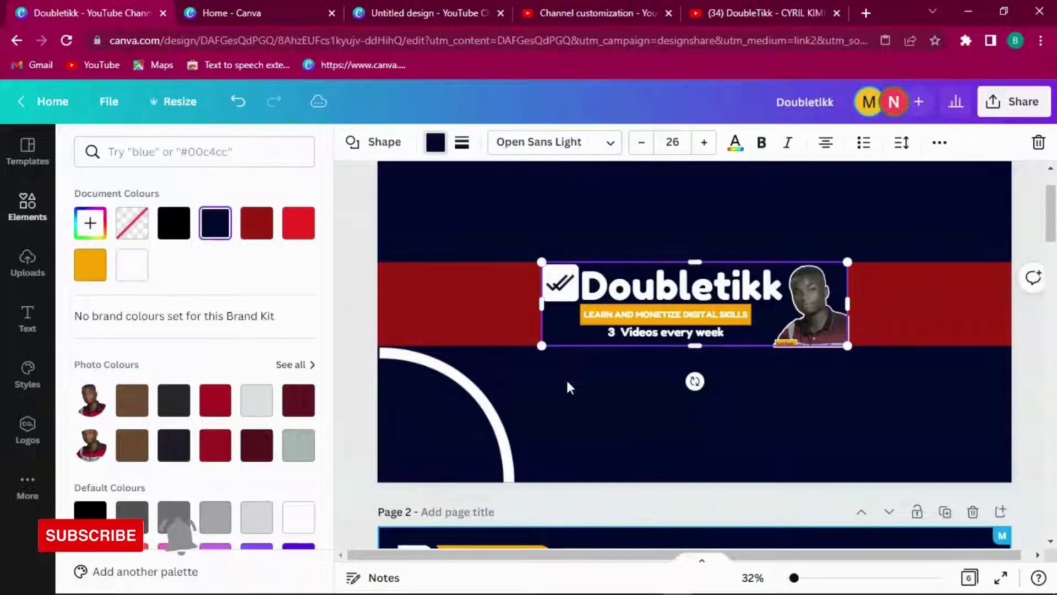
left_click(483, 399)
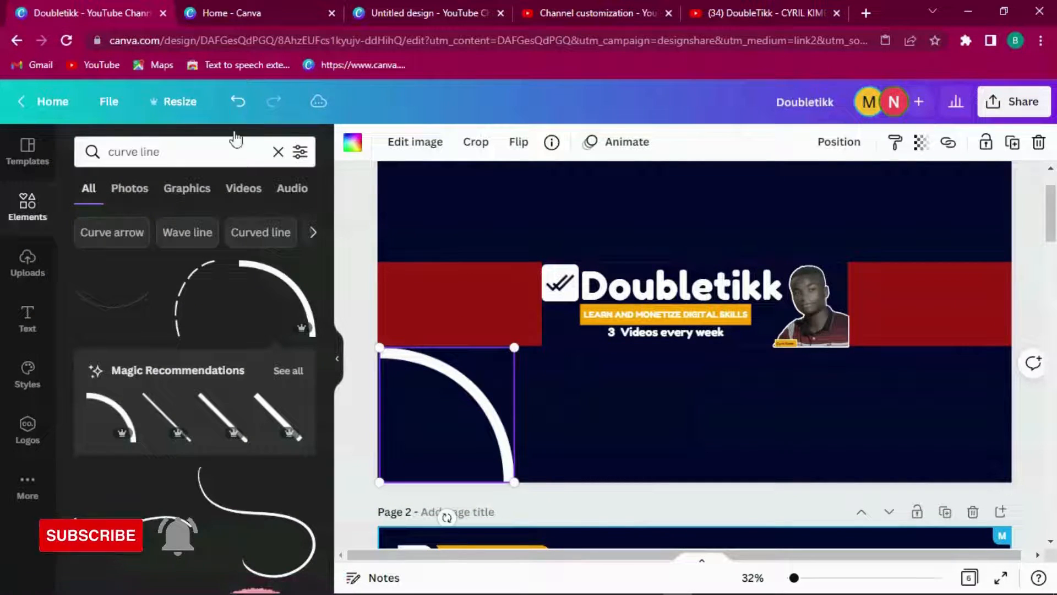
left_click(1022, 147)
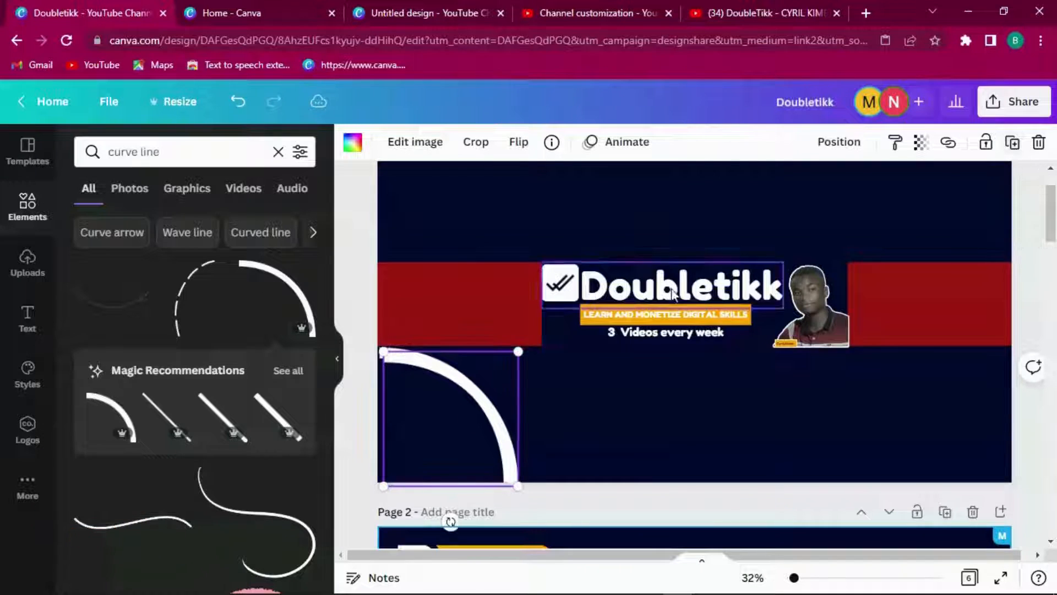
left_click_drag(488, 370, 672, 193)
left_click_drag(654, 383, 604, 439)
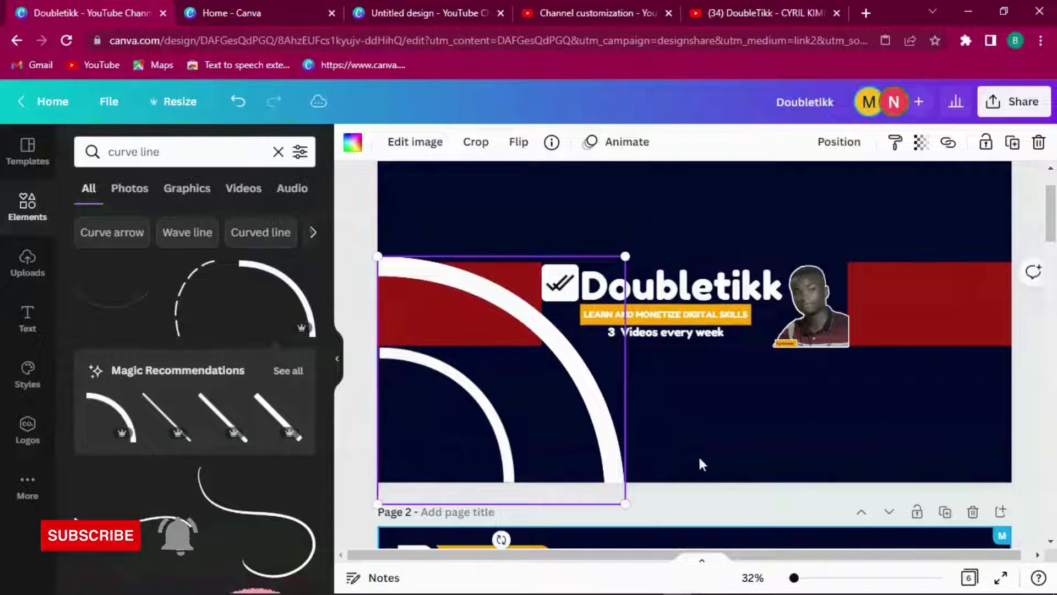
left_click(753, 468)
Step: Send the large white curve backward, then to the back behind all other elements
scroll(1055, 275, "down", 5)
left_click_drag(1055, 290, 1055, 278)
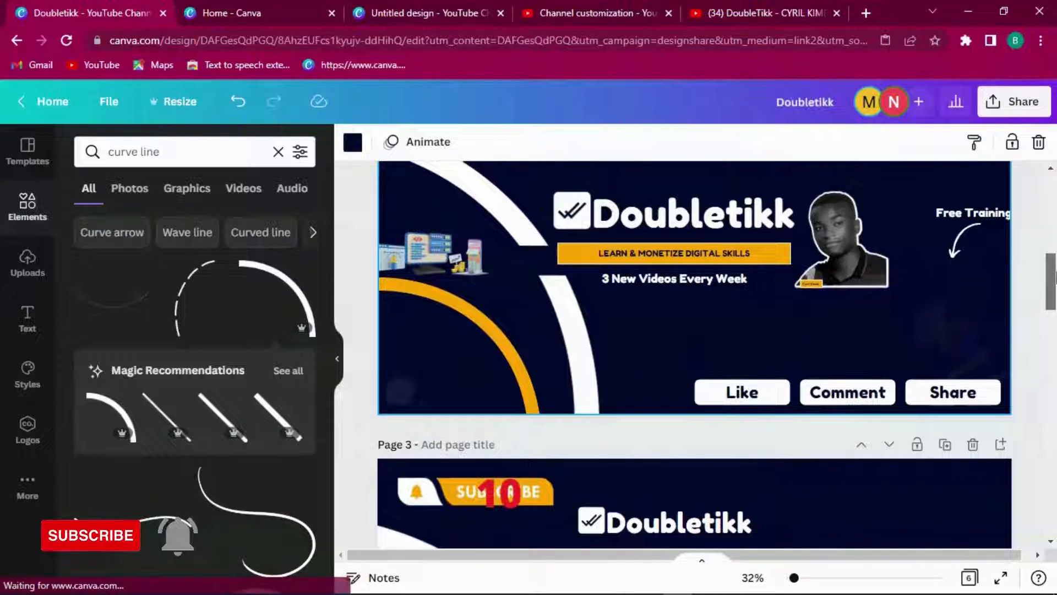
left_click_drag(1054, 278, 1054, 206)
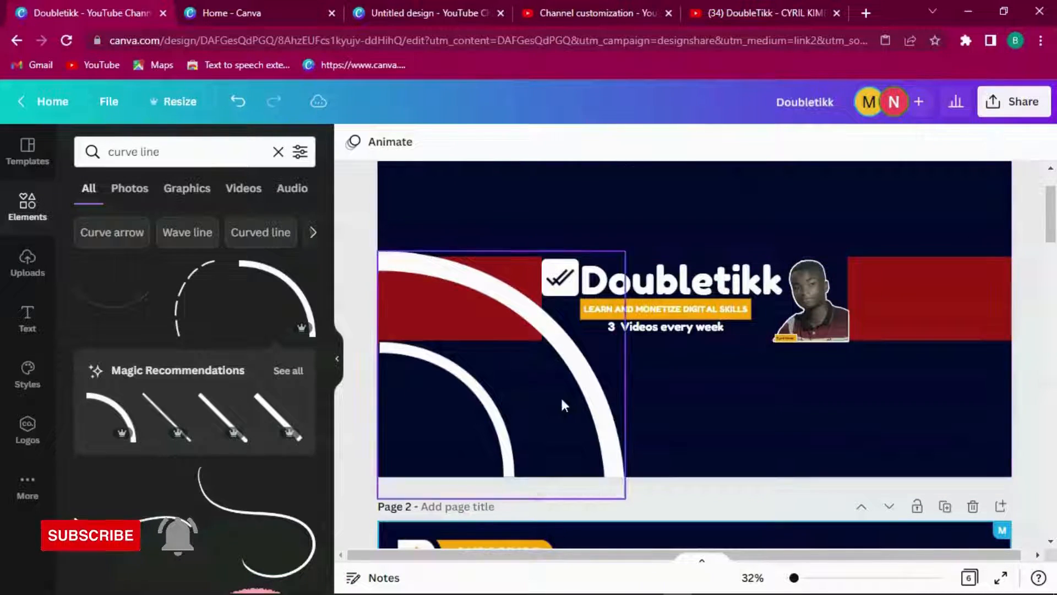
left_click(497, 404)
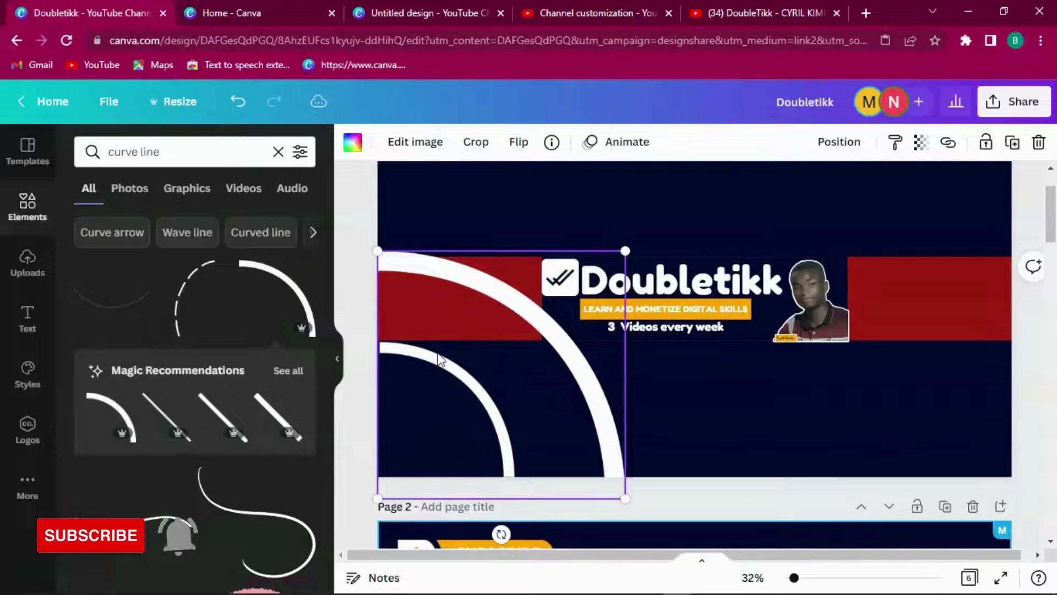
right_click(548, 317)
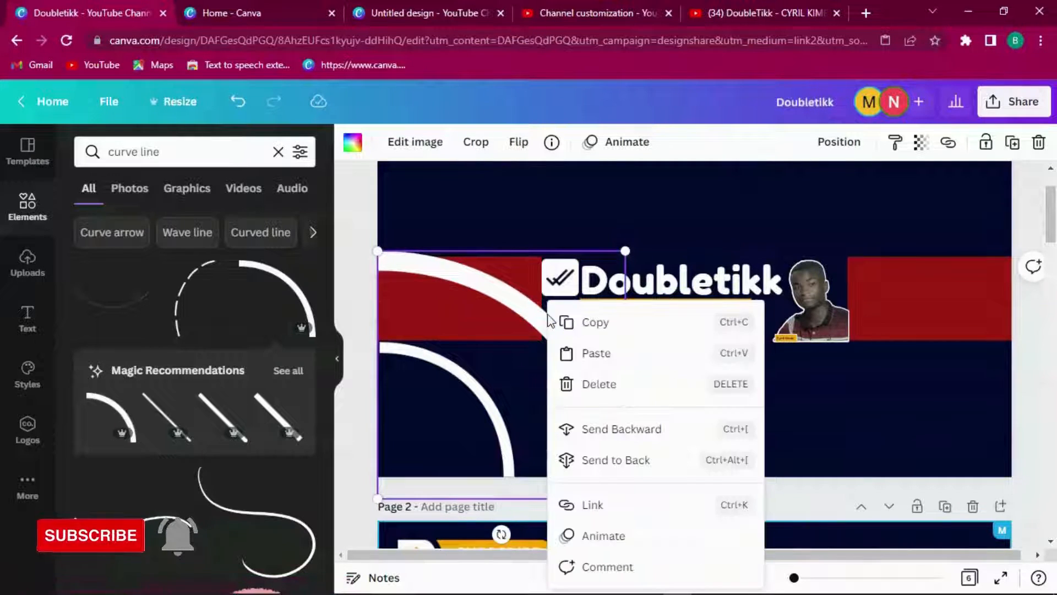
left_click(604, 437)
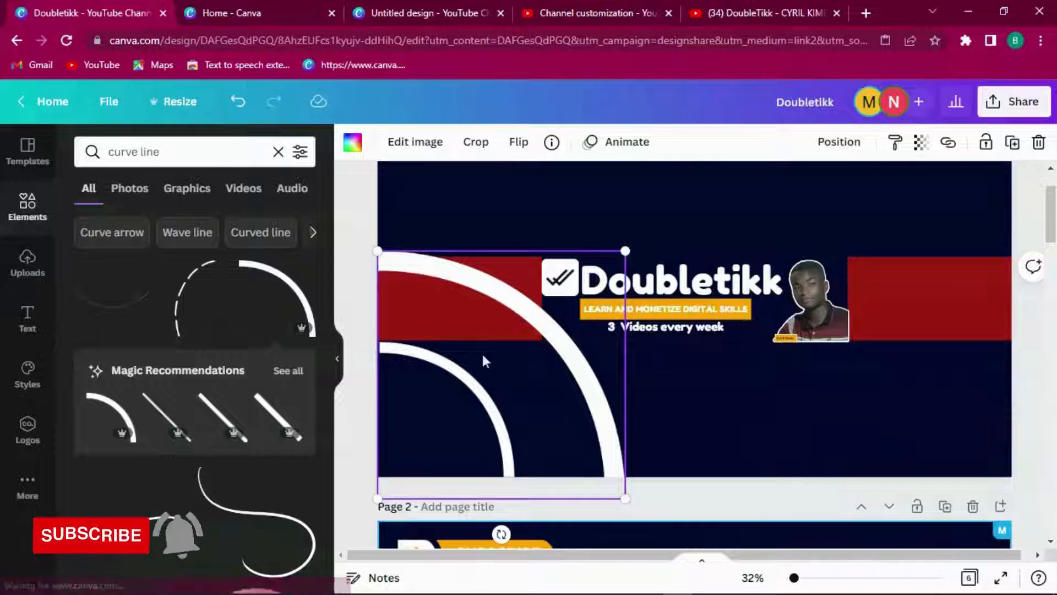
right_click(500, 301)
left_click(529, 396)
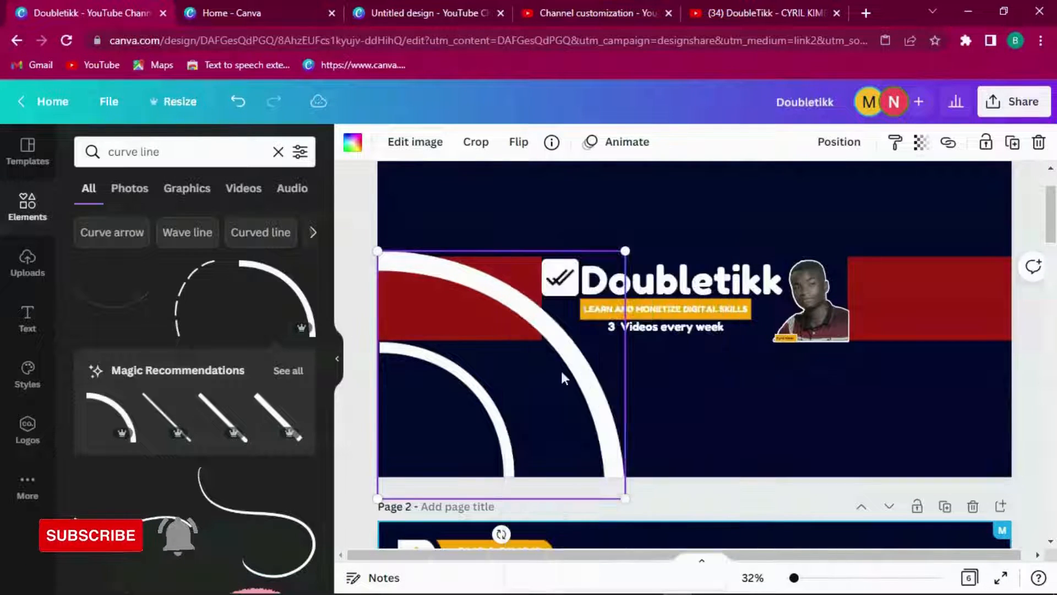
left_click(459, 395)
Step: Recolour the inner curve with the orange document colour, leaving the outer arc white
left_click(353, 142)
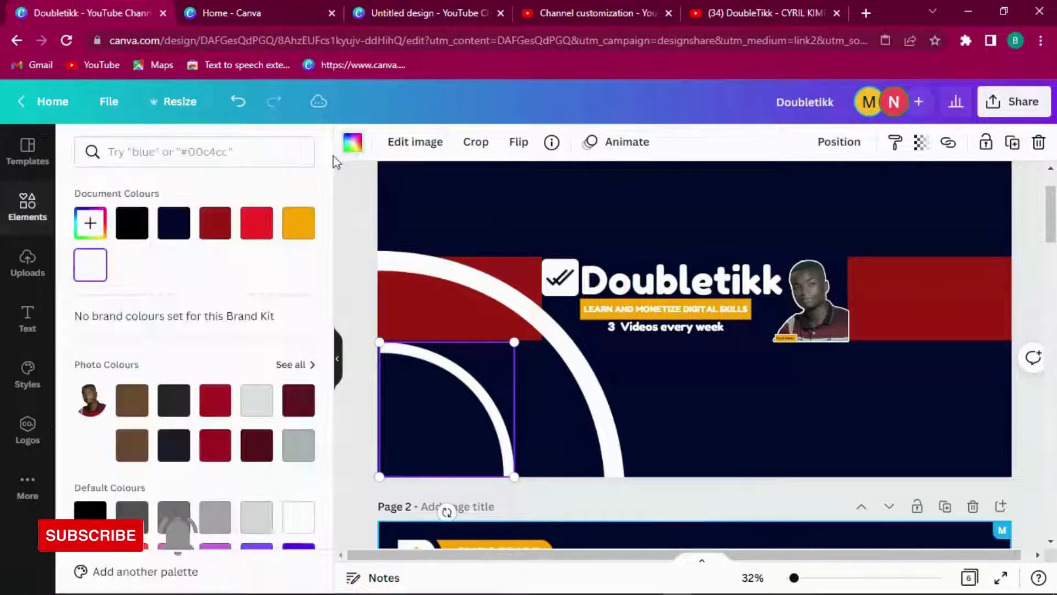
left_click(311, 236)
left_click(469, 275)
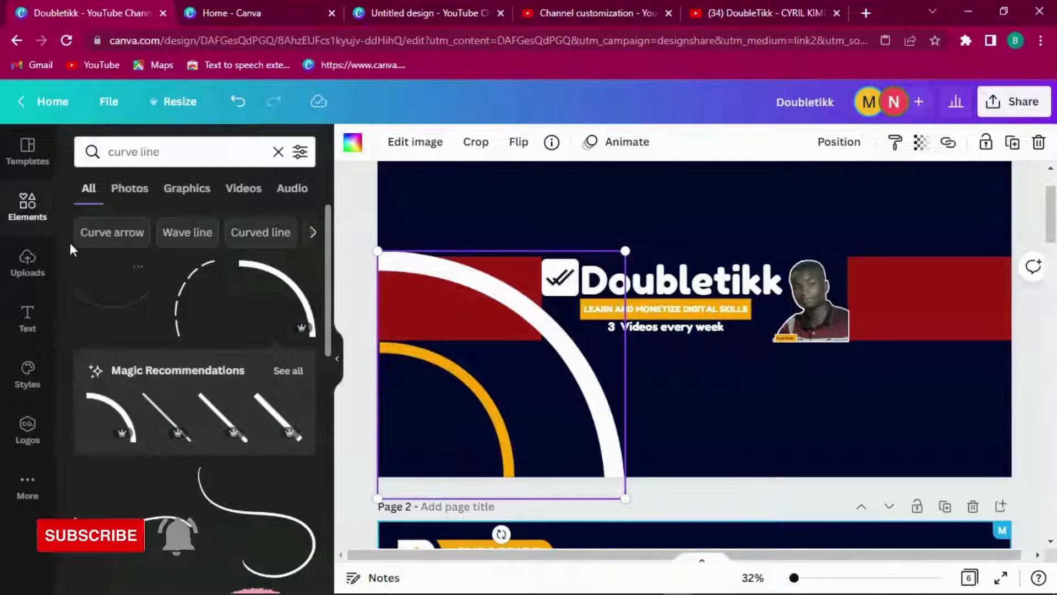
Step: Scroll to the page 3 reference to inspect its 3D icon group, then return to page 1
left_click_drag(1052, 239, 1051, 338)
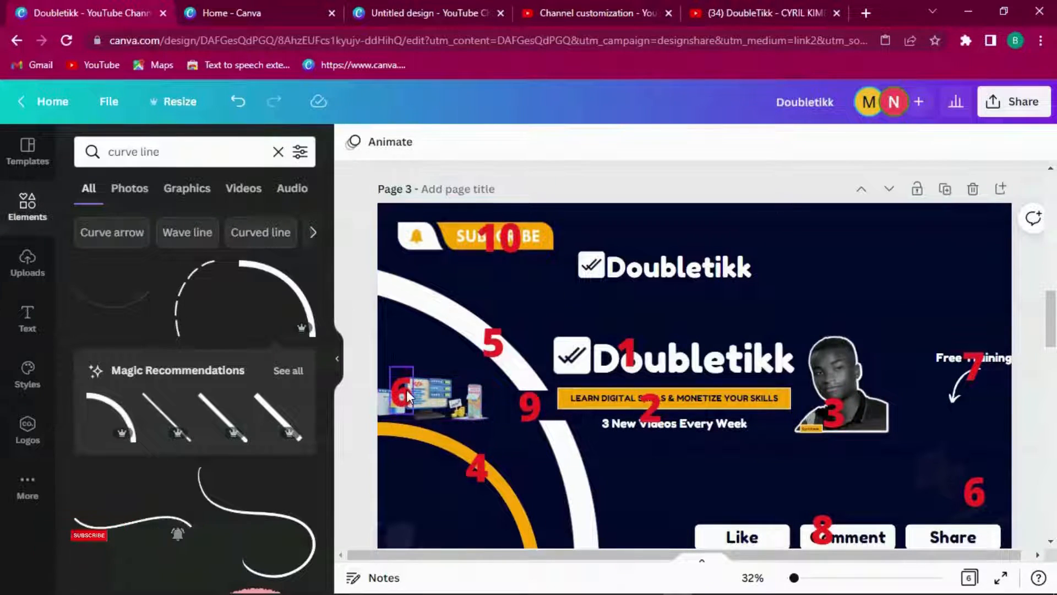
left_click(471, 414)
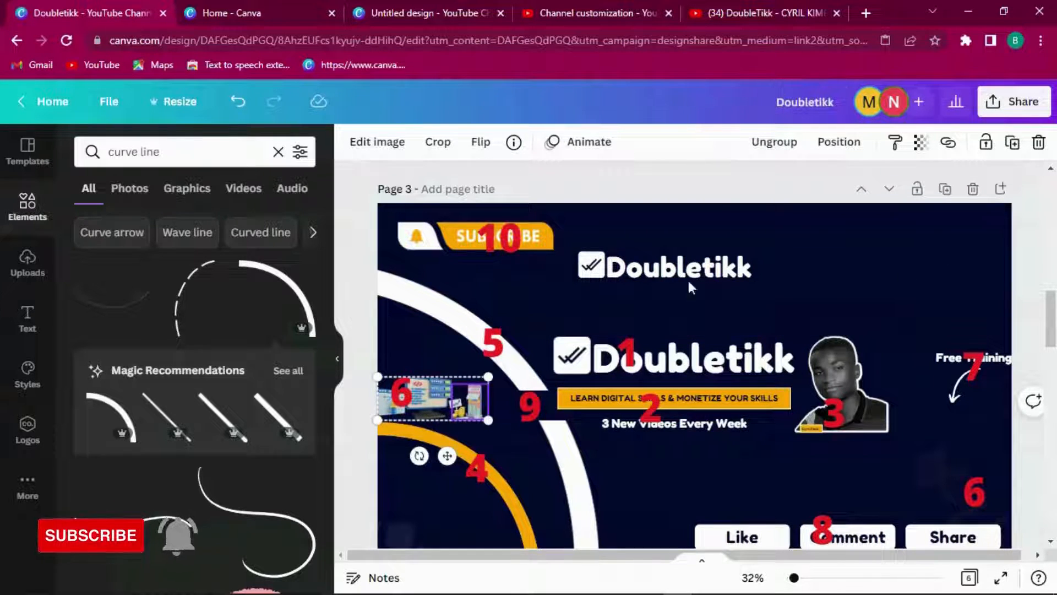
left_click_drag(1052, 323, 1053, 182)
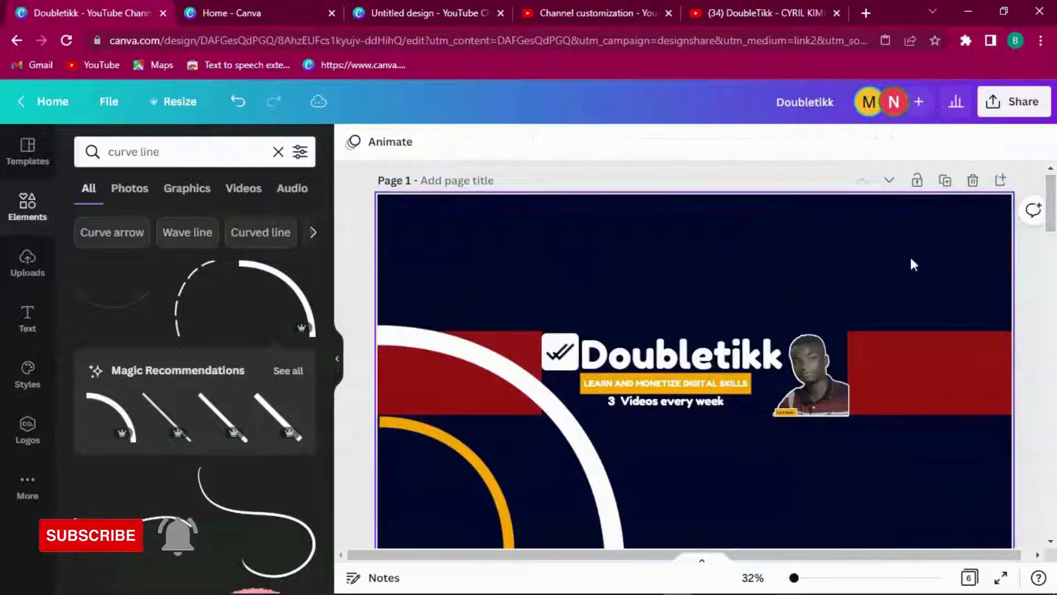
Step: Search the Elements library for '3d icon' and browse the results
left_click(477, 381)
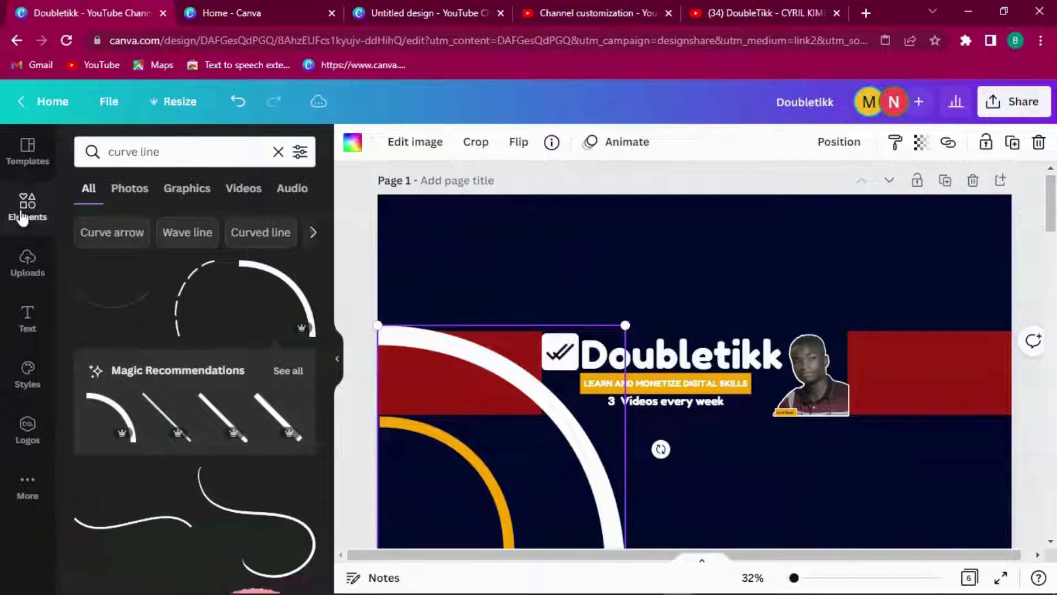
left_click(24, 191)
left_click(229, 152)
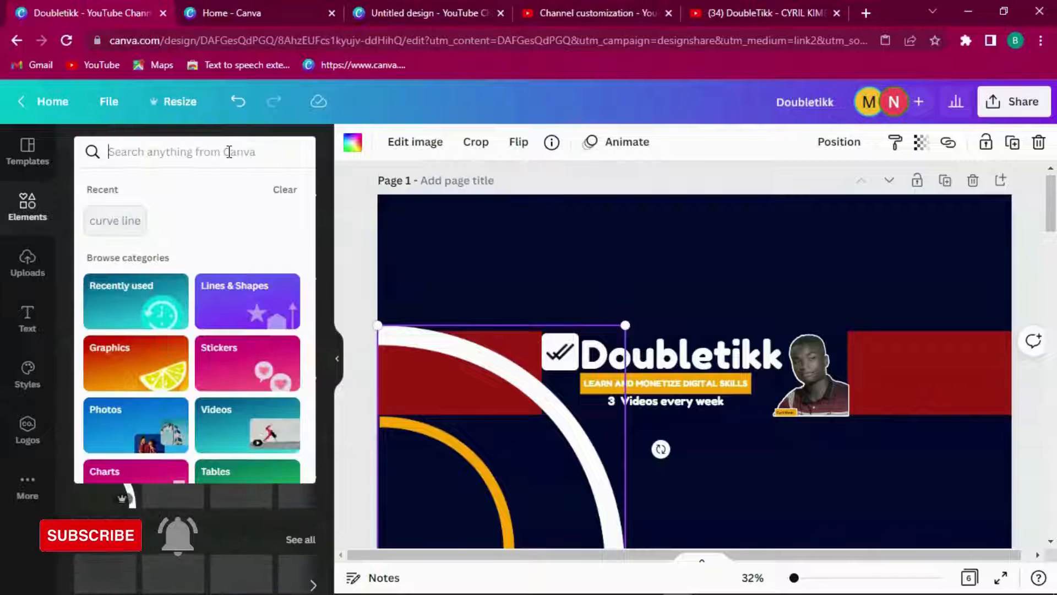
type("3d")
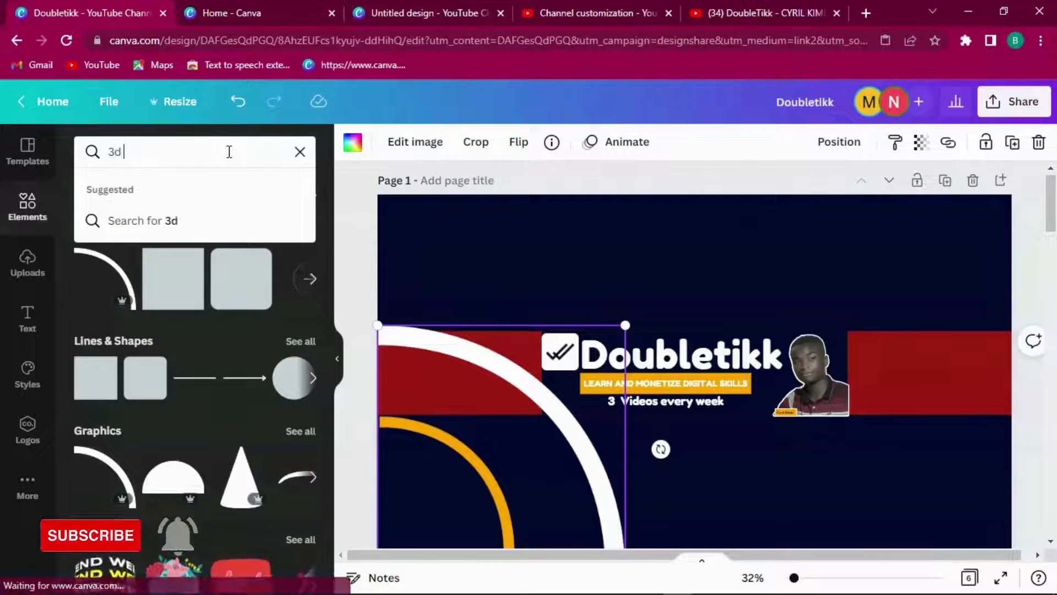
type(" icons")
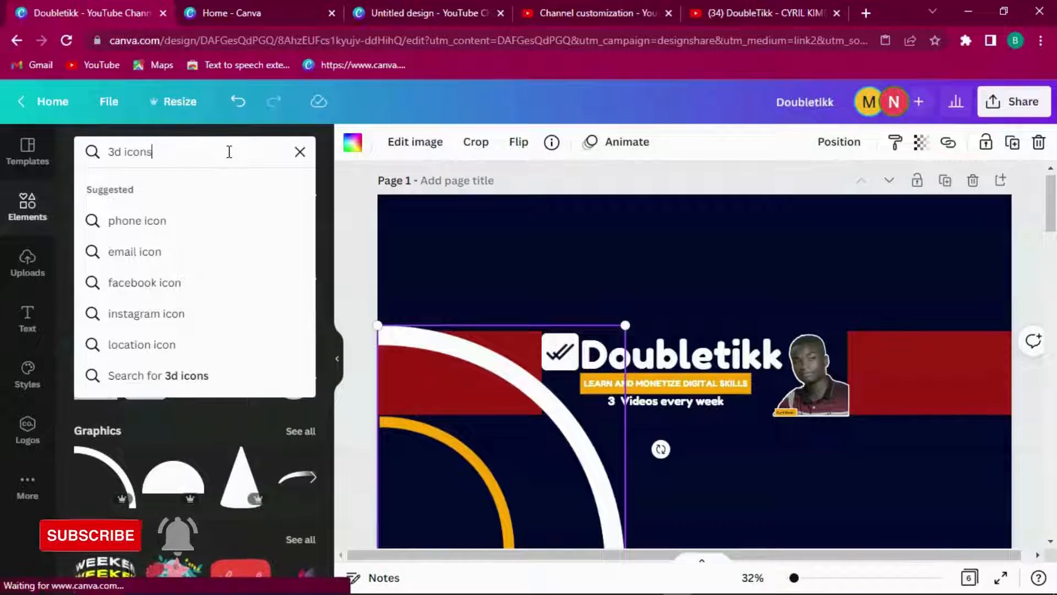
key("Return")
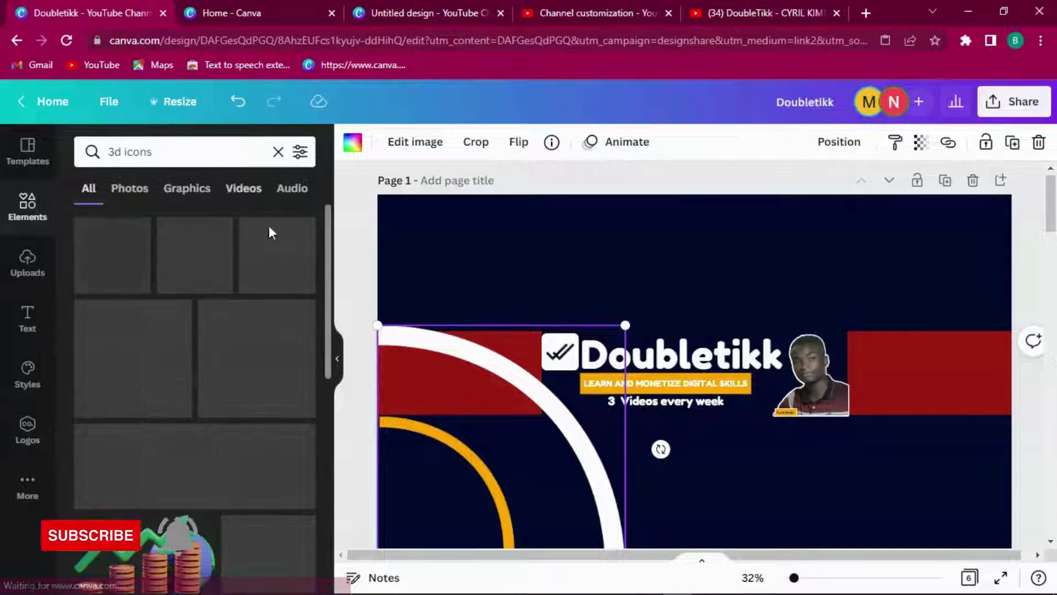
left_click_drag(326, 232, 341, 390)
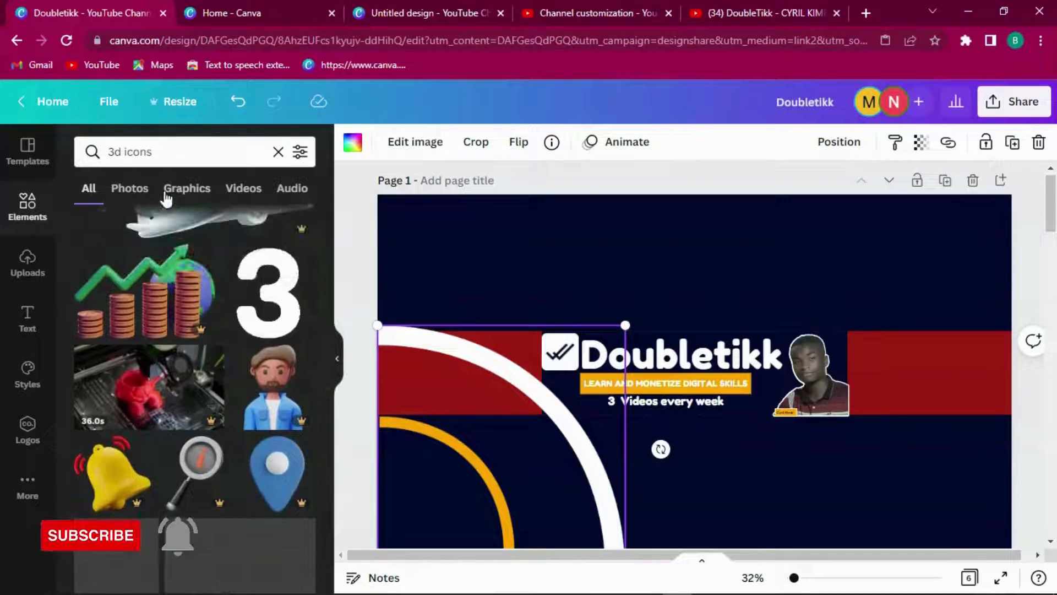
Step: Add the 3D computer graphic from a 'web dev 3d' search, shrink it, and place it on the left red stripe
left_click(103, 150)
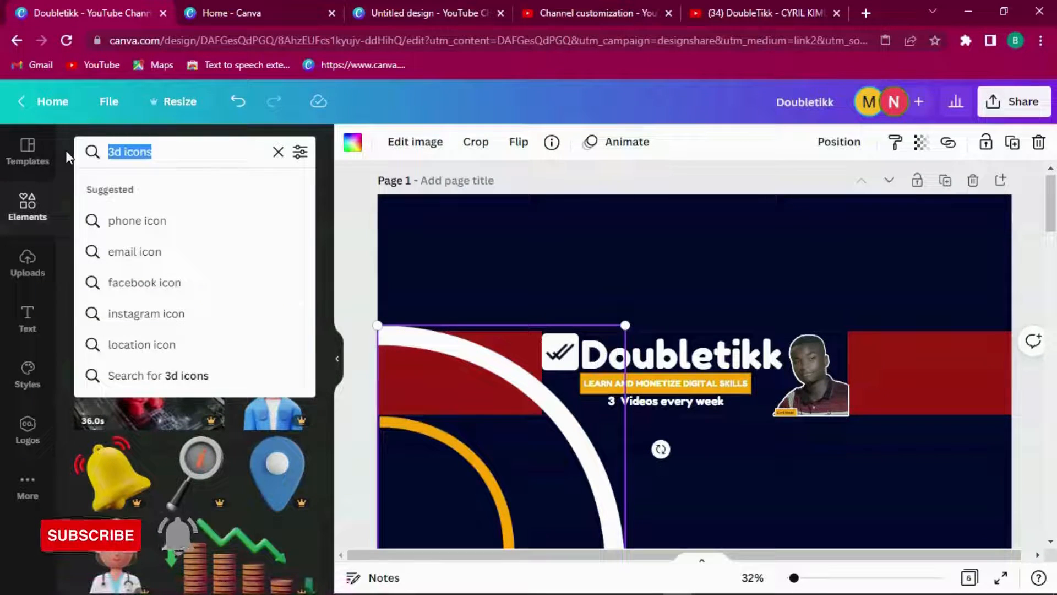
type("we")
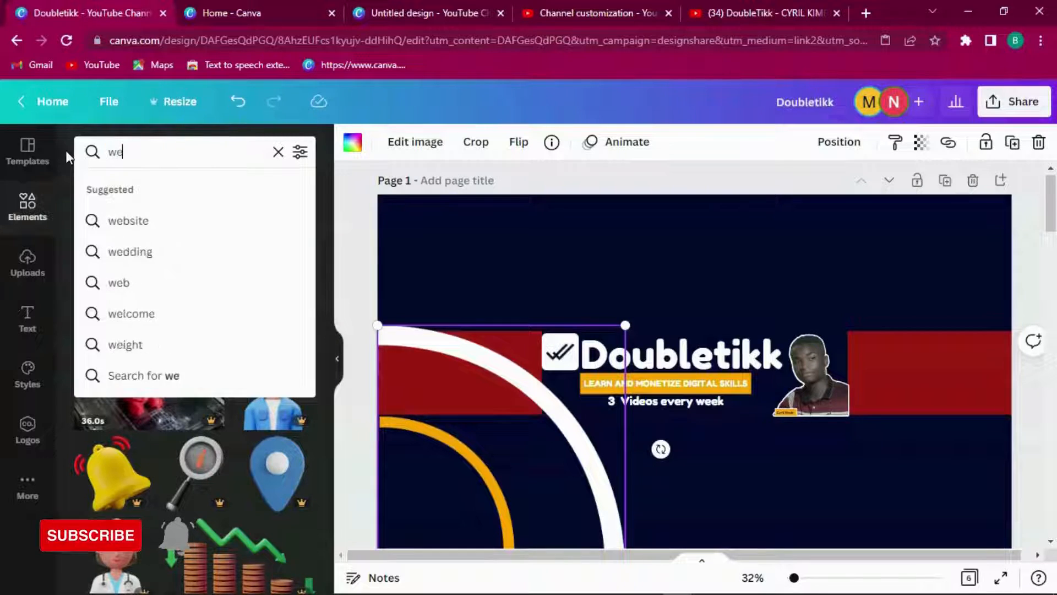
type("b dev 3d")
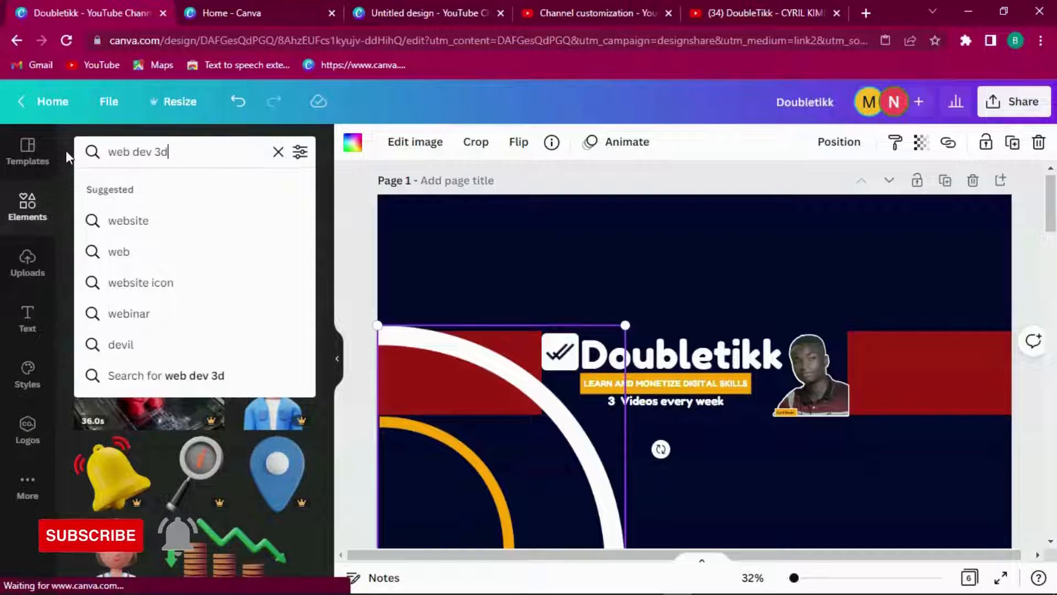
key("Return")
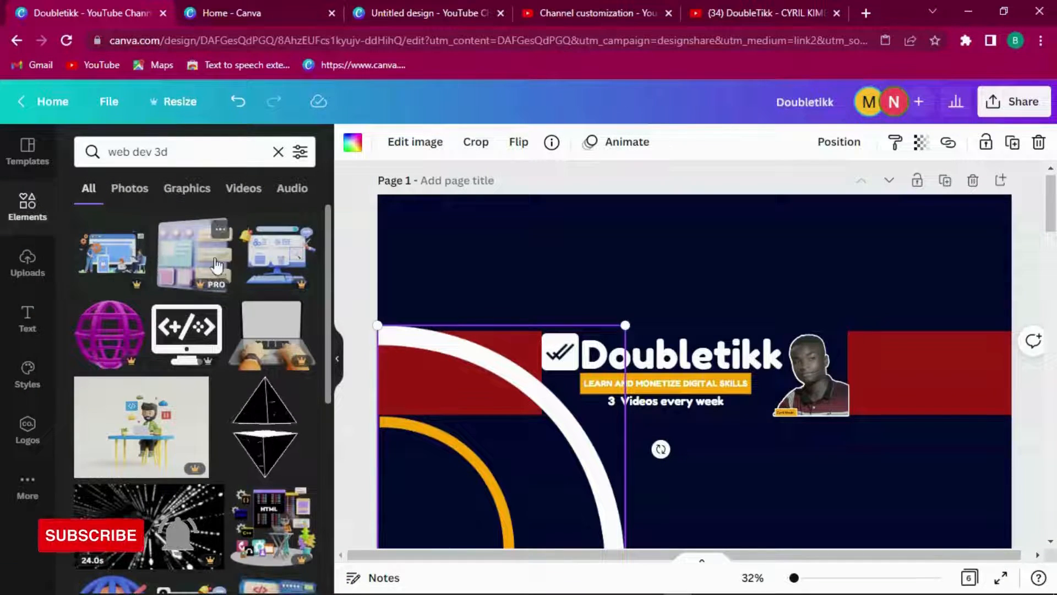
left_click(262, 254)
left_click_drag(884, 232, 561, 472)
left_click_drag(594, 509, 480, 400)
Step: Compare page 1's arcs and computer graphic with the reference page's 3D icon group
left_click(511, 426)
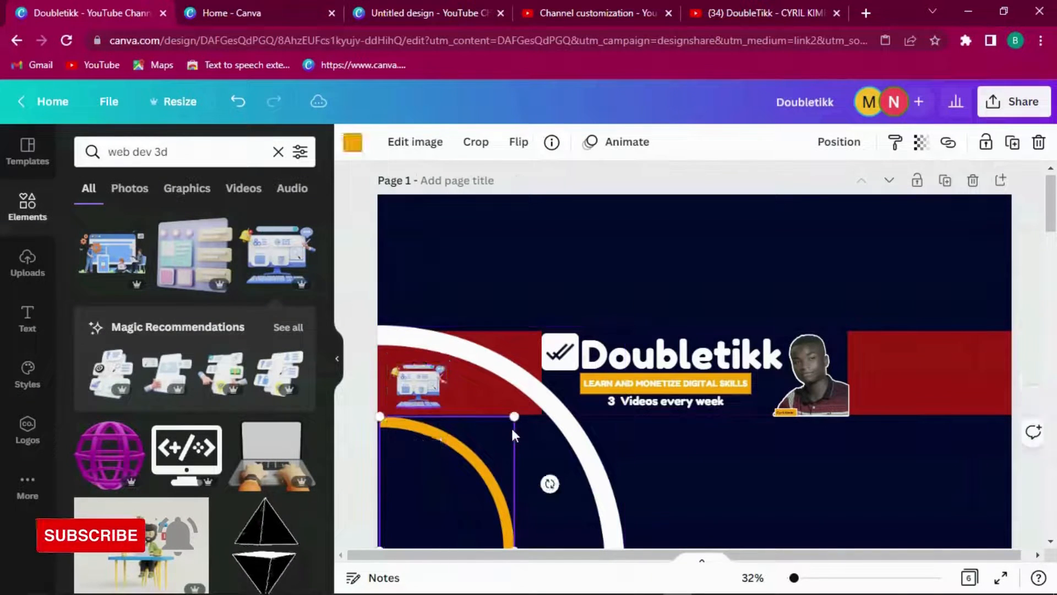
left_click(429, 387)
left_click(479, 395)
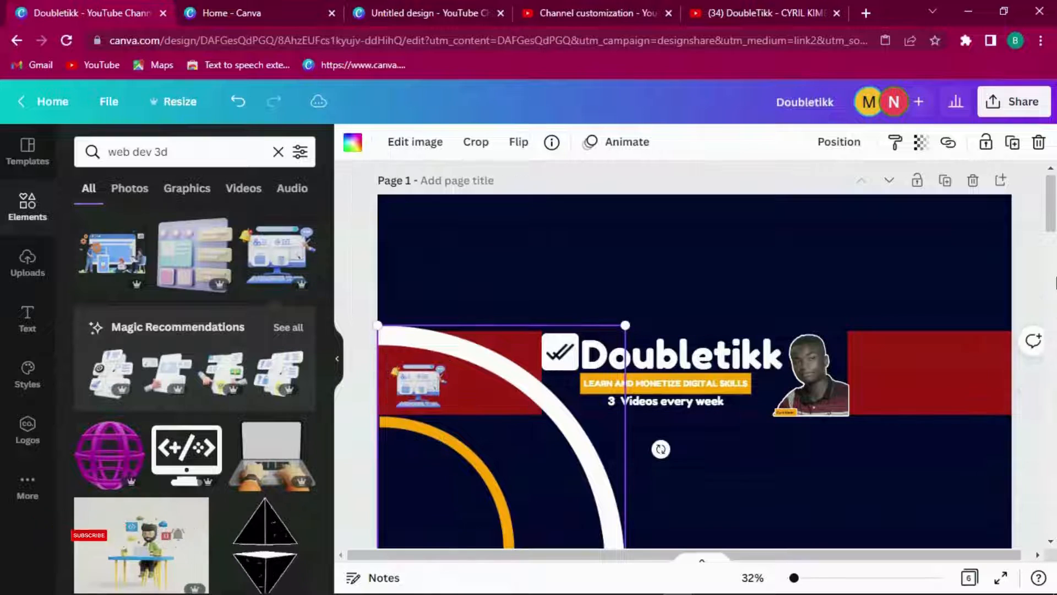
scroll(1053, 219, "down", 7)
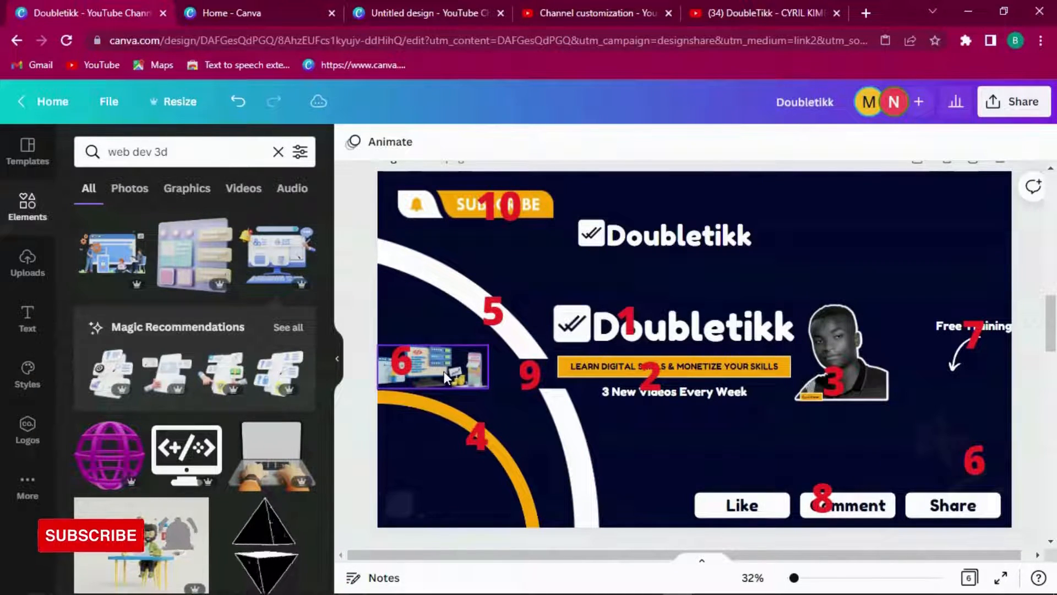
left_click(471, 375)
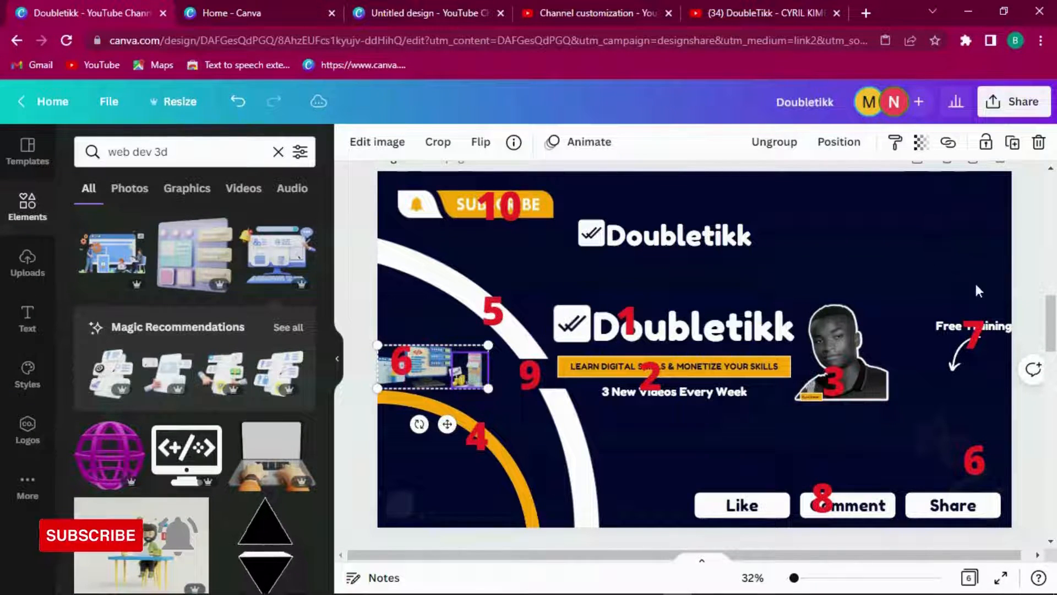
left_click_drag(1050, 321, 1050, 199)
Step: Try a duplicated small computer graphic and a recommended 3D graphic, resizing both on the banner
left_click(588, 332)
left_click(403, 405)
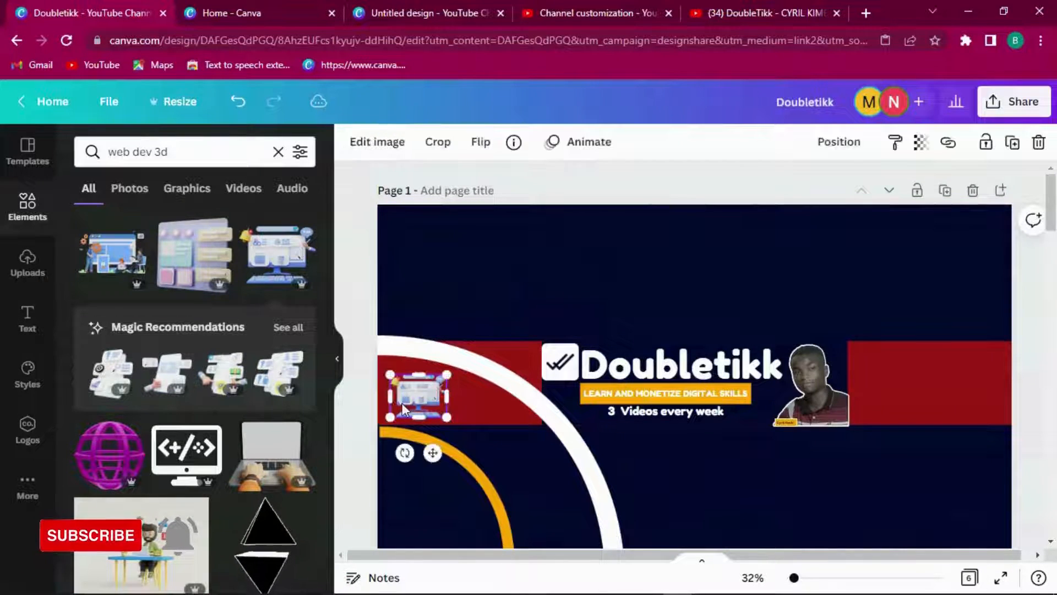
left_click(1010, 143)
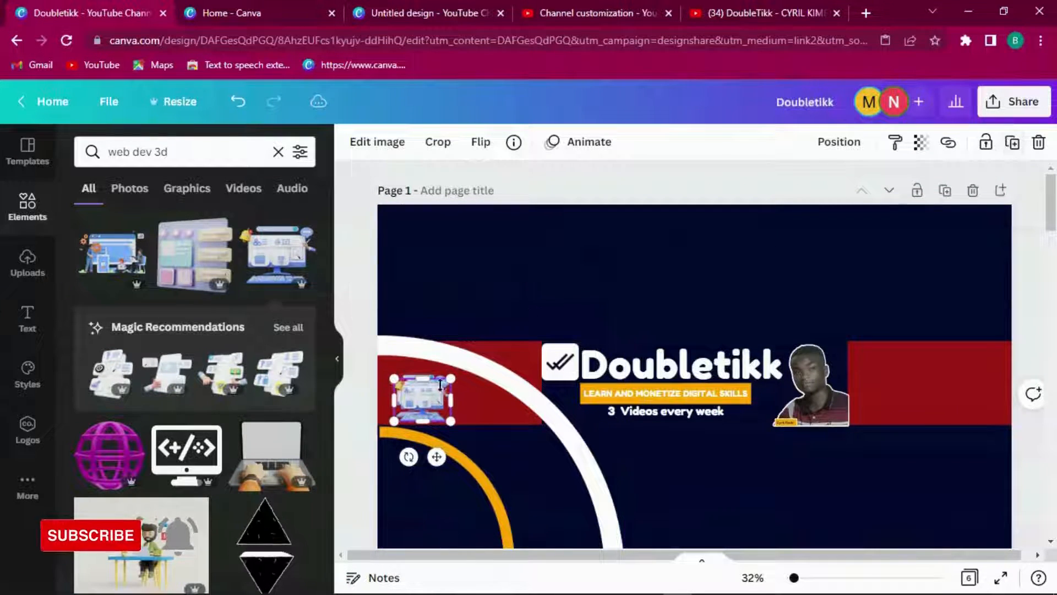
left_click_drag(393, 381, 471, 453)
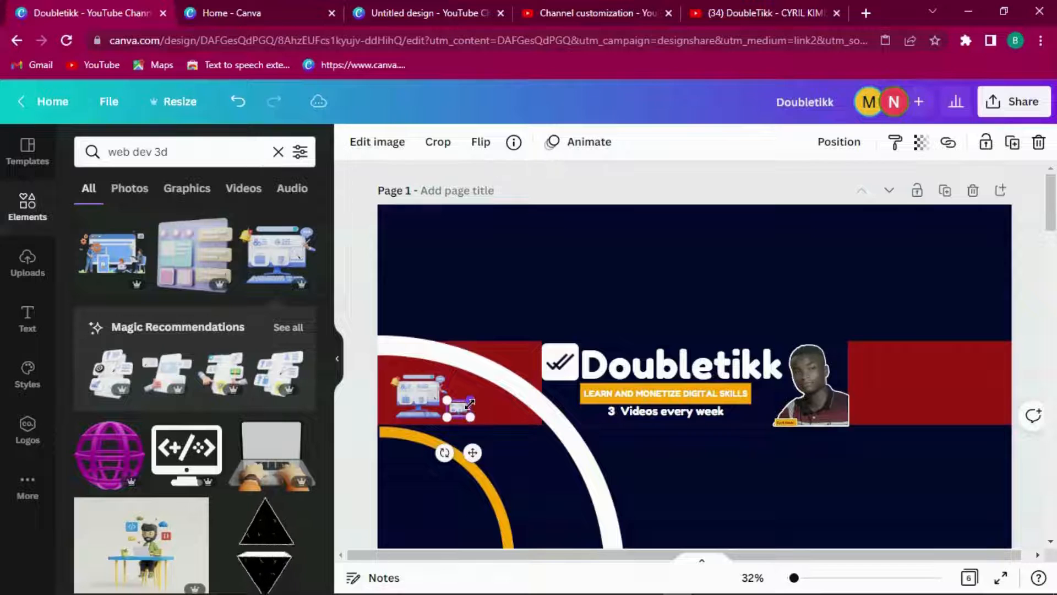
left_click_drag(471, 400, 474, 405)
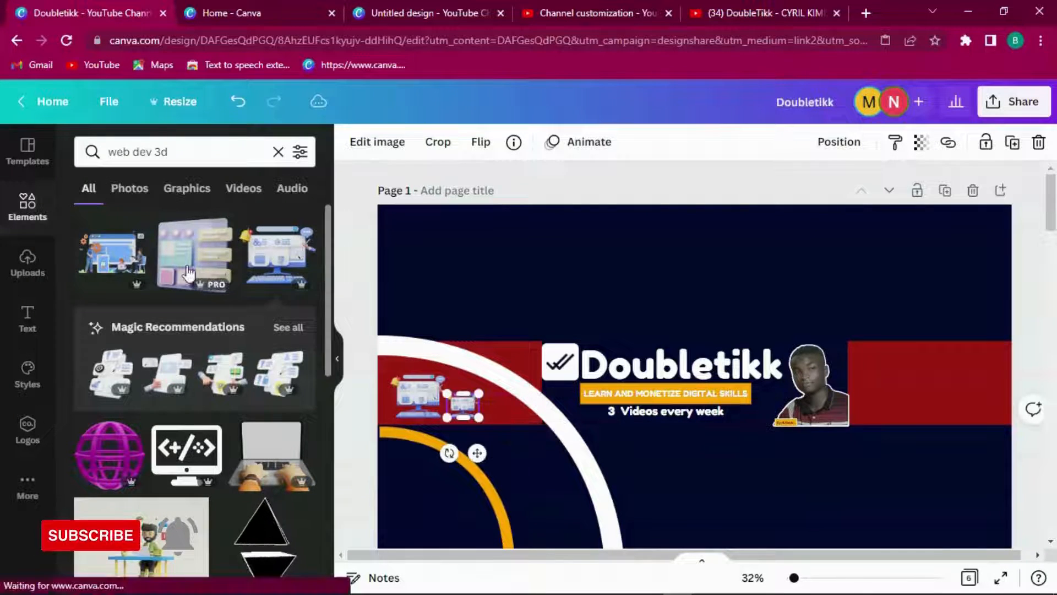
left_click(226, 373)
left_click_drag(861, 240, 557, 424)
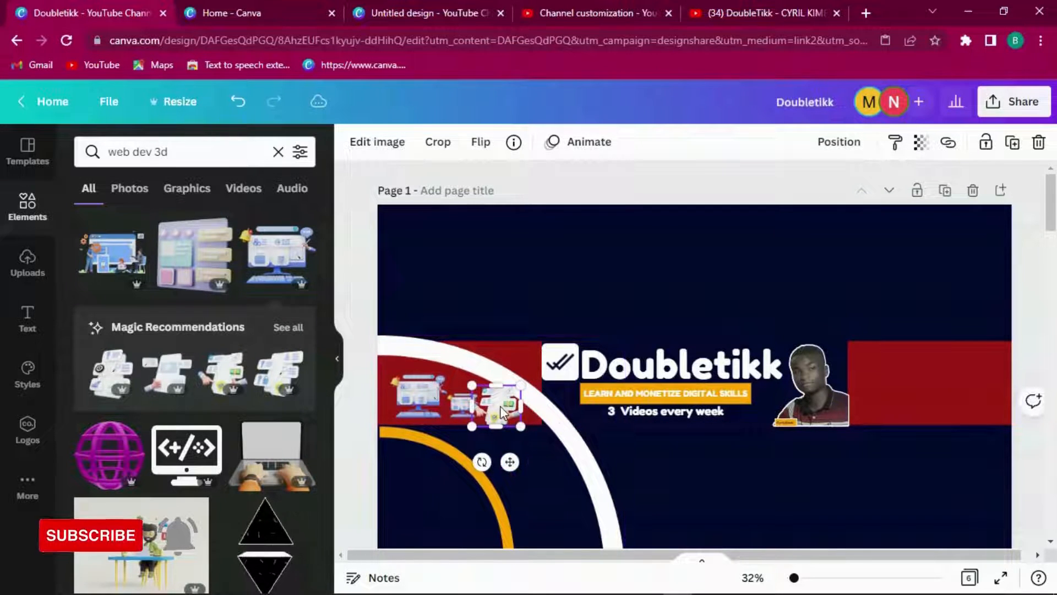
Step: Delete the trial 3D graphics and select the web-dev illustration on page 2
key("Delete")
left_click(419, 398)
key("Delete")
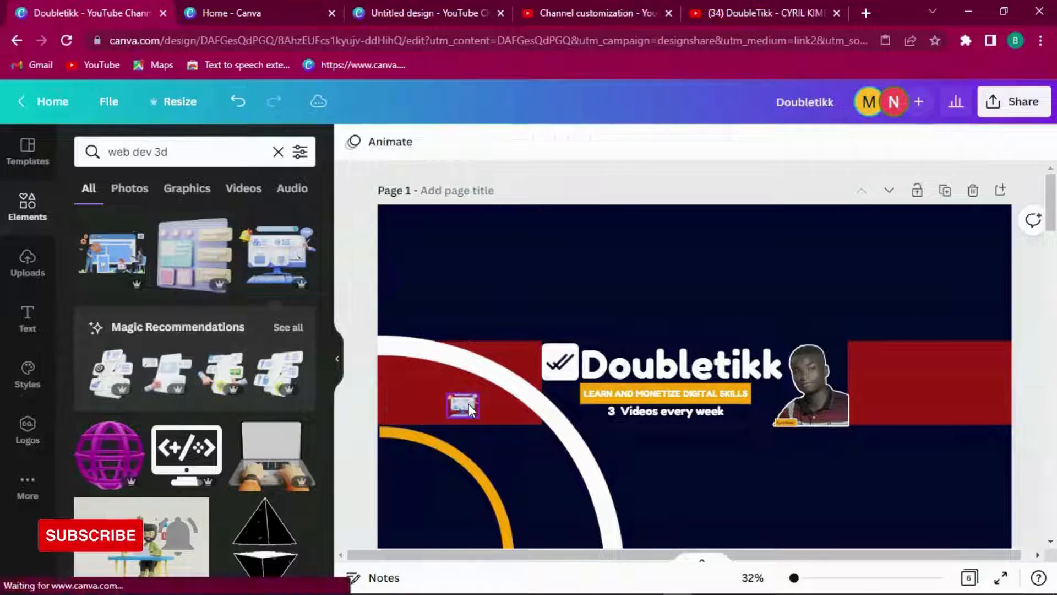
left_click(1052, 284)
scroll(1053, 283, "down", 3)
left_click(441, 252)
Step: Copy page 2's web-dev illustration and paste it onto page 1's left red stripe
right_click(441, 252)
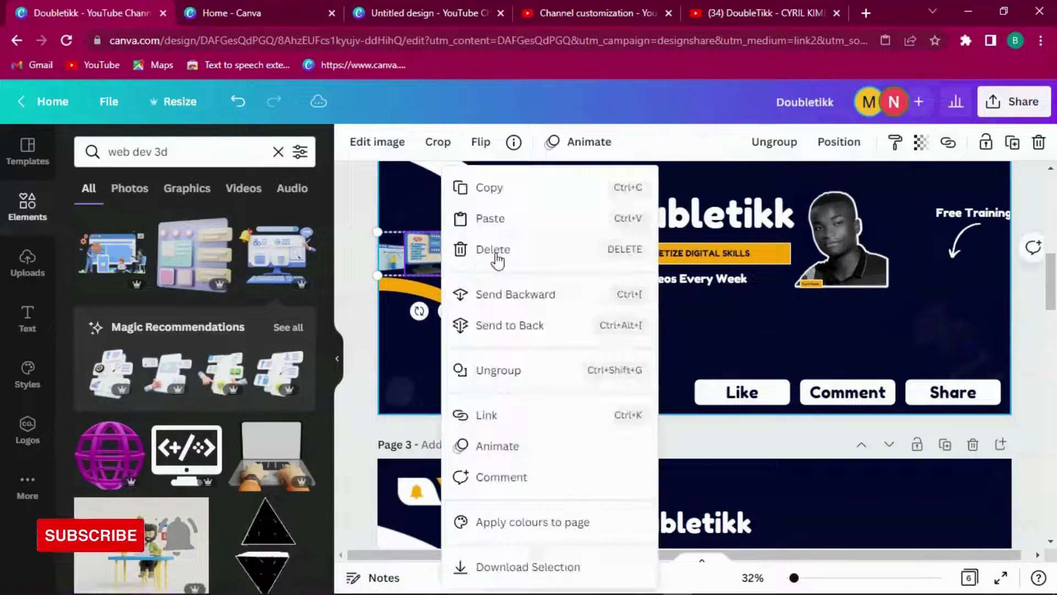
left_click(582, 188)
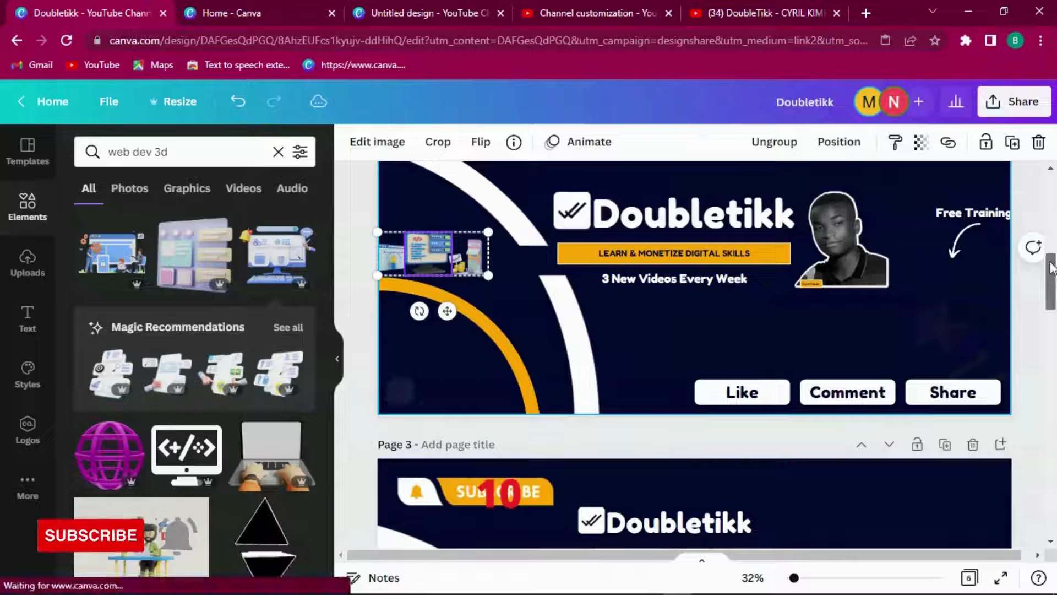
scroll(611, 203, "up", 5)
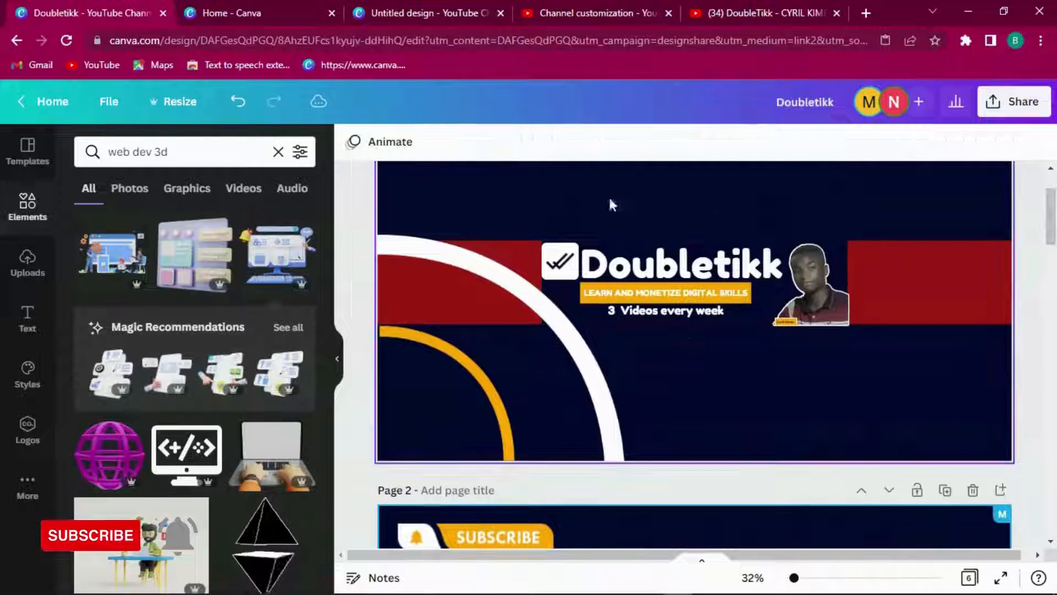
right_click(402, 301)
left_click(450, 321)
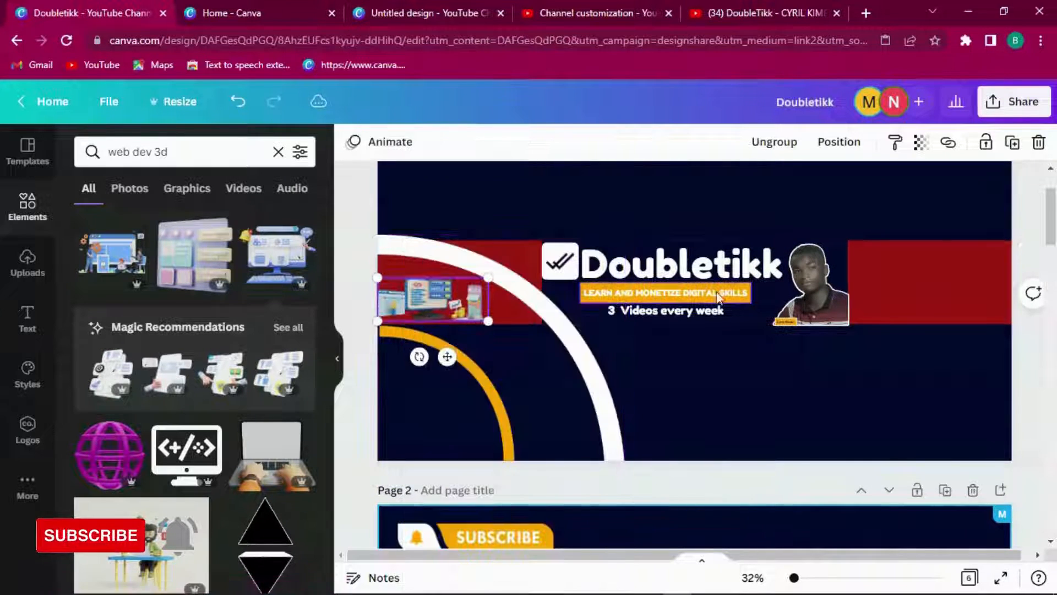
Step: Scroll down to the numbered reference banner on page 4
left_click(891, 280)
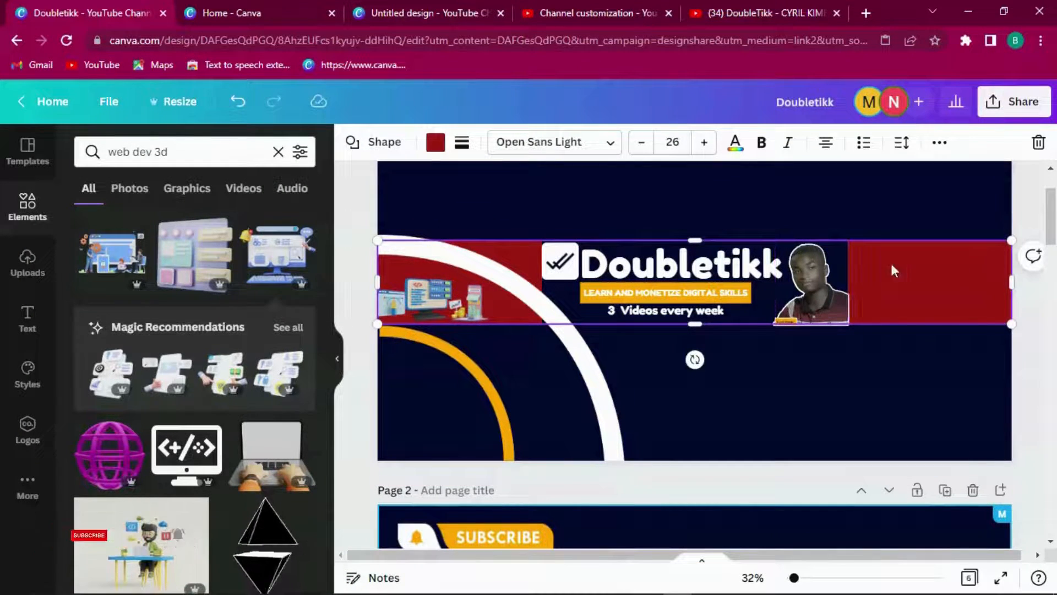
left_click_drag(1053, 248, 1050, 344)
left_click(985, 338)
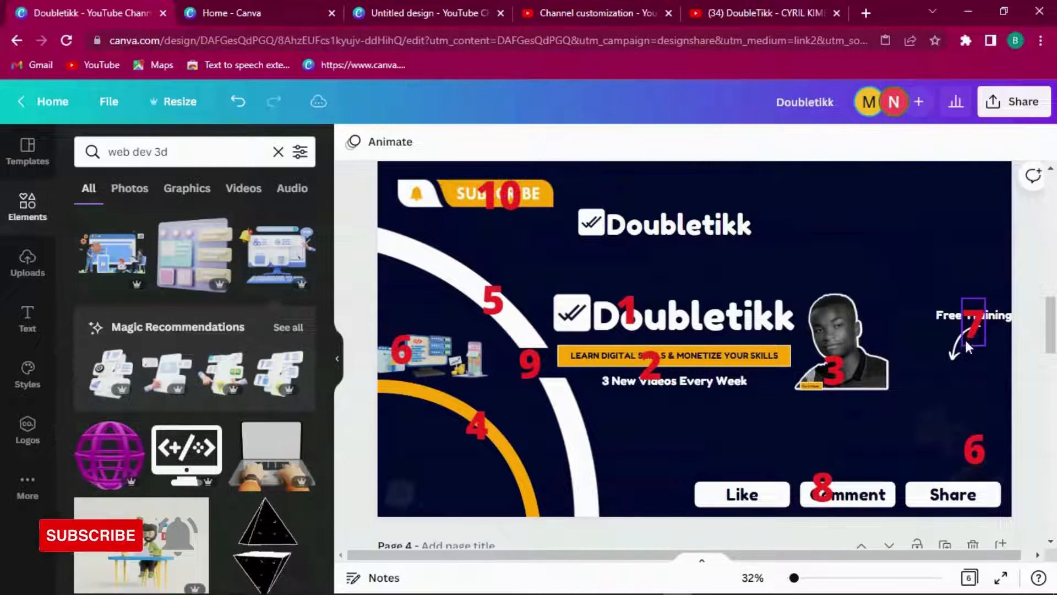
Step: View the info details of the reference page's curved arrow graphic
left_click(952, 362)
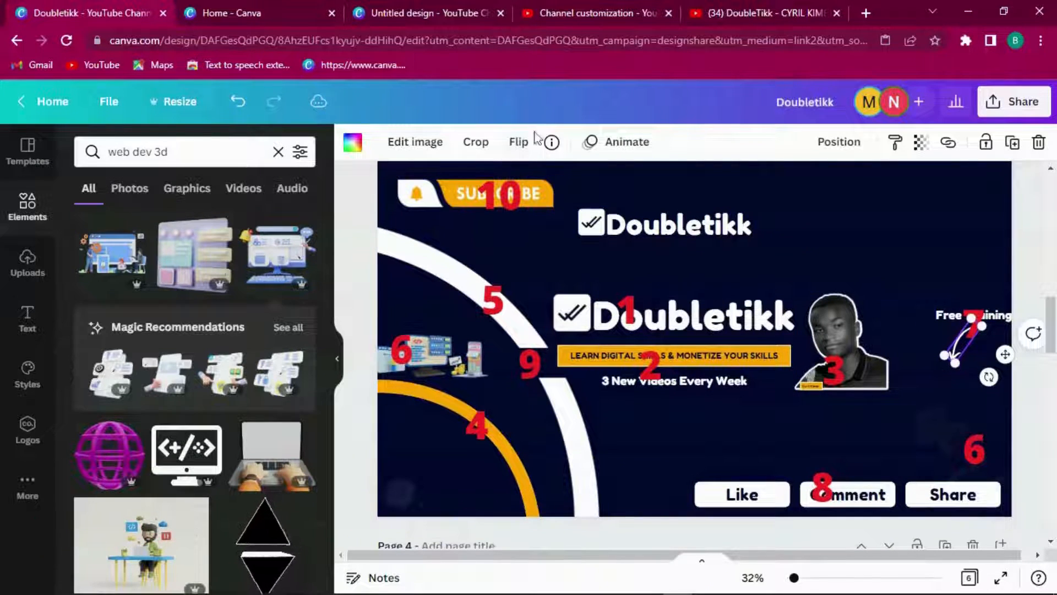
left_click(551, 142)
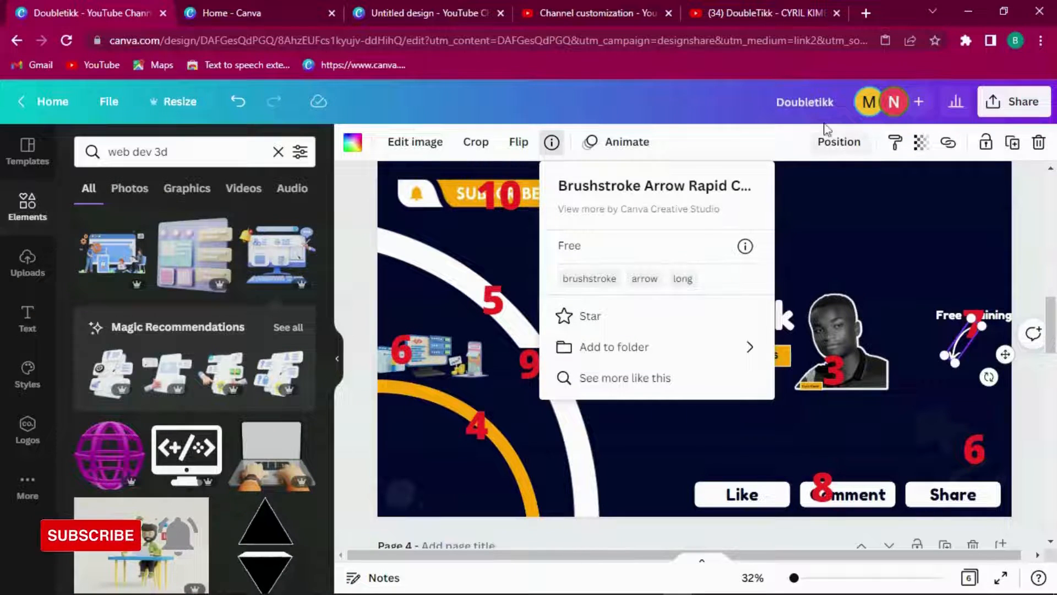
left_click(828, 205)
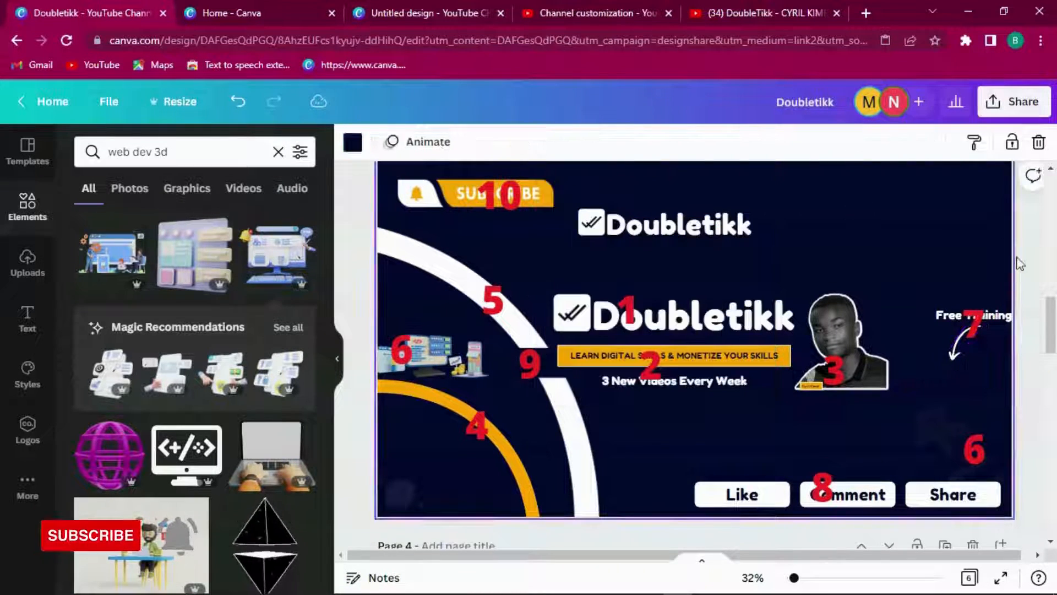
Step: Back on page 1, replace the element search text with 'brushstroke arrow'
scroll(1053, 315, "up", 15)
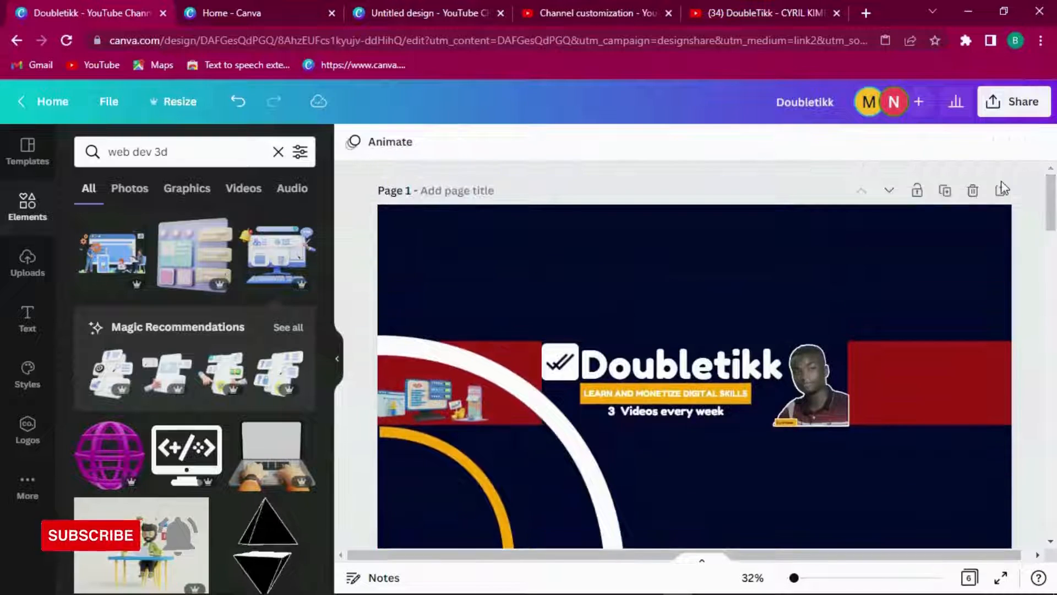
left_click_drag(179, 153, 44, 157)
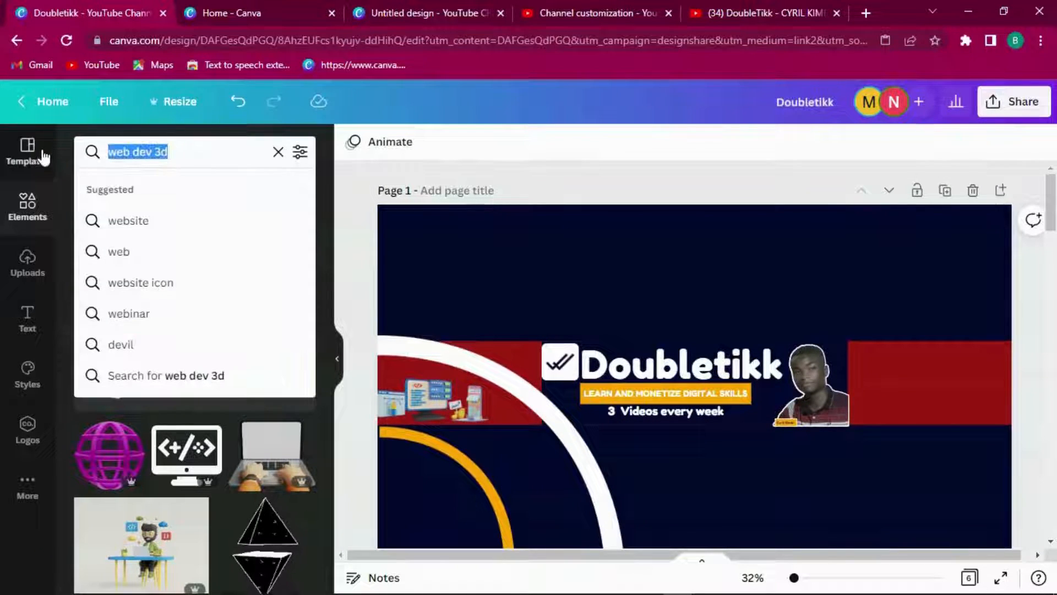
type("brushstroke")
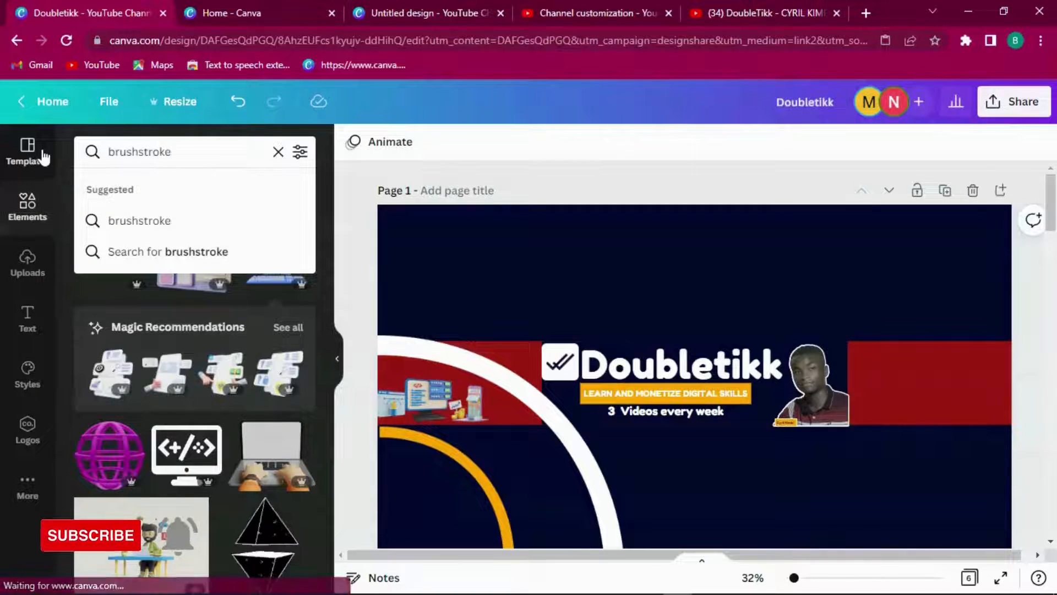
type(" arrow")
Step: Add a white swoosh arrow from the 'brushstroke arrow' results, shrink it, and turn it down-left into the right red band
key("Return")
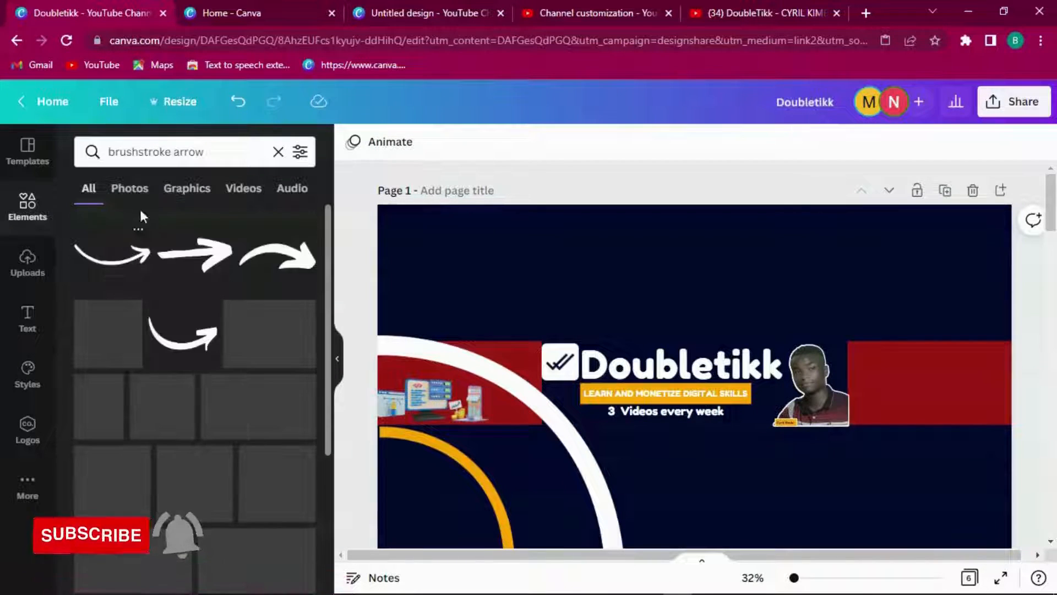
left_click(182, 333)
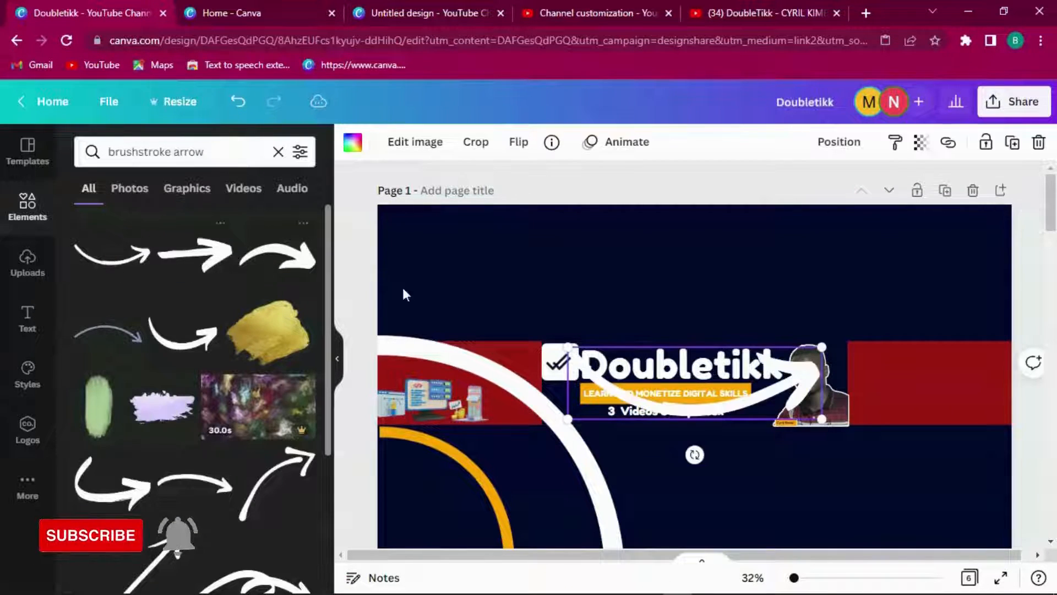
left_click_drag(567, 348, 755, 400)
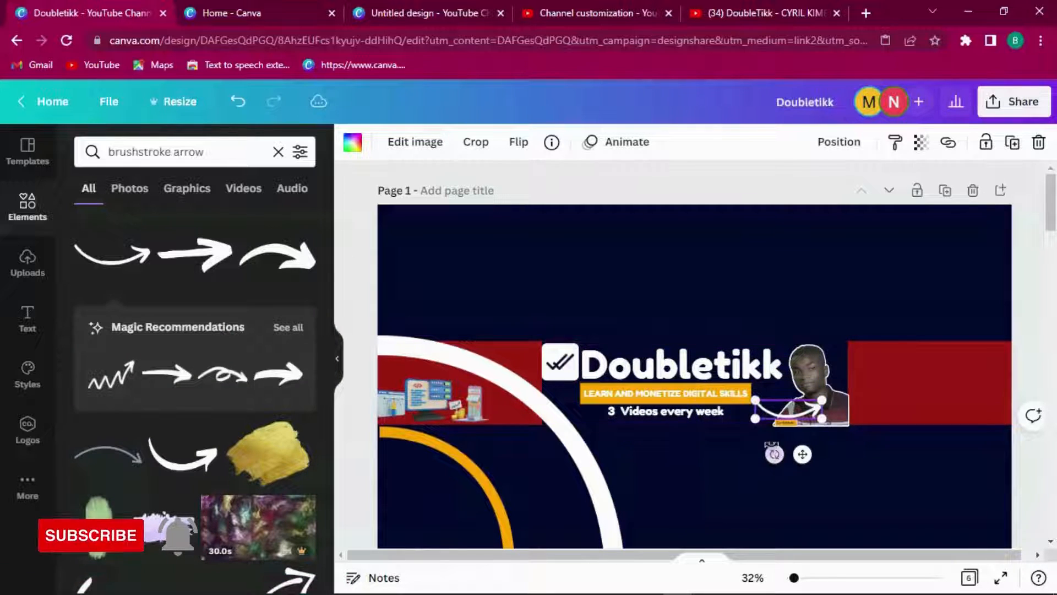
left_click_drag(770, 438, 801, 411)
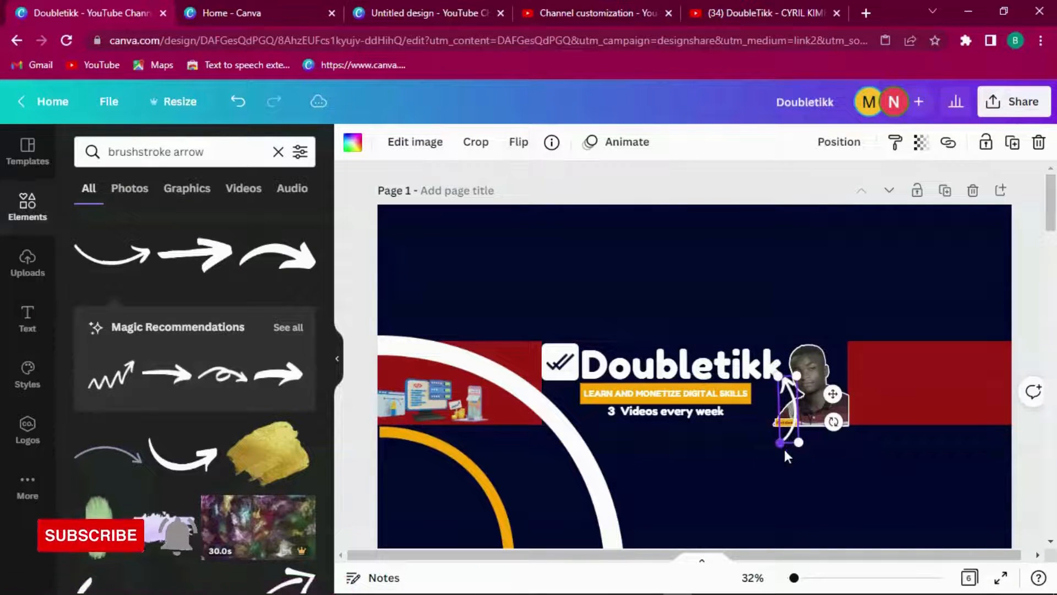
left_click_drag(779, 442, 729, 333)
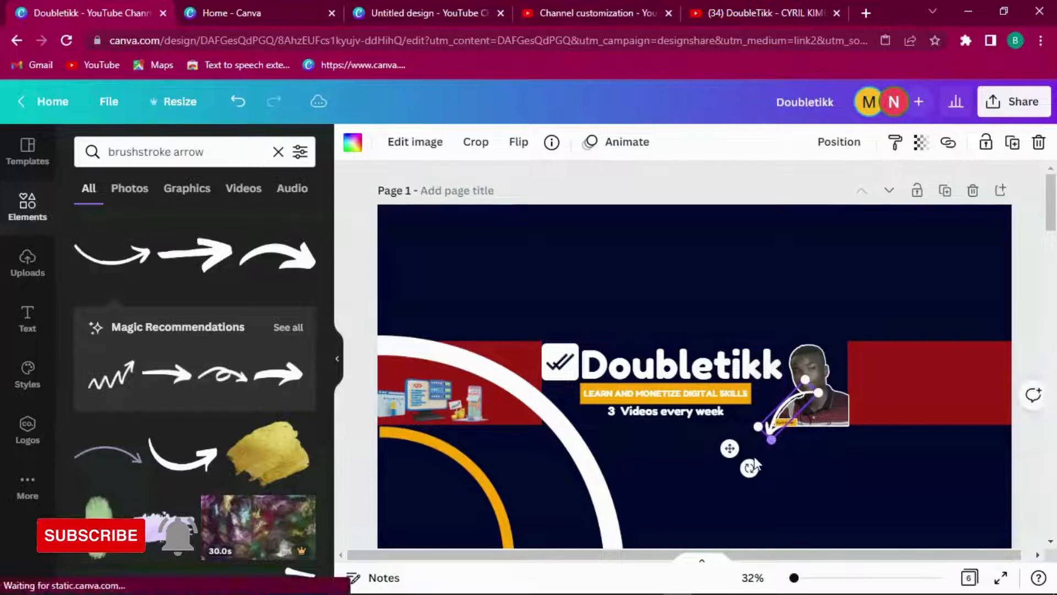
left_click_drag(728, 452, 911, 422)
Step: Copy the '3 Videos every week' text into the right red stripe beside the arrow
left_click(975, 450)
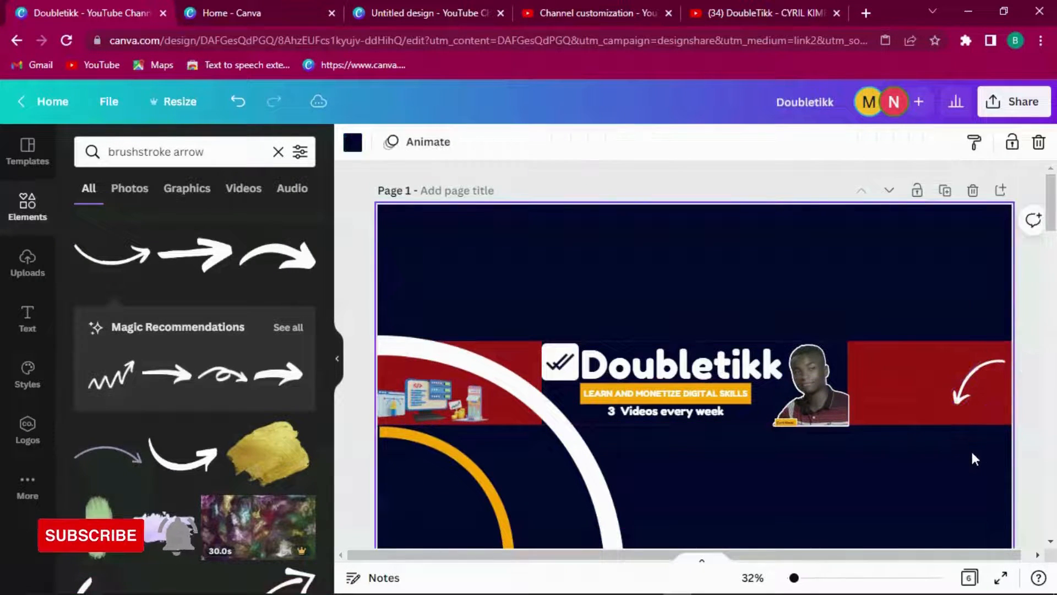
left_click_drag(968, 379, 968, 384)
left_click(678, 416)
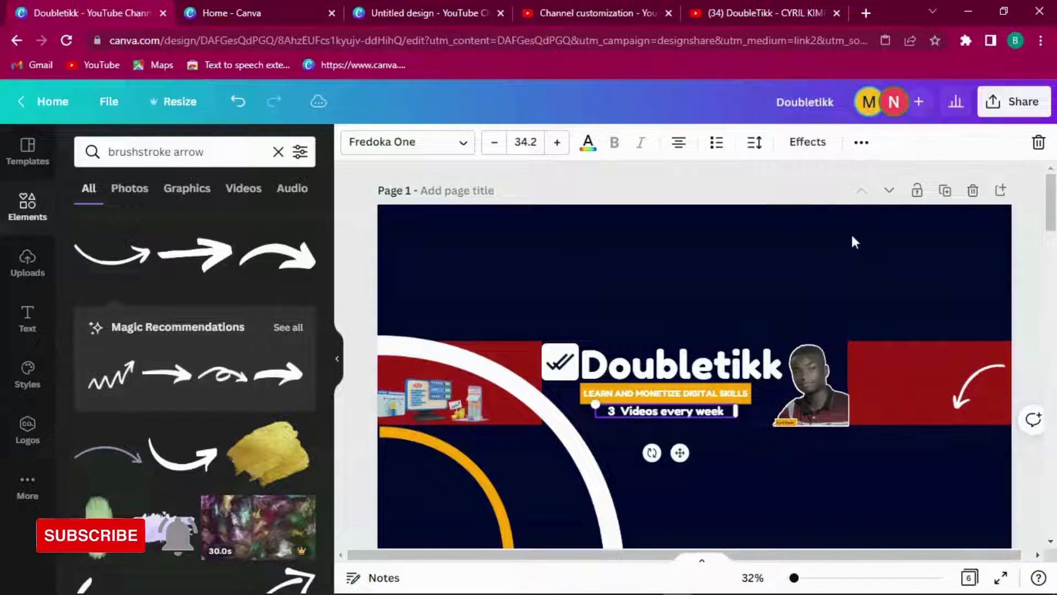
left_click(861, 142)
left_click_drag(684, 454, 969, 413)
Step: Change the copied text to 'Free Training', narrow its box, and position it above the curved arrow
double_click(945, 352)
key("ctrl+a")
type("F")
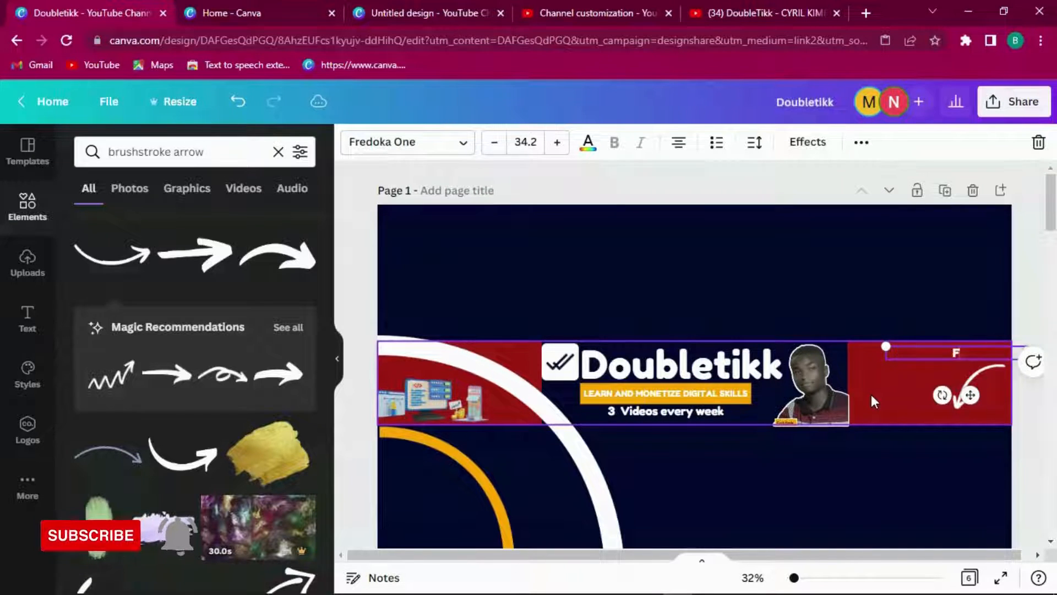
type("ree Train")
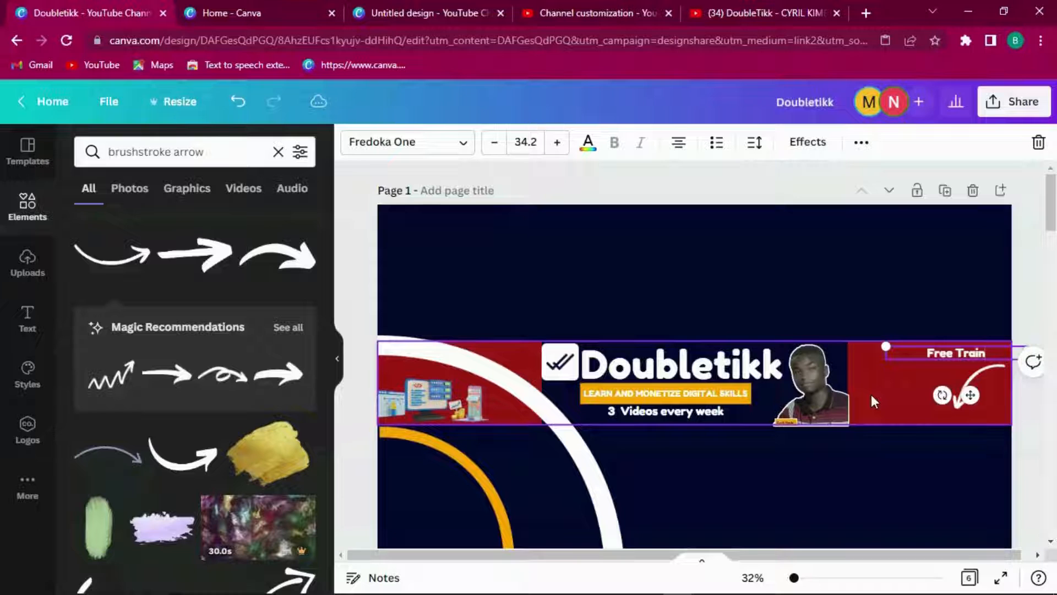
type("ing")
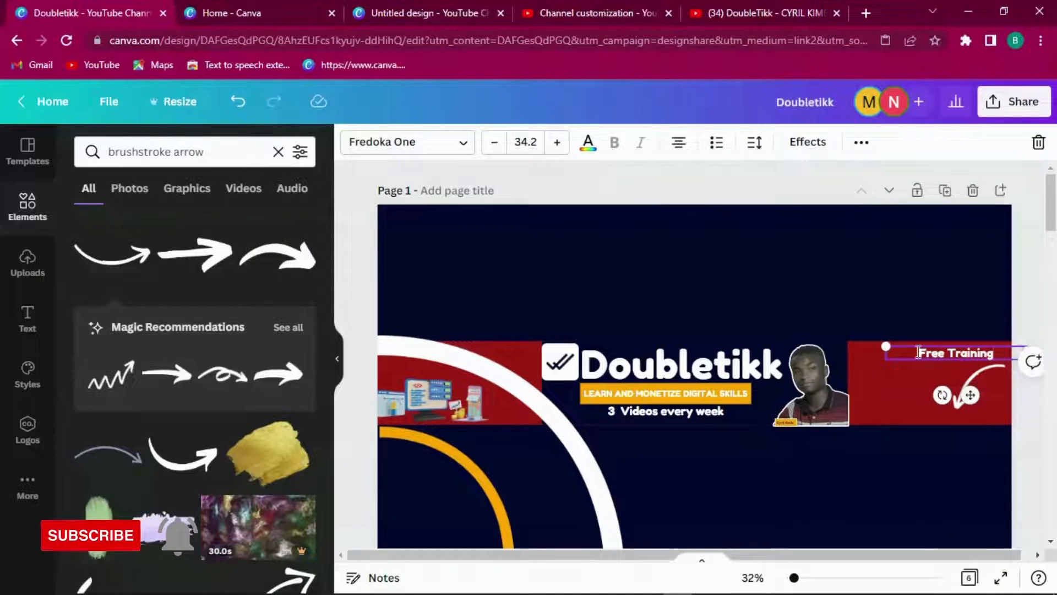
left_click_drag(970, 394, 950, 392)
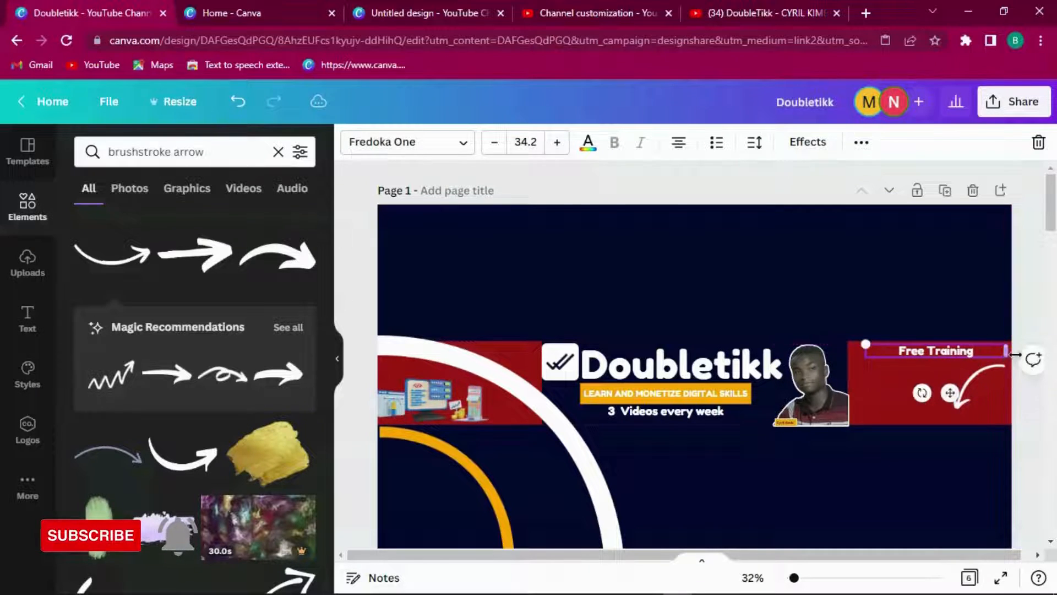
left_click_drag(1011, 352, 949, 351)
left_click_drag(919, 392, 981, 397)
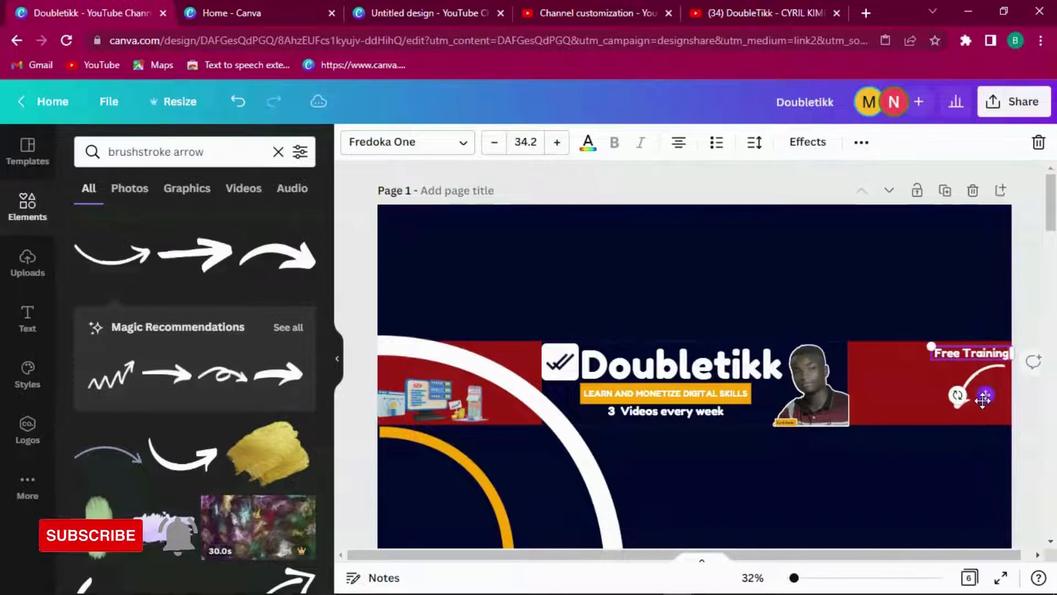
left_click(978, 447)
left_click(969, 379)
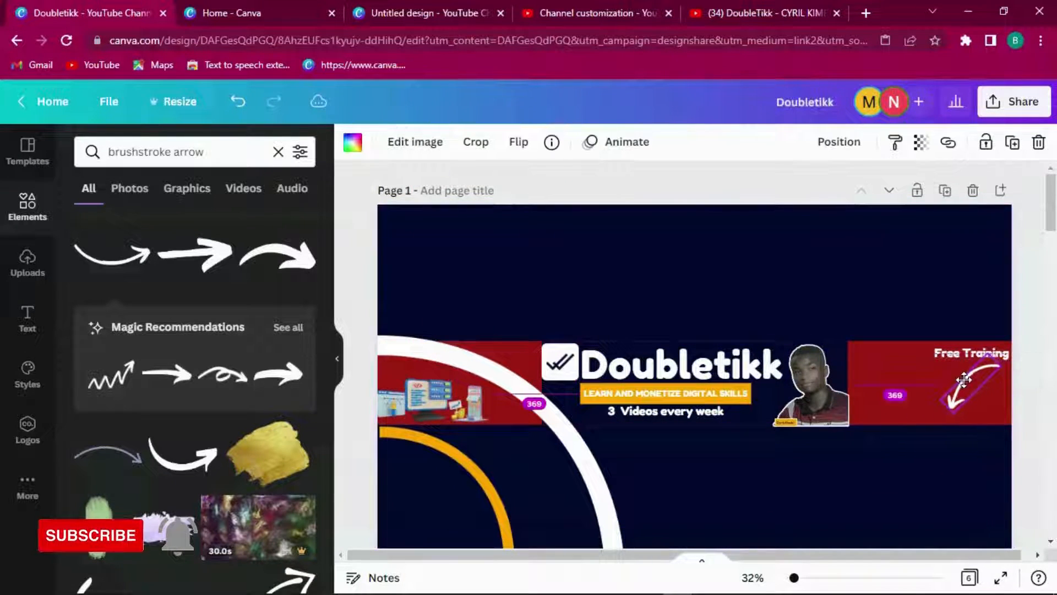
left_click_drag(964, 358, 967, 363)
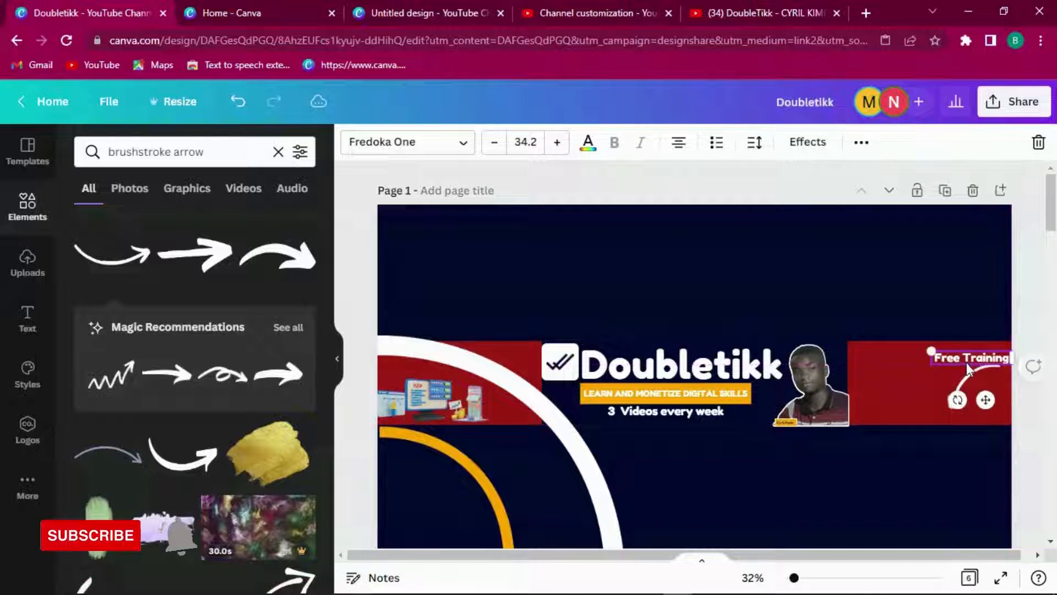
left_click(982, 448)
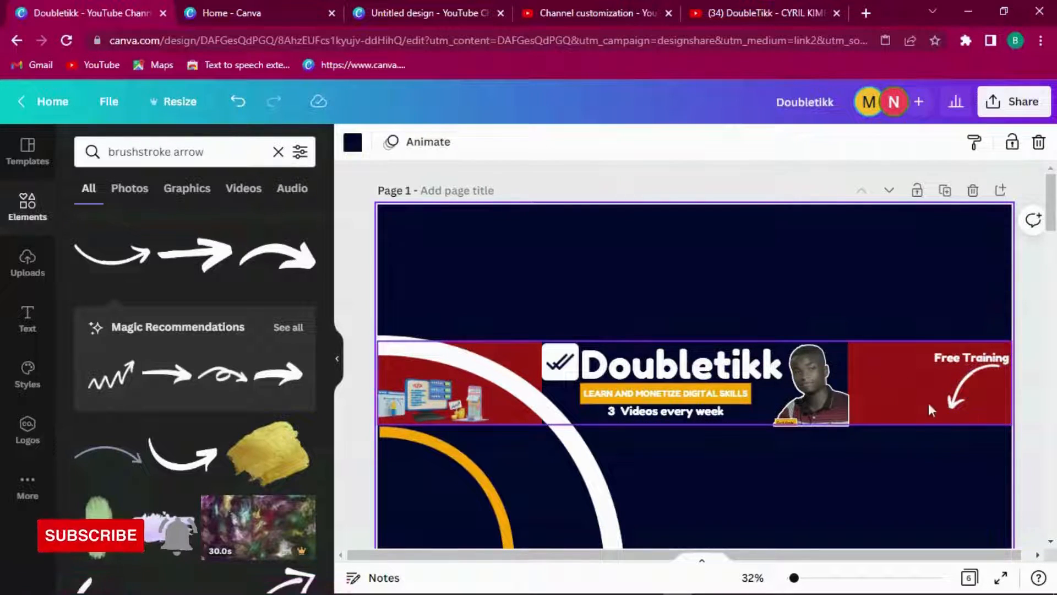
Step: Slightly widen the brushstroke arrow under 'Free Training'
left_click(964, 398)
mouse_move(950, 414)
left_mouse_down()
mouse_move(1011, 427)
mouse_move(1032, 416)
left_mouse_up()
left_click_drag(1051, 229, 1054, 348)
Step: Copy the faint bottom-right graphic from the page 3 reference and paste it onto page 1
left_click(955, 432)
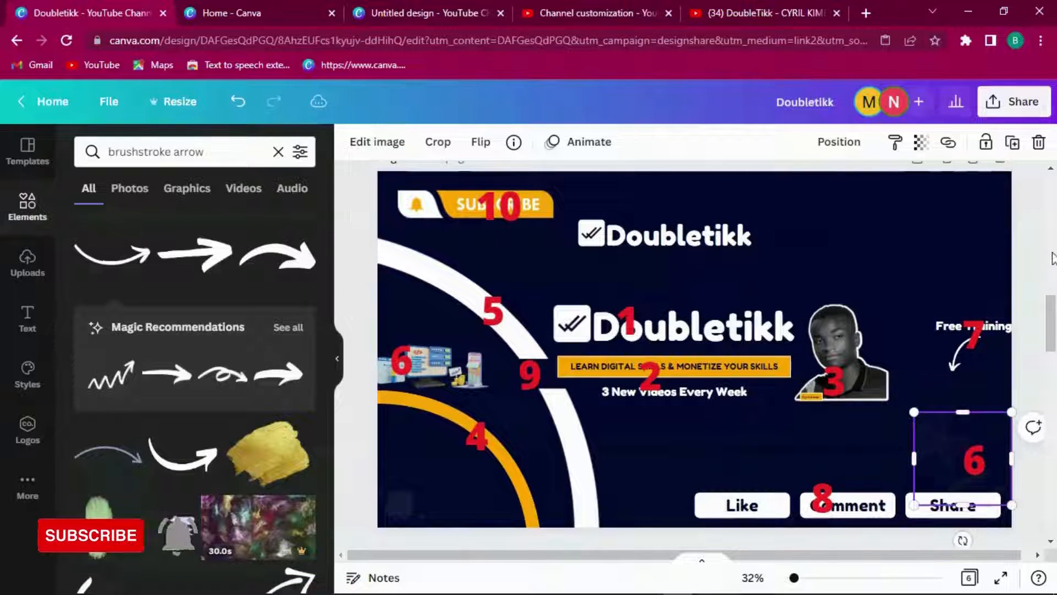
right_click(948, 435)
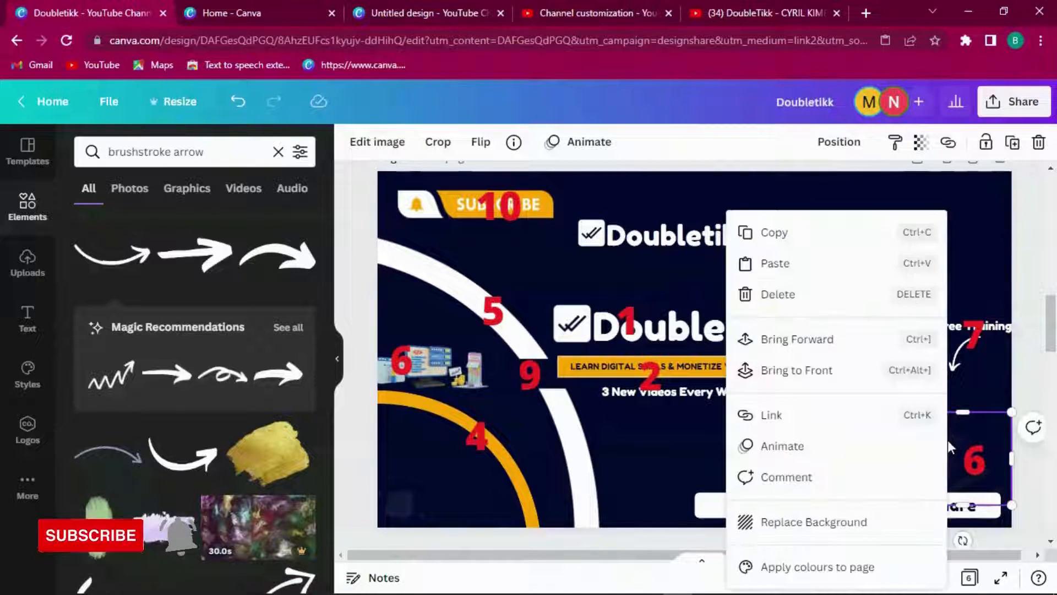
left_click(771, 231)
left_click_drag(1048, 347, 1041, 228)
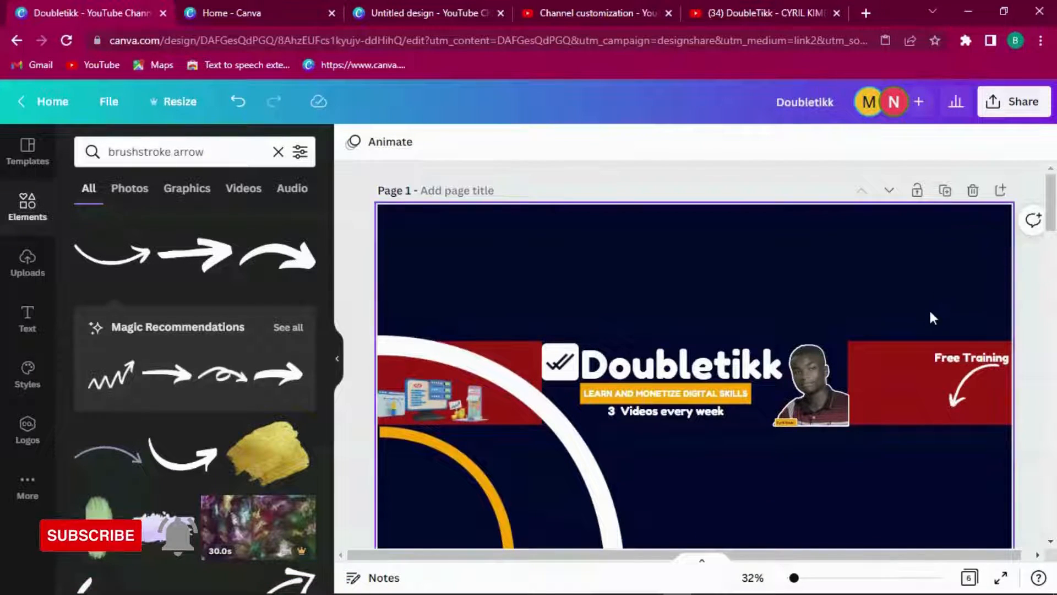
right_click(914, 455)
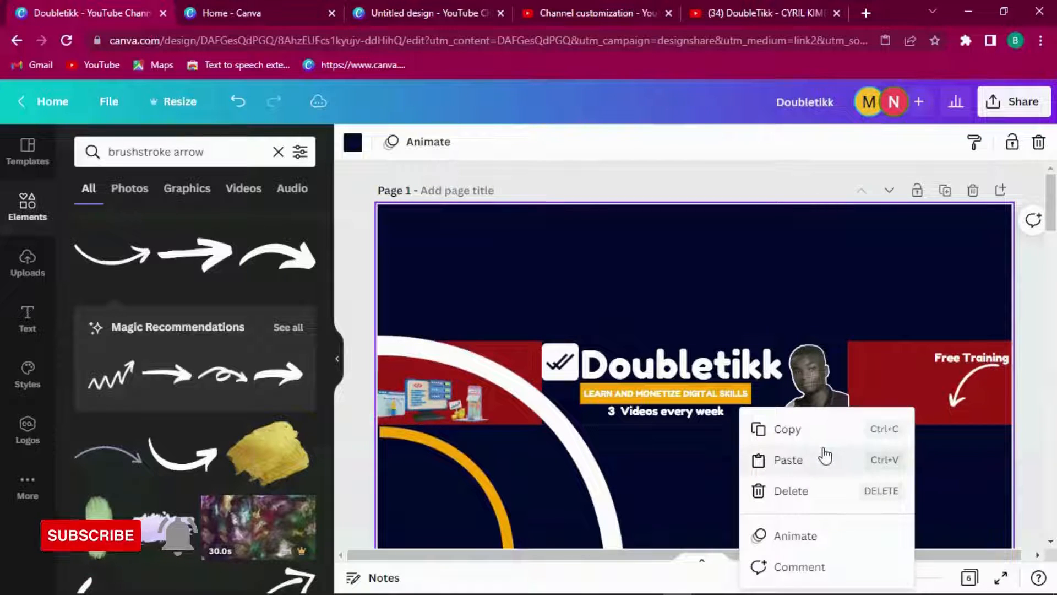
left_click(788, 460)
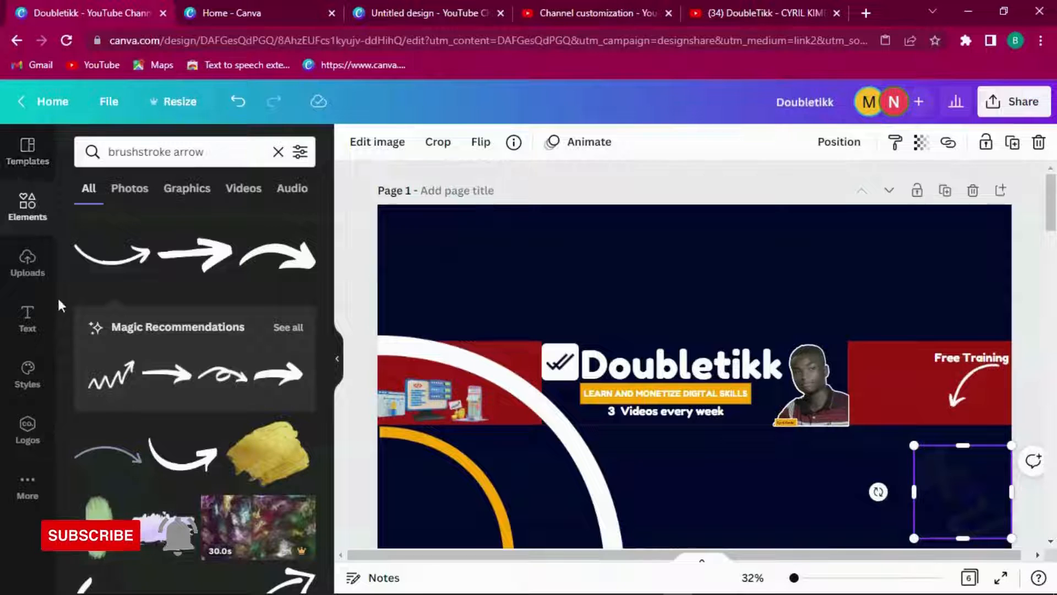
Step: Clear the search, try then delete a 3D chart graphic, and add the 3D coin-stack graphic
left_click(278, 152)
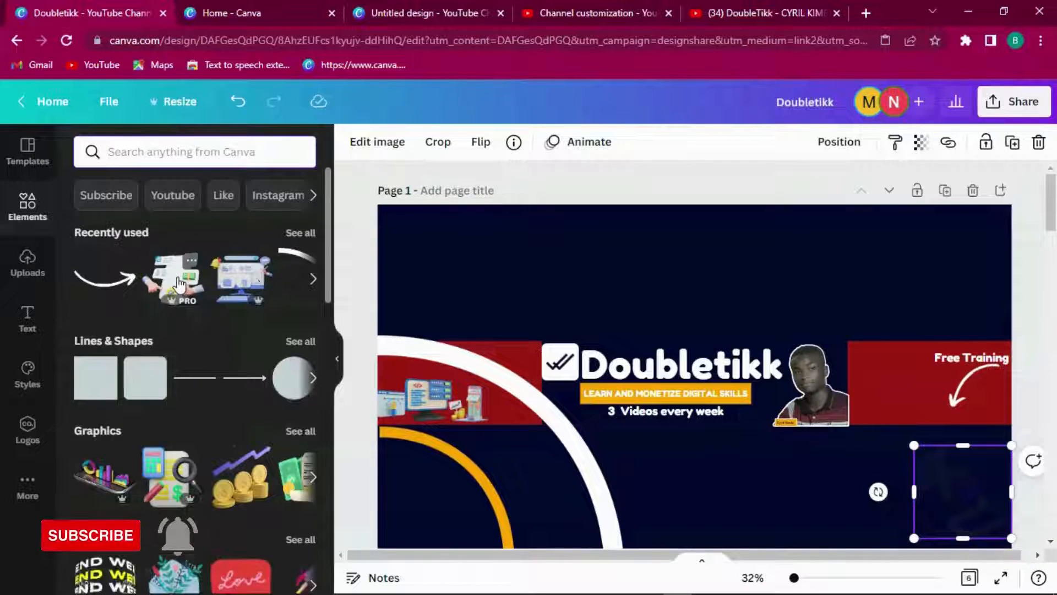
left_click(117, 480)
key("Delete")
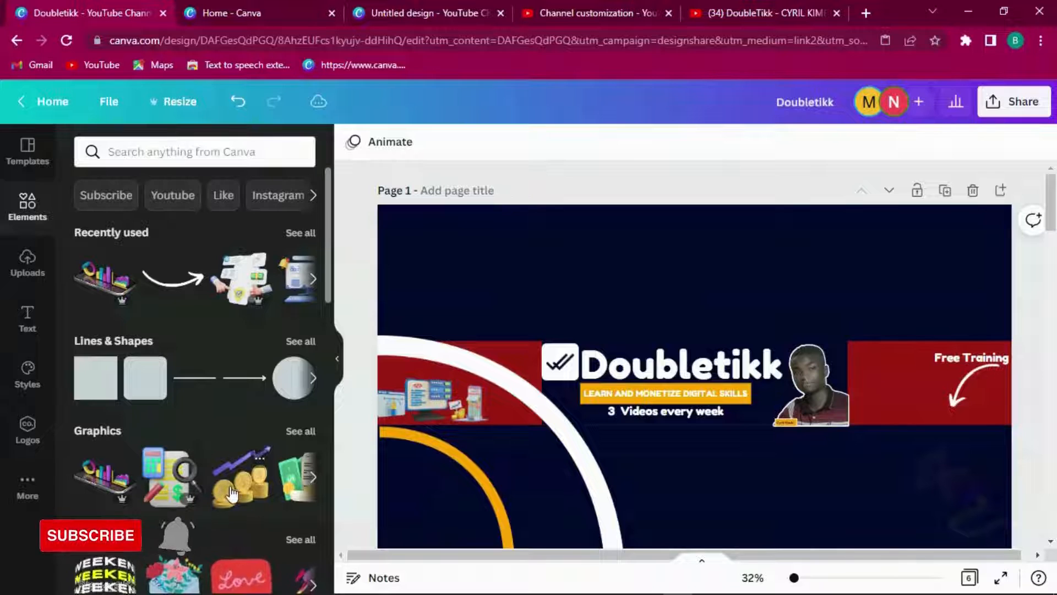
left_click(231, 494)
Step: Set the pasted bottom-right 3D sticker's transparency down to 14
left_click(954, 490)
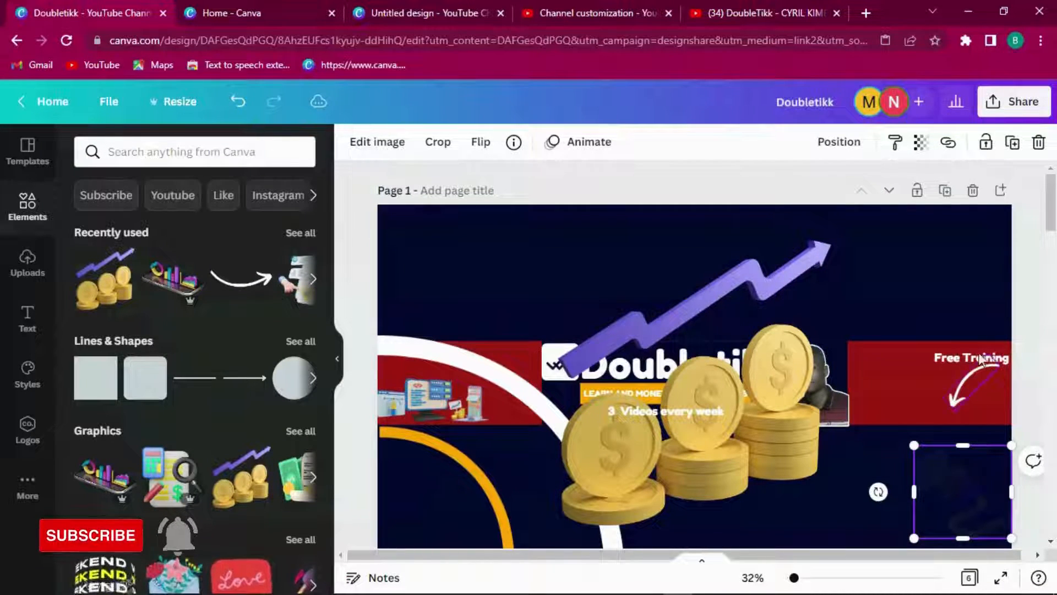
left_click(929, 147)
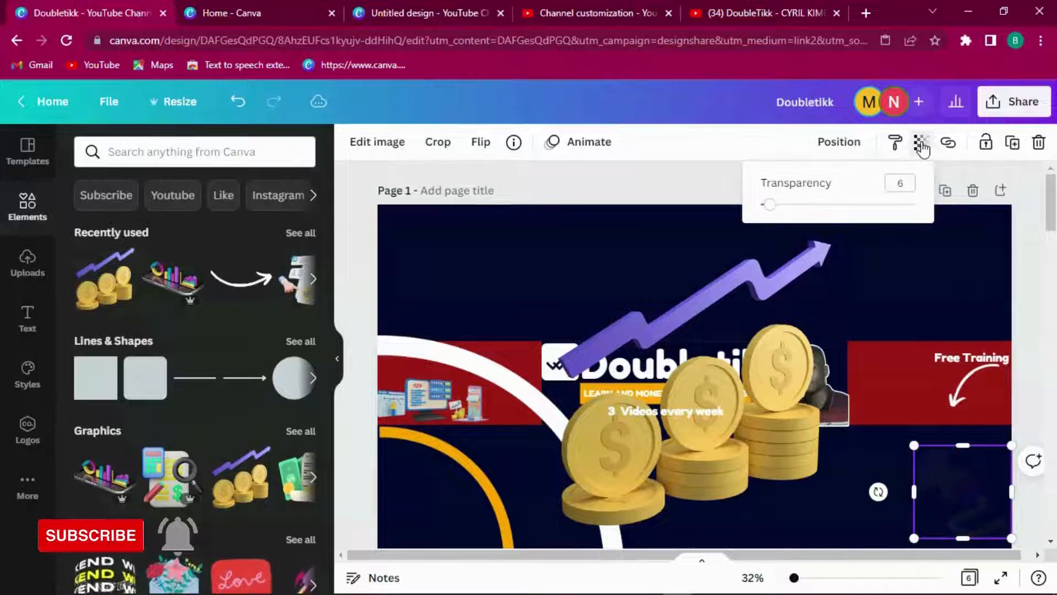
left_click_drag(777, 210, 920, 210)
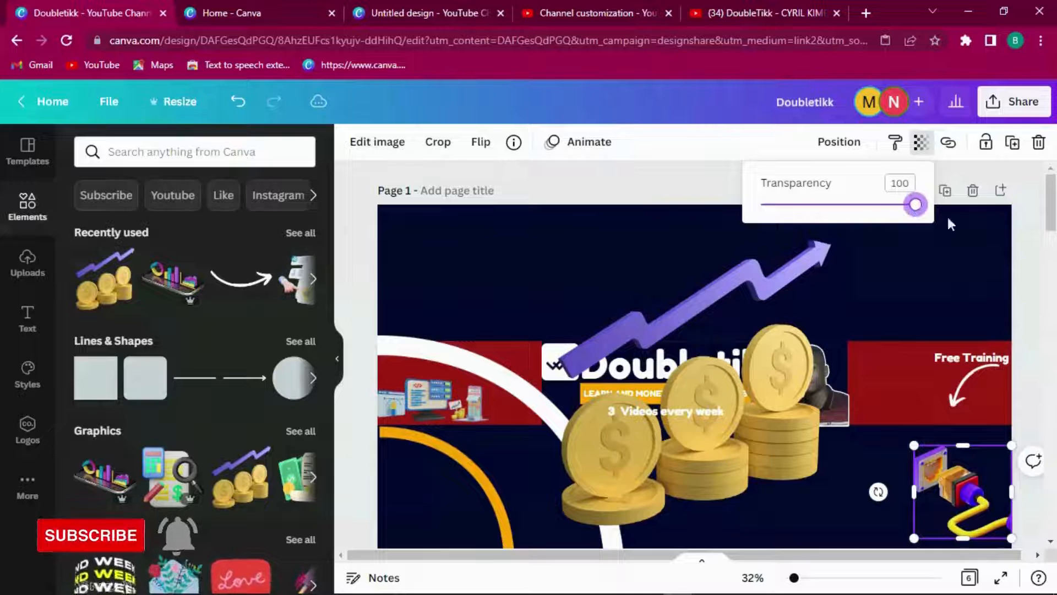
scroll(1024, 253, "down", 4)
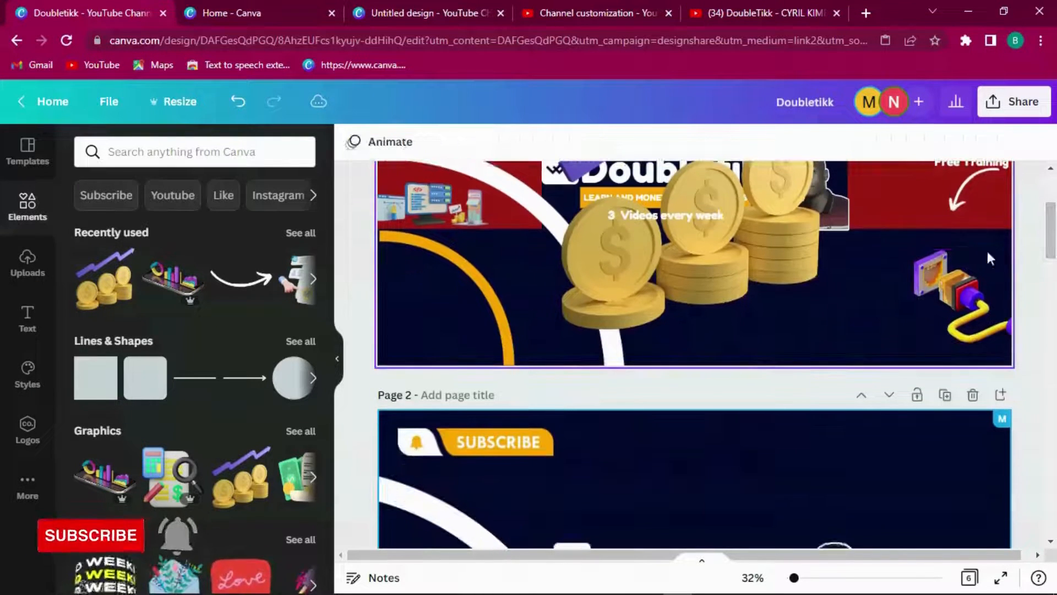
left_click(920, 145)
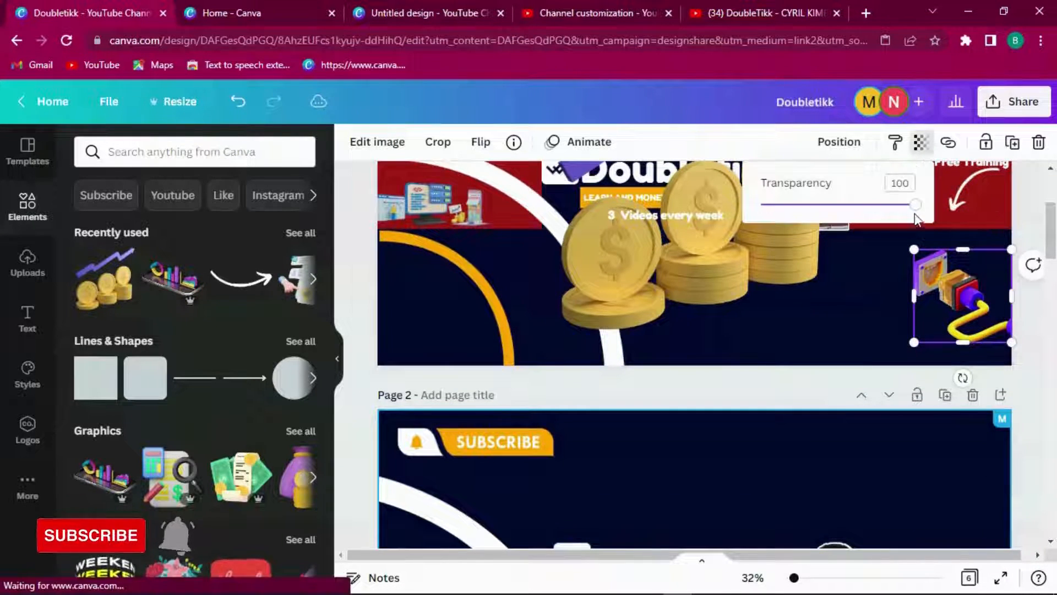
left_click_drag(915, 208, 781, 207)
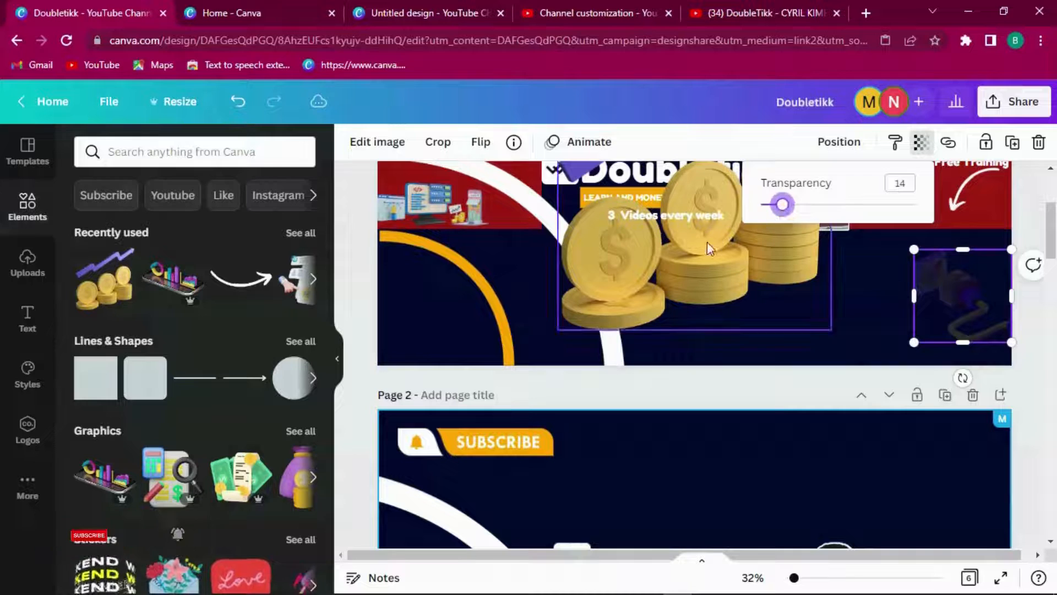
Step: Move the coin-stack graphic lower on page 1
left_click(702, 278)
left_click_drag(702, 278, 724, 335)
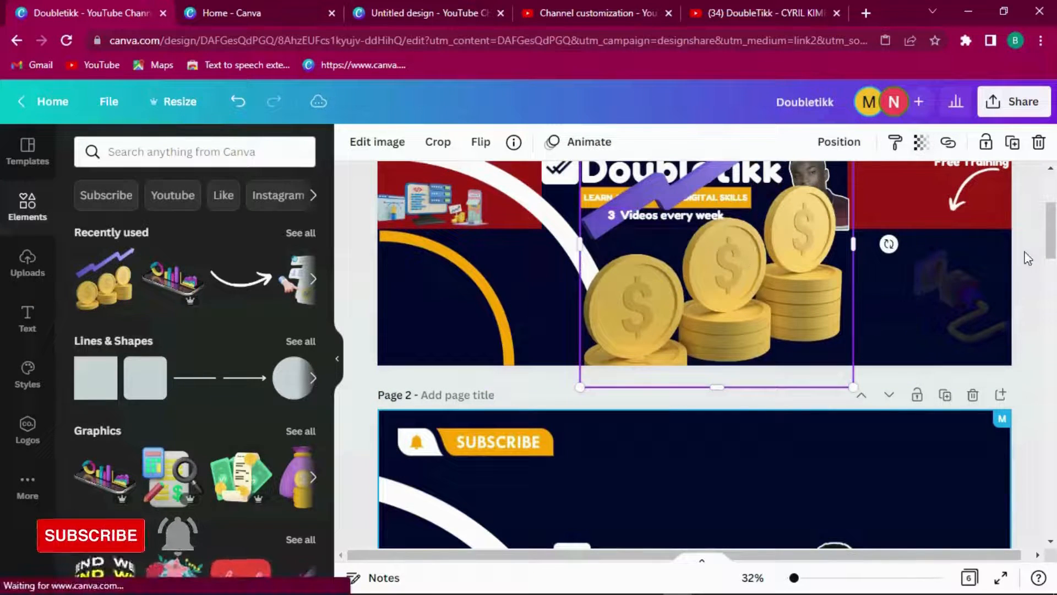
scroll(596, 295, "up", 5)
left_click(596, 296)
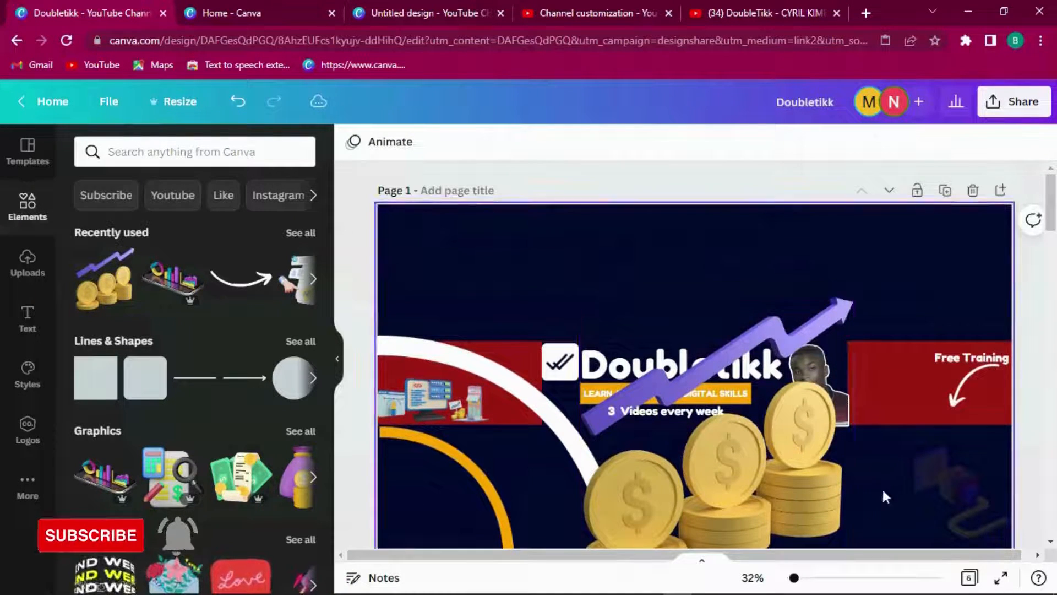
Step: Shrink the coin-stack graphic and place it above-left of the Doubletikk title
left_click(736, 475)
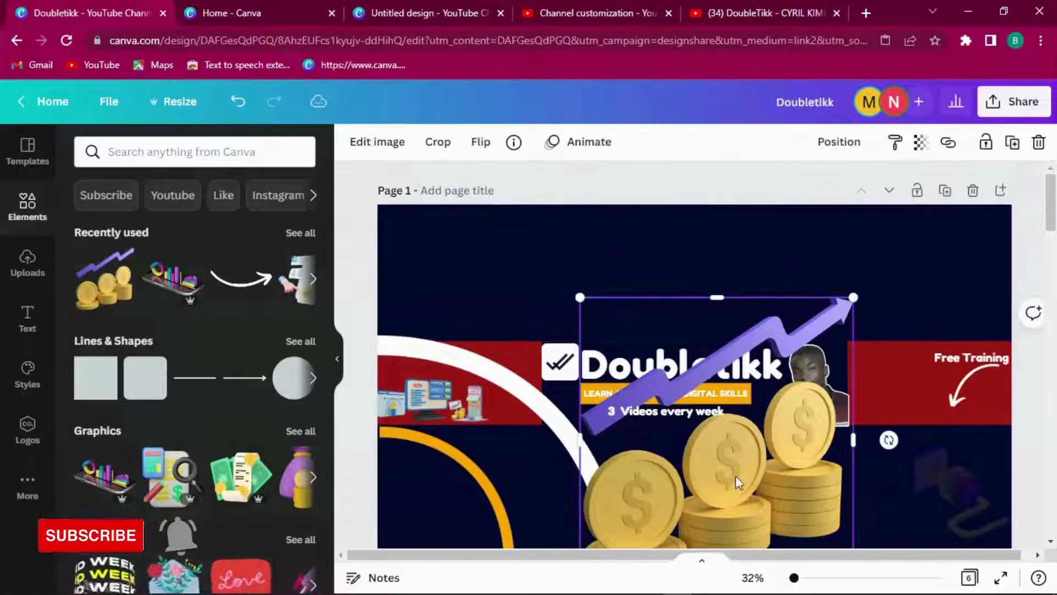
left_click_drag(579, 296, 699, 416)
left_click_drag(757, 486, 650, 289)
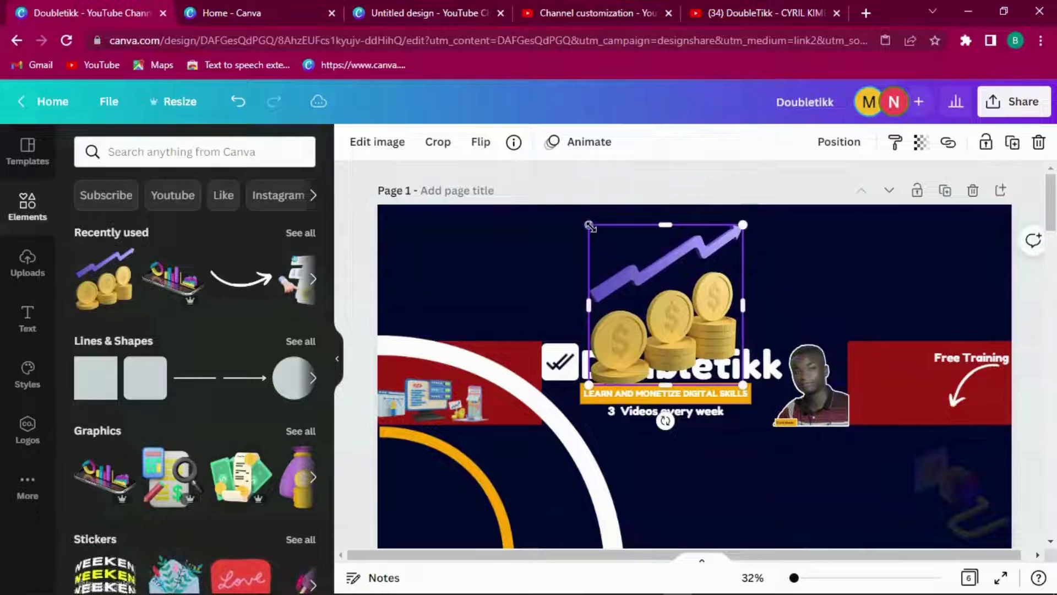
left_click_drag(590, 226, 650, 295)
left_click_drag(715, 355, 521, 271)
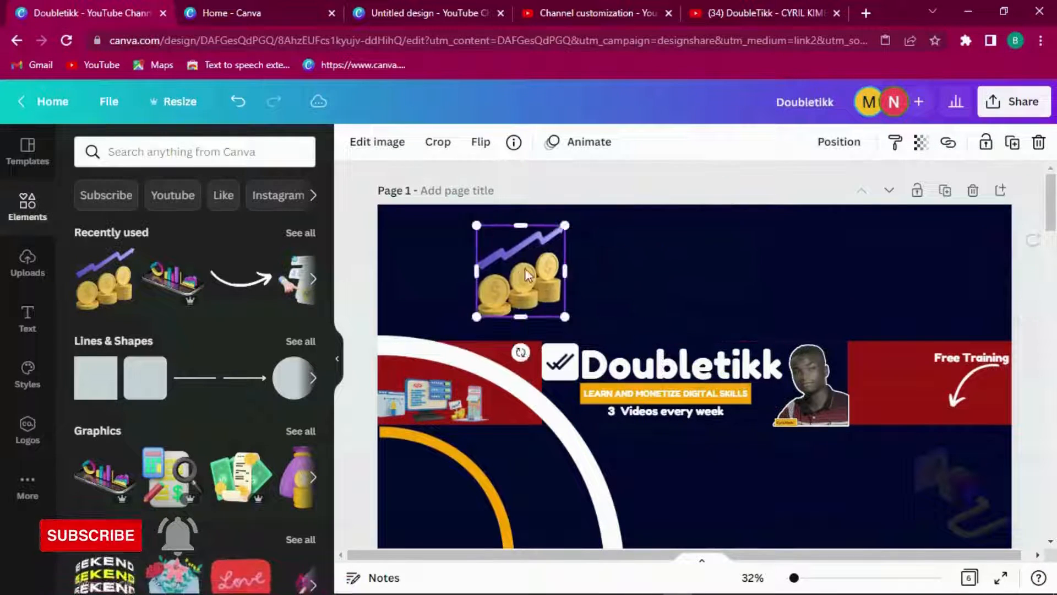
Step: Fade the coin graphic to low transparency and shift it further left
left_click(927, 157)
left_click_drag(914, 212, 798, 213)
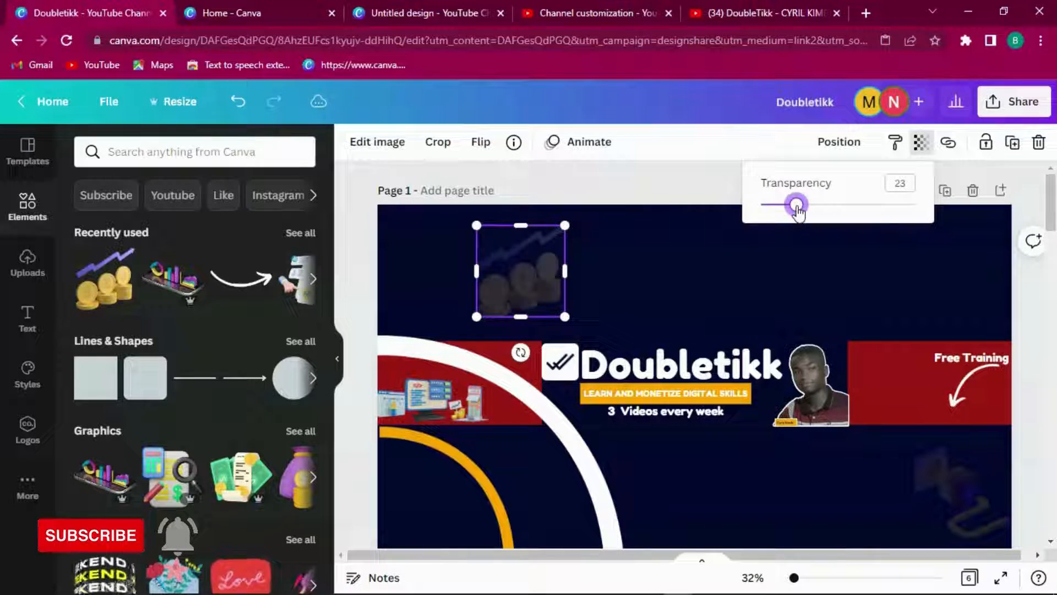
left_click(910, 273)
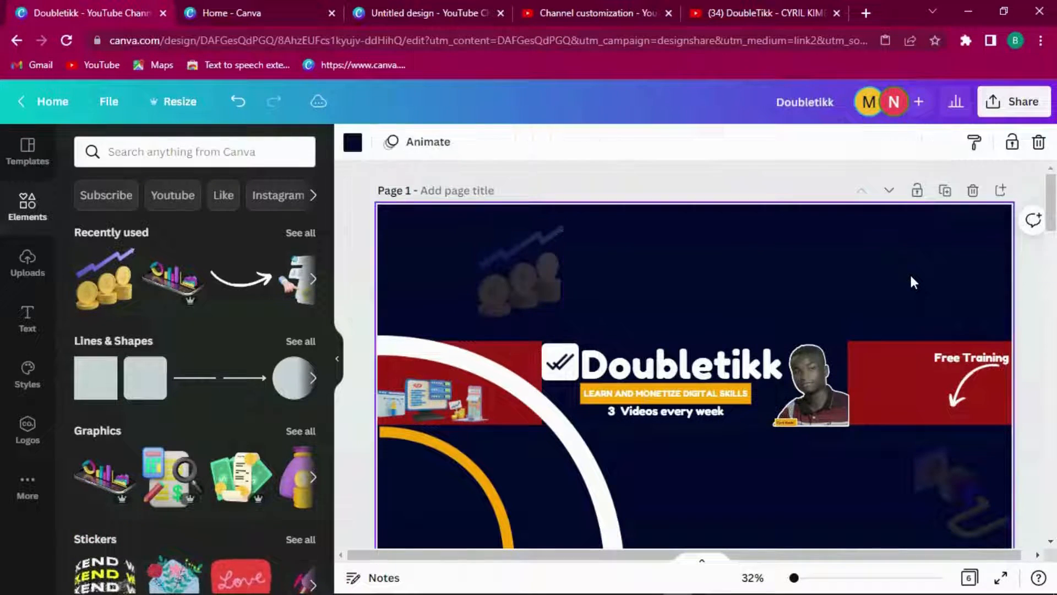
left_click(528, 268)
left_click_drag(529, 268, 477, 269)
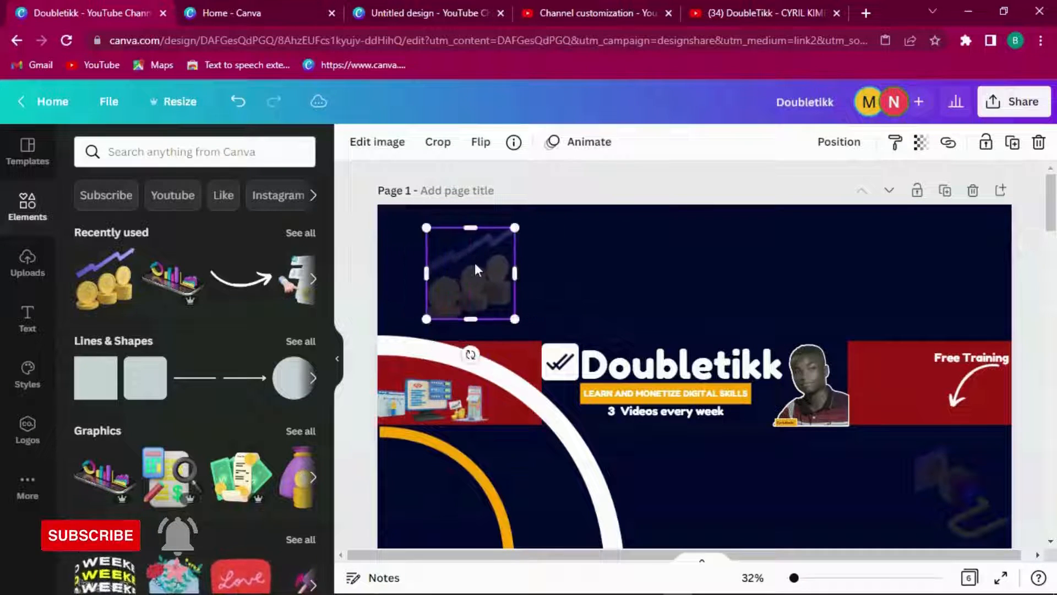
left_click(735, 274)
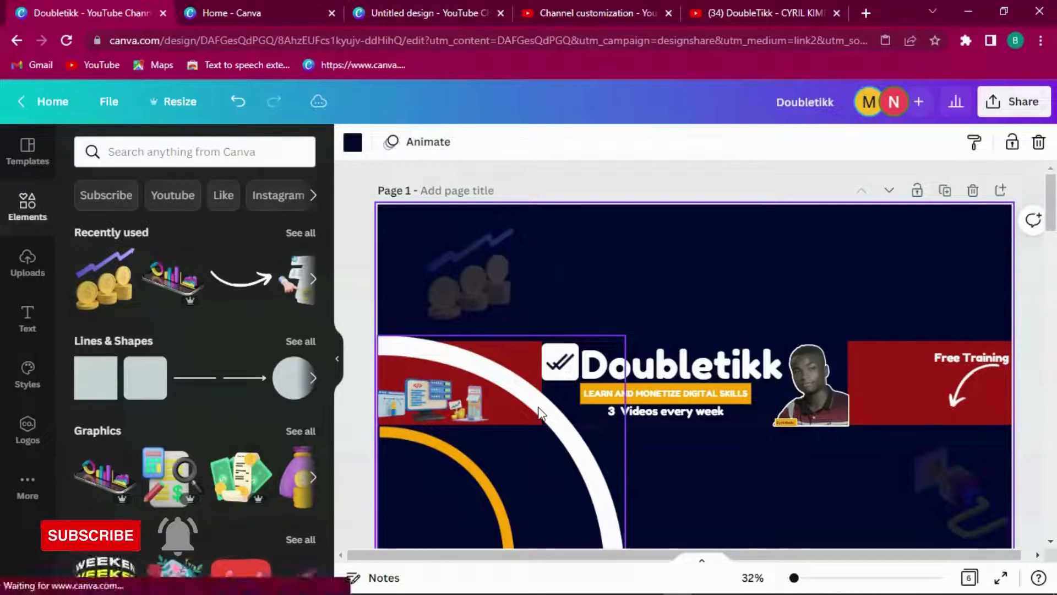
Step: Delete the faded coin-stack graphic from the banner
left_click(540, 414)
left_click(957, 264)
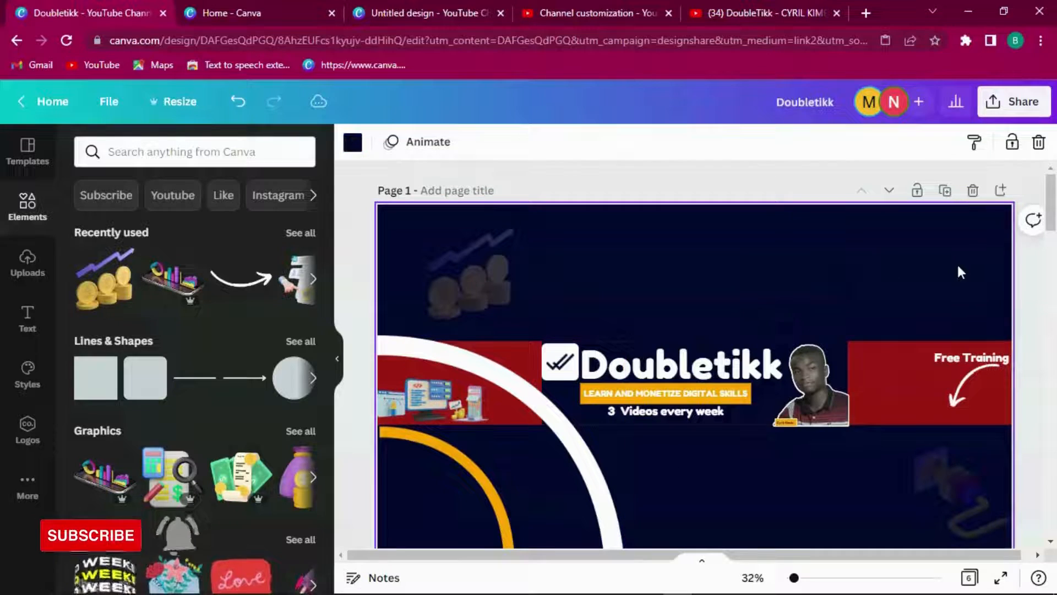
left_click(499, 262)
key("Delete")
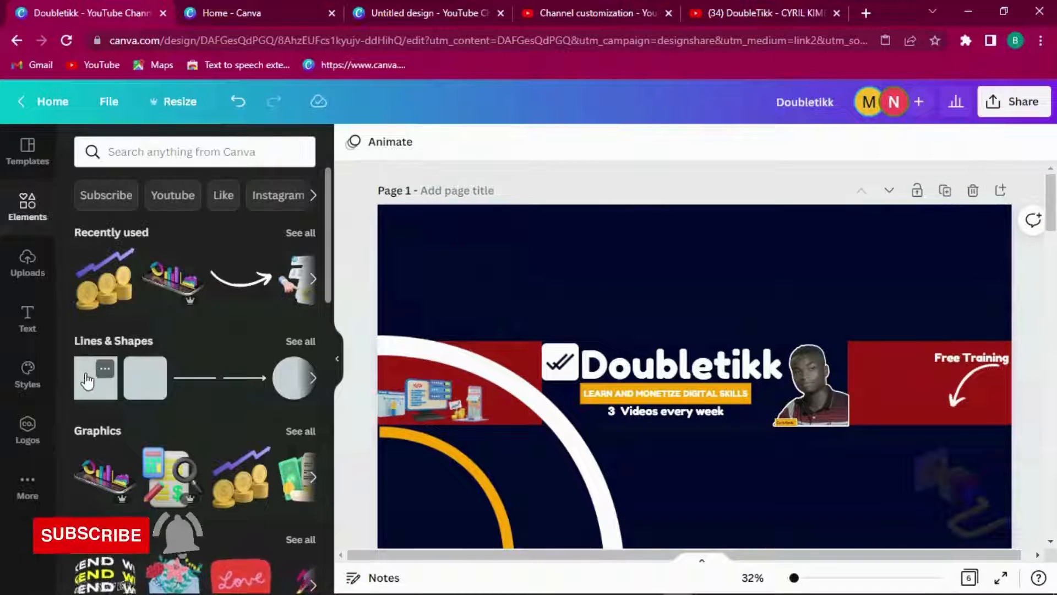
Step: Scroll to the page 3 reference banner and select the thin strip behind 'LEARN DIGITAL SKILLS'
left_click(105, 368)
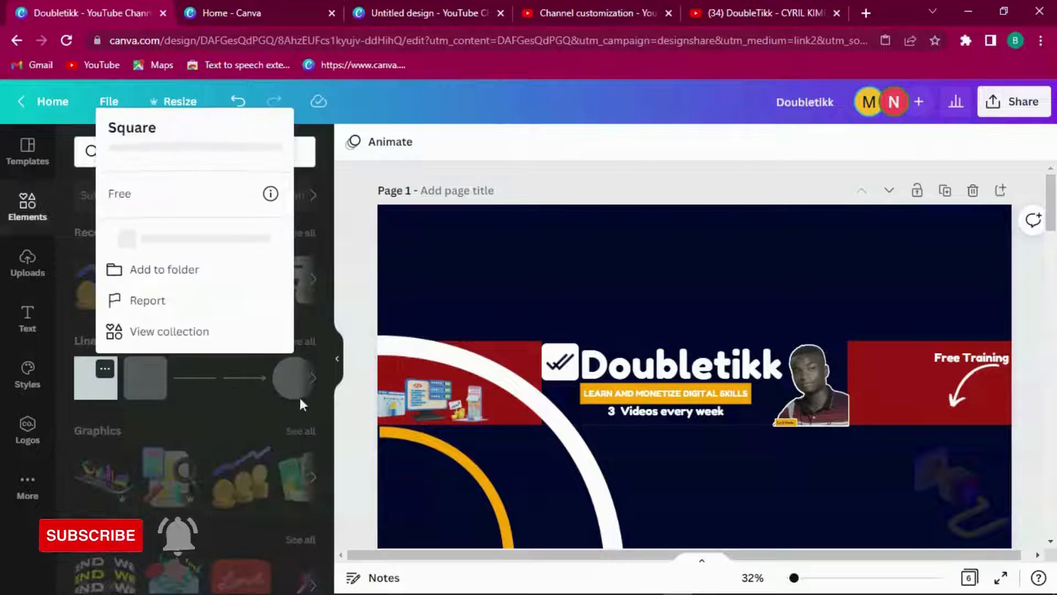
left_click_drag(1048, 181, 1052, 347)
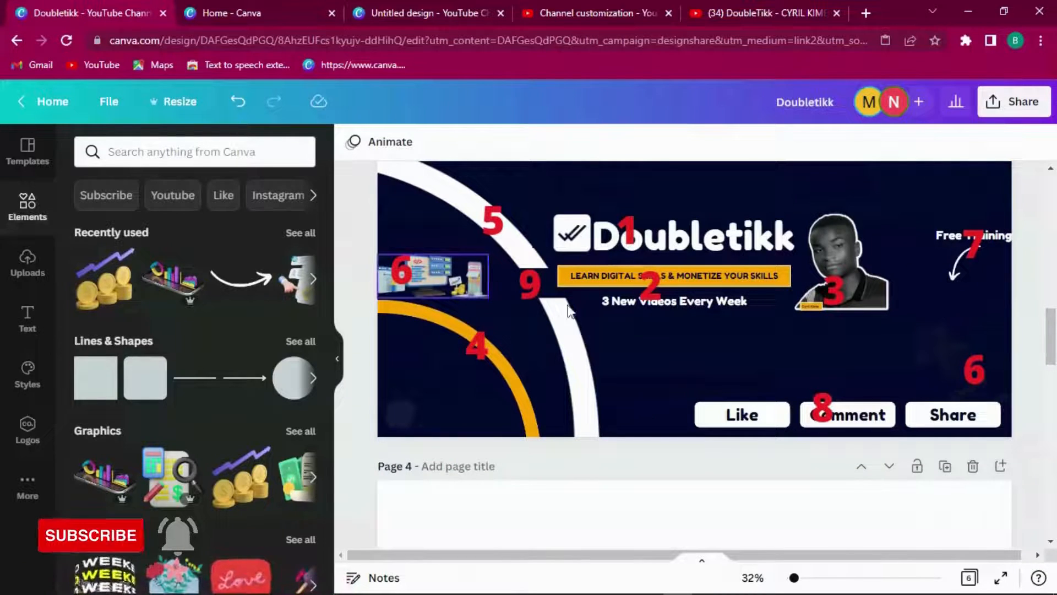
left_click(537, 282)
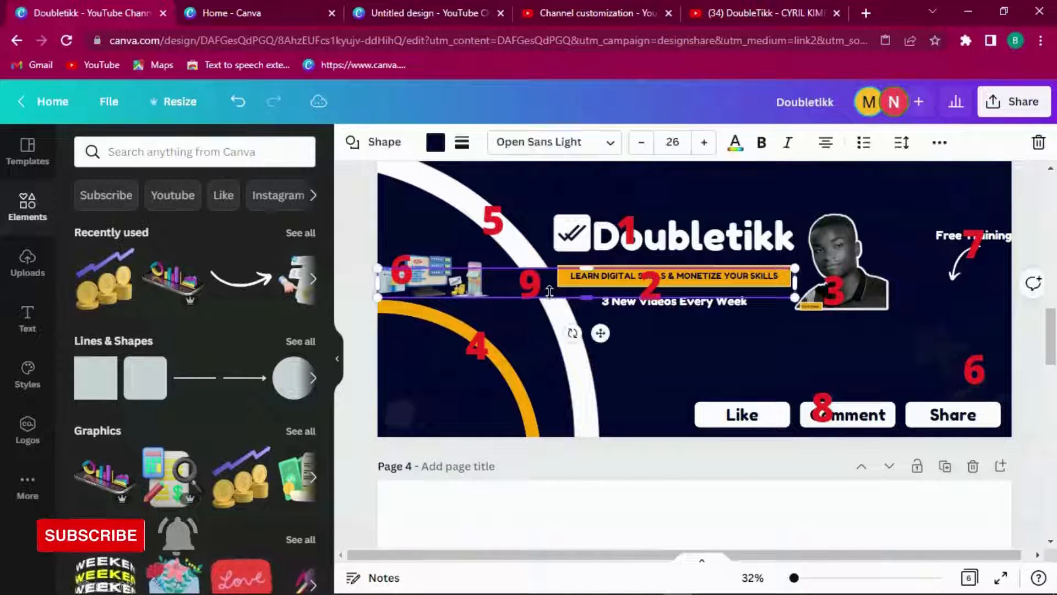
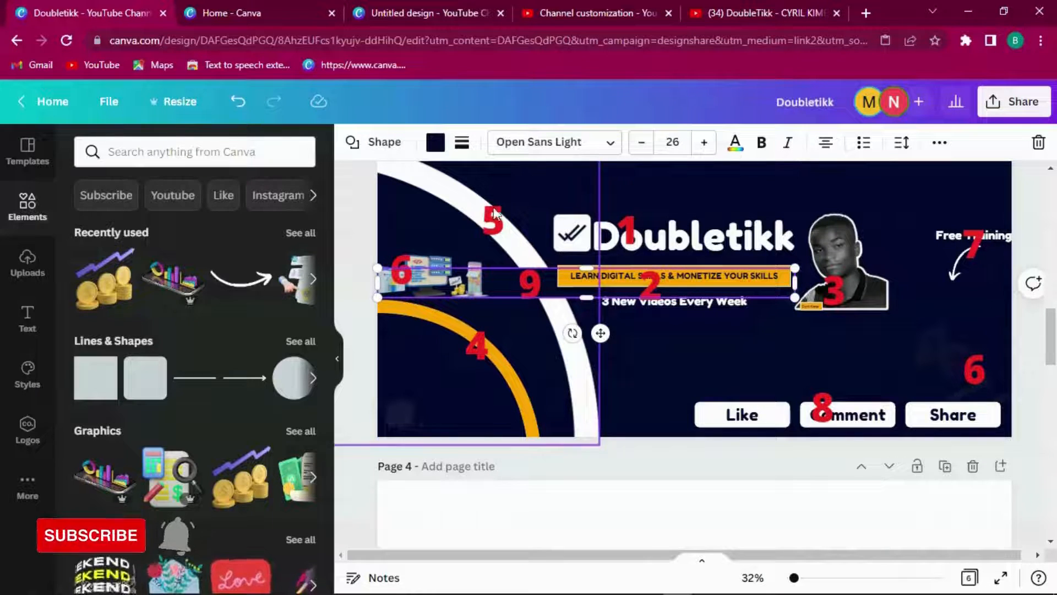
Step: Scroll back to page 1, with the logo, tagline and 'Free Training', and deselect everything
left_click_drag(1046, 311, 1052, 213)
left_click(595, 235)
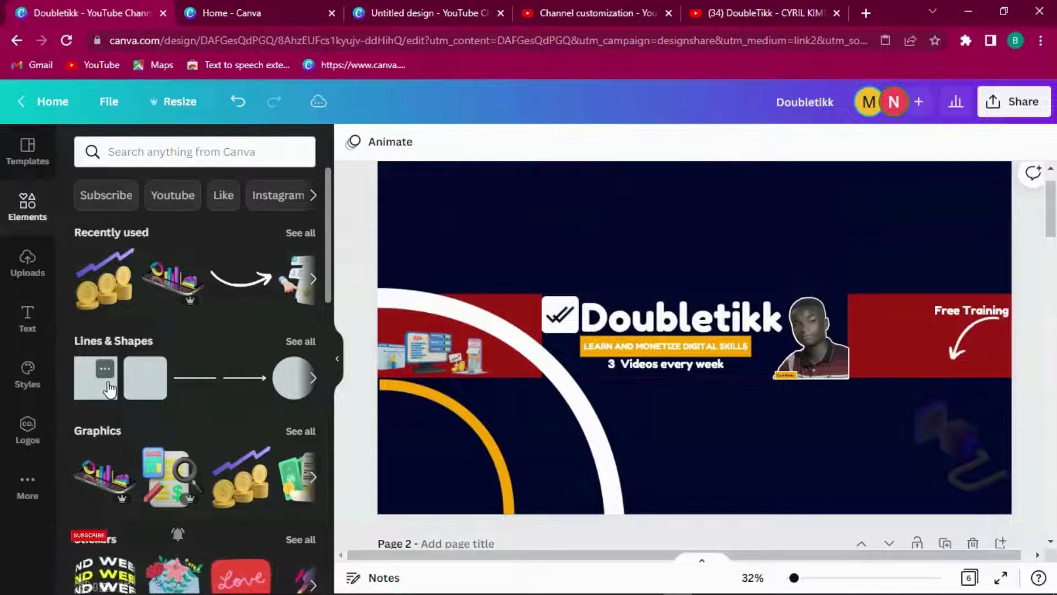
Step: Add a square and shape it into a thin bar behind the '3 Videos every week' line
left_click(108, 385)
left_click_drag(693, 281, 848, 380)
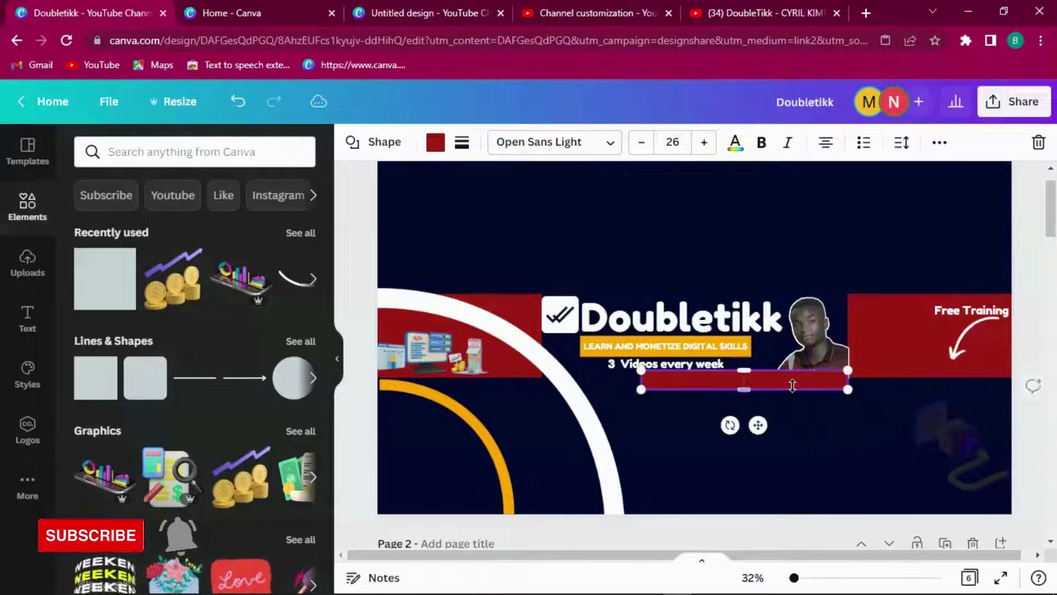
left_click_drag(760, 424, 594, 408)
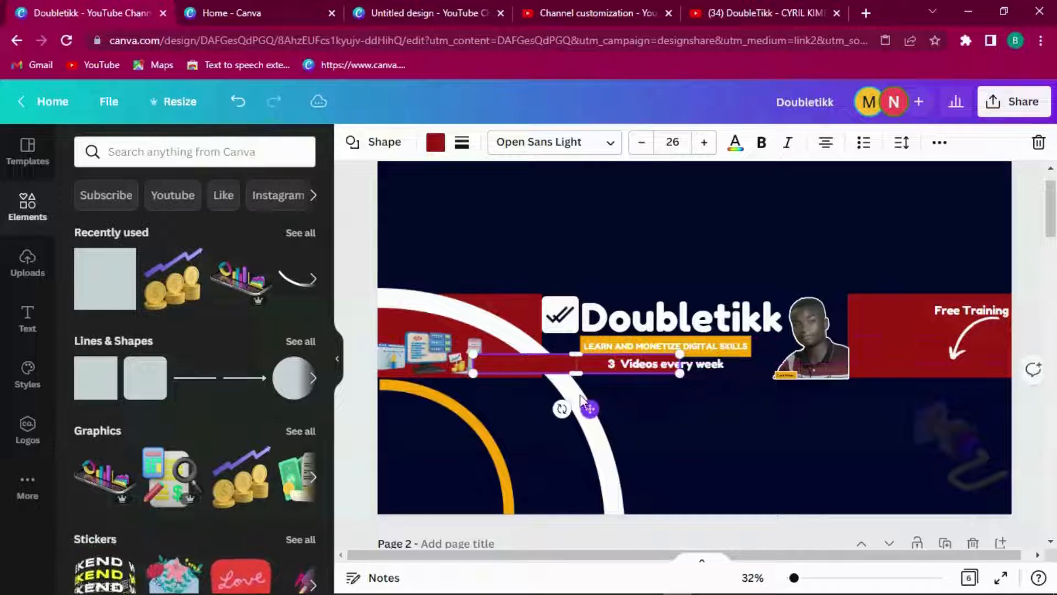
Step: Send the bar behind the logo and text, and fill it navy
right_click(529, 365)
left_click(505, 364)
right_click(505, 364)
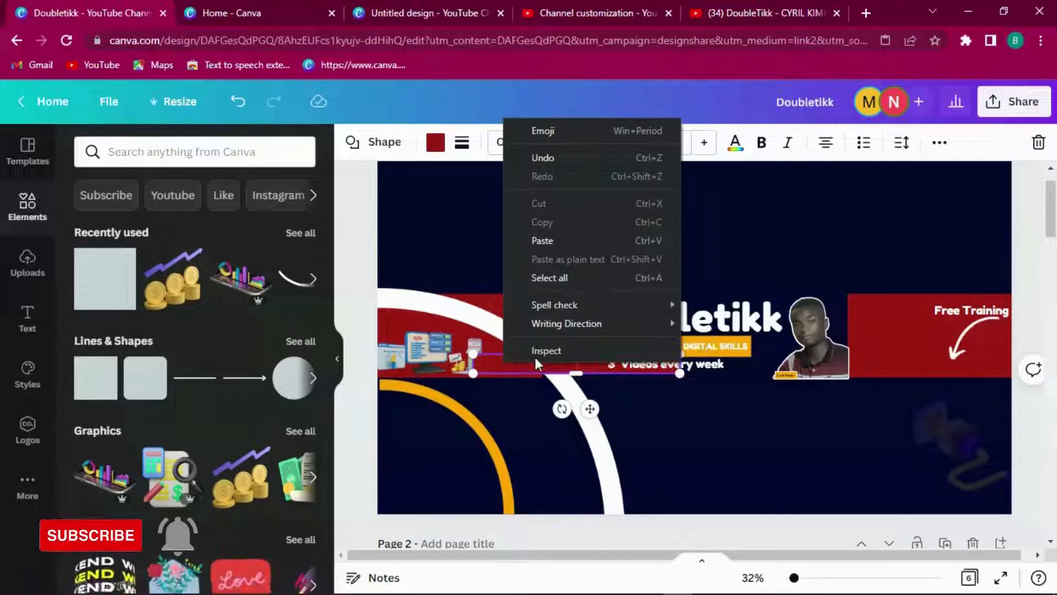
left_click(767, 443)
right_click(528, 364)
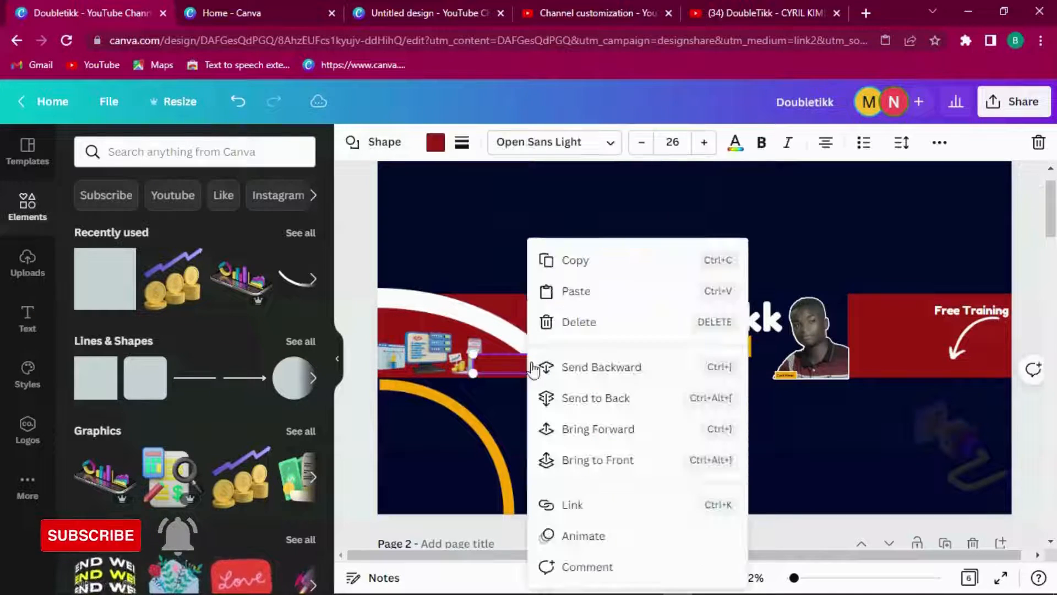
left_click(578, 368)
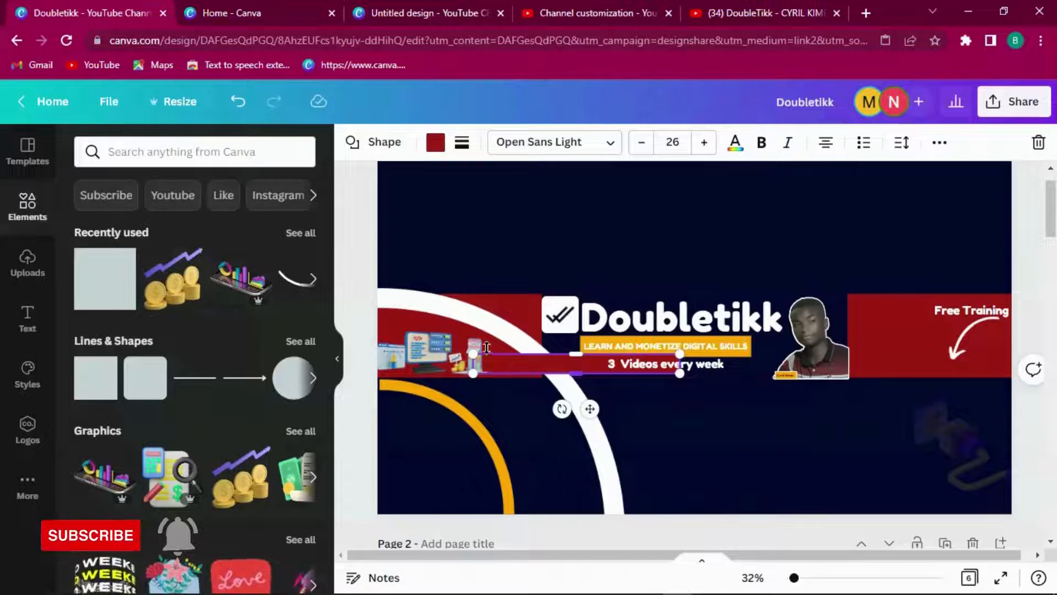
left_click(435, 141)
left_click(219, 224)
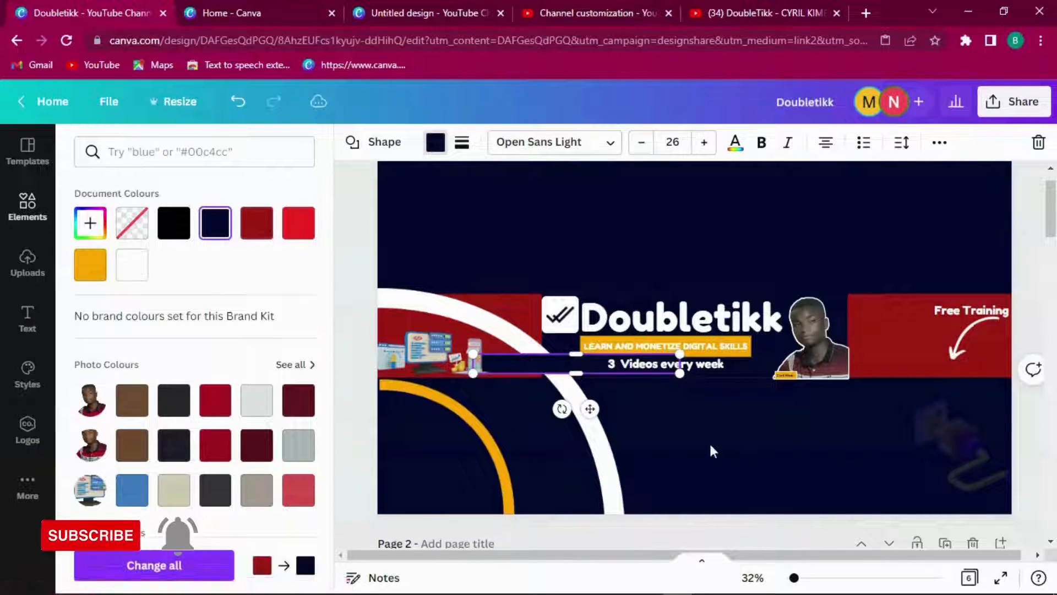
left_click(507, 306)
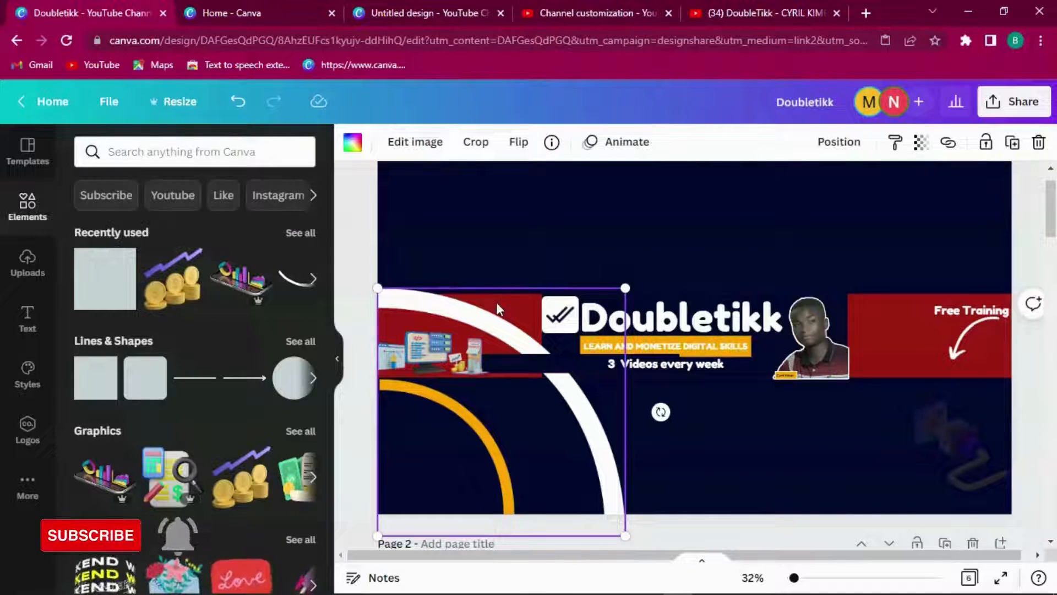
Step: Send the white arc back three layers and turn the red band behind the logo navy
right_click(497, 302)
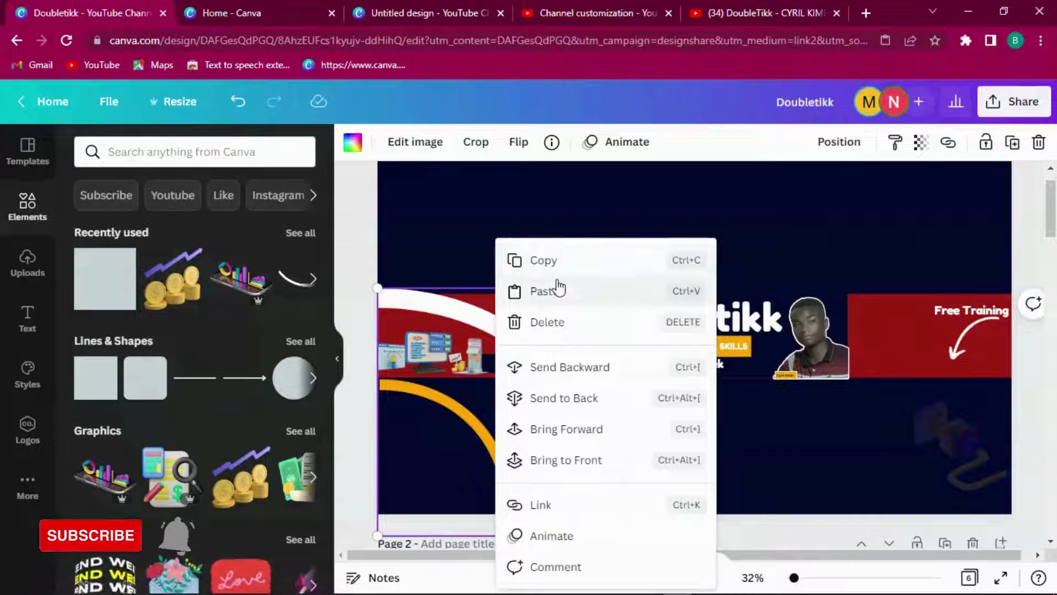
left_click(556, 368)
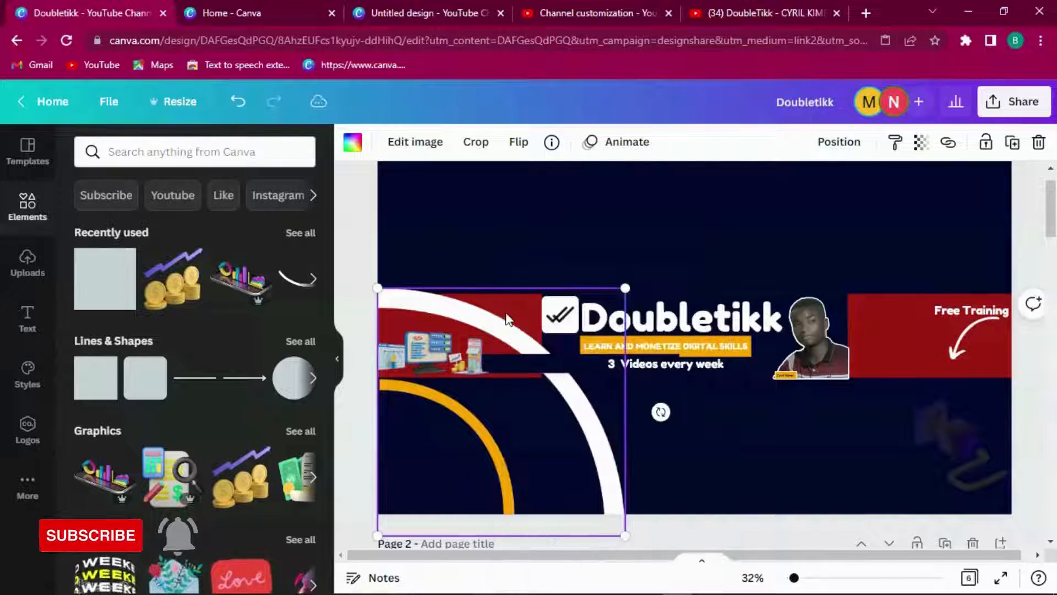
right_click(524, 299)
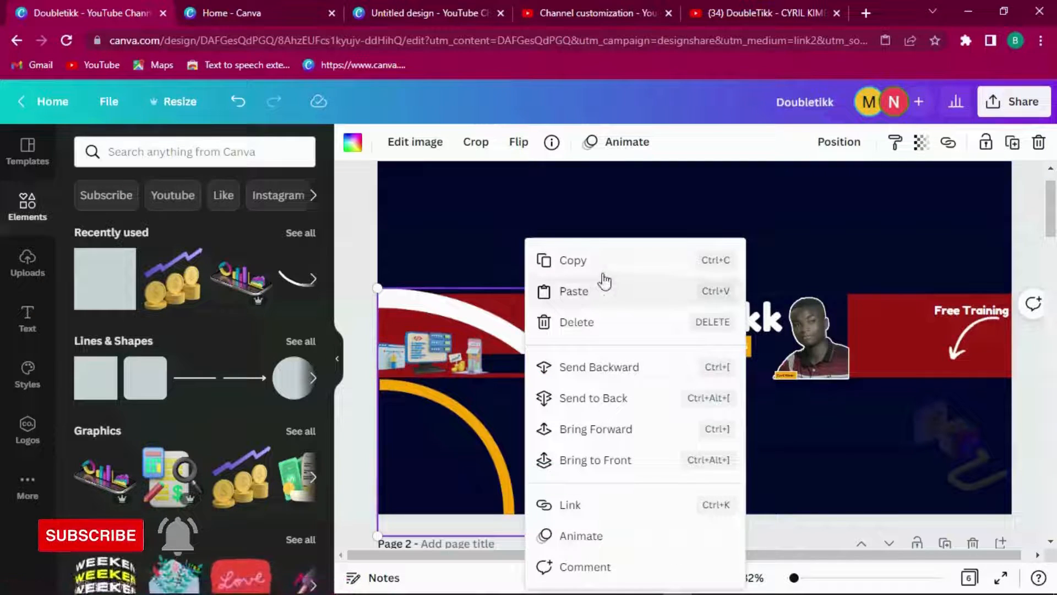
left_click(589, 366)
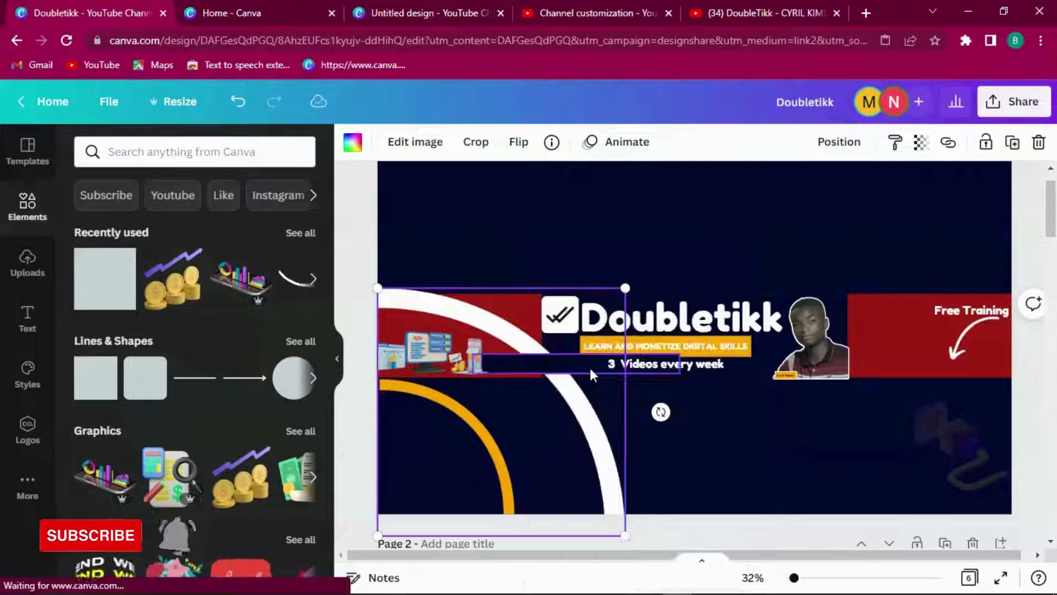
right_click(527, 300)
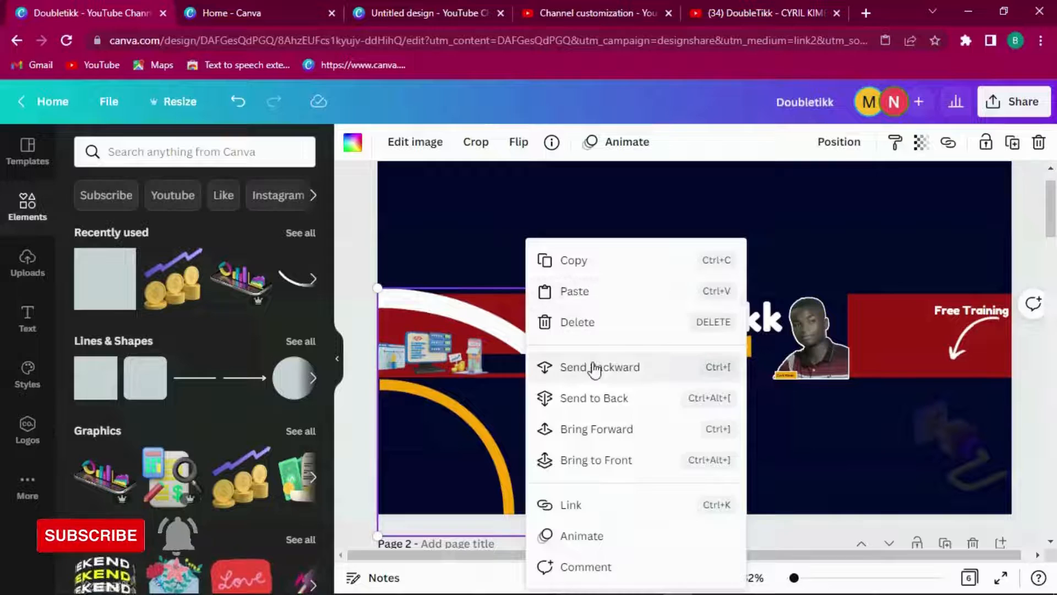
left_click(550, 366)
left_click(927, 330)
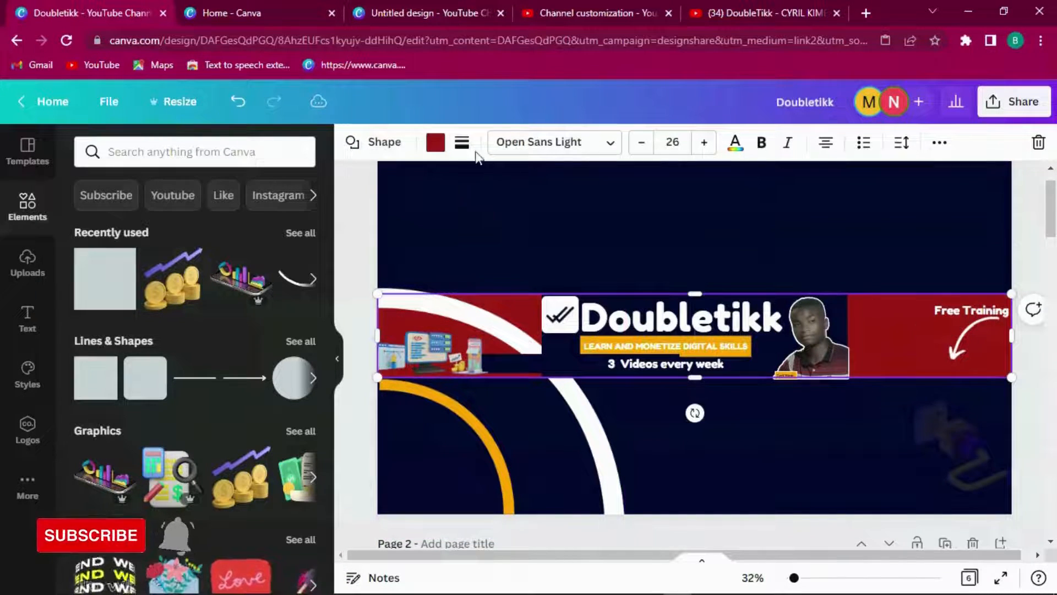
left_click(436, 143)
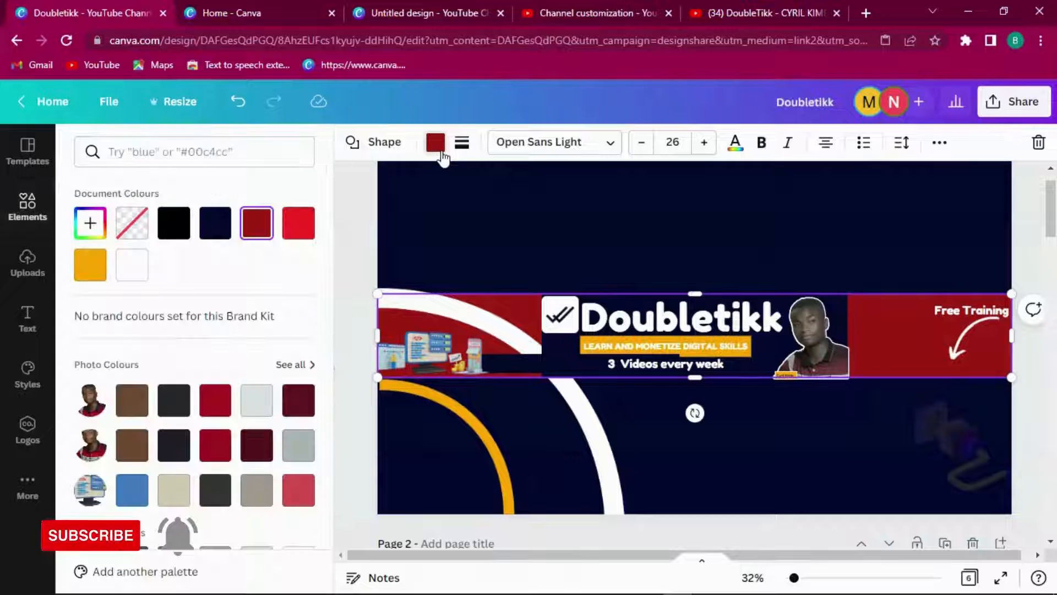
left_click(215, 223)
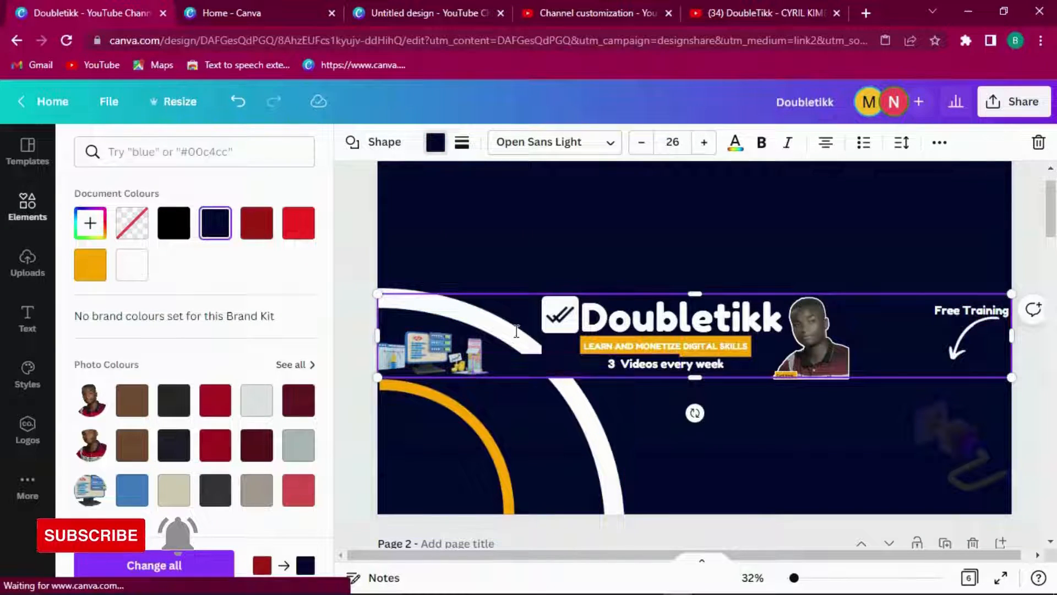
Step: Re-layer the white arc step by step until it sits behind the Doubletikk text
right_click(449, 309)
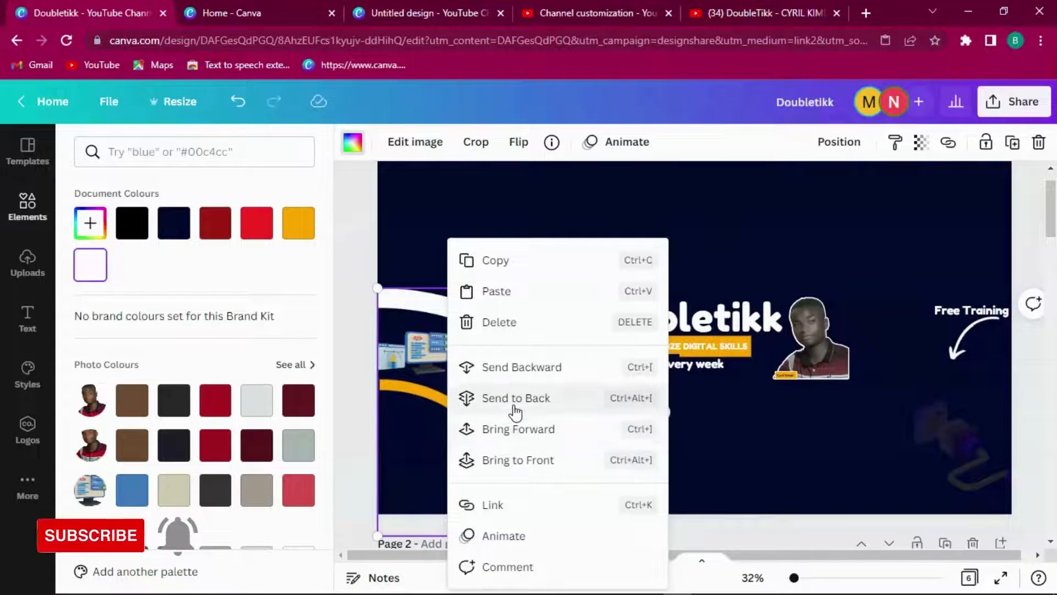
left_click(526, 458)
right_click(537, 366)
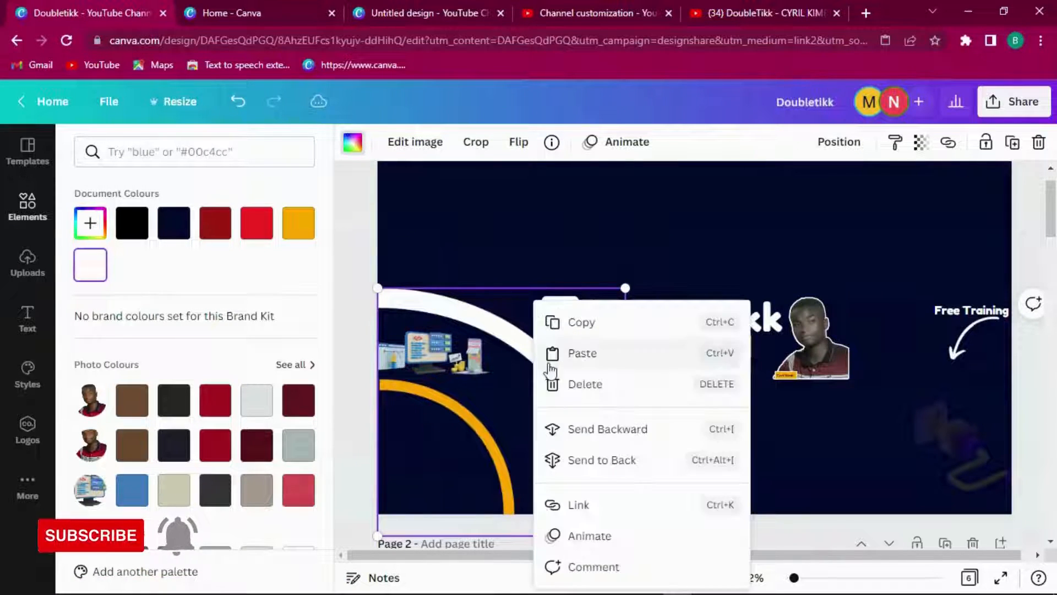
left_click(614, 444)
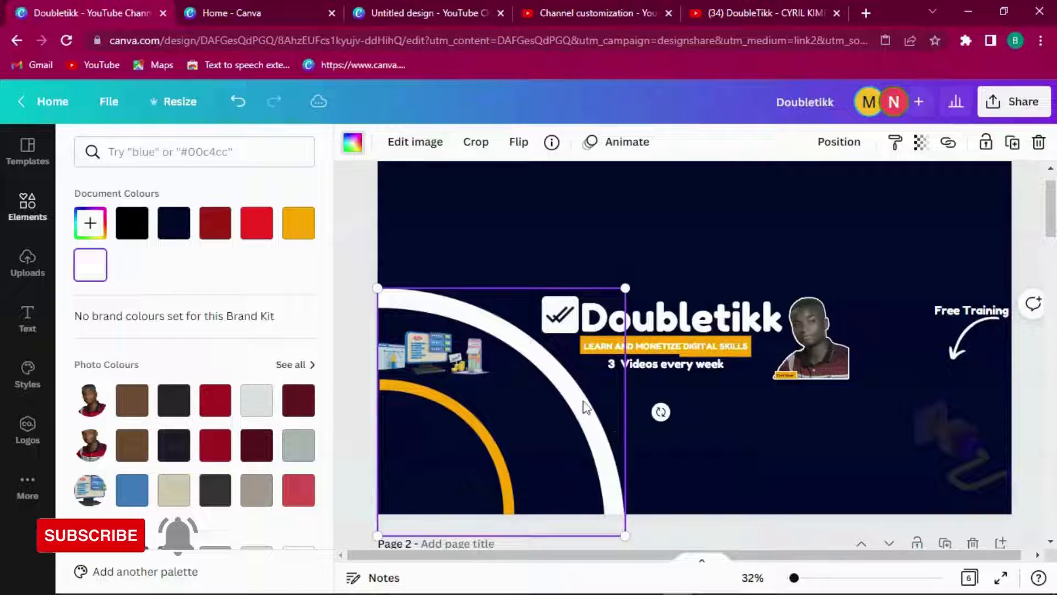
right_click(549, 373)
left_click(612, 372)
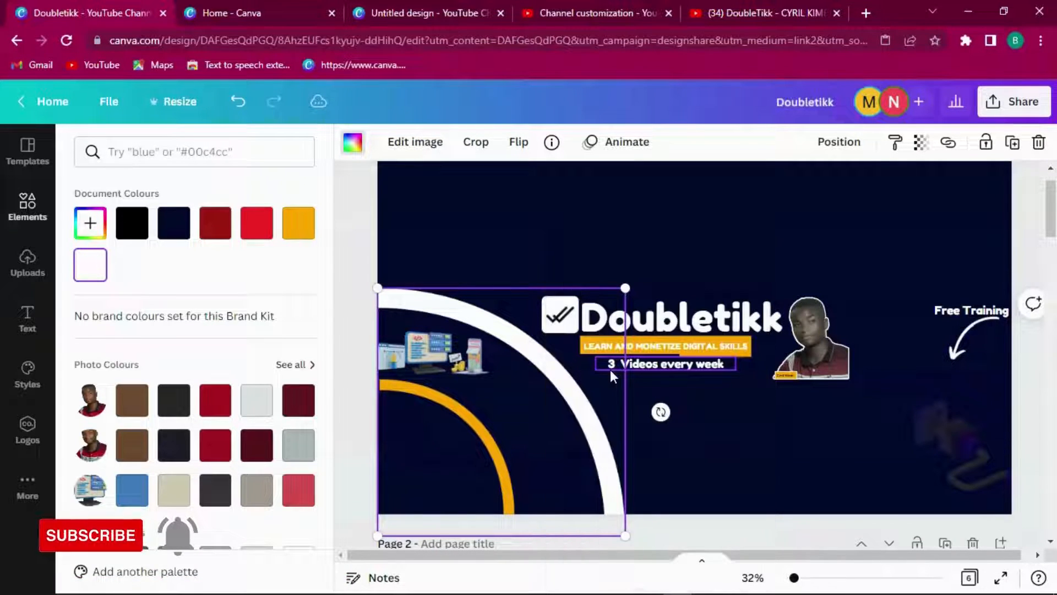
right_click(548, 370)
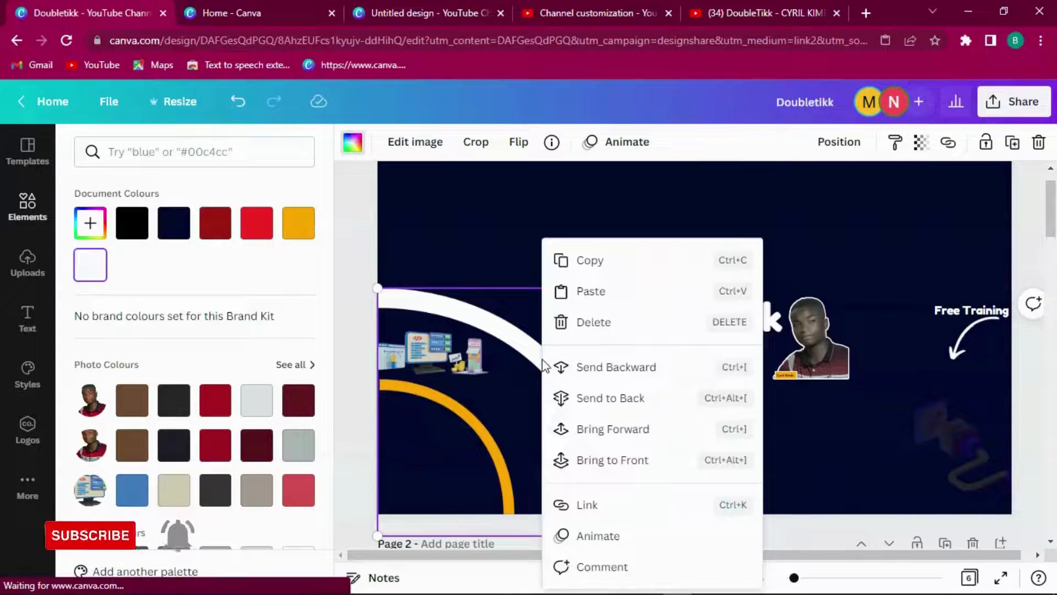
left_click(613, 365)
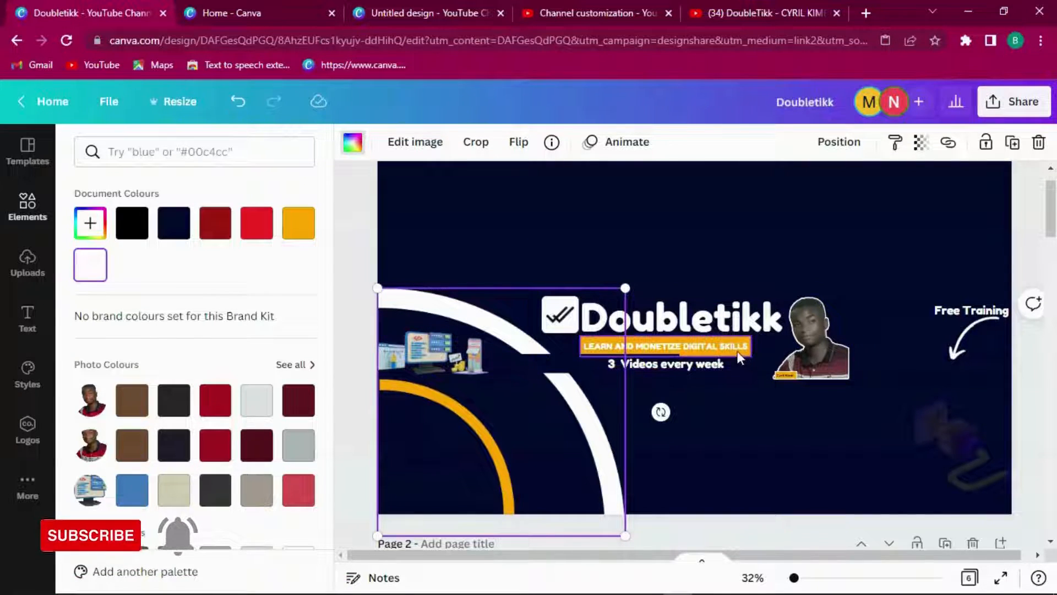
Step: Undo the accidental nudge of the orange tagline and scroll down to the numbered page 3 reference
left_click_drag(732, 352, 746, 352)
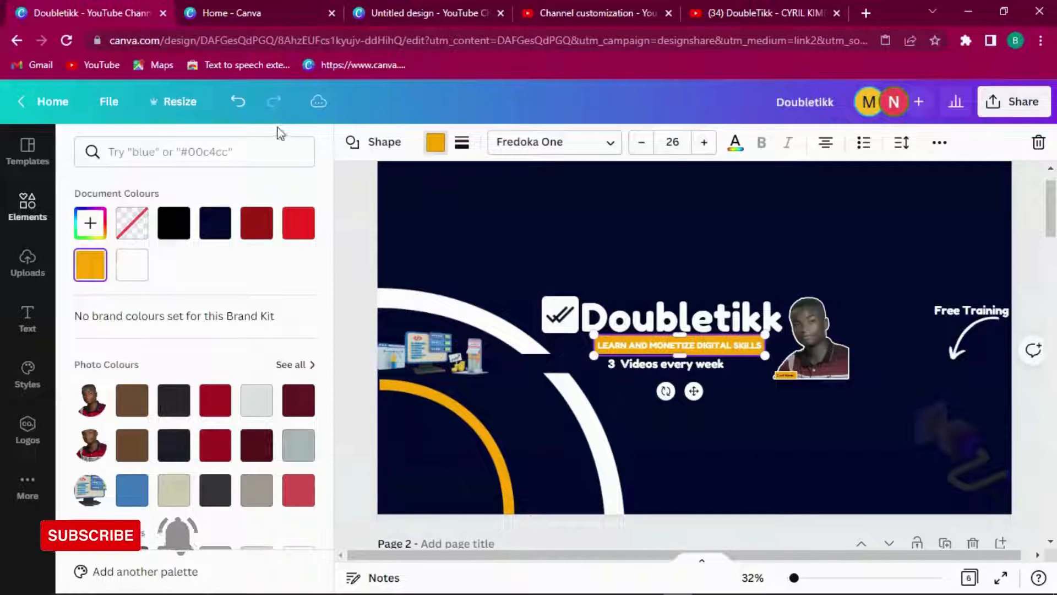
left_click(238, 102)
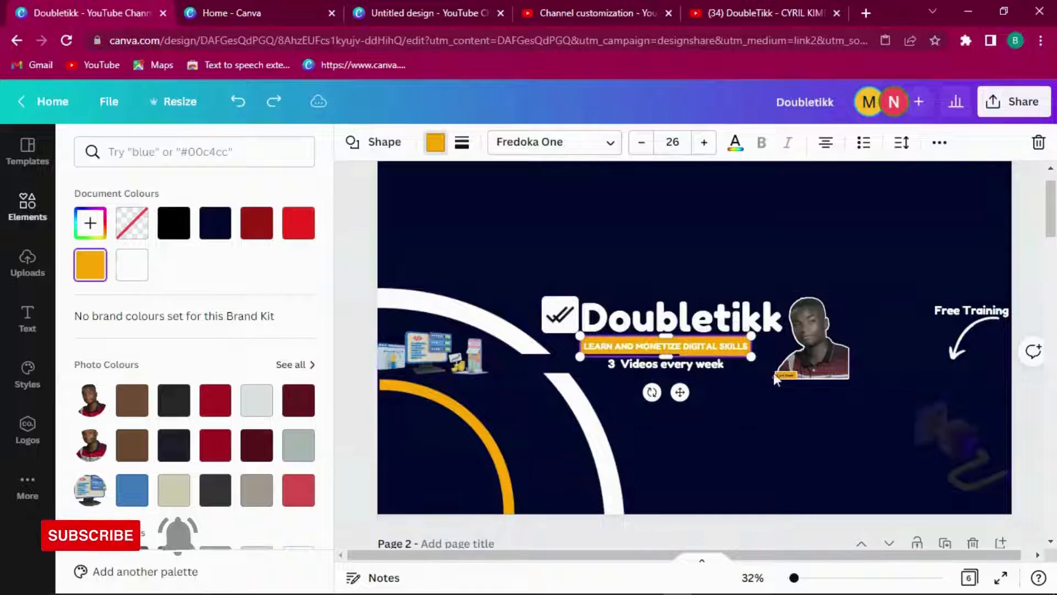
left_click_drag(1053, 223, 1052, 337)
left_click(1053, 314)
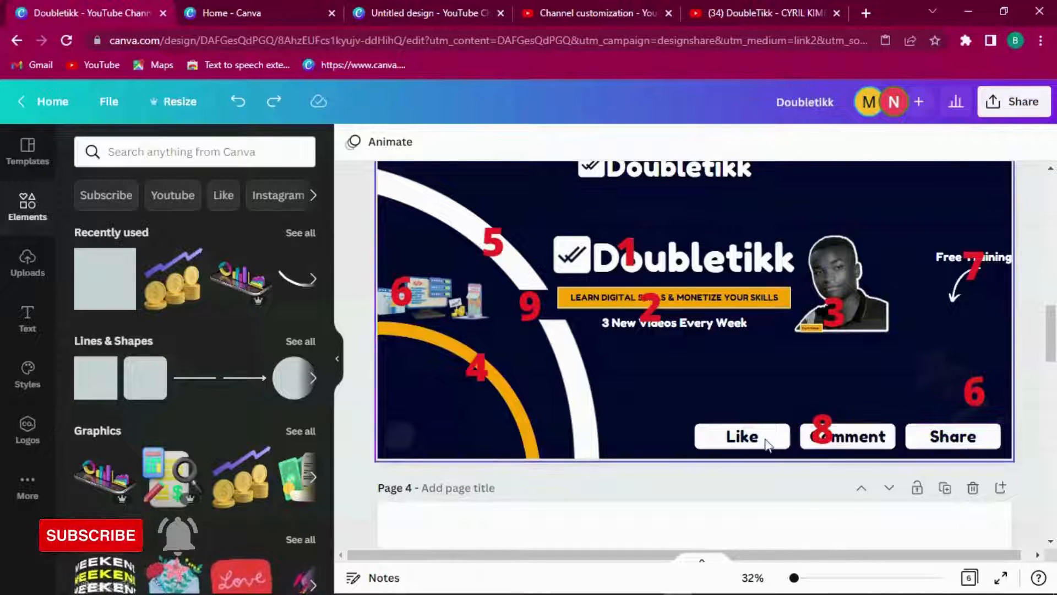
Step: Scroll up to page 1, showing the Doubletikk logo, tagline and 'Free Training'
left_click_drag(1053, 345, 1053, 210)
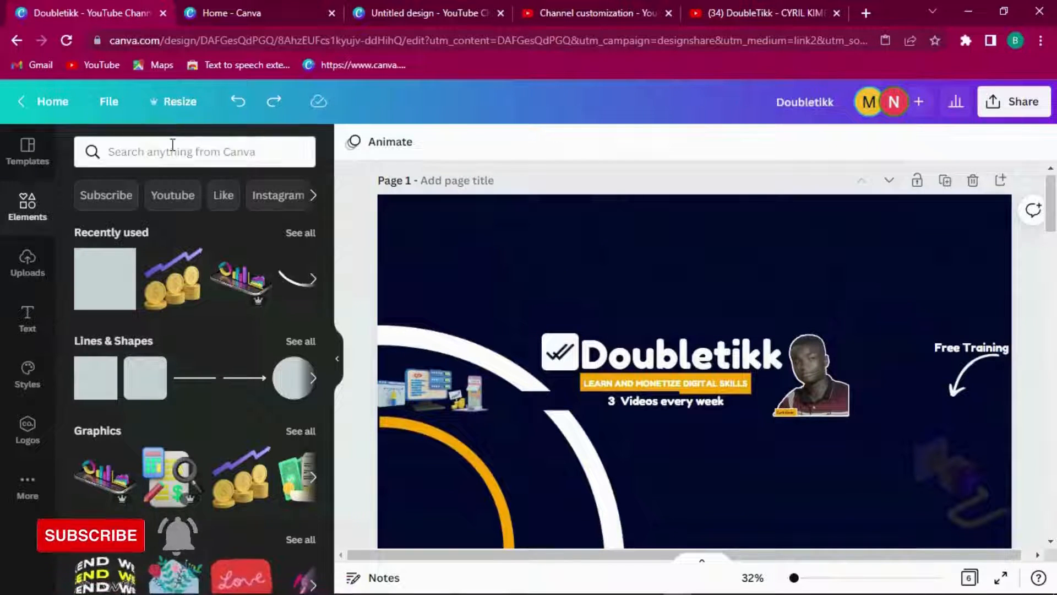
Step: Add a red rounded square, flatten it into a thin bar, and move it to the lower right
left_click(153, 390)
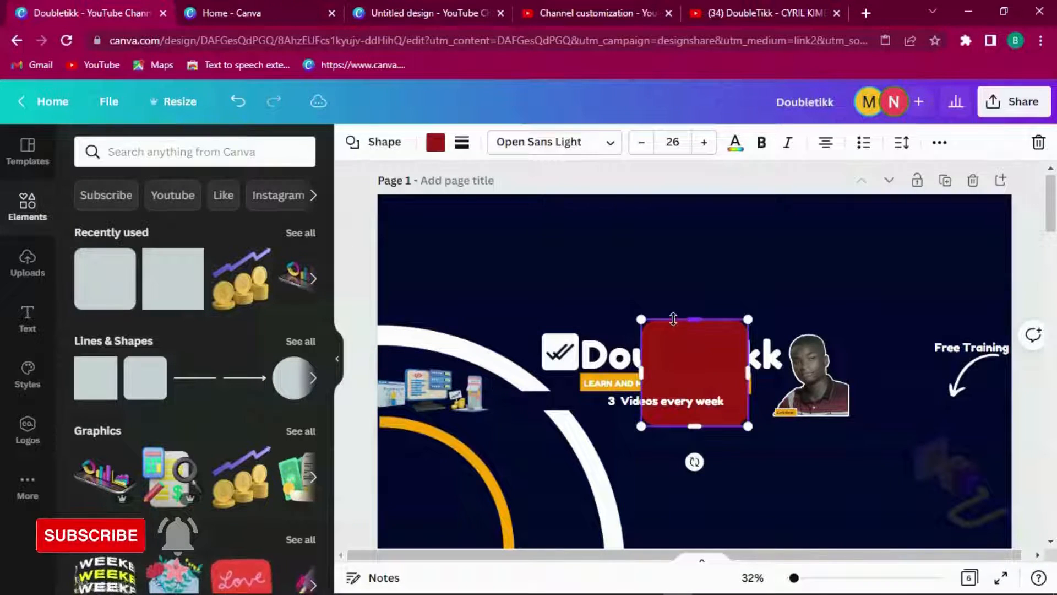
left_click_drag(693, 320, 695, 410)
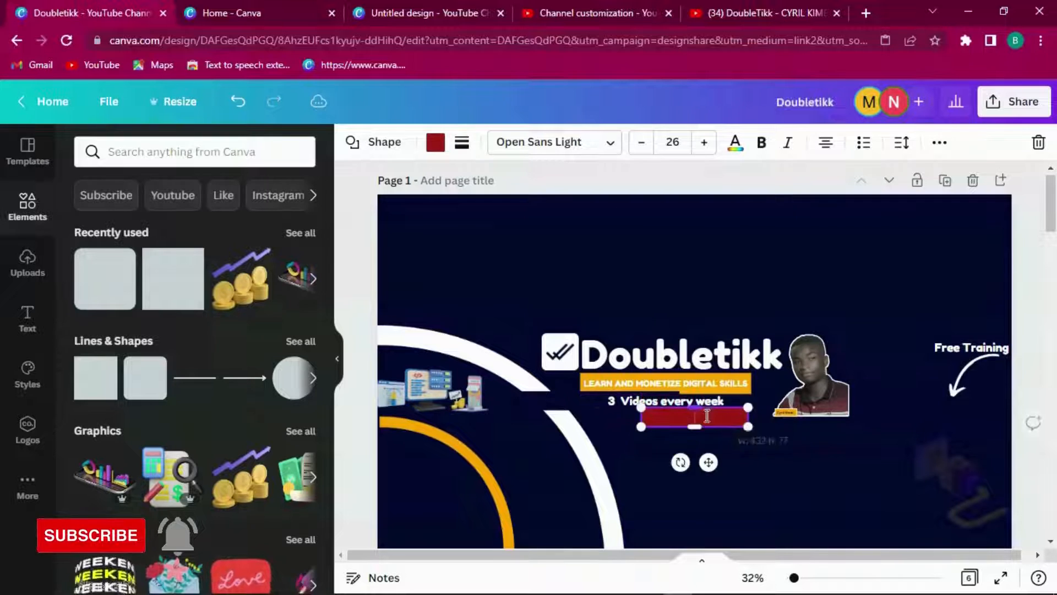
left_click_drag(700, 458, 725, 514)
scroll(848, 477, "down", 2)
left_click_drag(1052, 232, 1052, 245)
left_click(766, 347)
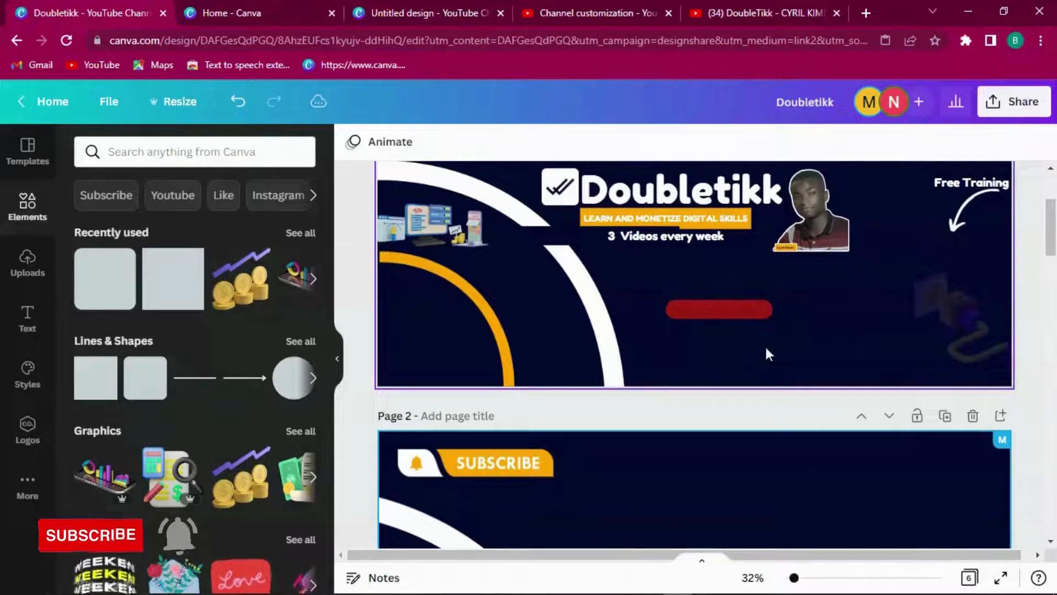
left_click(741, 316)
left_click_drag(734, 351, 846, 402)
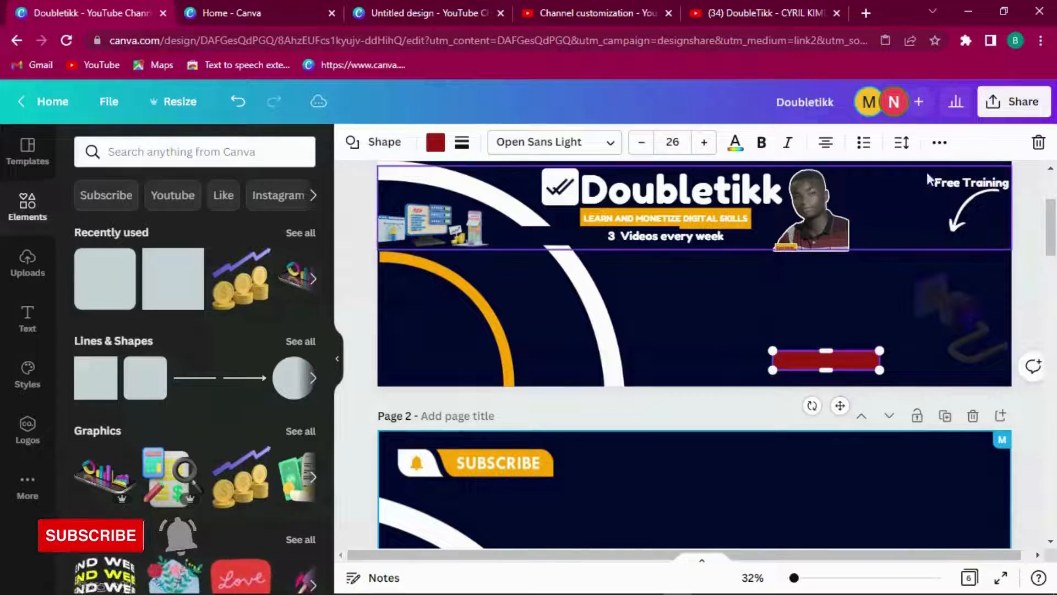
Step: Duplicate the red bar and place the copy right beside the original
left_click(938, 144)
left_click(938, 182)
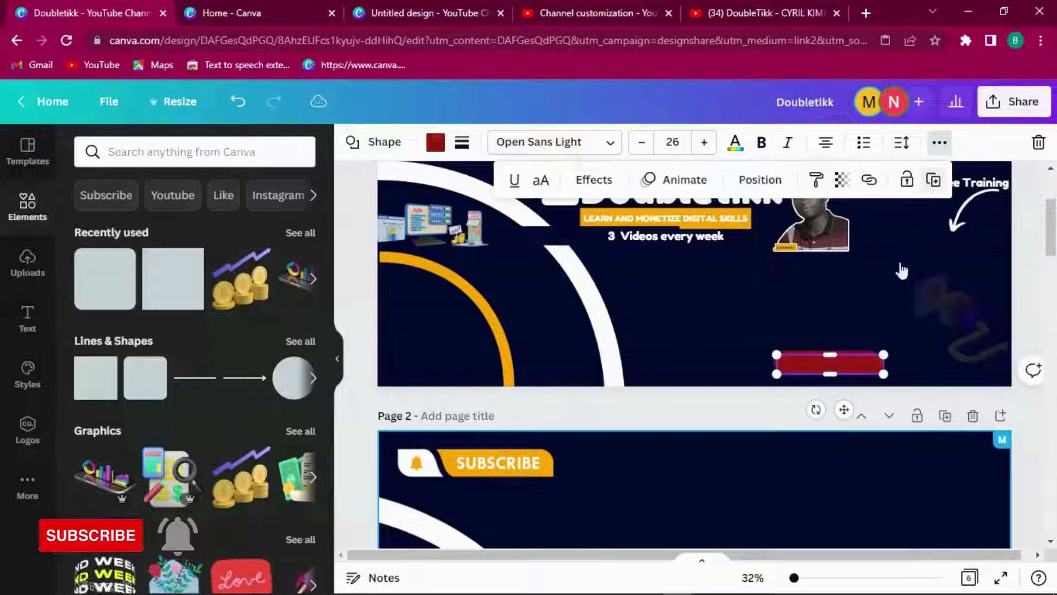
left_click_drag(840, 406, 943, 406)
left_click(839, 355)
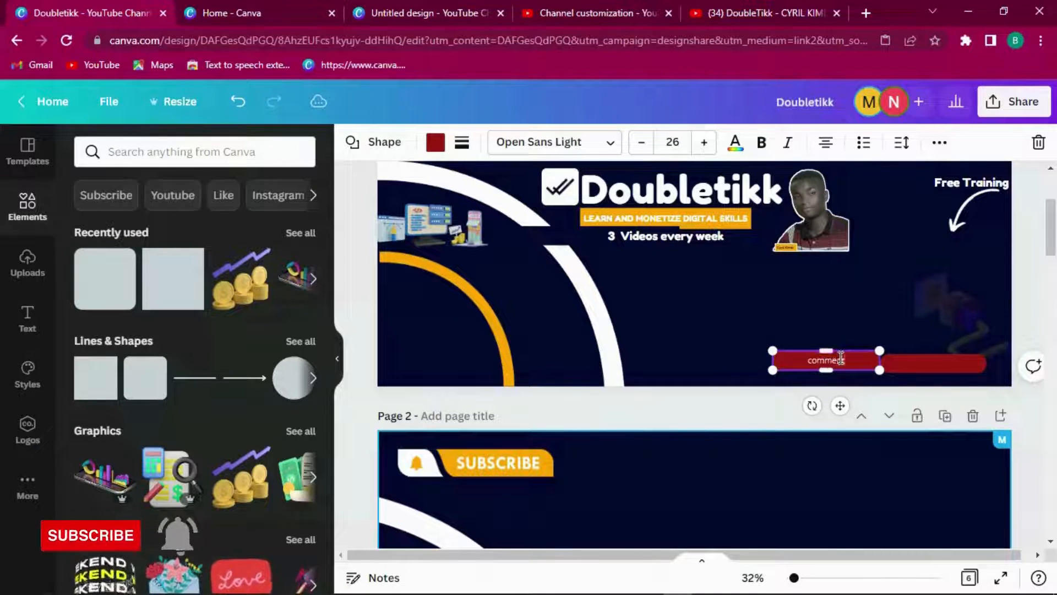
Step: Set the 'comment' label to Fredoka One and enlarge it to size 38
left_click(542, 144)
left_click(148, 283)
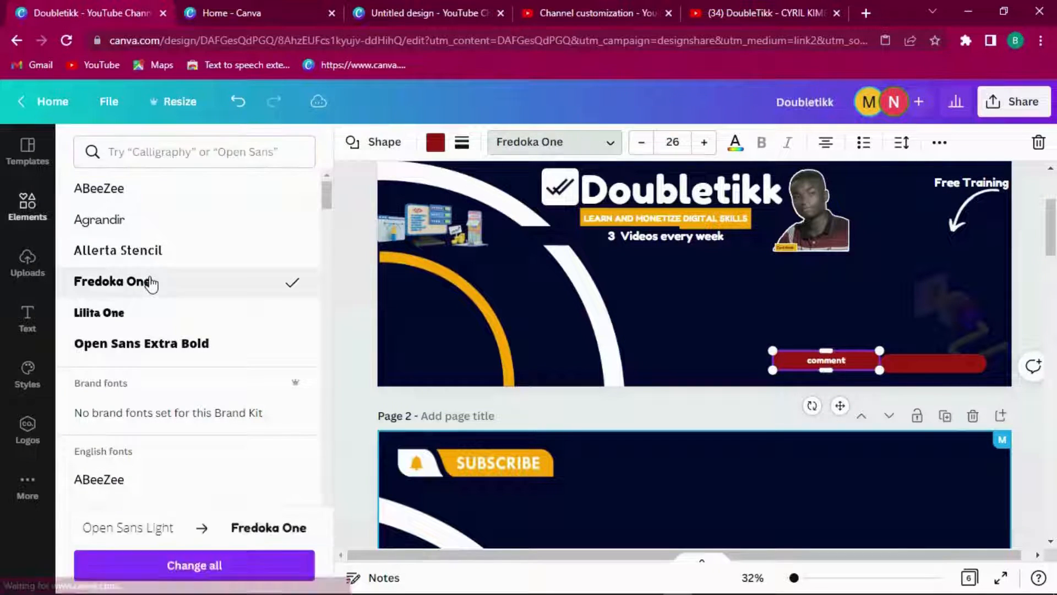
left_click(711, 144)
left_click(710, 144)
left_click(711, 144)
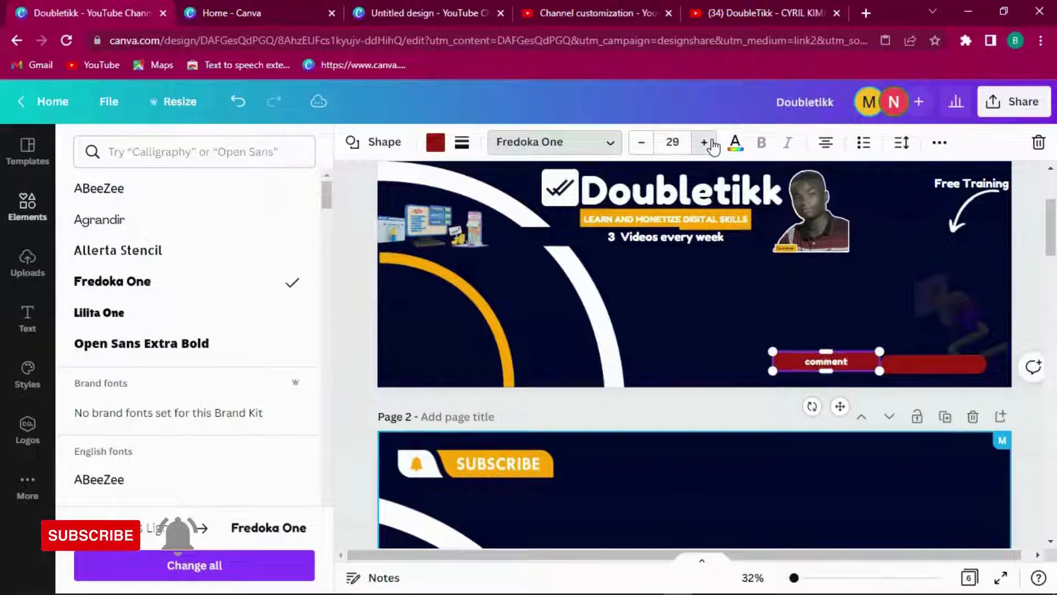
left_click(712, 145)
left_click(713, 145)
left_click(713, 145)
left_click(713, 145)
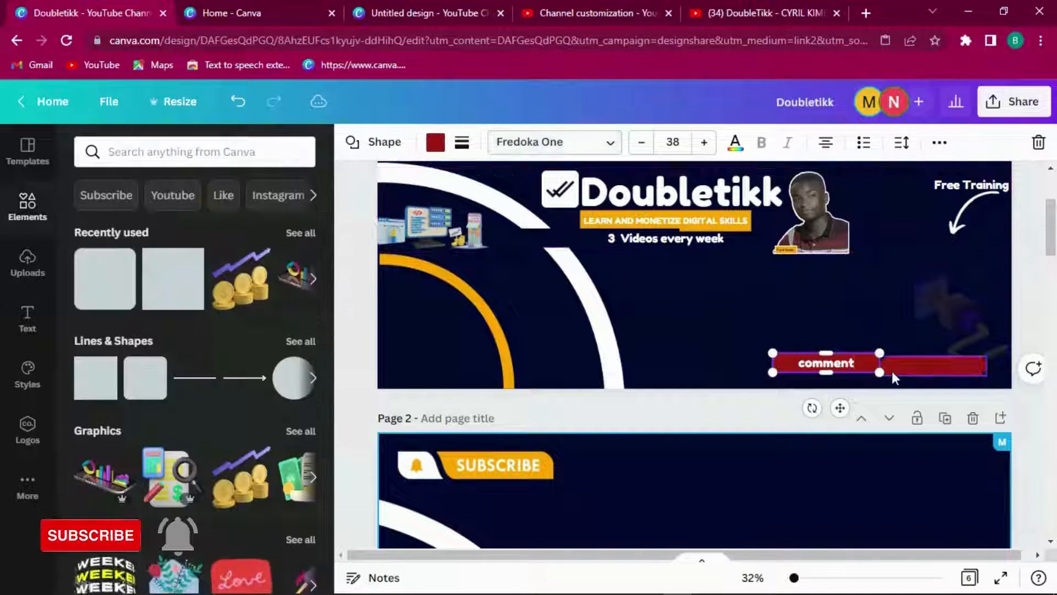
left_click(899, 369)
Step: Nudge the blank bar next to 'comment' and give it the label 'share'
left_click_drag(902, 368, 913, 368)
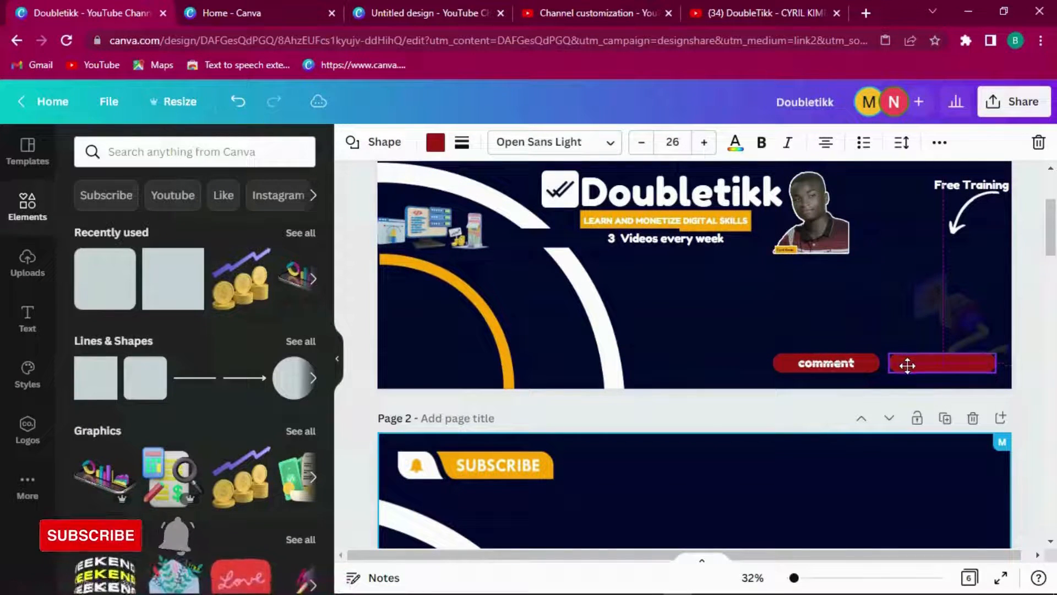
left_click(738, 353)
left_click(912, 362)
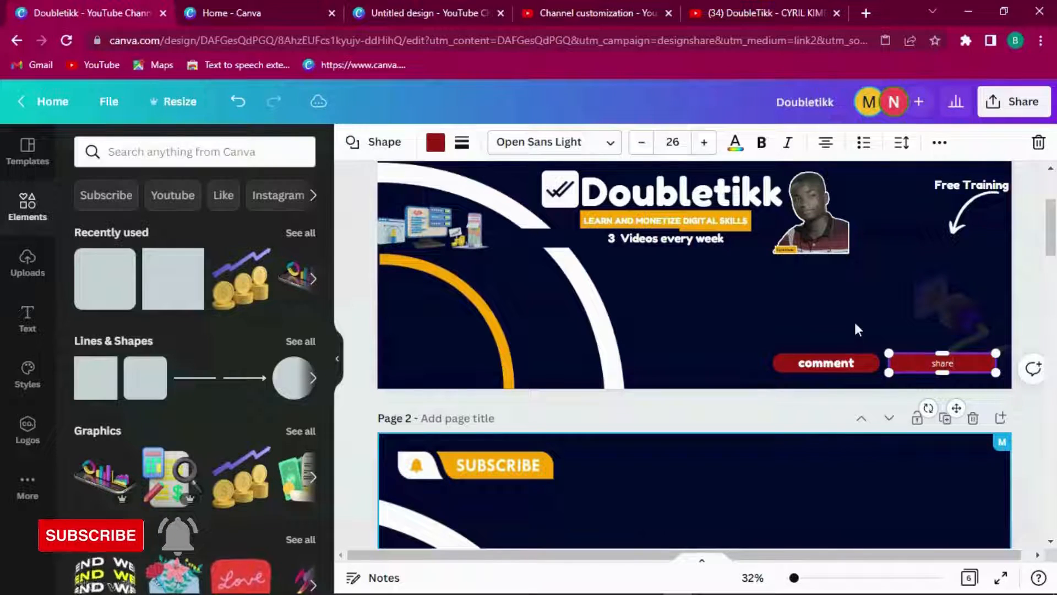
Step: Set 'share' to Fredoka One at size 30 and scroll down to page 2
left_click(556, 142)
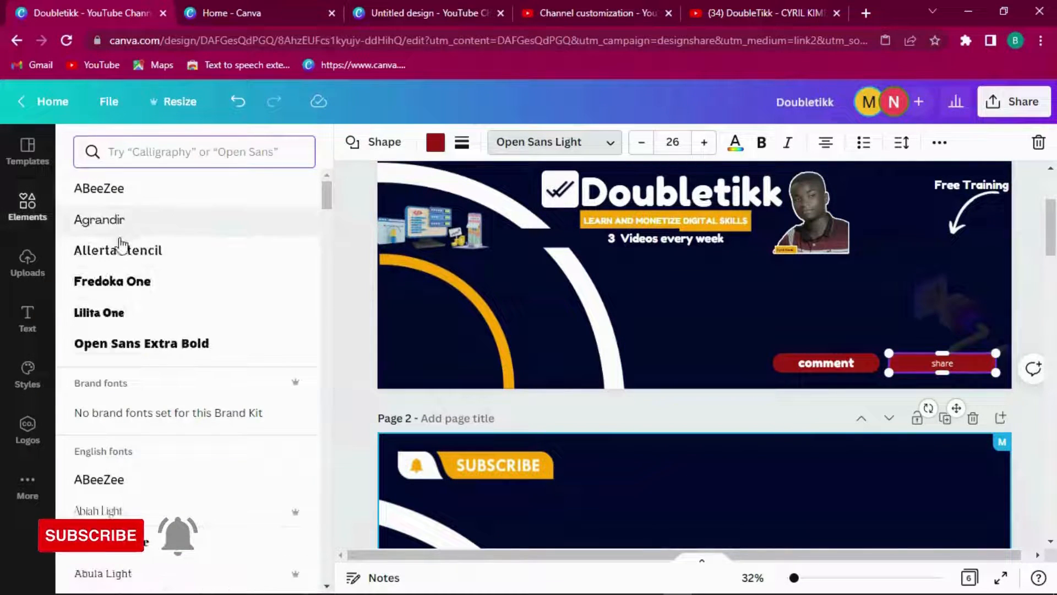
left_click(125, 280)
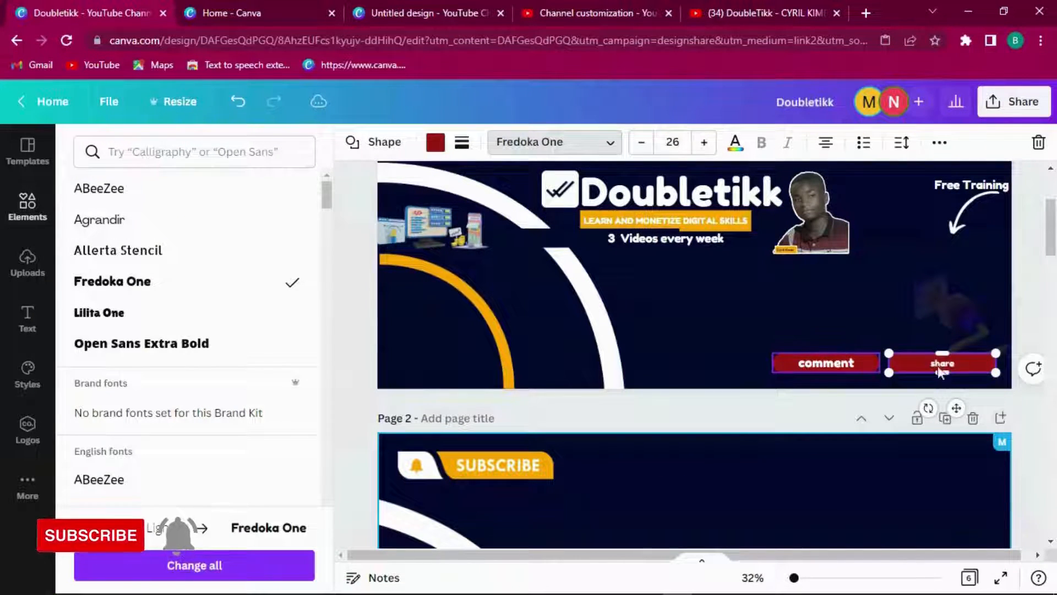
left_click(679, 143)
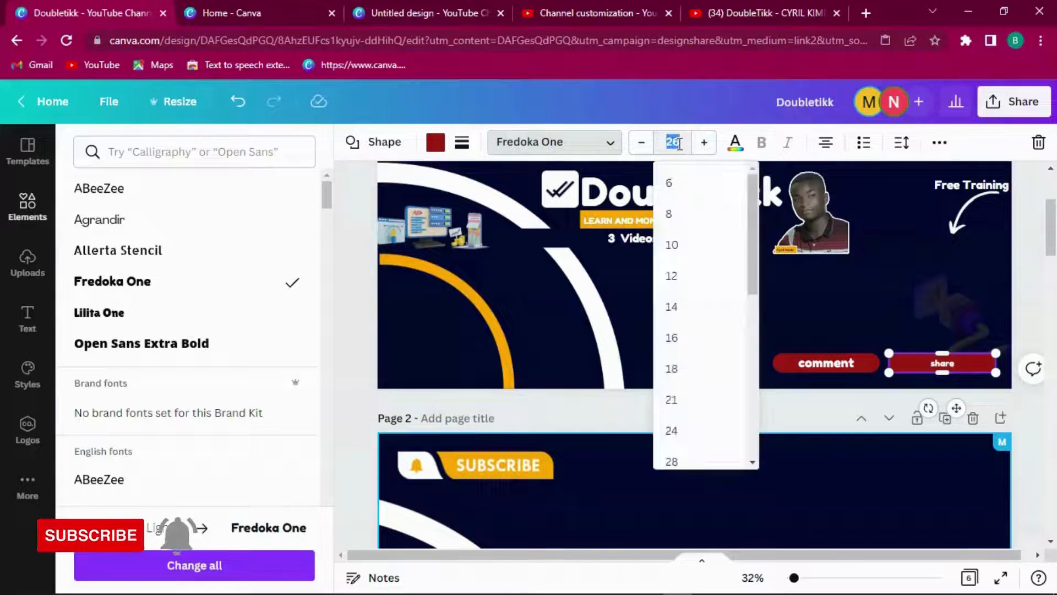
type("30")
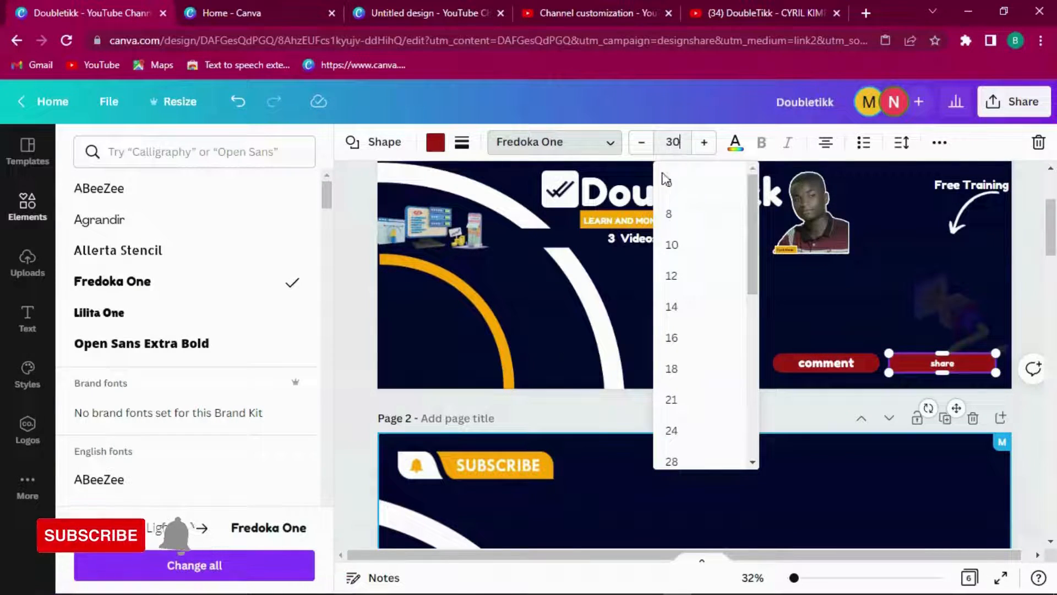
key("Return")
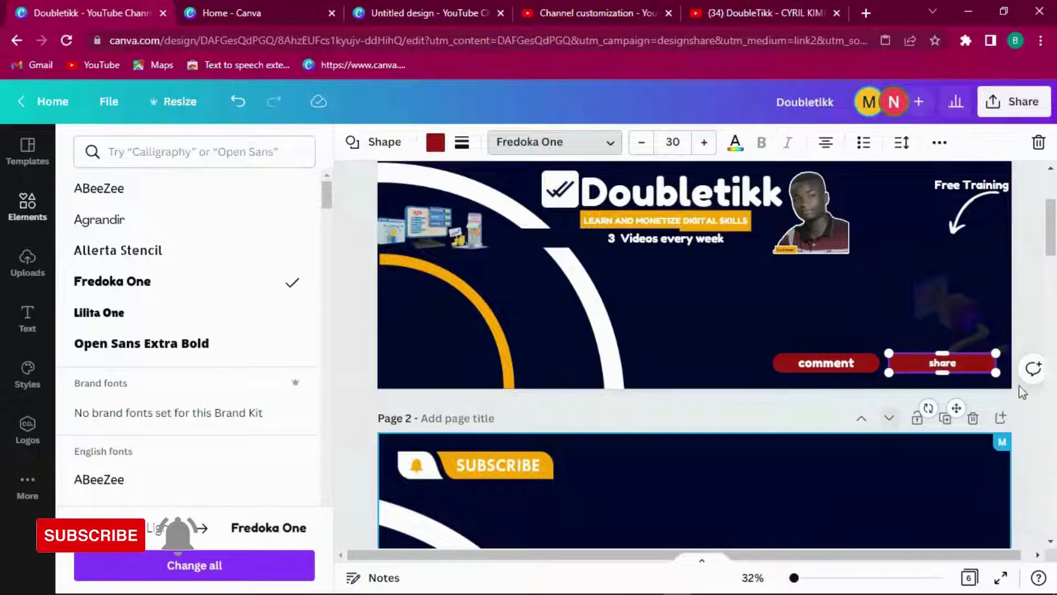
left_click_drag(1054, 222, 1046, 284)
Step: Copy page 2's white Like, Comment and Share buttons together
left_click(710, 319)
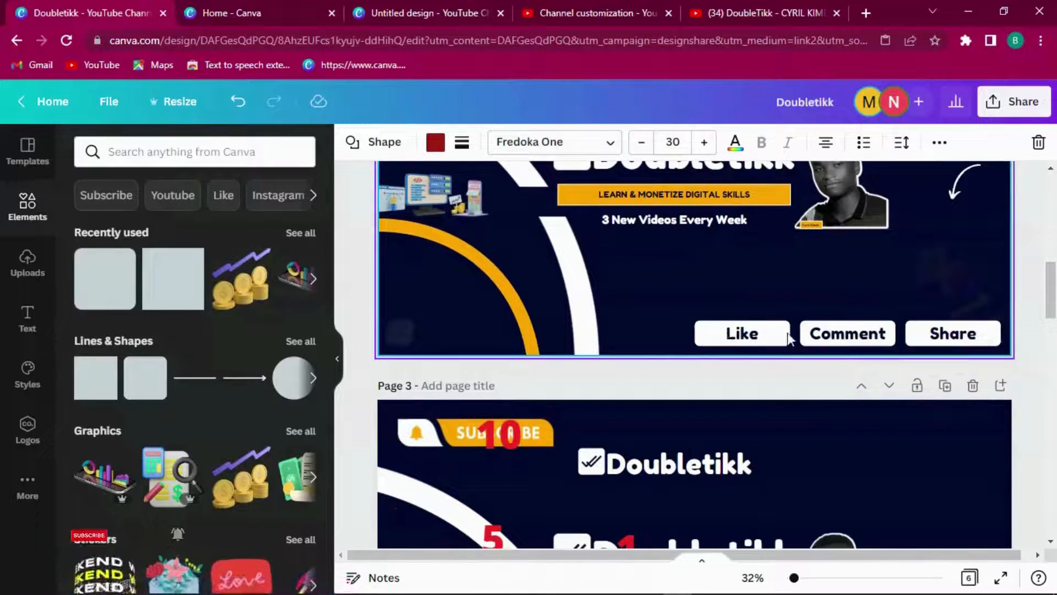
left_click(824, 342)
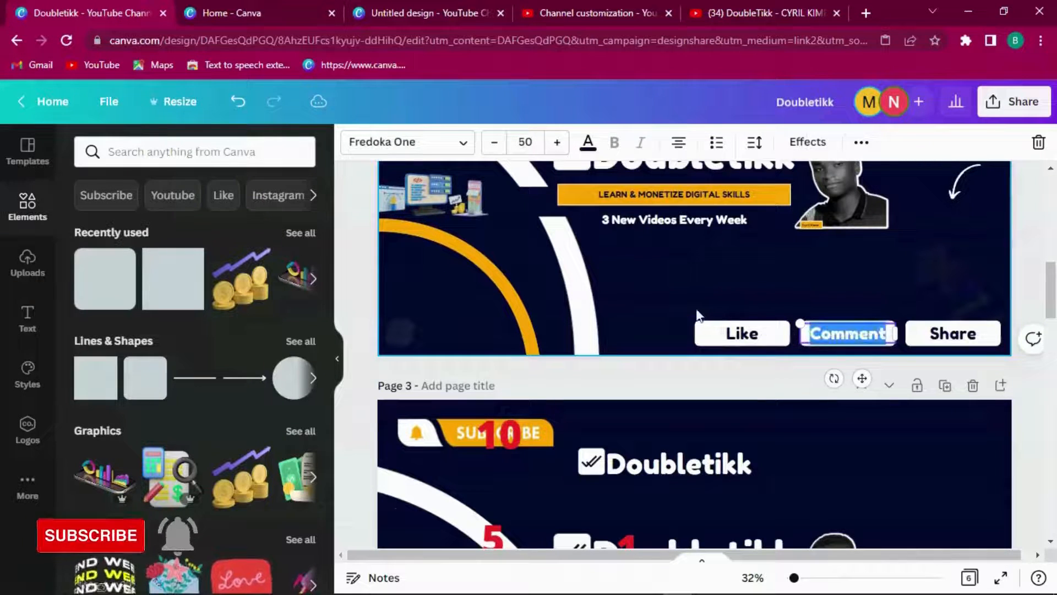
left_click_drag(682, 306, 937, 344)
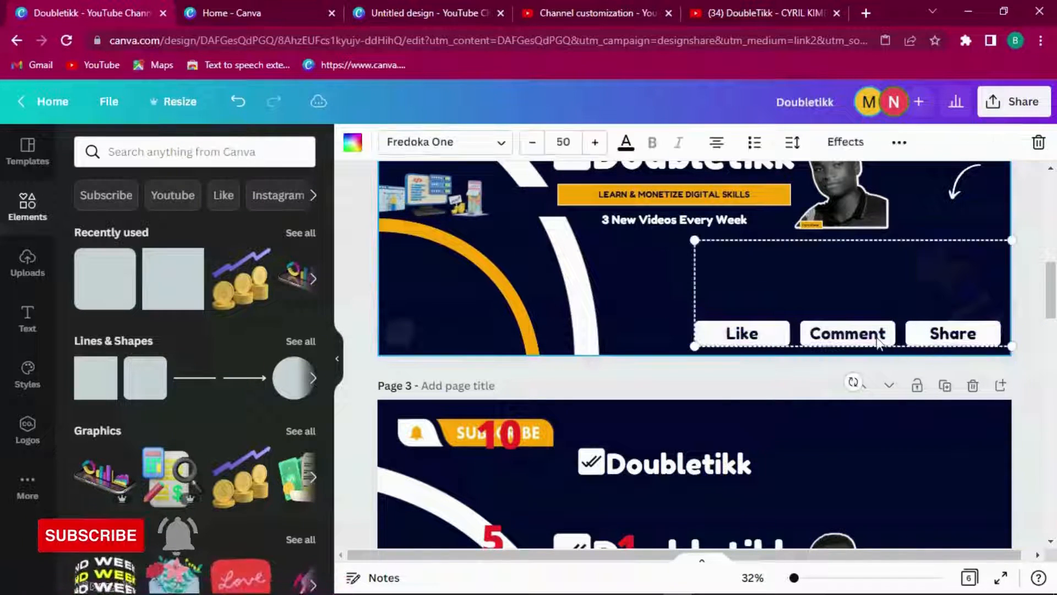
right_click(842, 335)
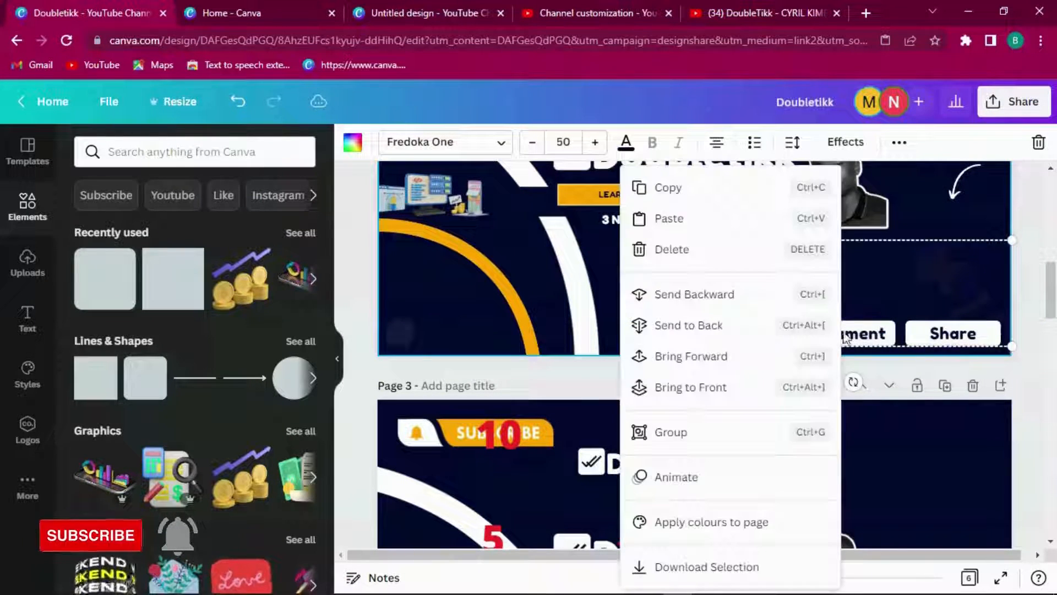
left_click(663, 194)
Step: Delete the red 'share' and 'comment' bars from page 1
scroll(1054, 305, "up", 5)
left_click(951, 328)
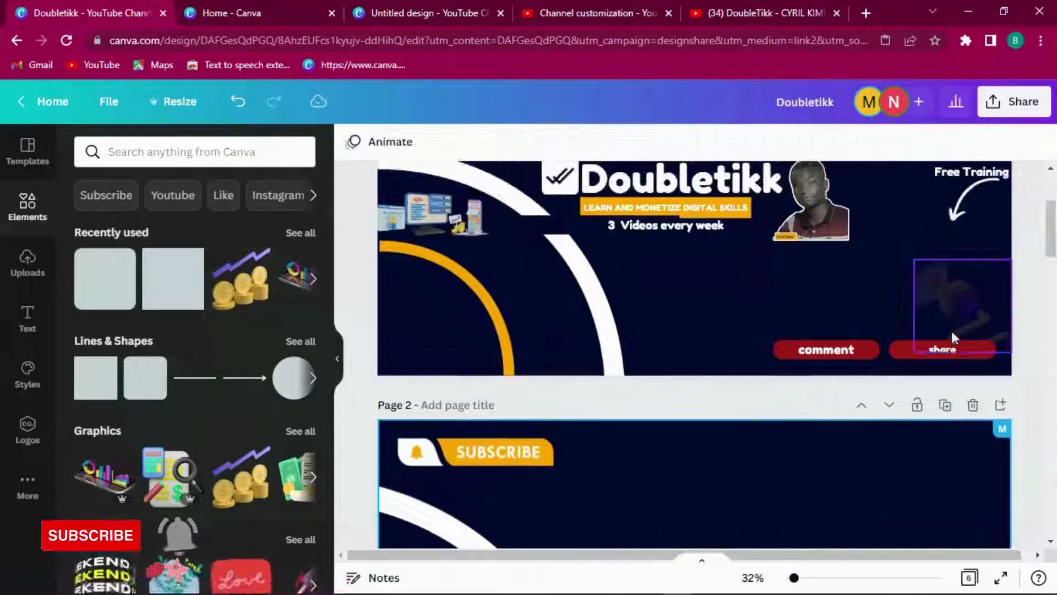
left_click(897, 350)
key("Delete")
left_click(874, 346)
key("Delete")
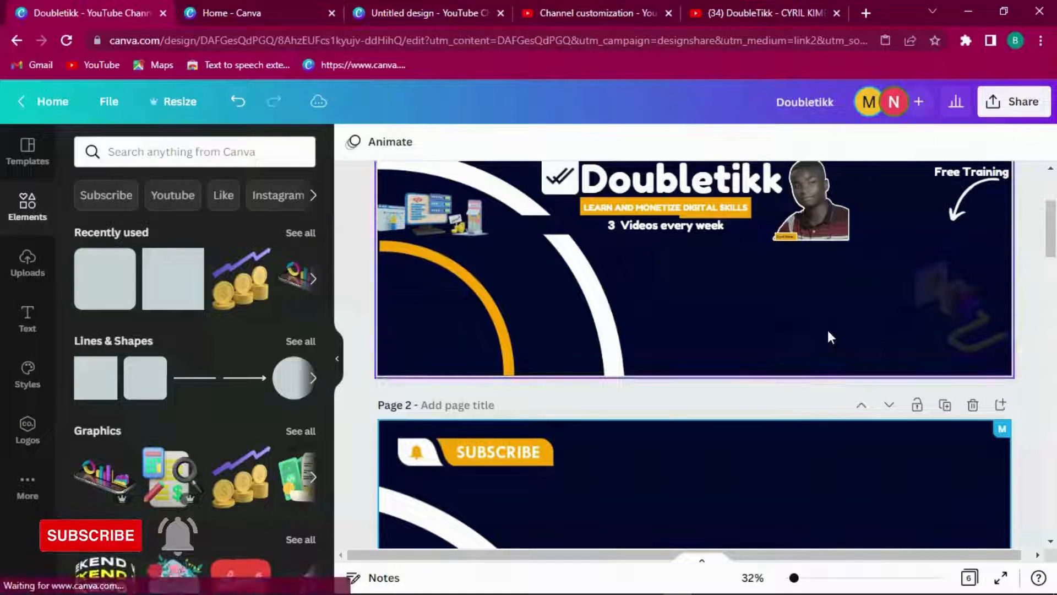
Step: Paste the Like, Comment and Share buttons onto page 1 and shift them slightly left
right_click(828, 330)
left_click(877, 382)
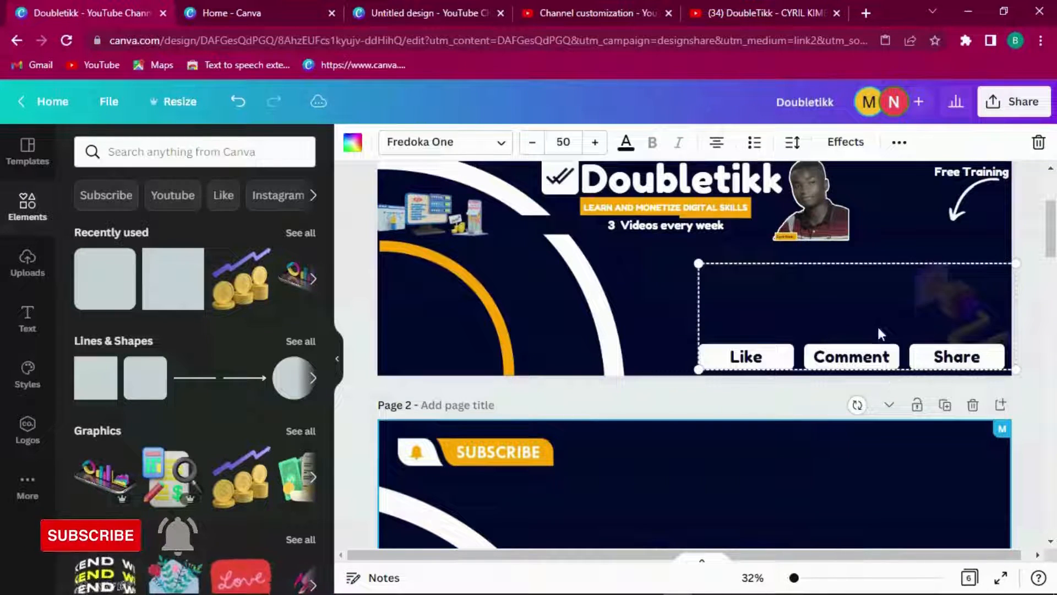
left_click_drag(877, 358, 843, 354)
left_click(1028, 378)
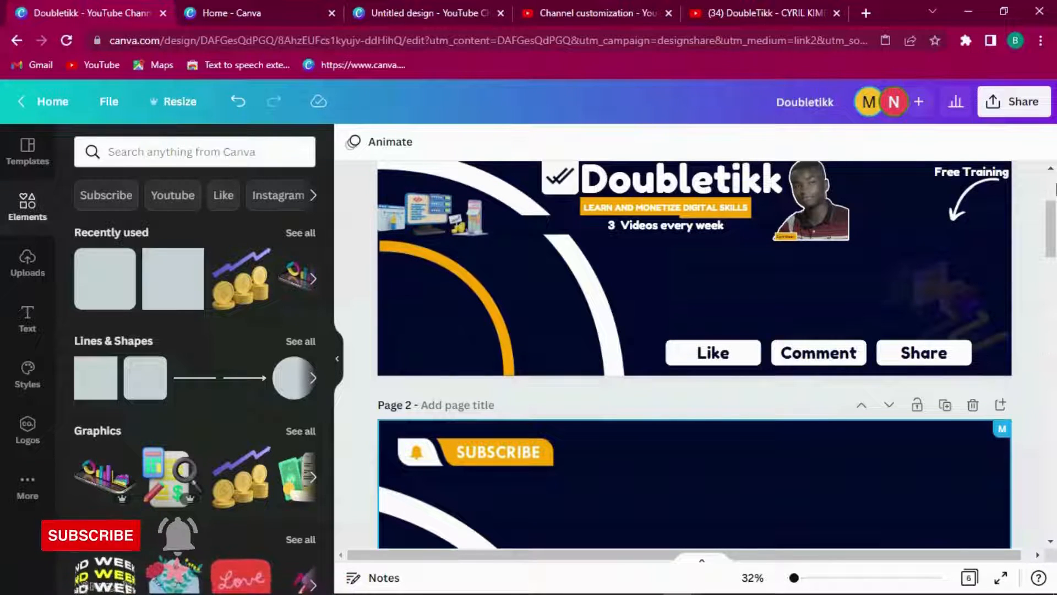
left_click_drag(1050, 230, 1047, 283)
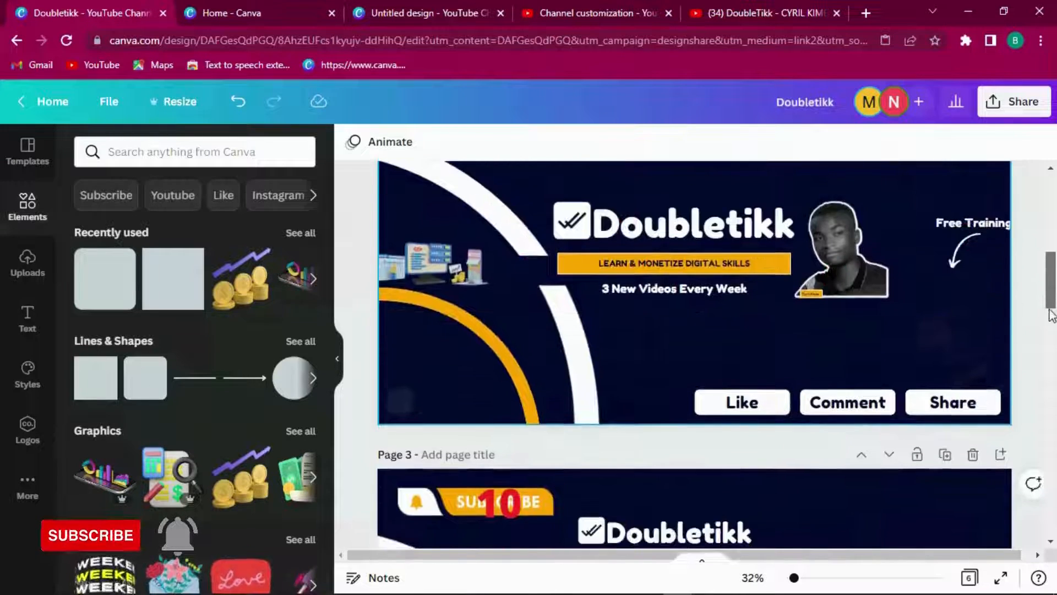
Step: Inspect the Subscribe graphic on the page 3 reference banner
left_click(1053, 357)
left_click_drag(1050, 363, 1052, 314)
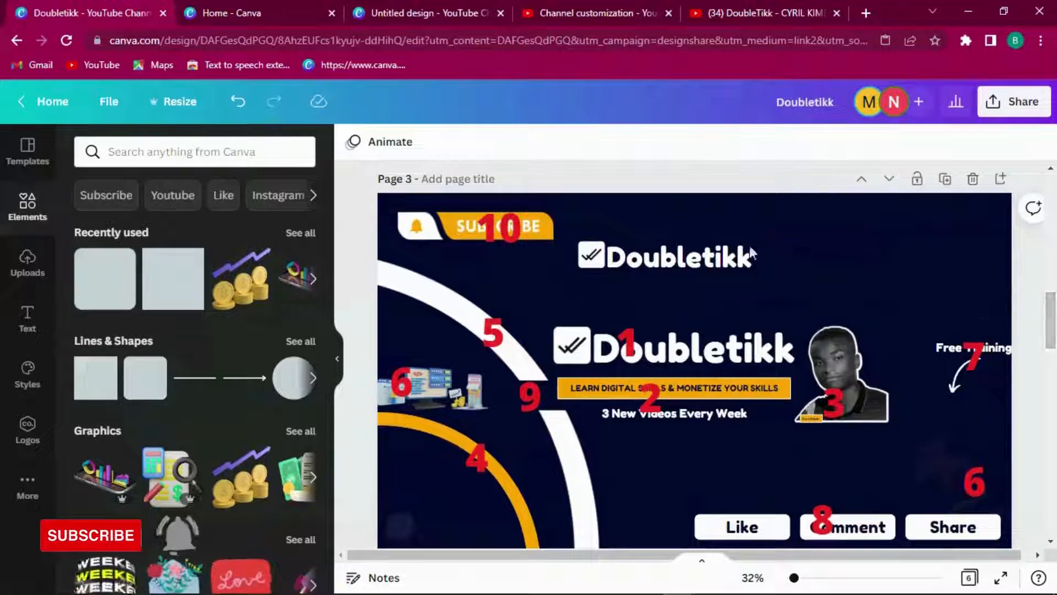
left_click(457, 229)
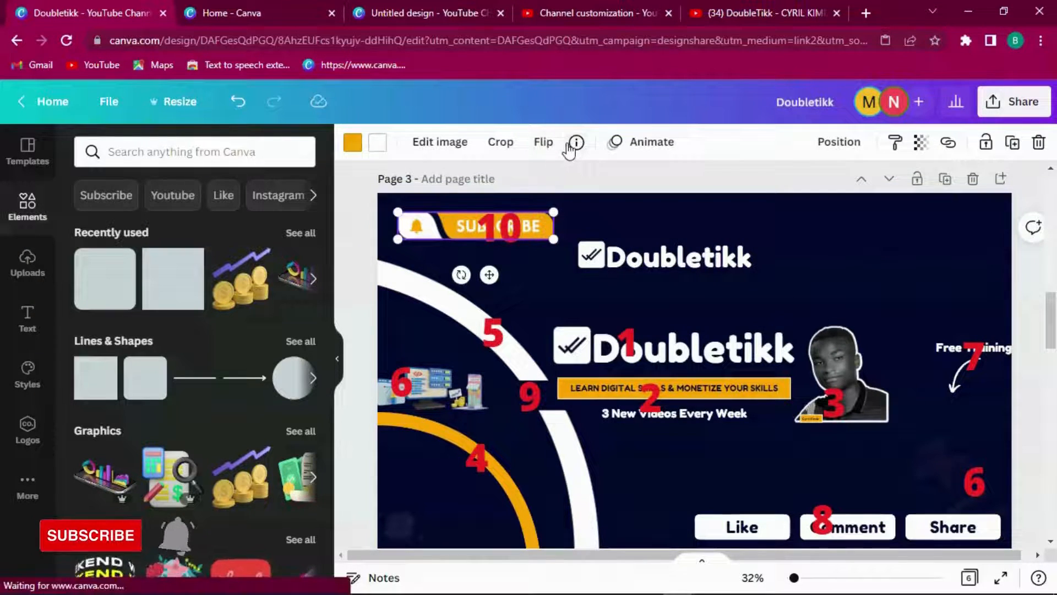
left_click(573, 144)
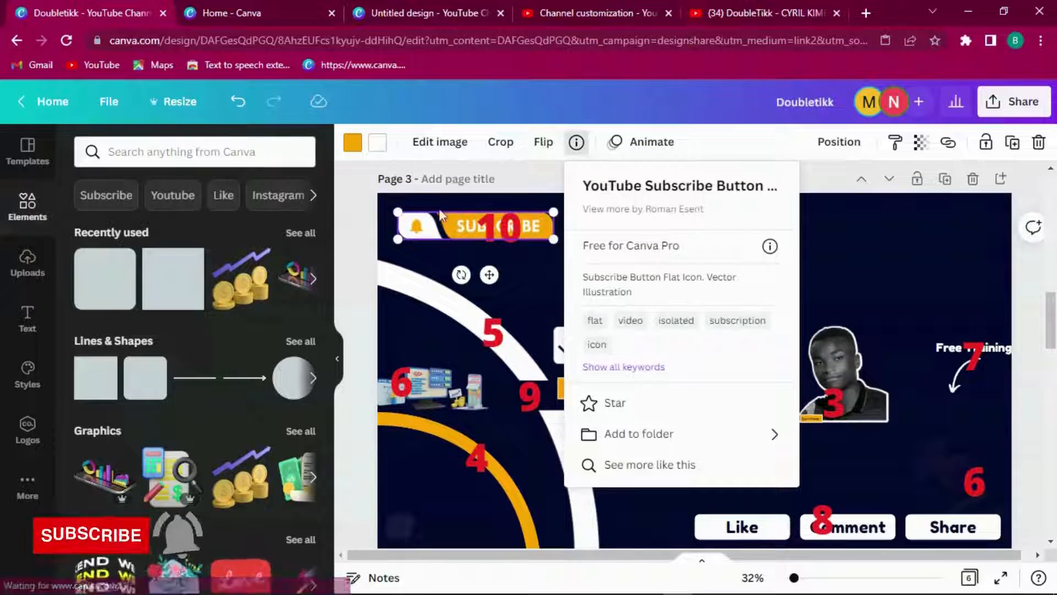
Step: Search elements for 'youtube subscribe', try adding the bell SUBSCRIBE graphic, then remove it
left_click(164, 154)
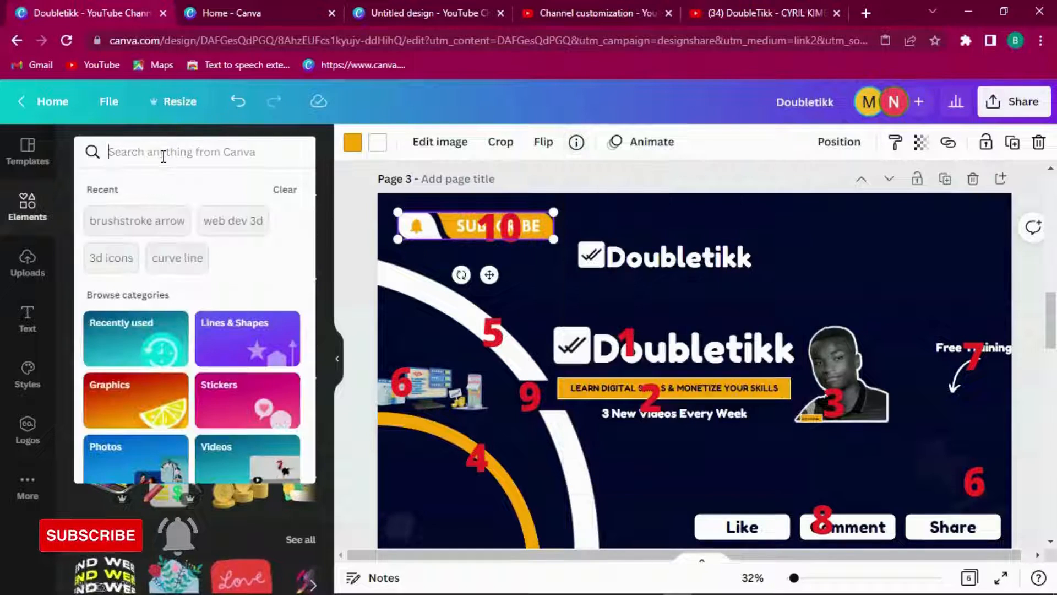
type("y")
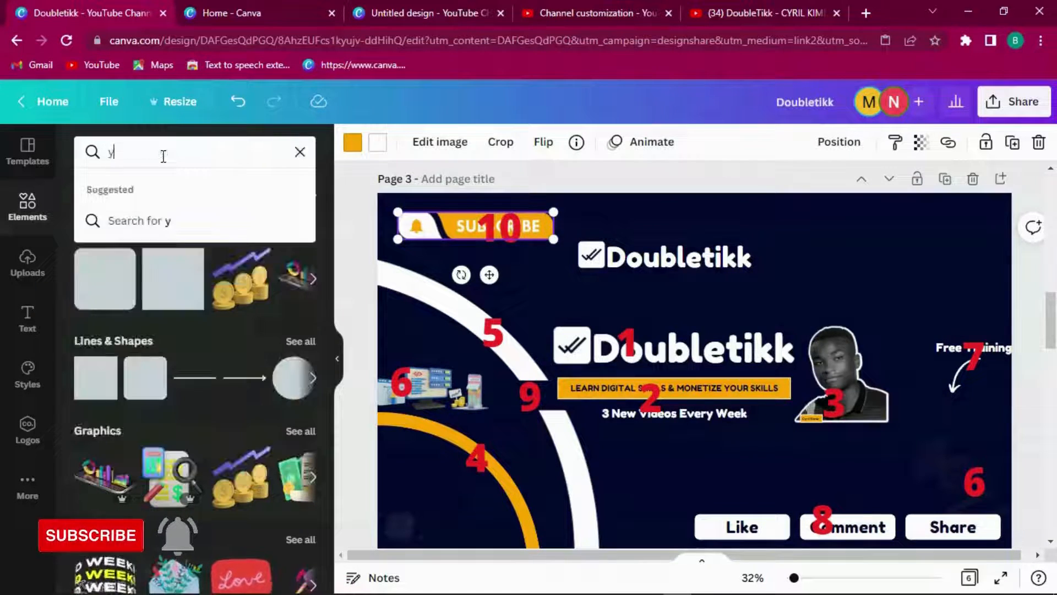
type("outube su")
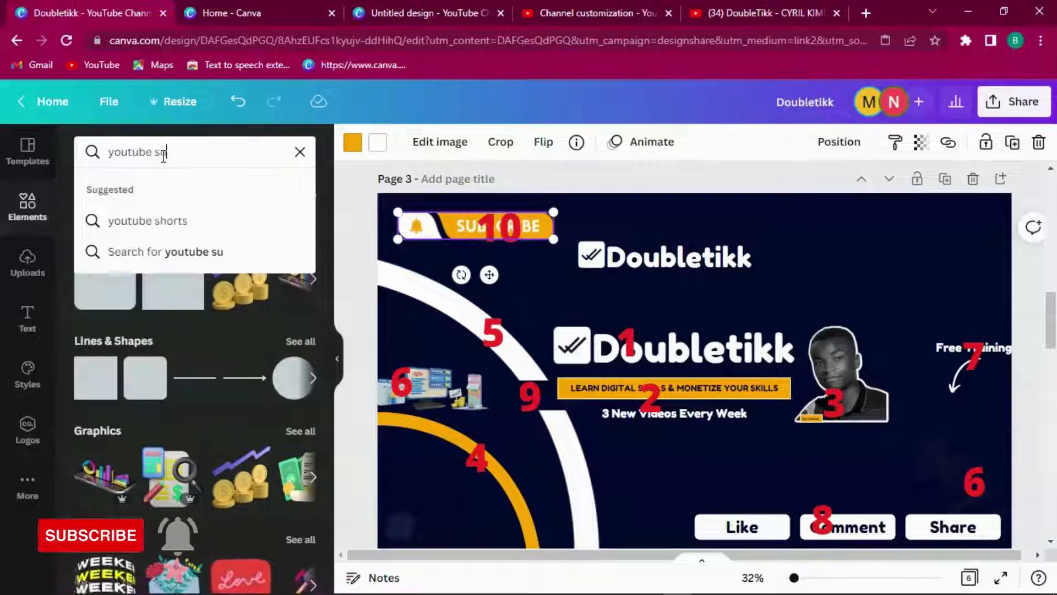
type("bscribe")
key("Return")
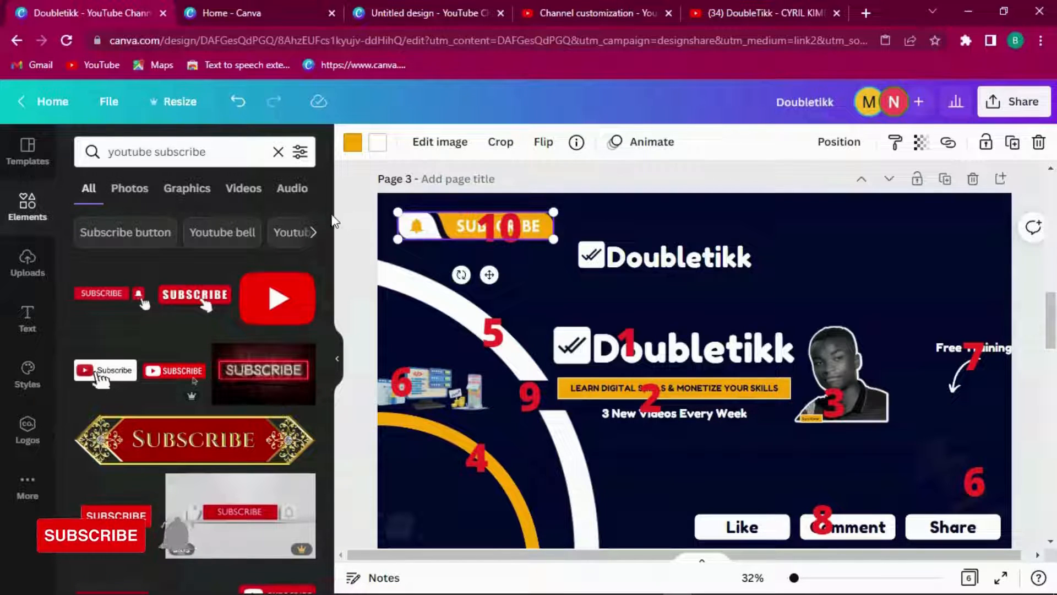
left_click_drag(332, 271, 330, 400)
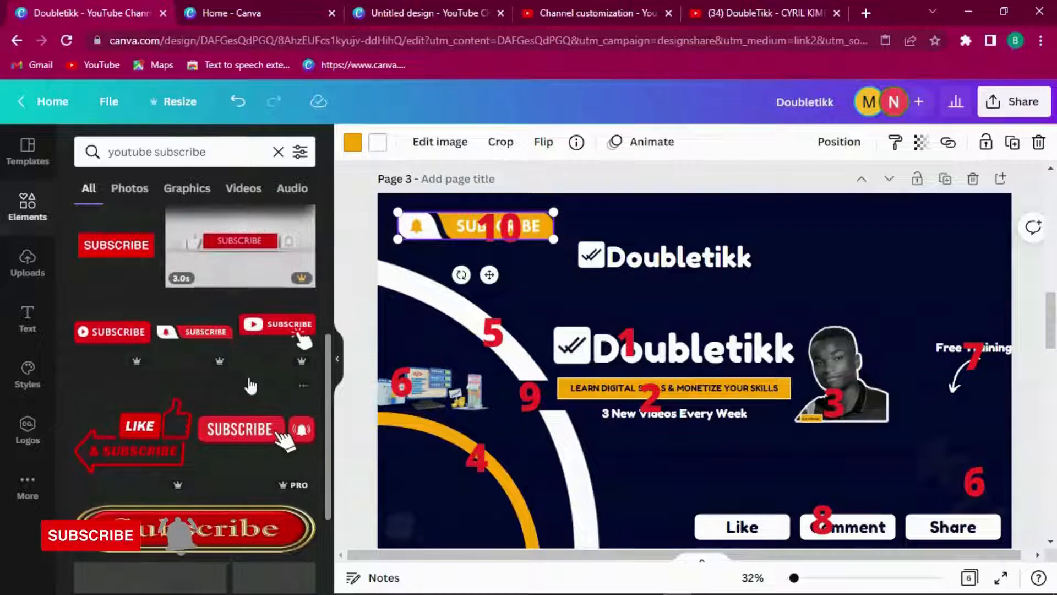
left_click(227, 340)
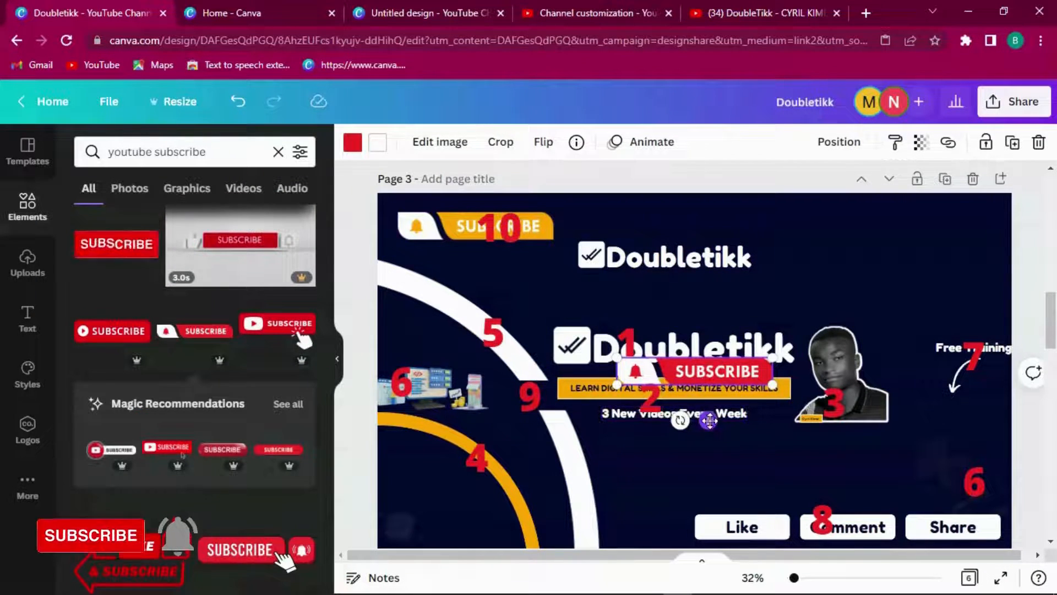
key("Delete")
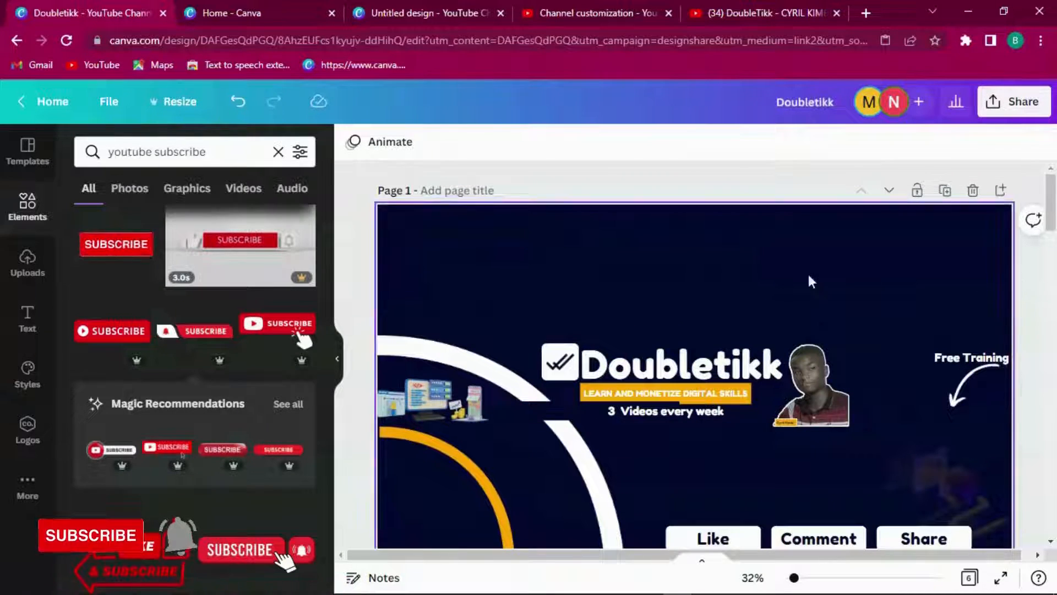
Step: Add the bell SUBSCRIBE graphic to page 1 and move it to the top-left corner
left_click(591, 255)
left_click(207, 338)
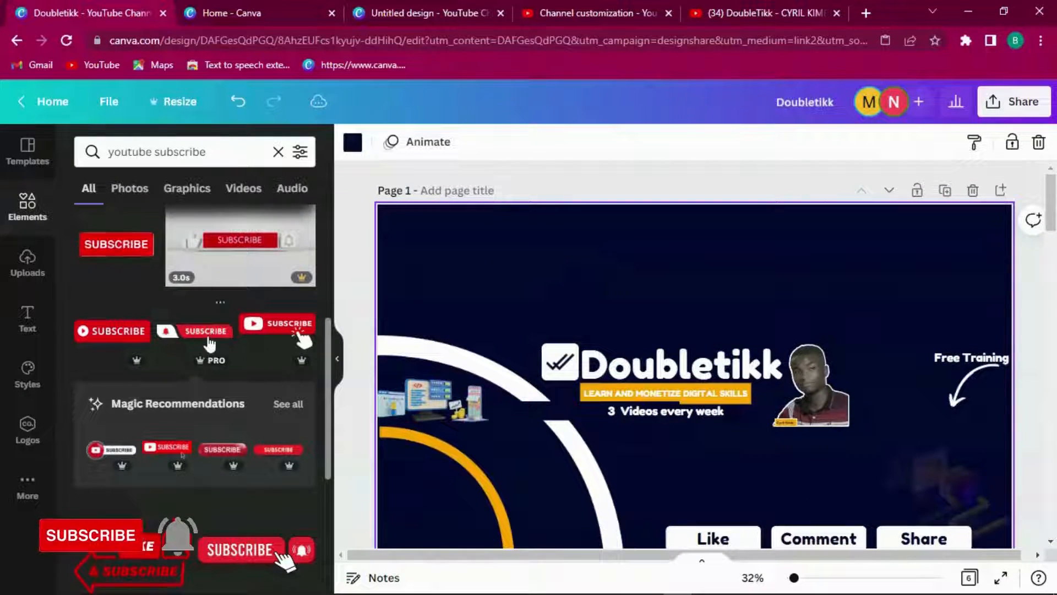
left_click_drag(714, 434, 472, 274)
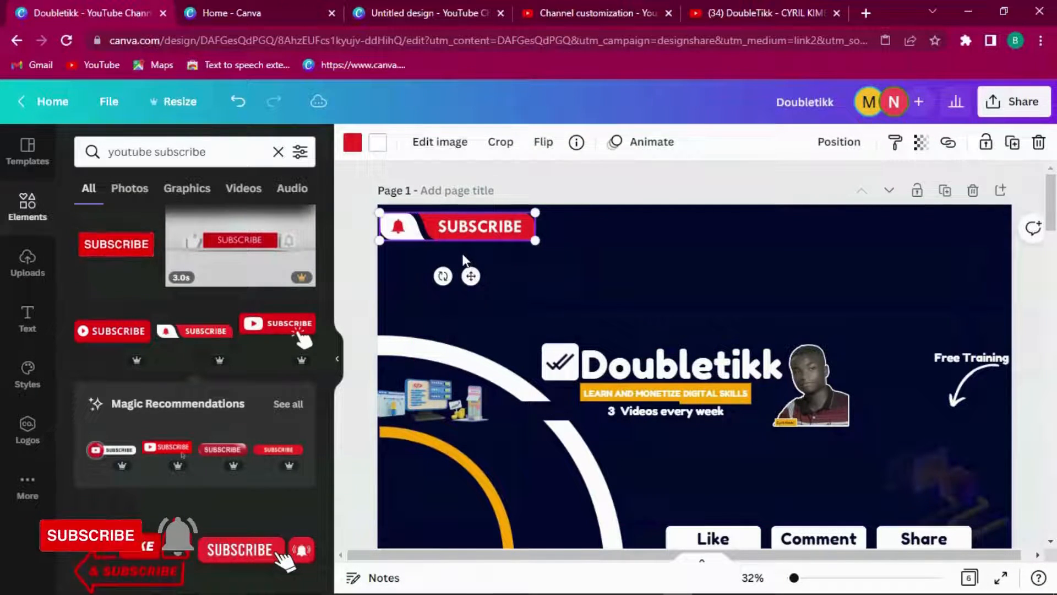
Step: Recolour the SUBSCRIBE graphic, trying orange and dark red before settling on bright red
left_click(352, 143)
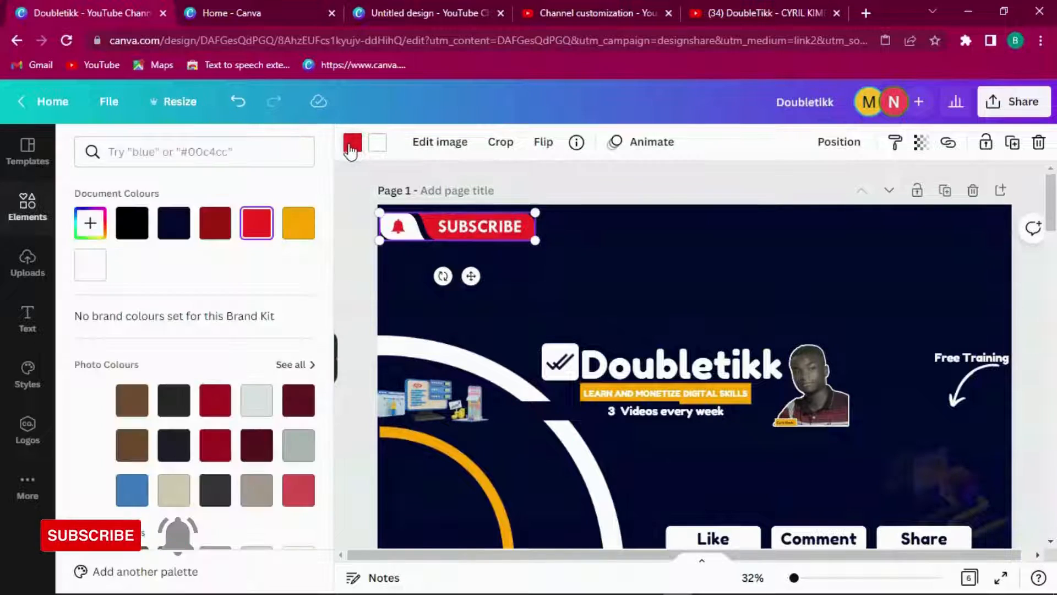
left_click(302, 232)
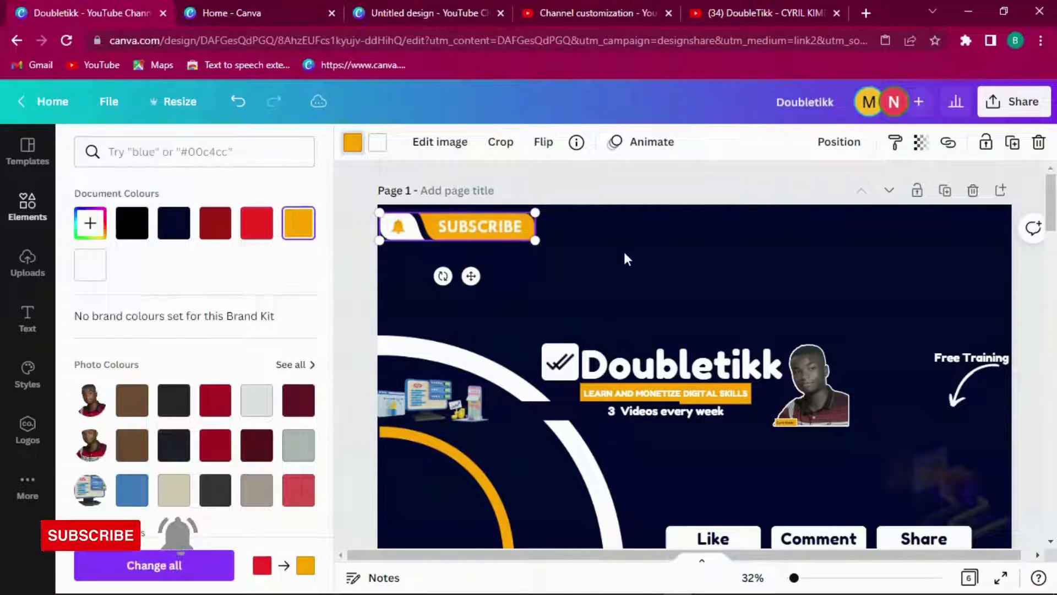
left_click(503, 234)
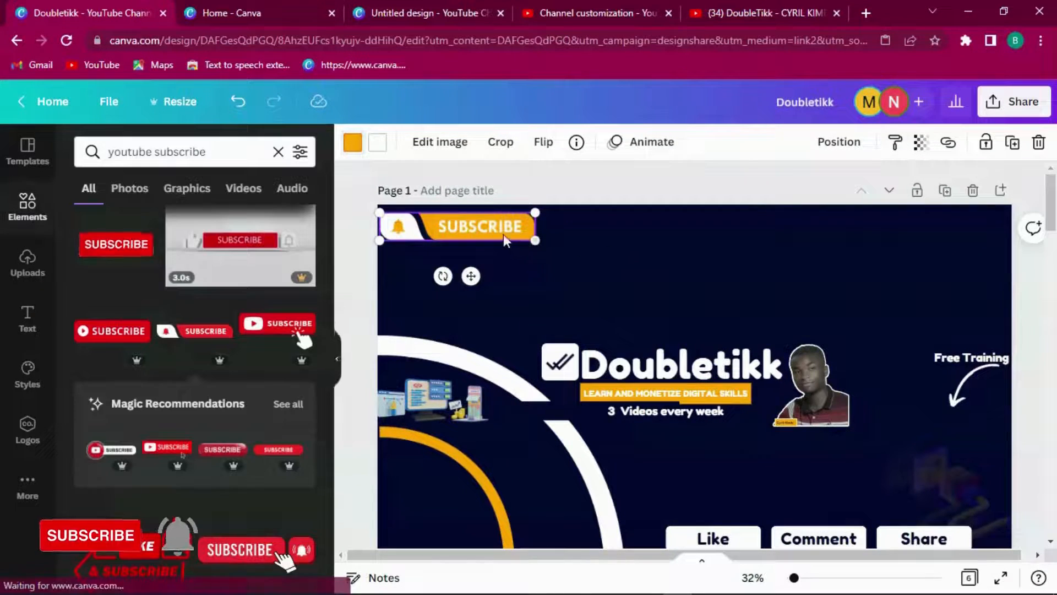
left_click(353, 145)
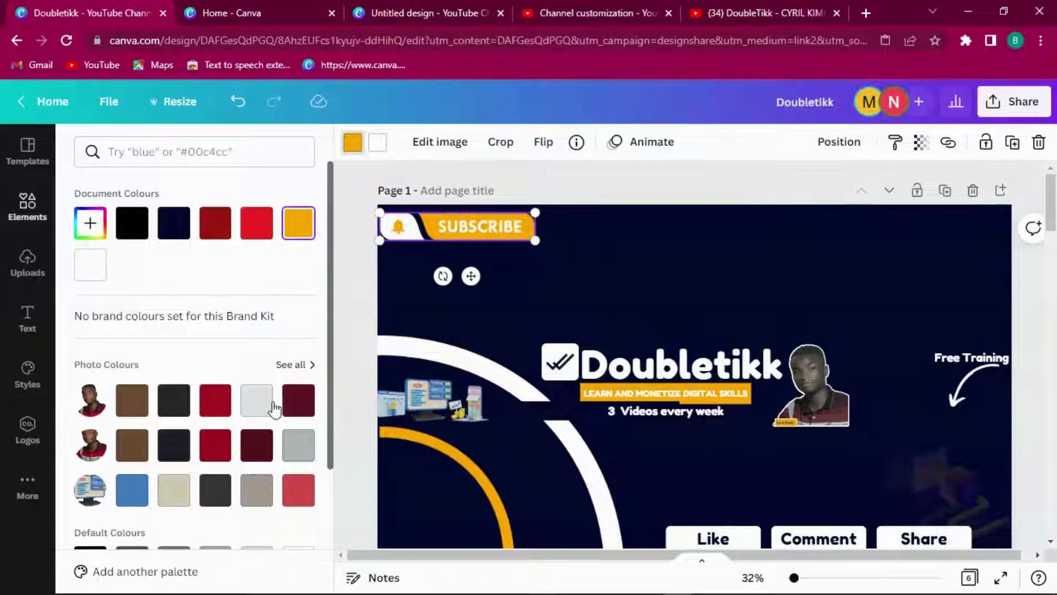
left_click(219, 448)
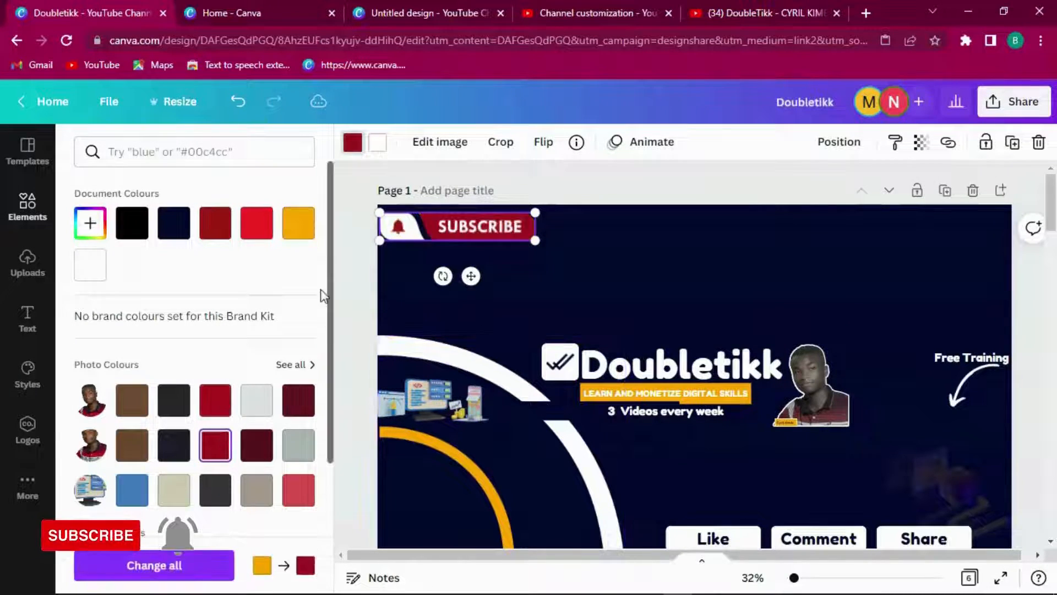
left_click(258, 226)
left_click(219, 226)
left_click(269, 231)
left_click(757, 262)
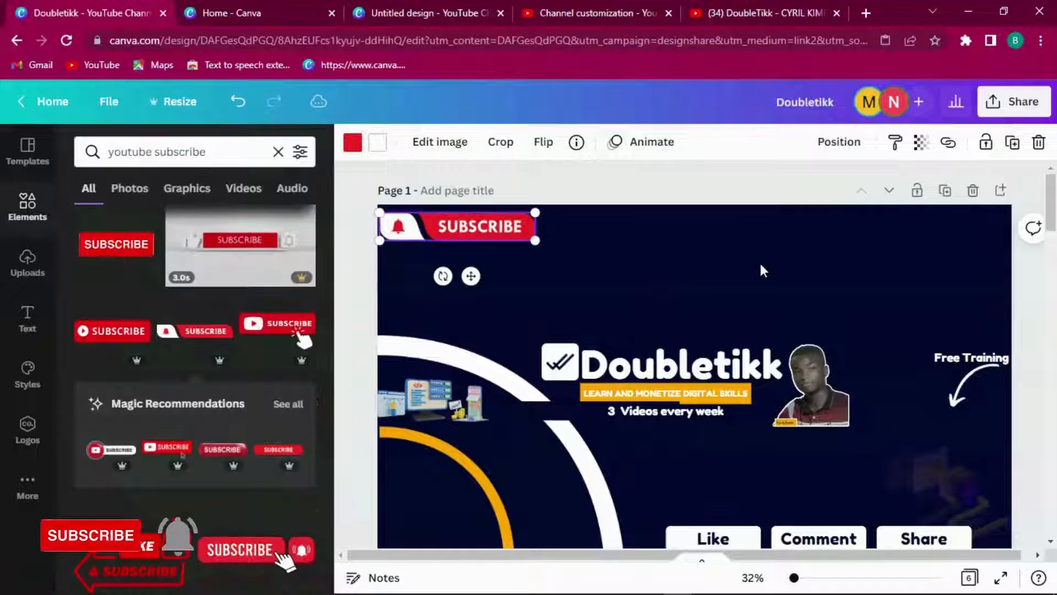
left_click(518, 236)
Step: Nudge the large white arc up-right and shift the thin dark shape over the tagline
mouse_move(1052, 209)
left_mouse_down()
mouse_move(1051, 248)
mouse_move(1049, 203)
left_mouse_up()
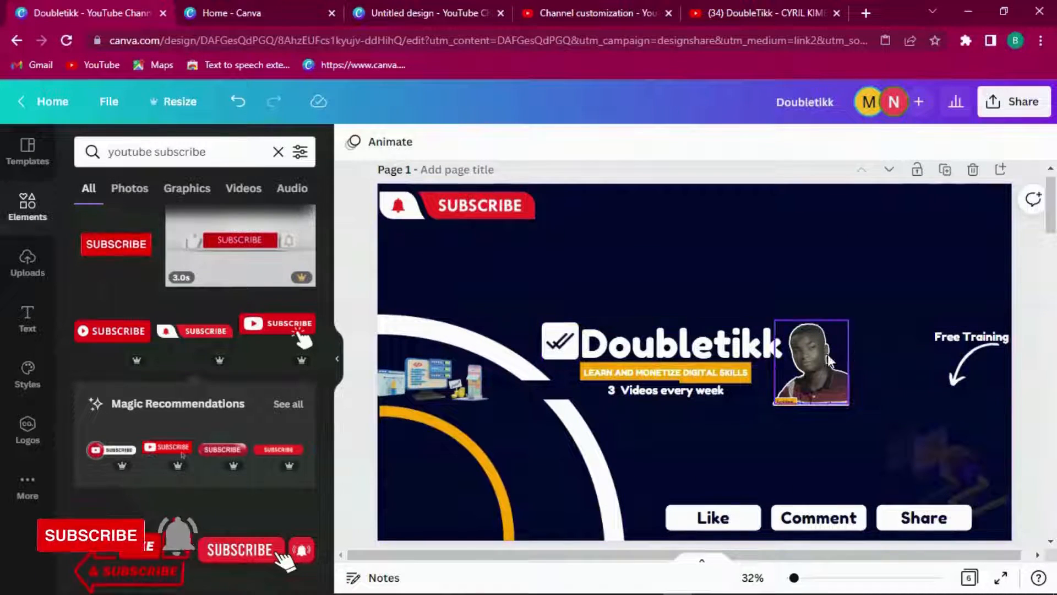
left_click(881, 367)
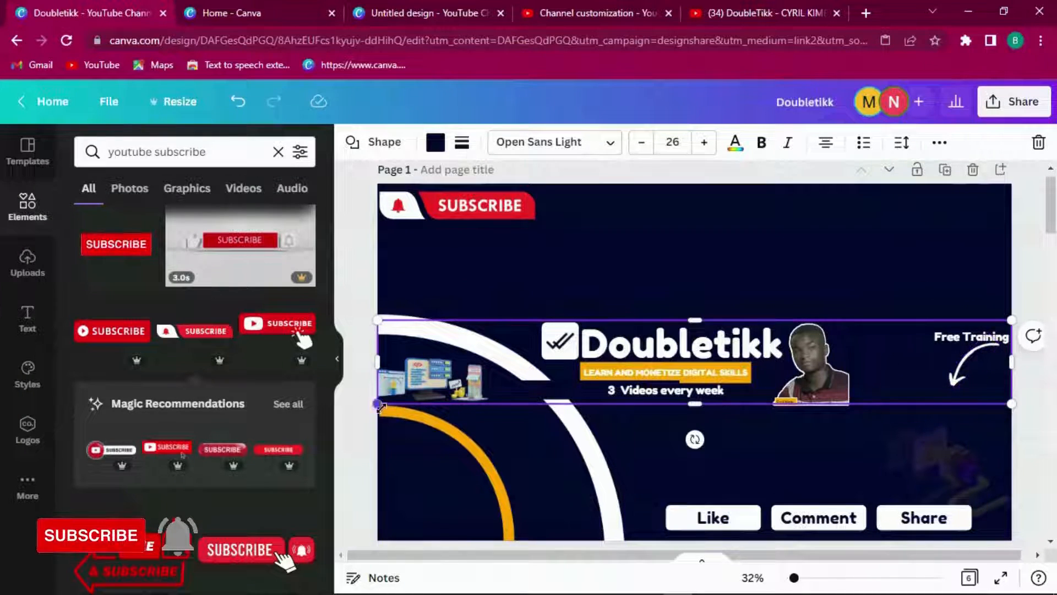
left_click_drag(434, 382, 477, 380)
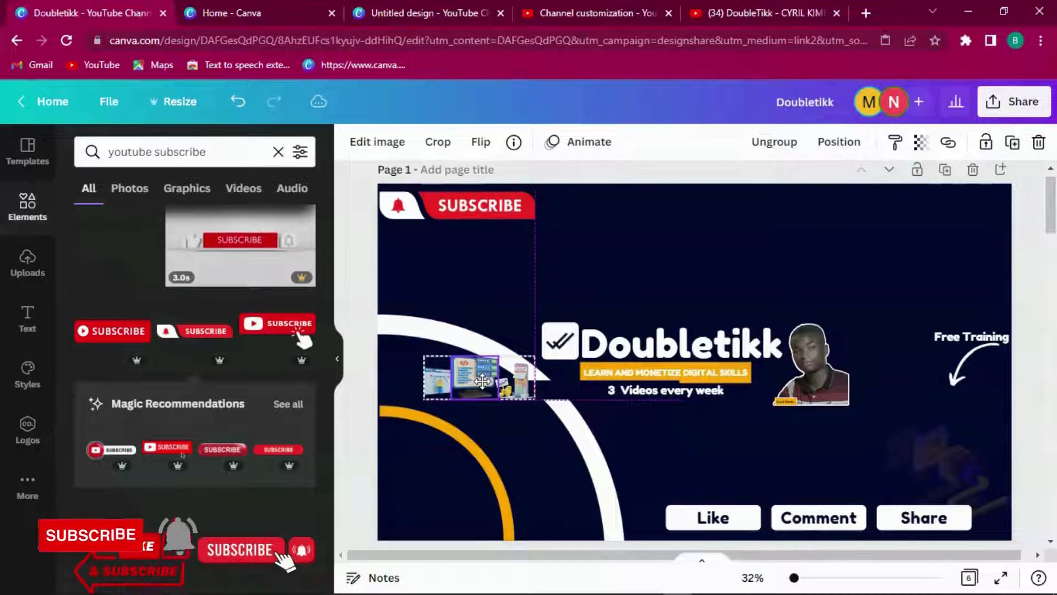
left_click(467, 337)
left_click_drag(471, 335, 478, 321)
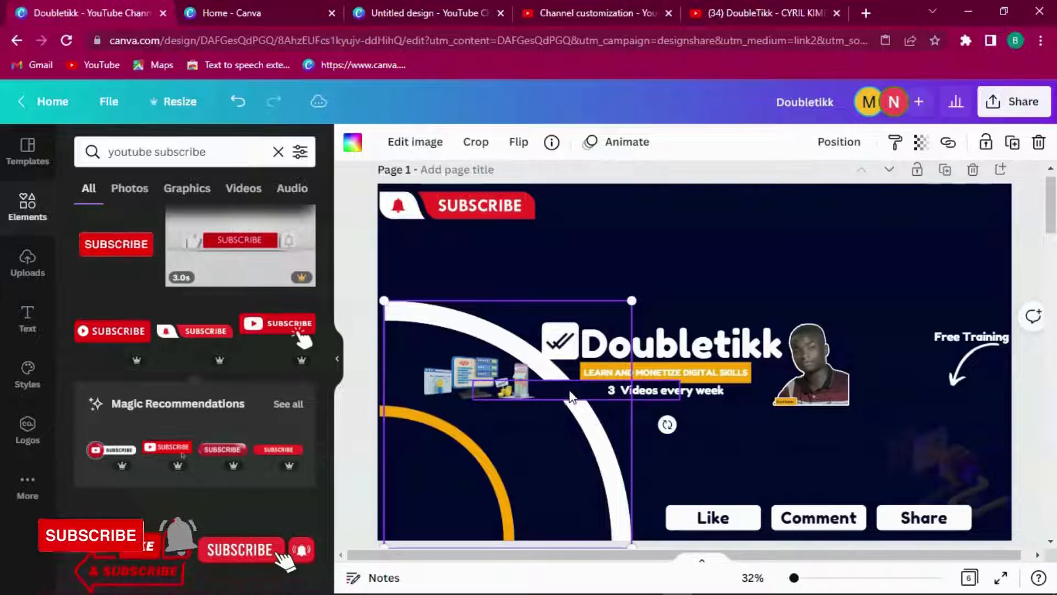
left_click_drag(561, 389, 556, 380)
Step: Send the thin shape and white arc back one layer, and bring the yellow tagline bar to front
right_click(556, 389)
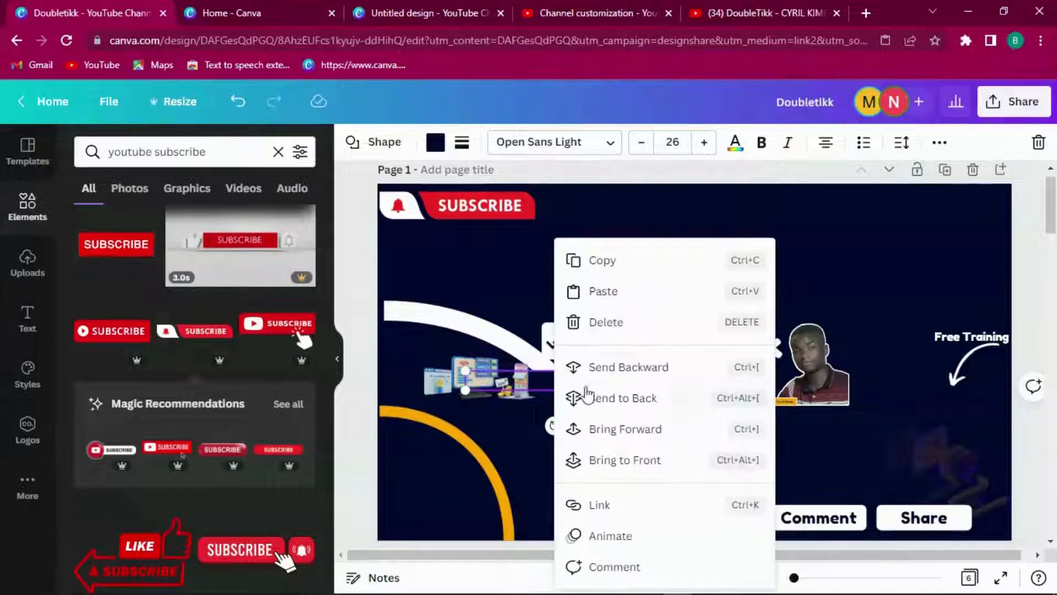
left_click(598, 367)
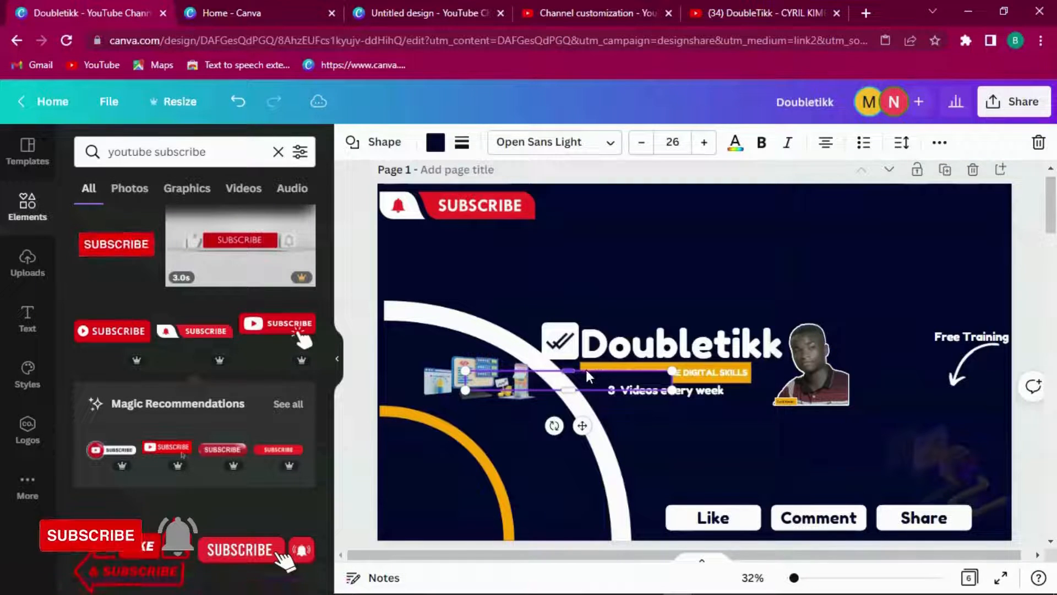
right_click(514, 346)
left_click(587, 366)
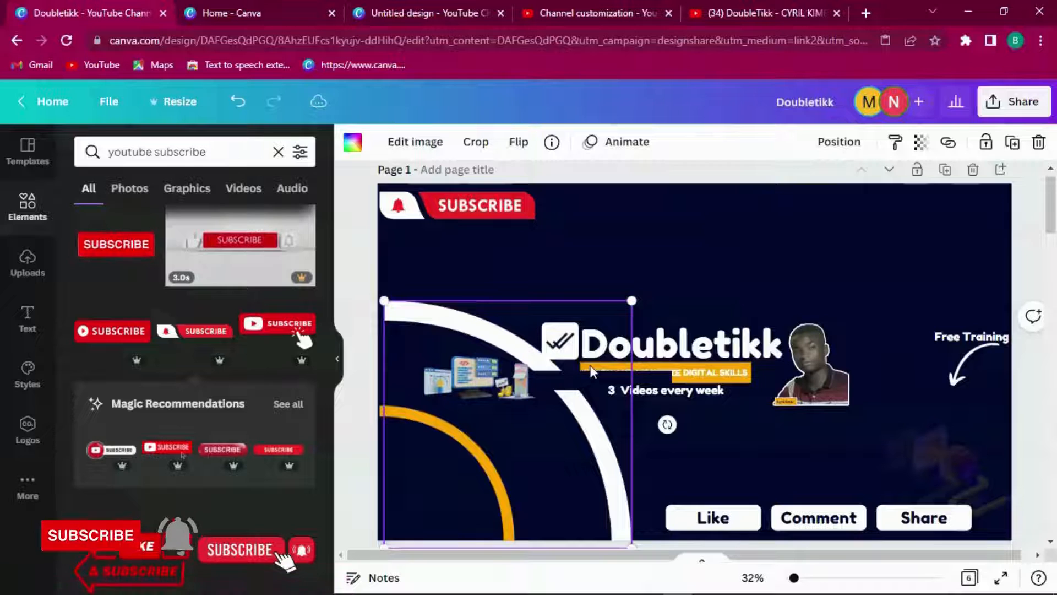
right_click(735, 374)
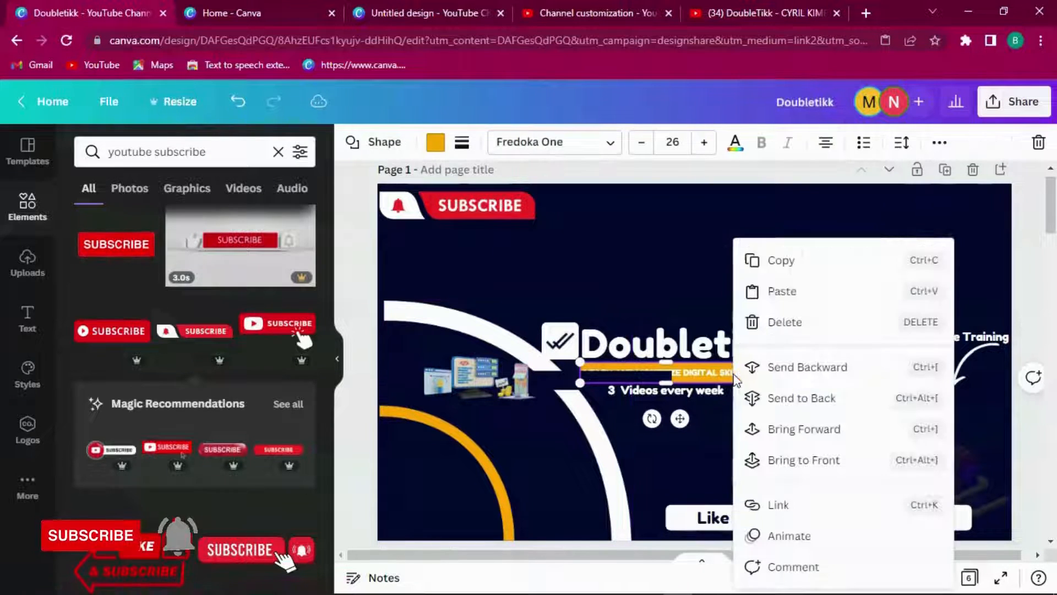
left_click(792, 461)
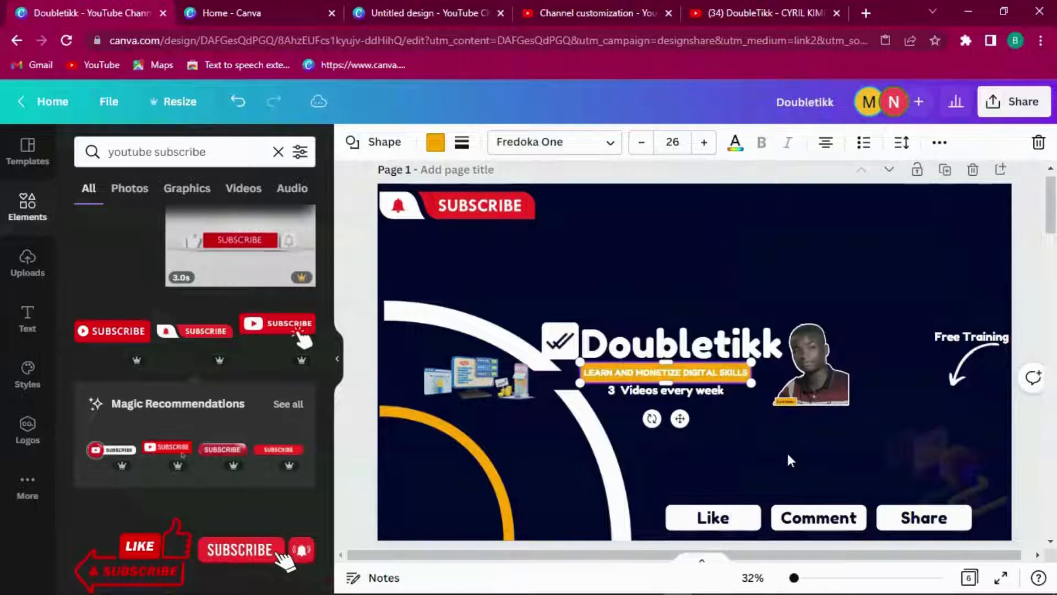
left_click(757, 430)
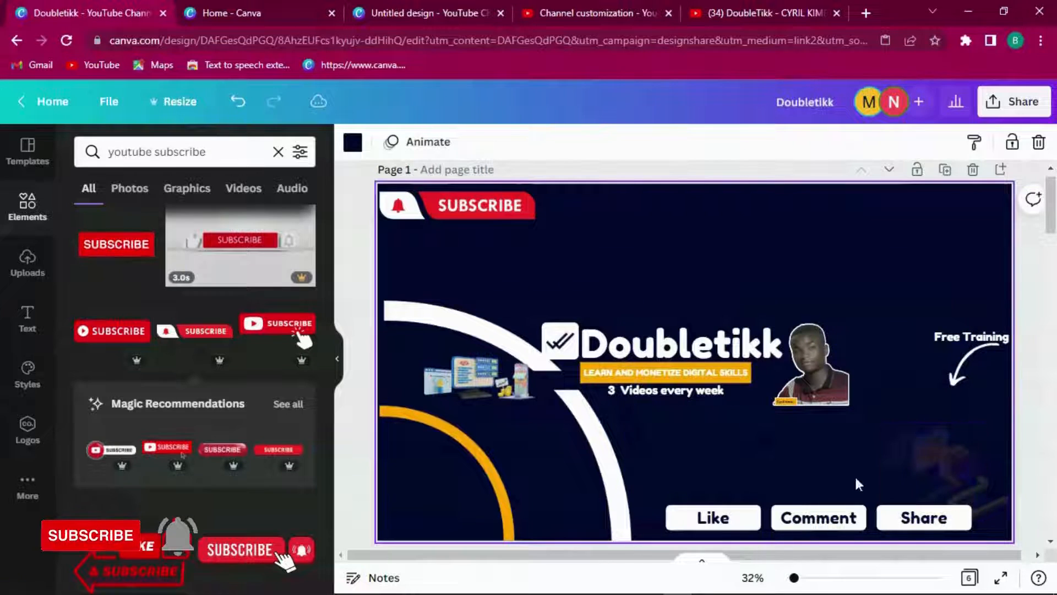
Step: Scroll down to Page 2's reference banner with the SUBSCRIBE badge and '3 New Videos Every Week' line
left_click_drag(1051, 223, 1053, 344)
left_click_drag(1052, 327, 1052, 265)
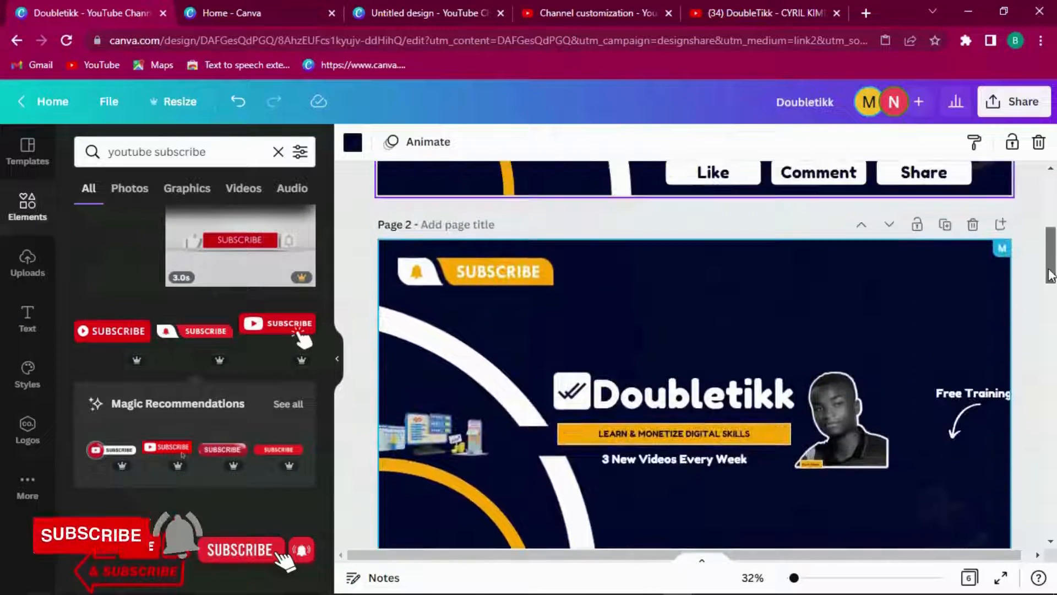